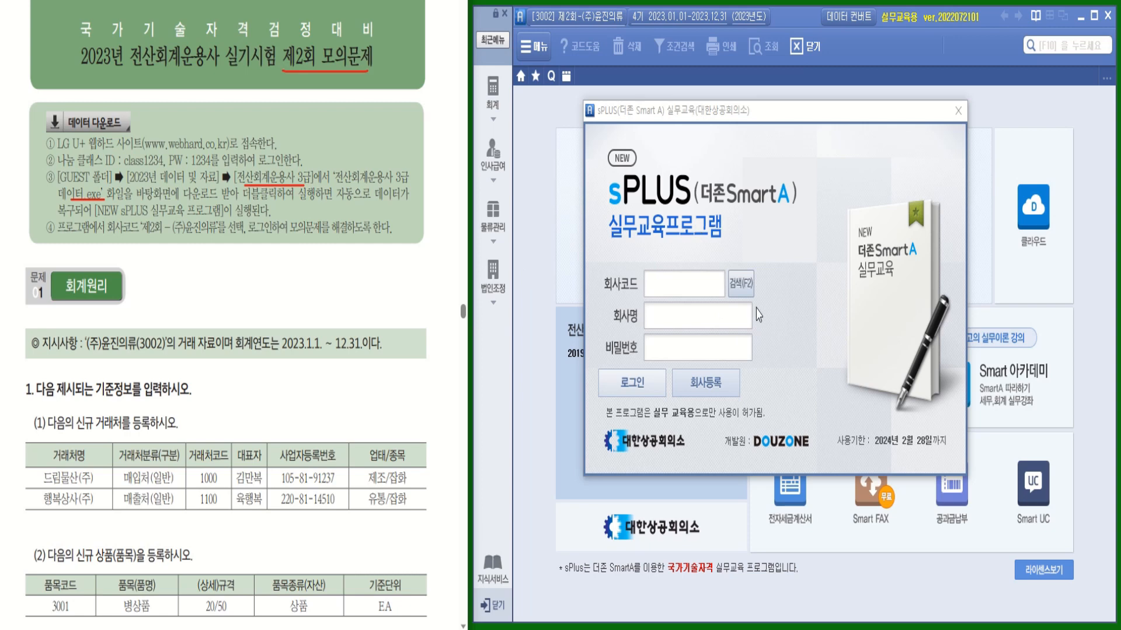
# Pick company 3002 제2회-(주)윤진의류 from the code lookup and sign in
pyautogui.press('ctrl')
pyautogui.press('ctrl')
pyautogui.press('ctrl')
pyautogui.press('ctrl')
pyautogui.moveTo(170, 235); pyautogui.dragTo(209, 236)
pyautogui.click(742, 292)
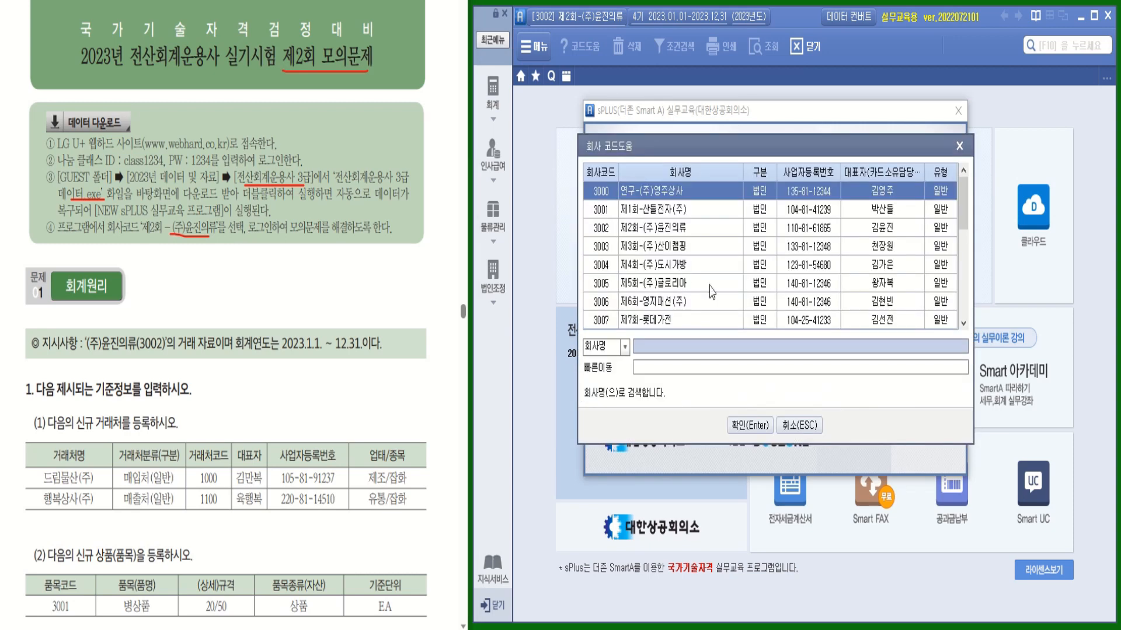
pyautogui.click(674, 229)
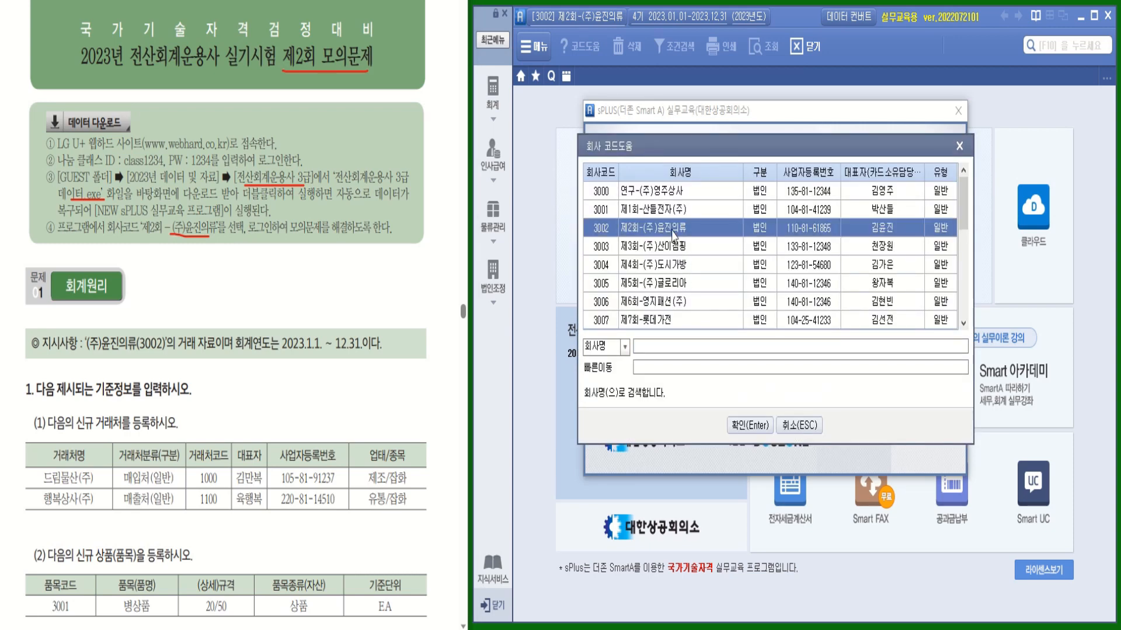
pyautogui.doubleClick(674, 229)
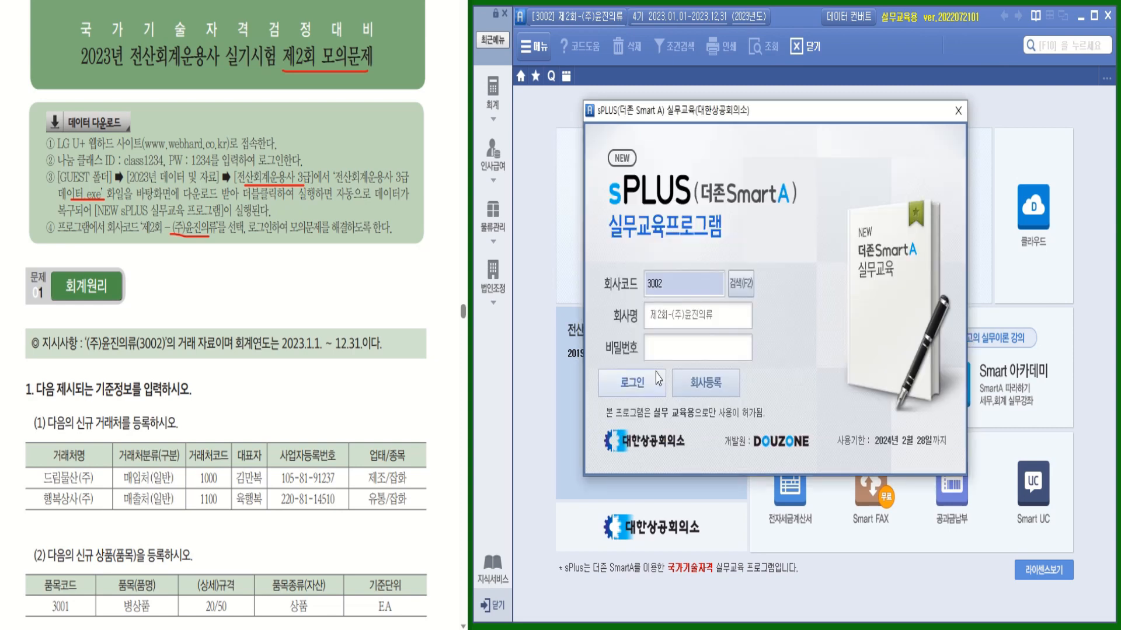
pyautogui.click(646, 386)
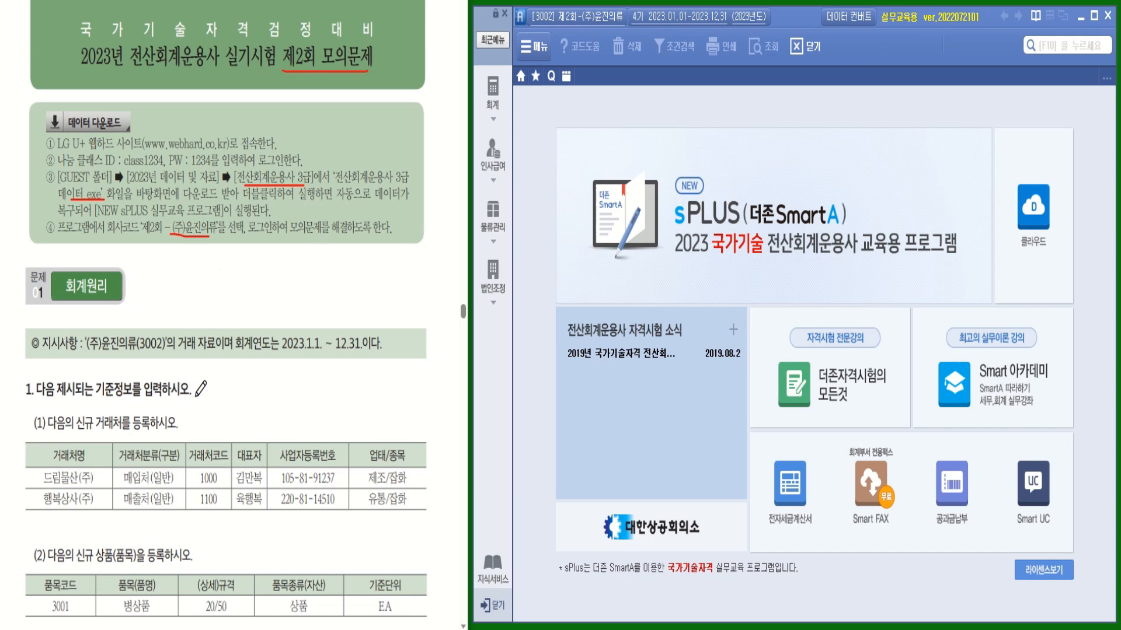
# Tick off question 1 (enter master data) on the mock-exam sheet
pyautogui.moveTo(199, 388); pyautogui.dragTo(210, 385)
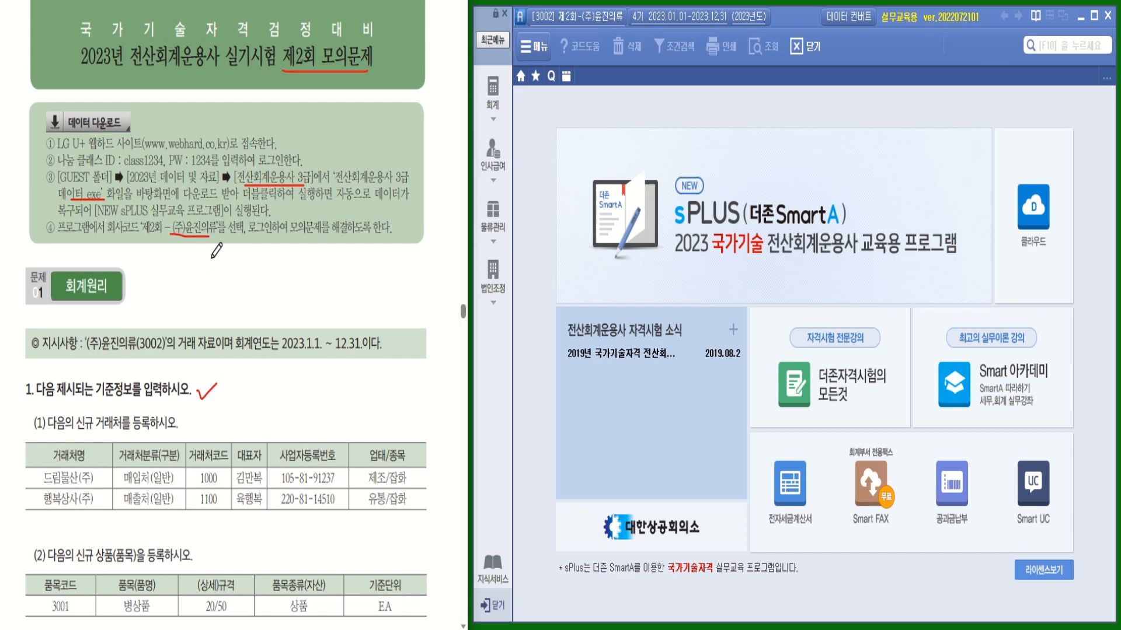
# Open 거래처등록 from the 물류관리 section of the full menu
pyautogui.moveTo(109, 428); pyautogui.dragTo(147, 427)
pyautogui.click(495, 104)
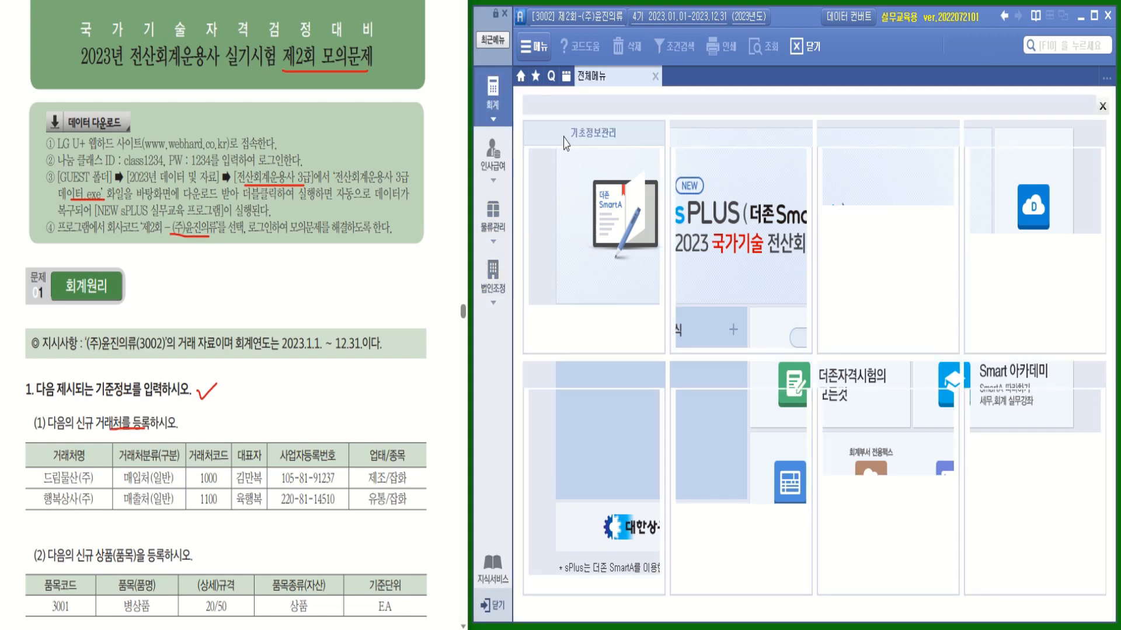
pyautogui.click(493, 221)
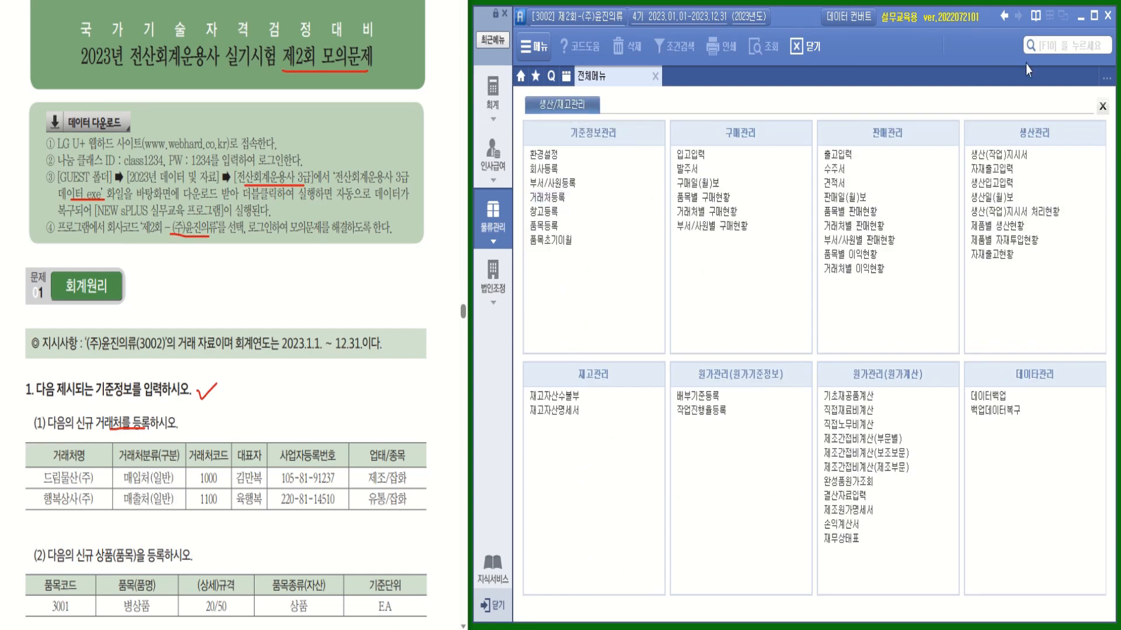
pyautogui.click(1043, 48)
pyautogui.click(553, 198)
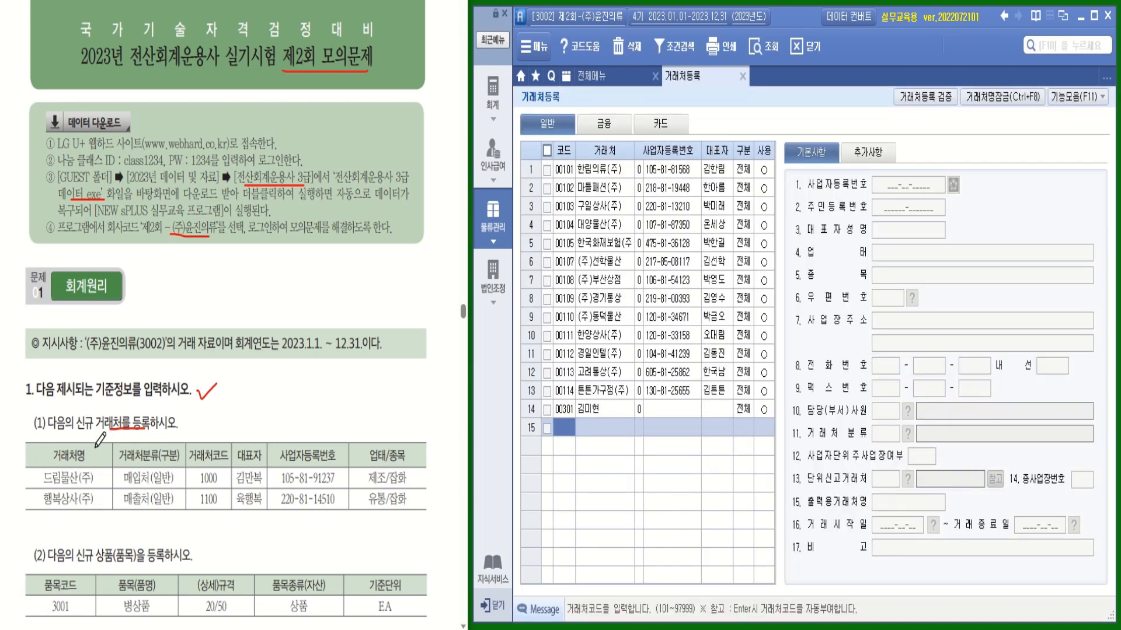
# Enter customer code 1000 드림물산(주) with its business registration number and representative
pyautogui.moveTo(169, 484)
pyautogui.mouseDown()
pyautogui.moveTo(154, 488)
pyautogui.moveTo(168, 467)
pyautogui.moveTo(175, 503)
pyautogui.moveTo(160, 487)
pyautogui.moveTo(176, 503)
pyautogui.mouseUp()
pyautogui.write('1000')
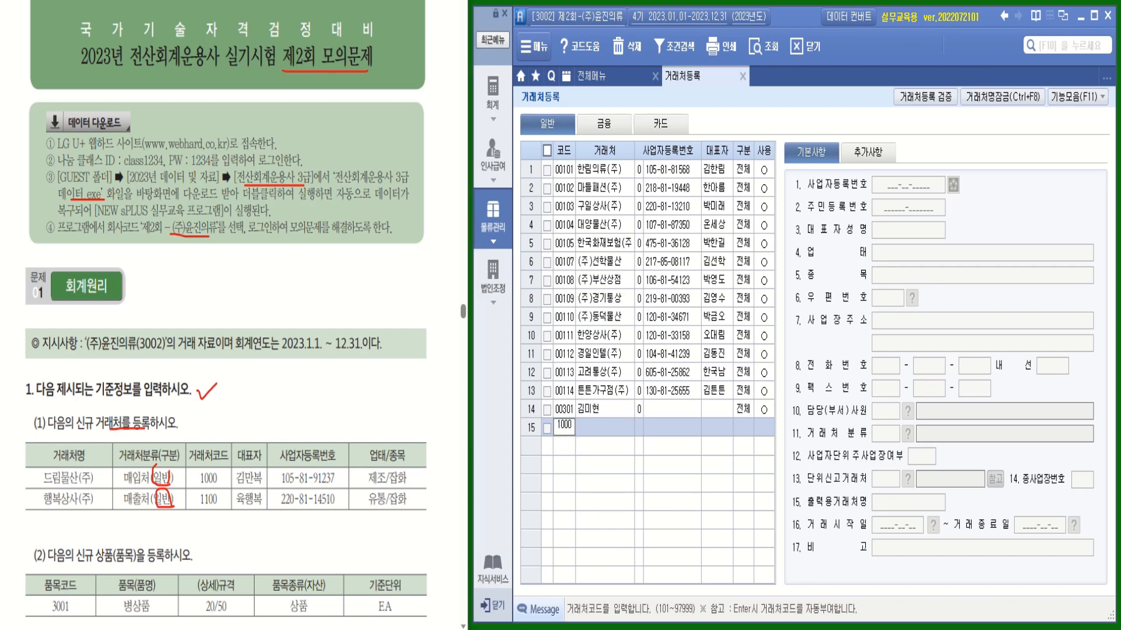
pyautogui.press('Return')
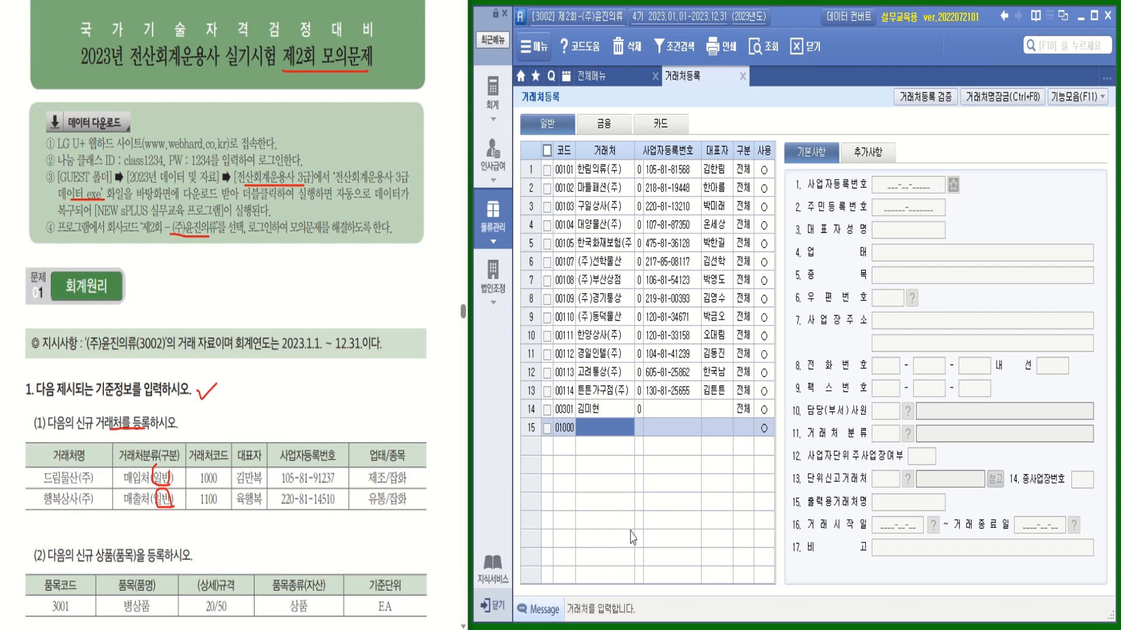
pyautogui.write('드림')
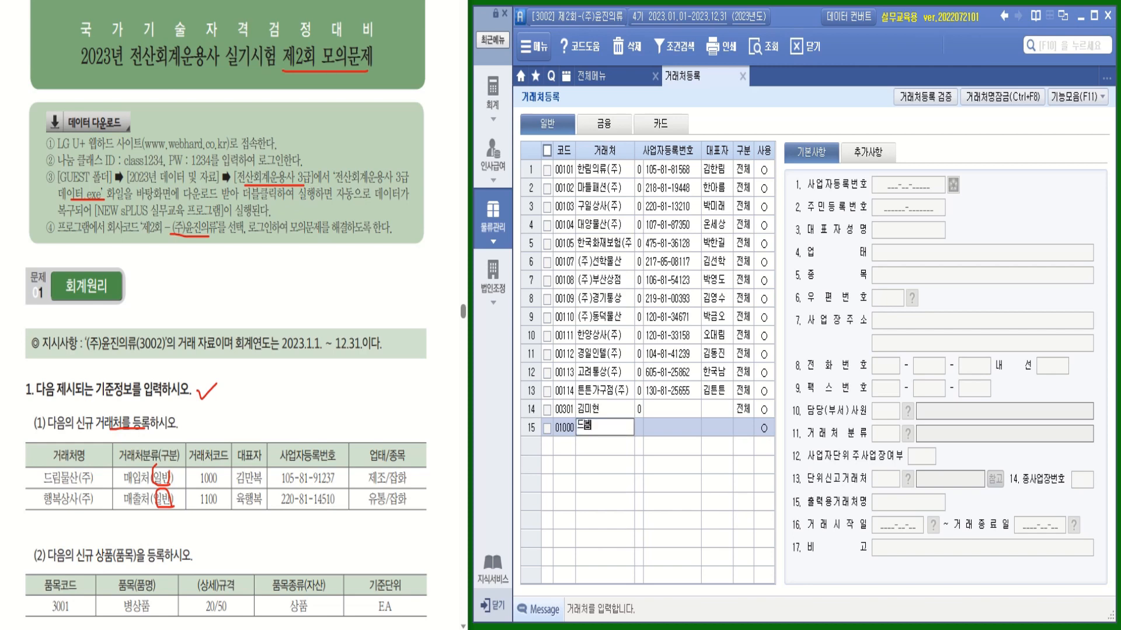
pyautogui.write('물')
pyautogui.write('산(ㅈ')
pyautogui.write('ㅜ')
pyautogui.write(')')
pyautogui.press('Return')
pyautogui.press('Return')
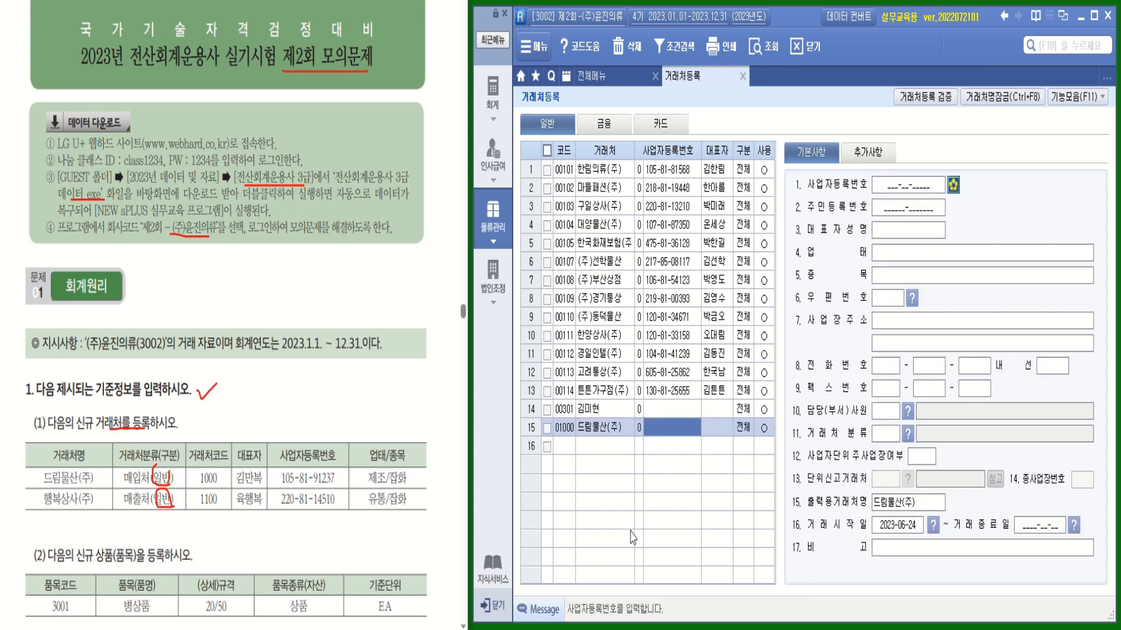
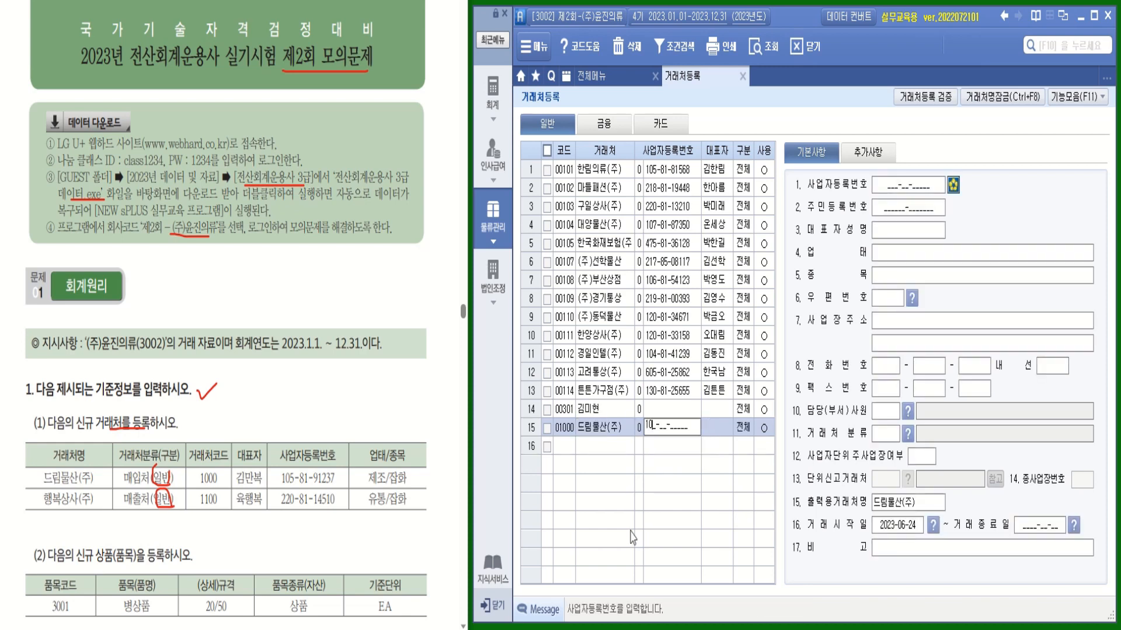
pyautogui.press('Return')
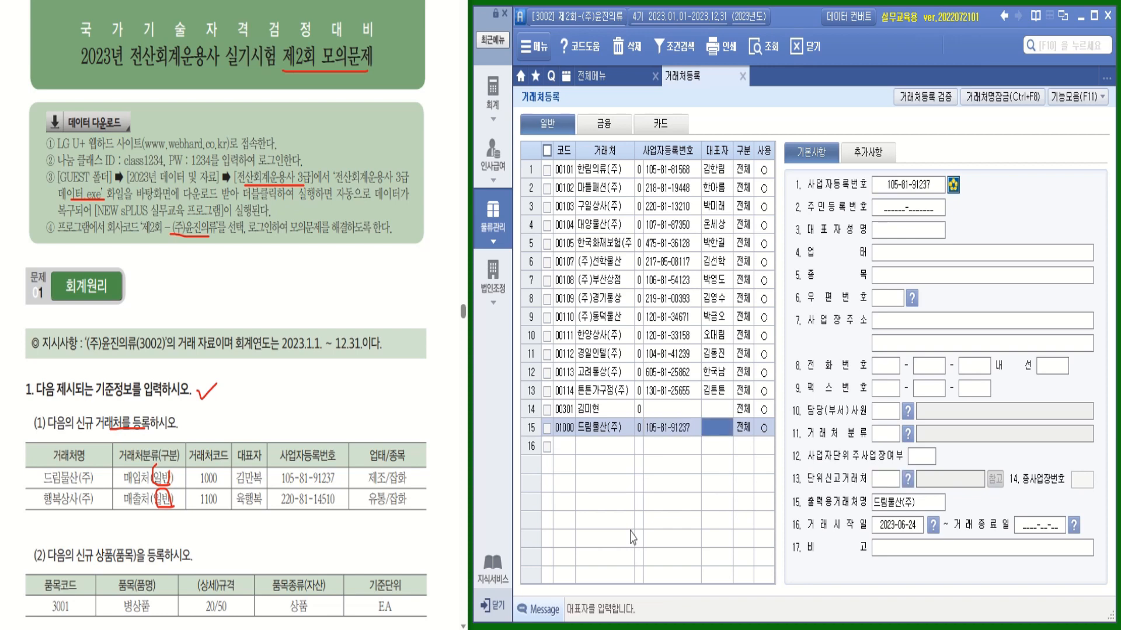
pyautogui.press('Return')
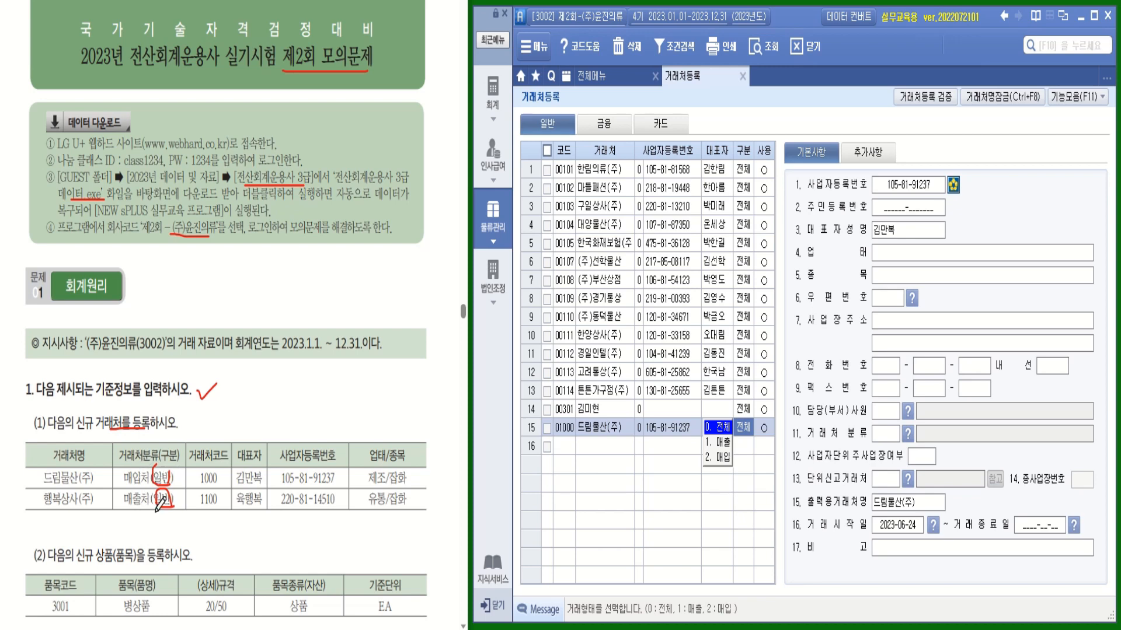
# Classify 드림물산(주) as 2.매입 with business type 제조 and item 잡화
pyautogui.moveTo(112, 472); pyautogui.dragTo(122, 470)
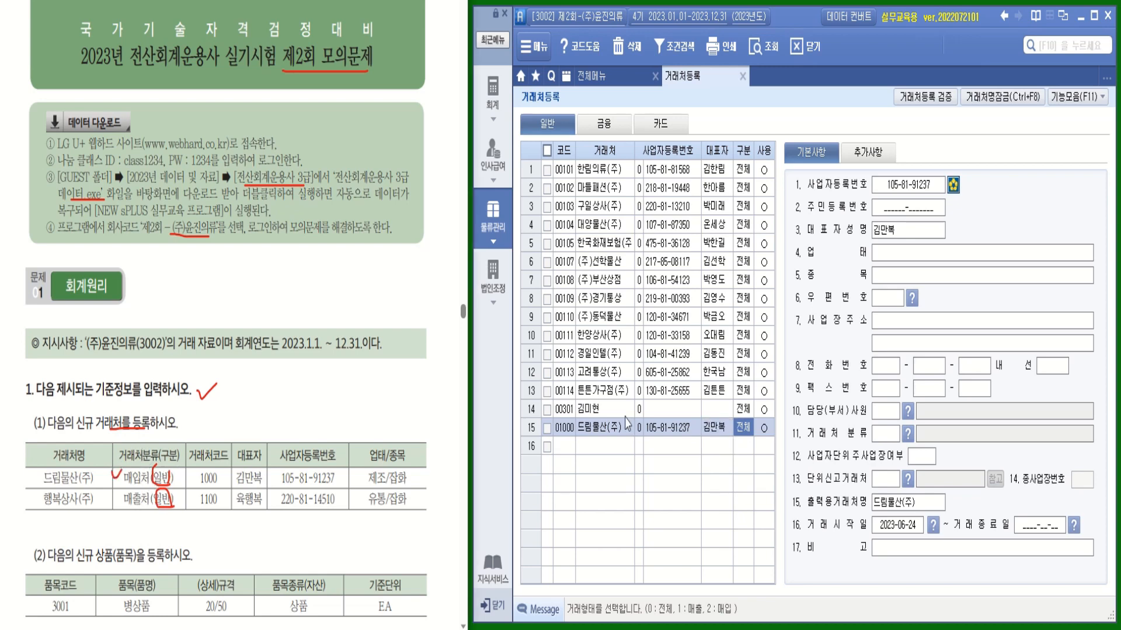
pyautogui.click(749, 429)
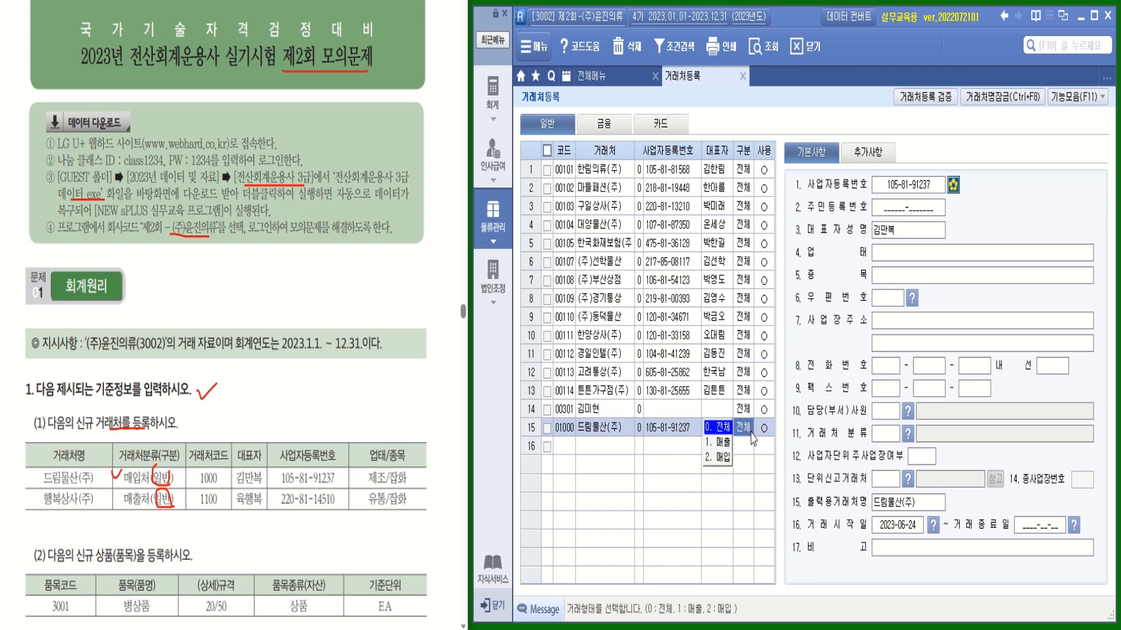
pyautogui.click(725, 460)
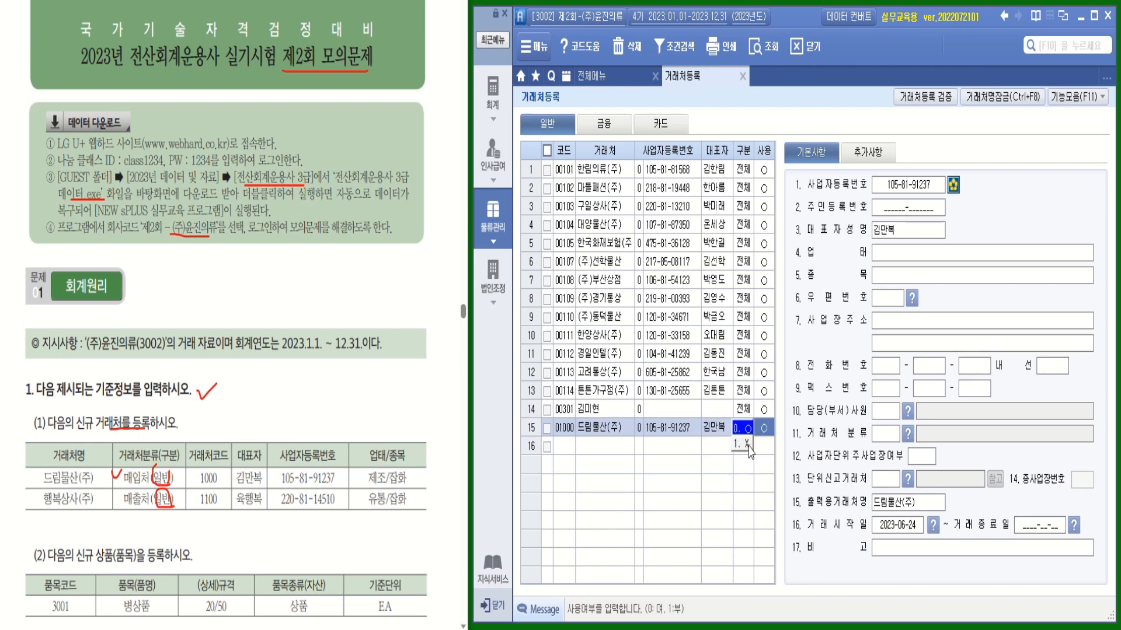
pyautogui.click(879, 252)
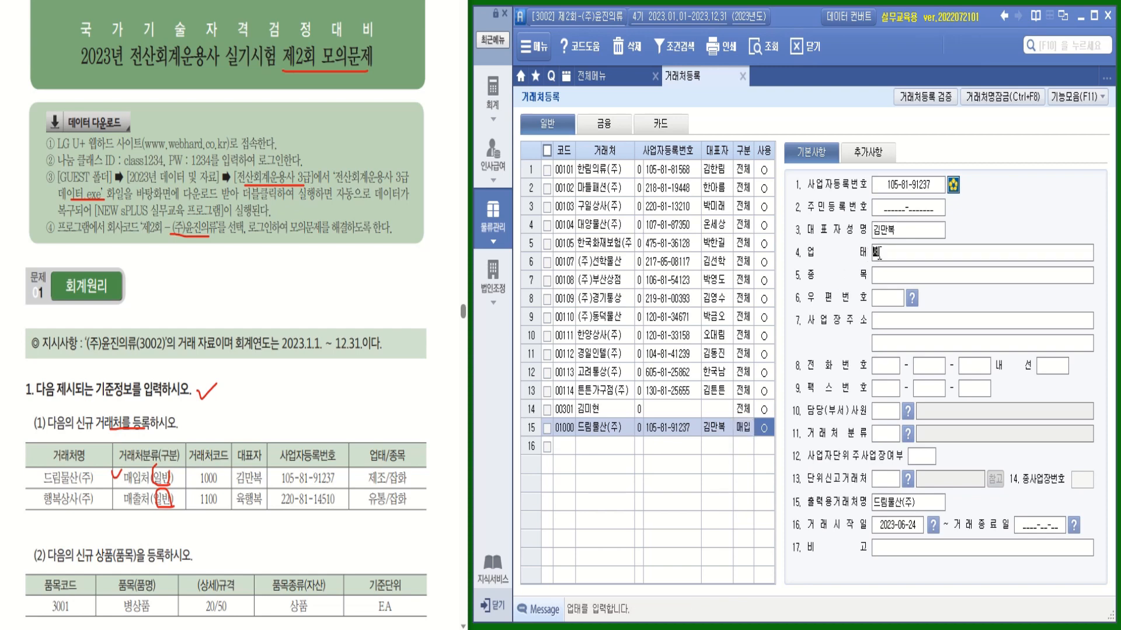
pyautogui.write('제조')
pyautogui.press('Return')
pyautogui.write('잡ㅎㅗㅏ')
pyautogui.press('Return')
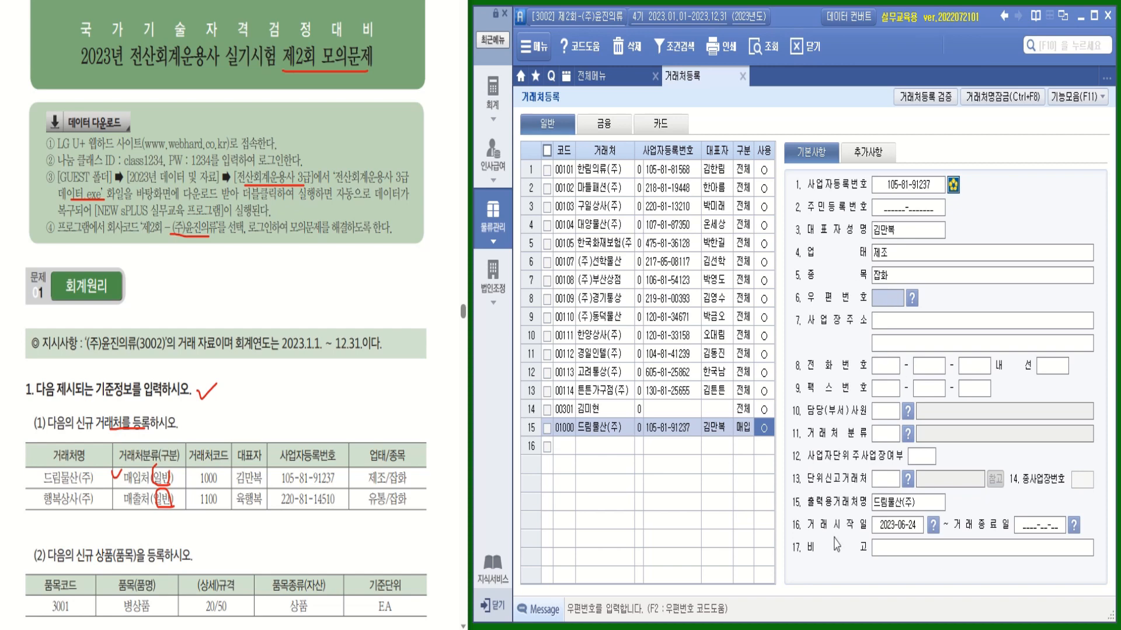
pyautogui.click(569, 458)
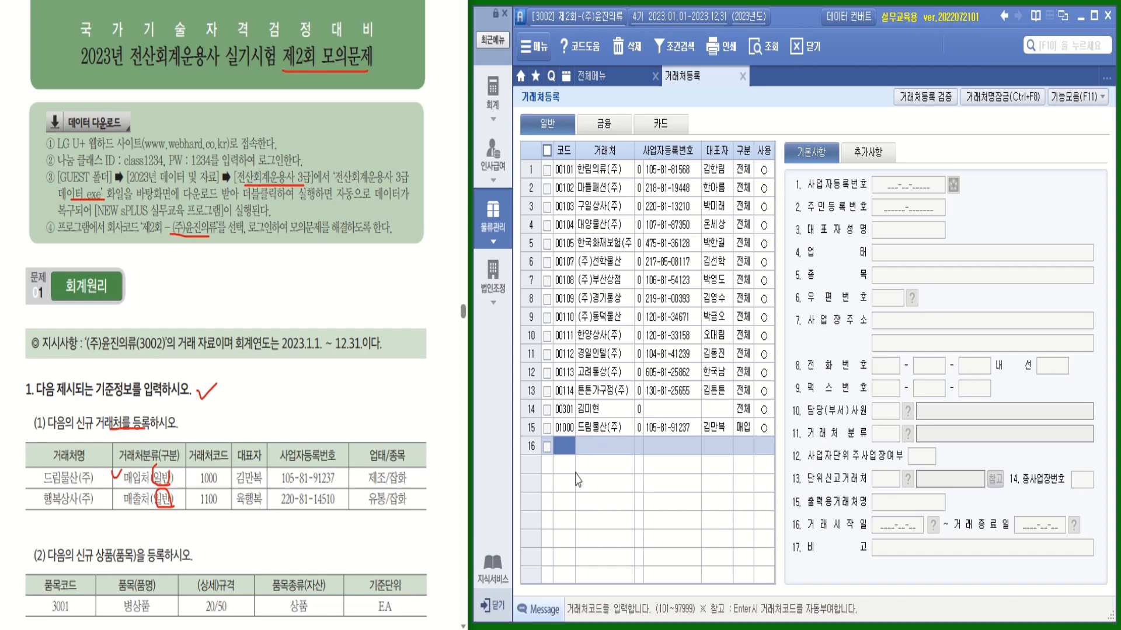
# Enter customer code 1100 행복상사(주) with its business registration number and representative
pyautogui.write('1100')
pyautogui.press('Return')
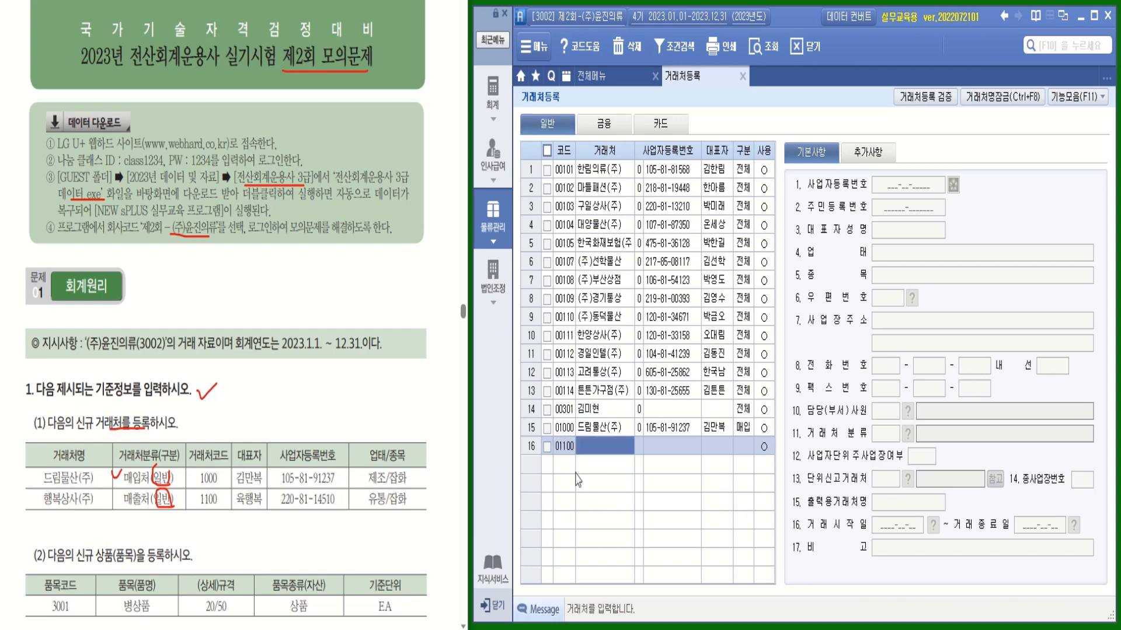
pyautogui.write('ㅎ행복')
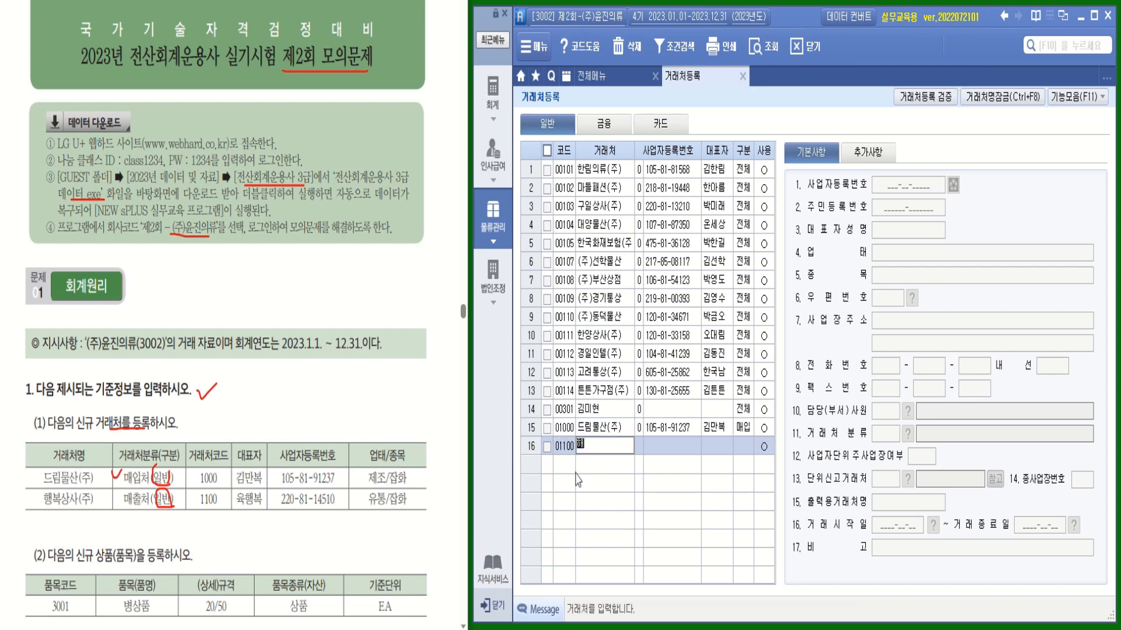
pyautogui.write('상사(주)')
pyautogui.press('Return')
pyautogui.press('Return')
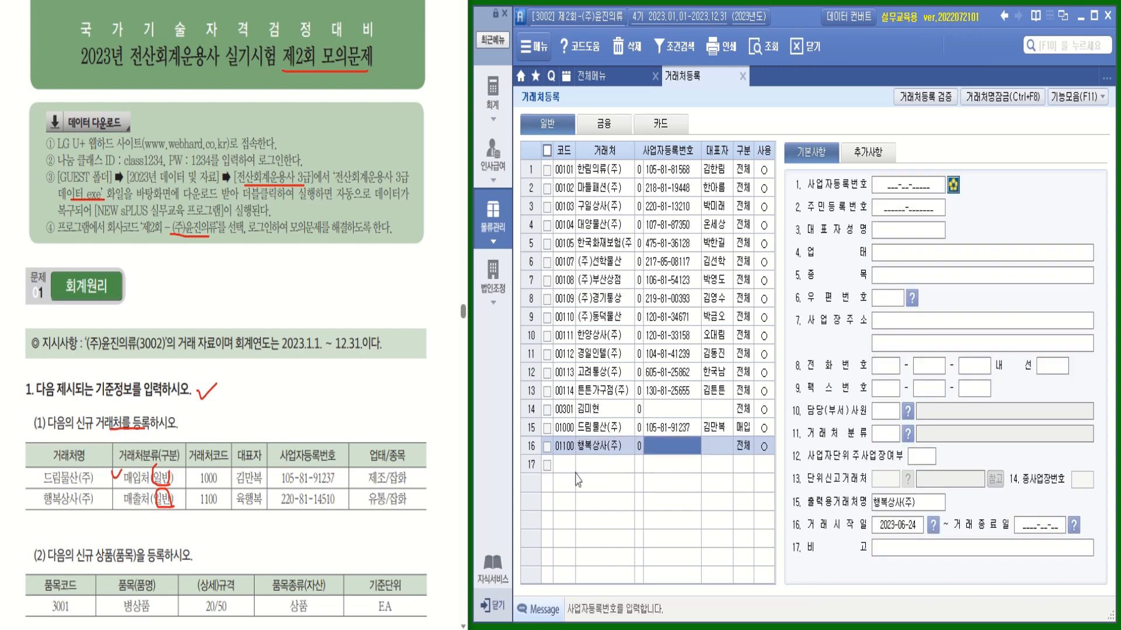
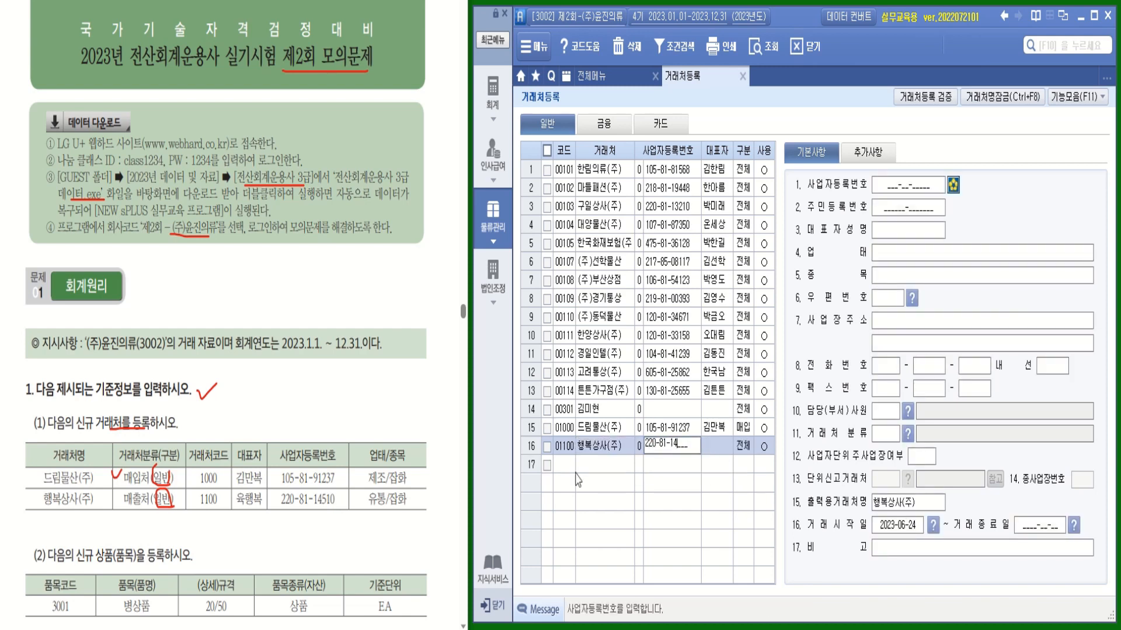
pyautogui.press('Return')
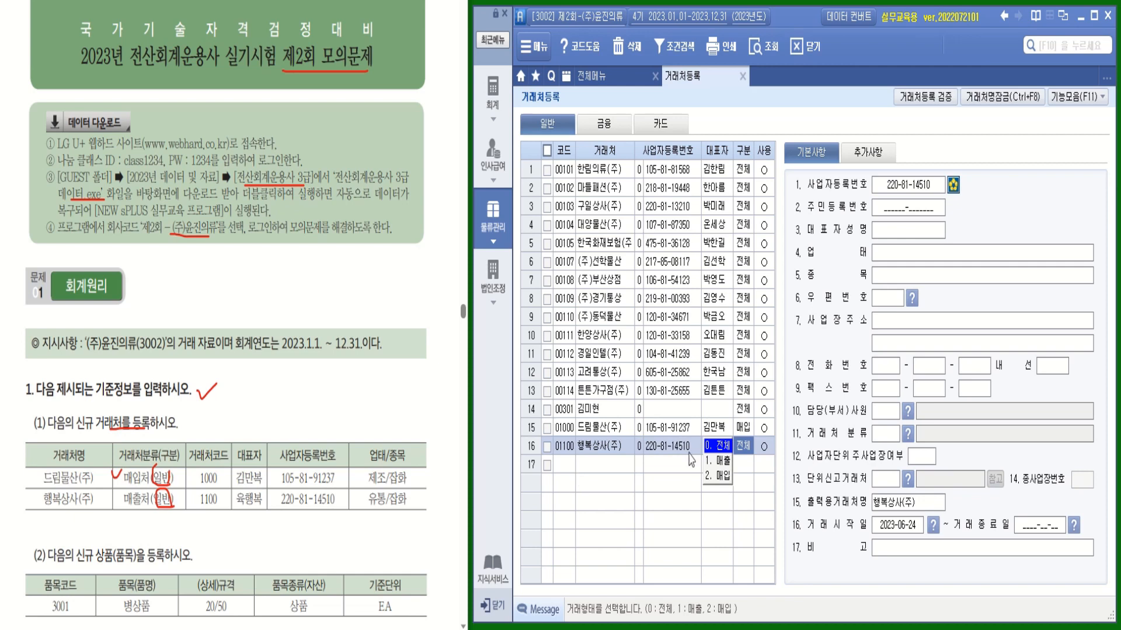
pyautogui.press('Return')
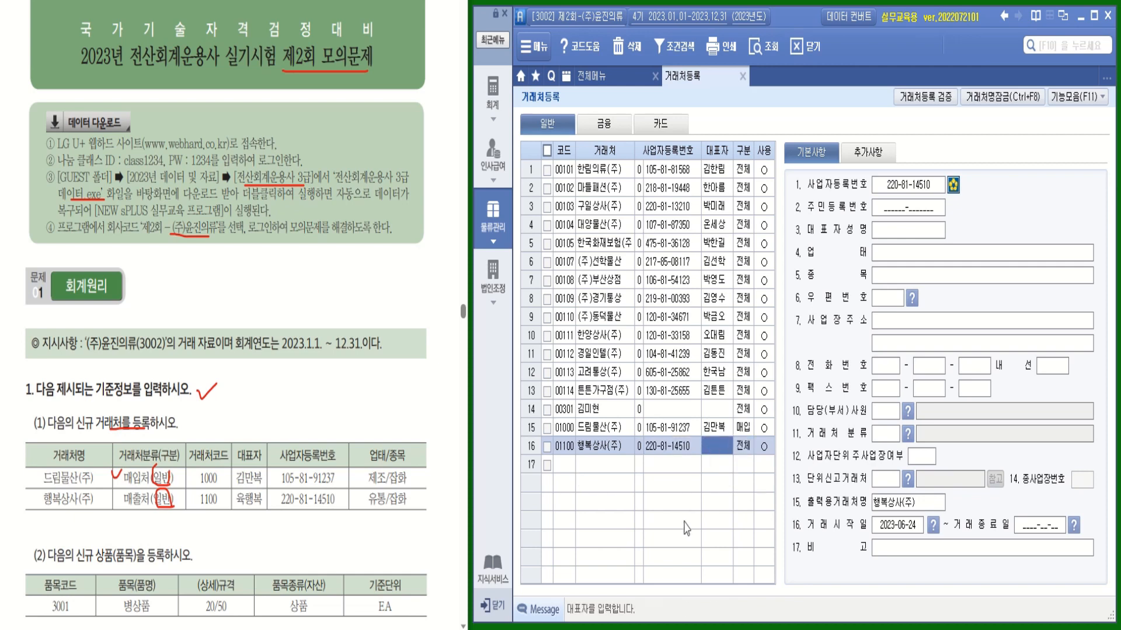
pyautogui.press('Return')
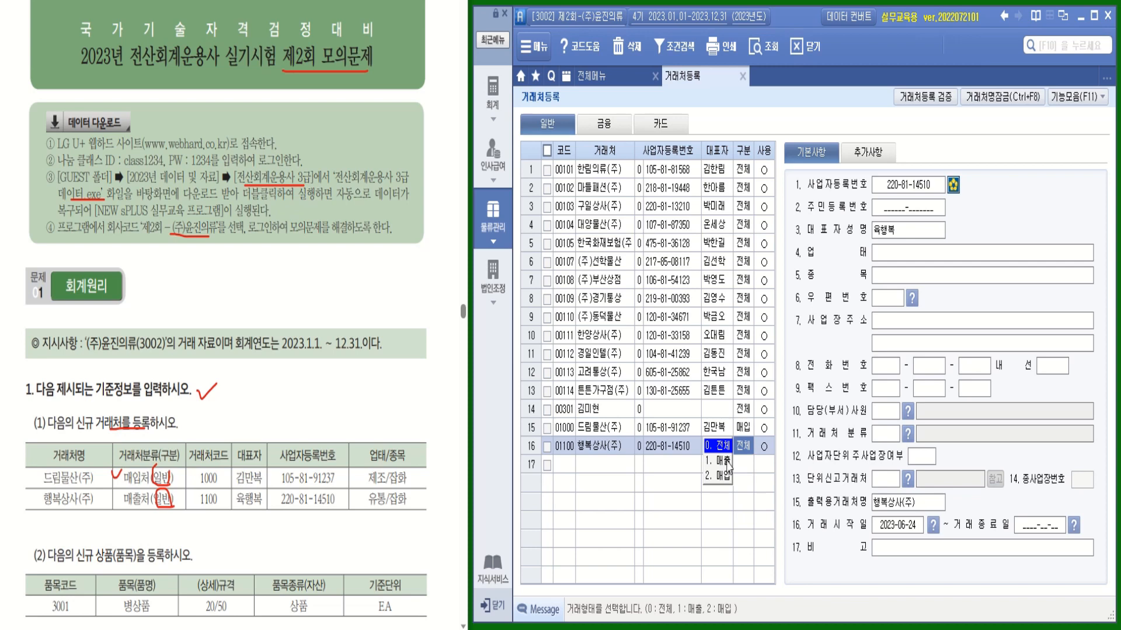
# Classify 행복상사(주) as 1.매출 with business type 유통 and item 잡화
pyautogui.press('Return')
pyautogui.press('Return')
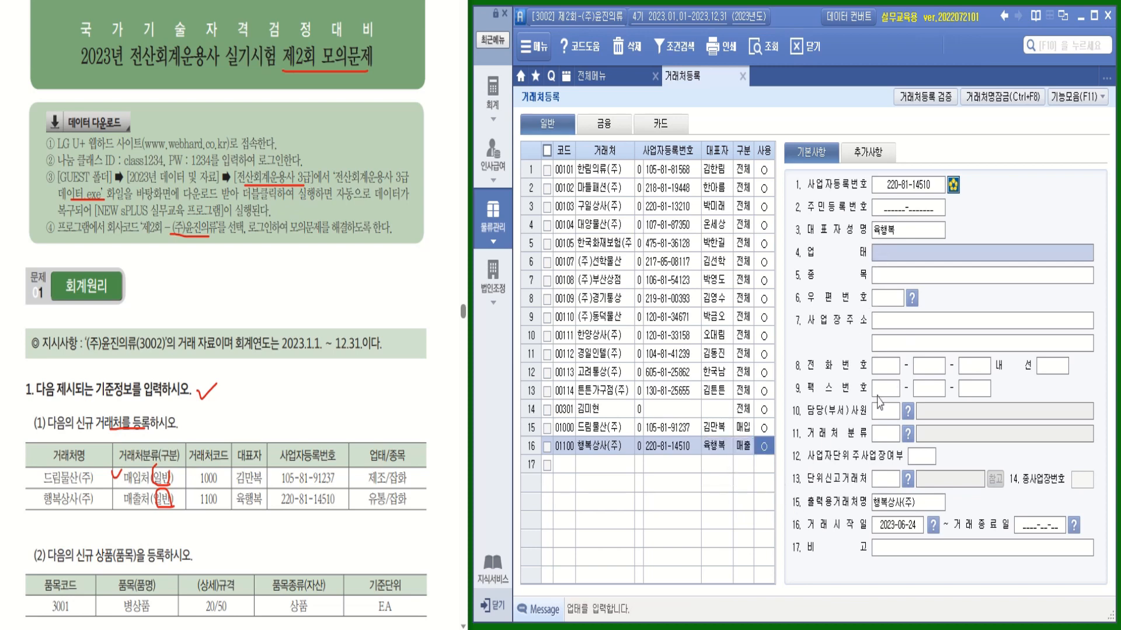
pyautogui.write('유')
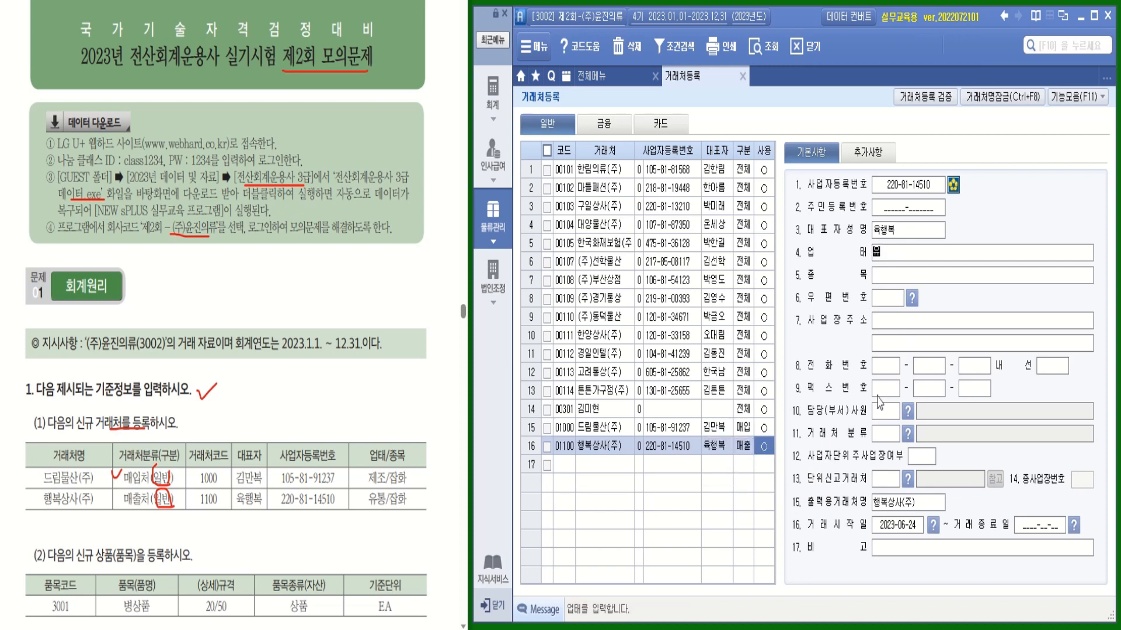
pyautogui.write('통')
pyautogui.press('Return')
pyautogui.write('잡화')
pyautogui.press('Return')
pyautogui.click(565, 461)
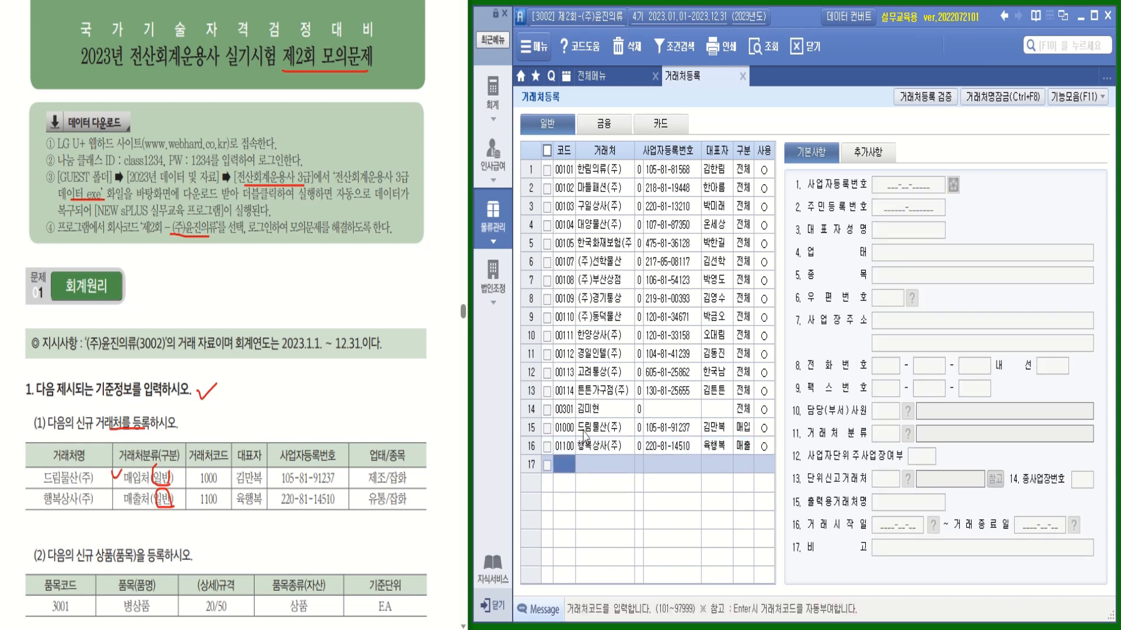
# Review the 드림물산(주) record, mark the new-item task on the sheet, and return to 전체메뉴
pyautogui.click(581, 428)
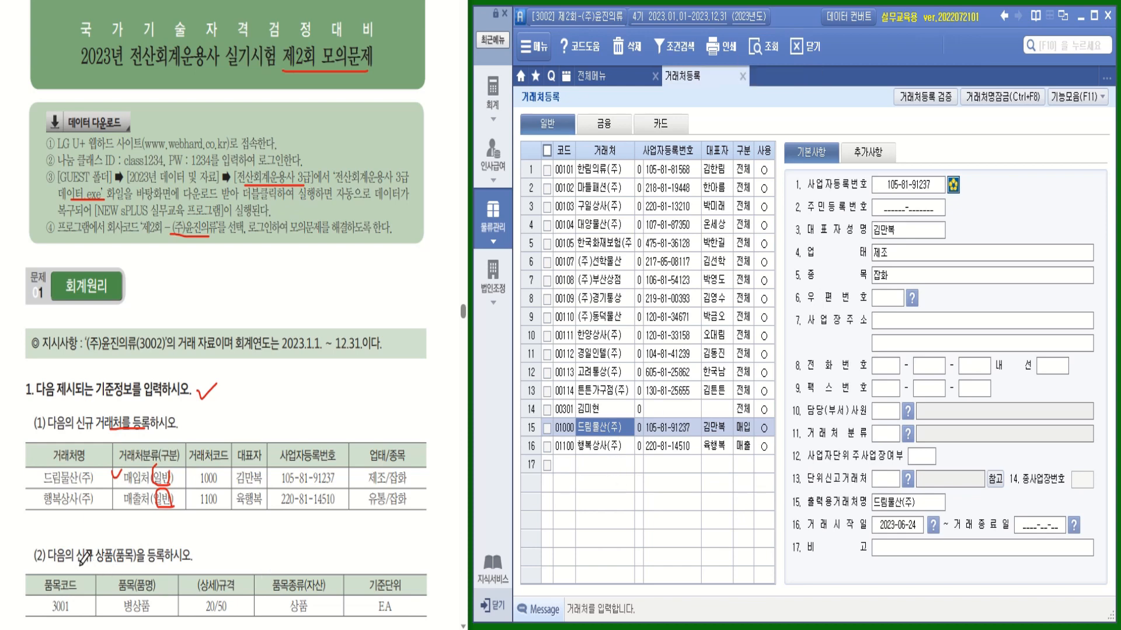
pyautogui.moveTo(79, 564); pyautogui.dragTo(185, 569)
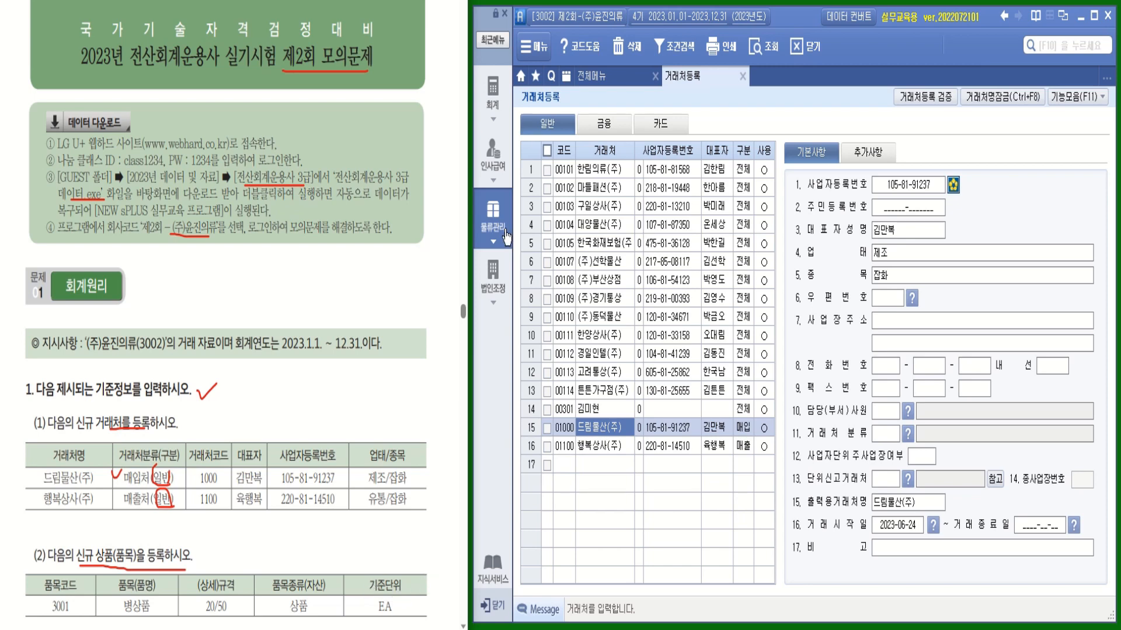
pyautogui.click(597, 81)
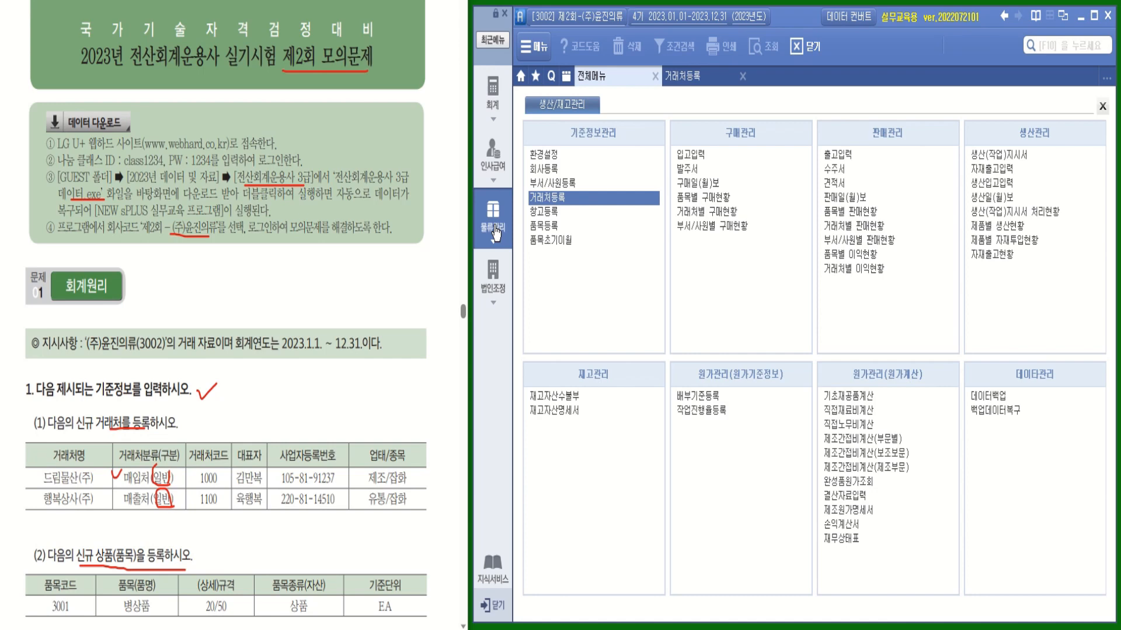
# In 품목등록, add merchandise (상품) item 3001 병상품 with spec 20/50
pyautogui.click(548, 228)
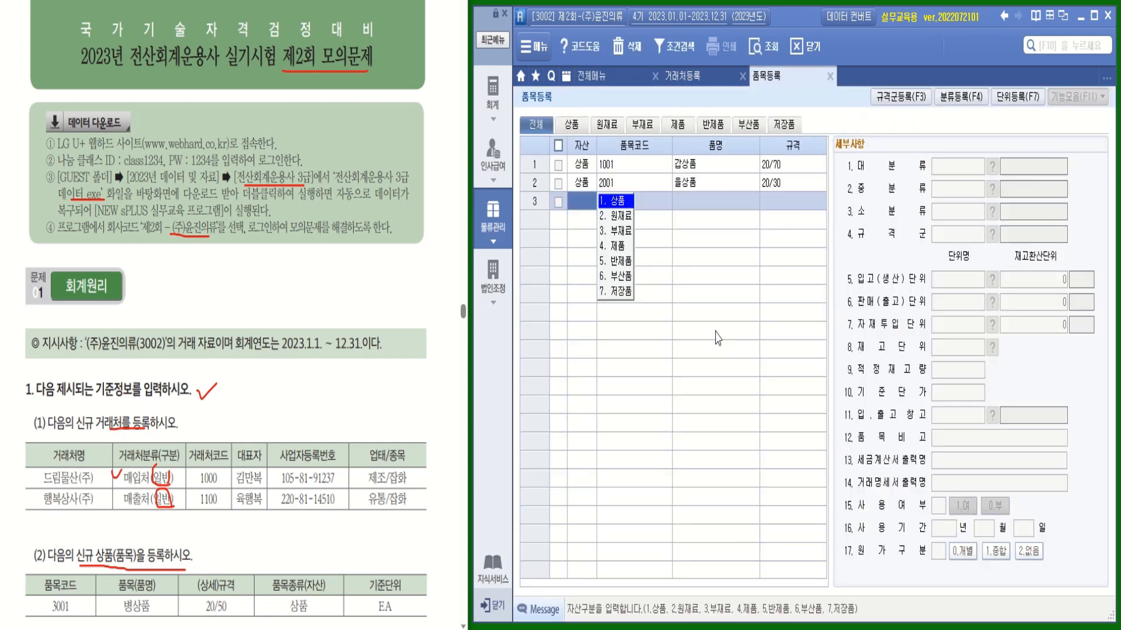
pyautogui.click(623, 206)
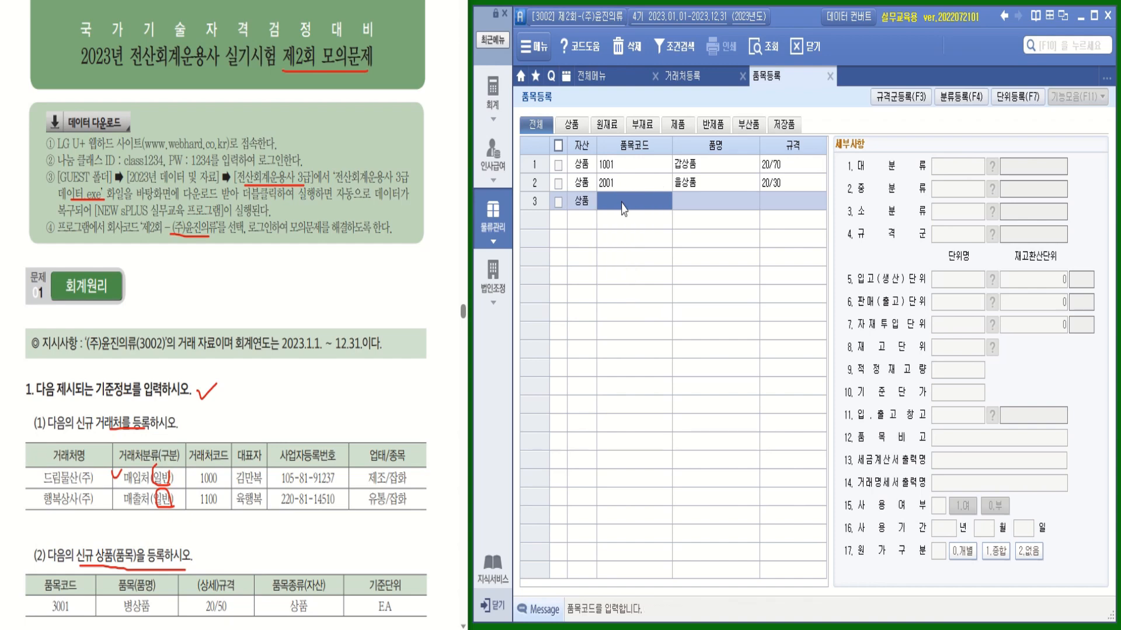
pyautogui.write('3001')
pyautogui.press('Return')
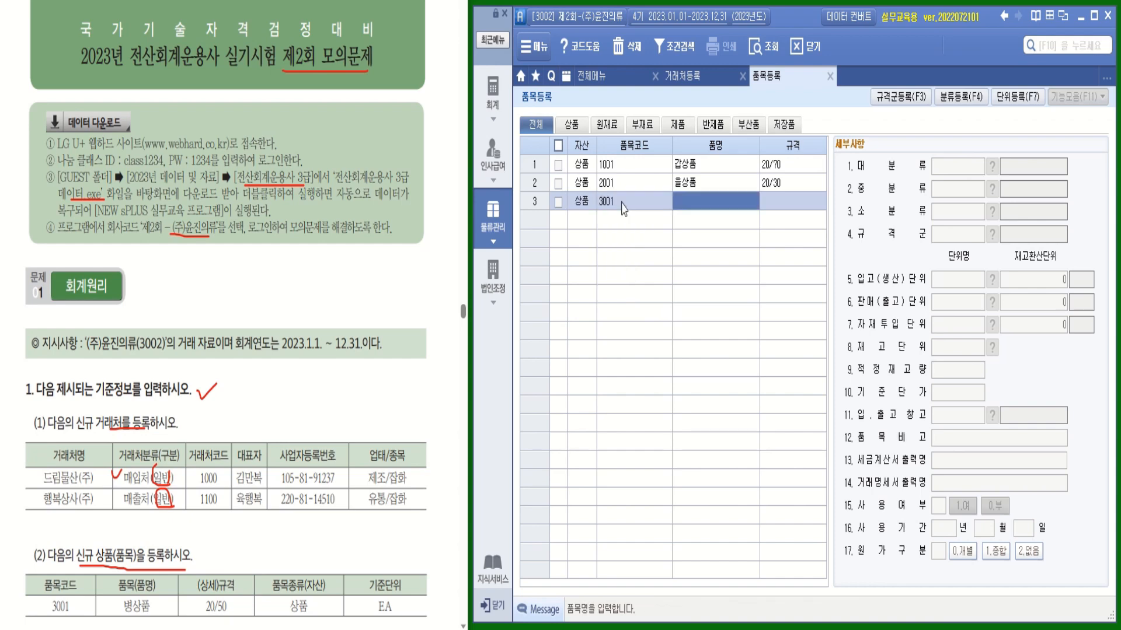
pyautogui.write('병')
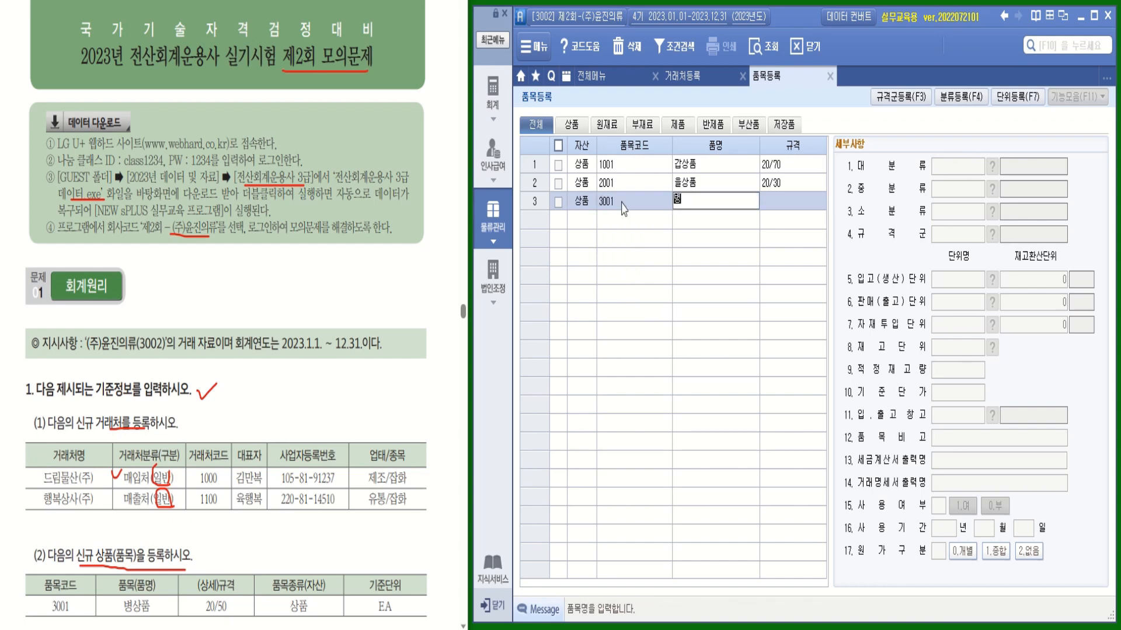
pyautogui.write('ㅅㅏㅇ품')
pyautogui.press('Return')
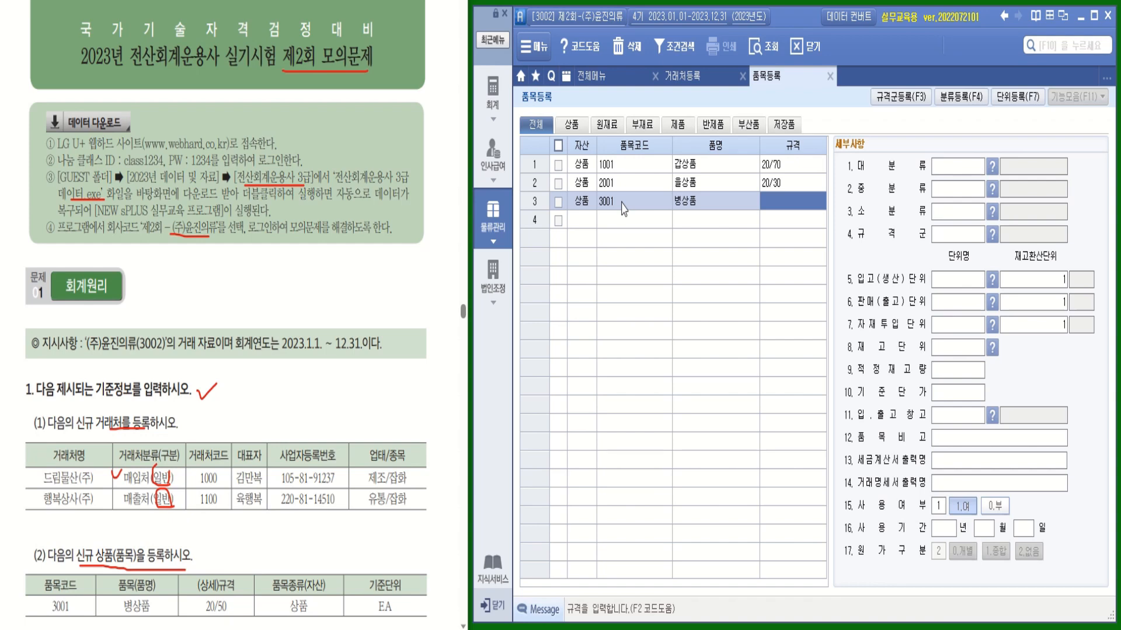
pyautogui.write('20/50')
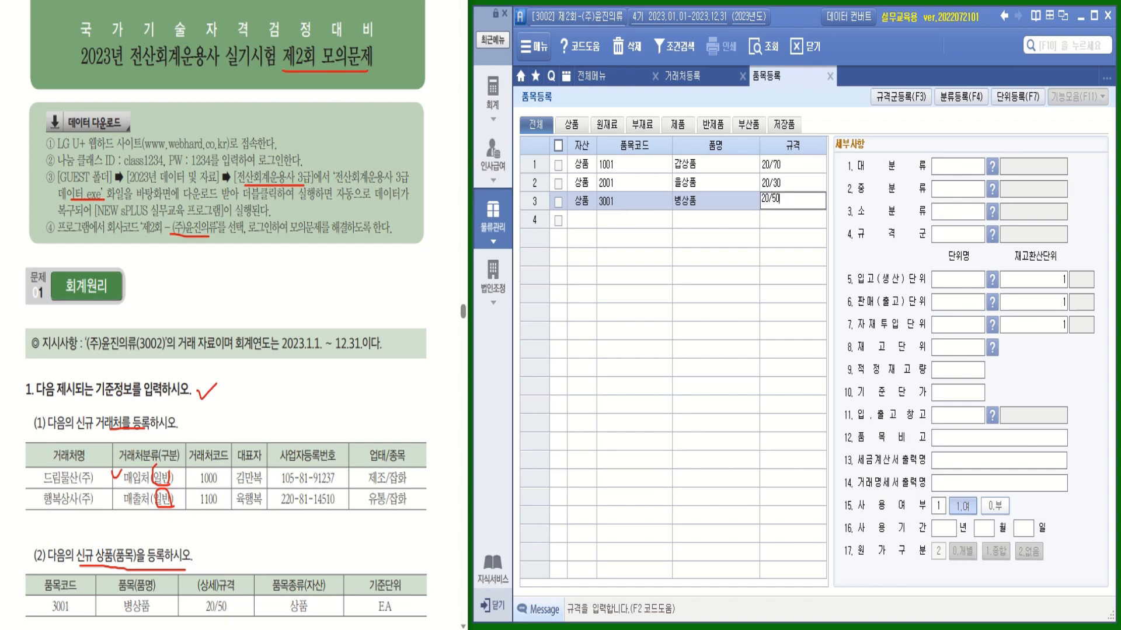
pyautogui.press('Return')
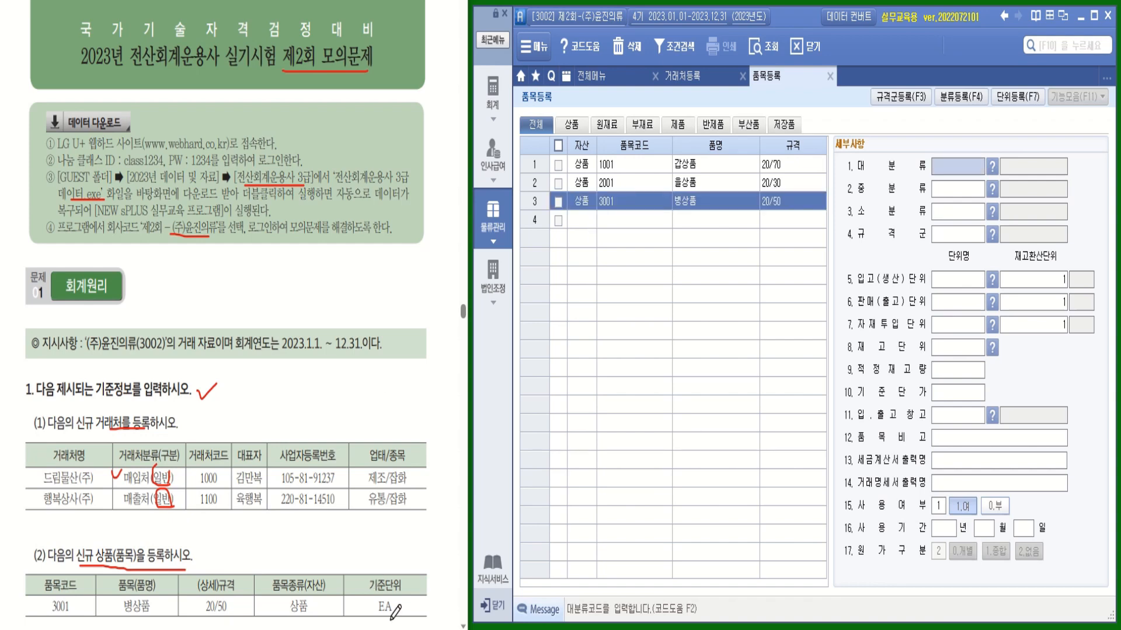
# Set the receiving, sales, material-input and stock units of item 3001 to EA
pyautogui.moveTo(399, 616)
pyautogui.mouseDown()
pyautogui.moveTo(369, 596)
pyautogui.moveTo(380, 573)
pyautogui.moveTo(419, 611)
pyautogui.mouseUp()
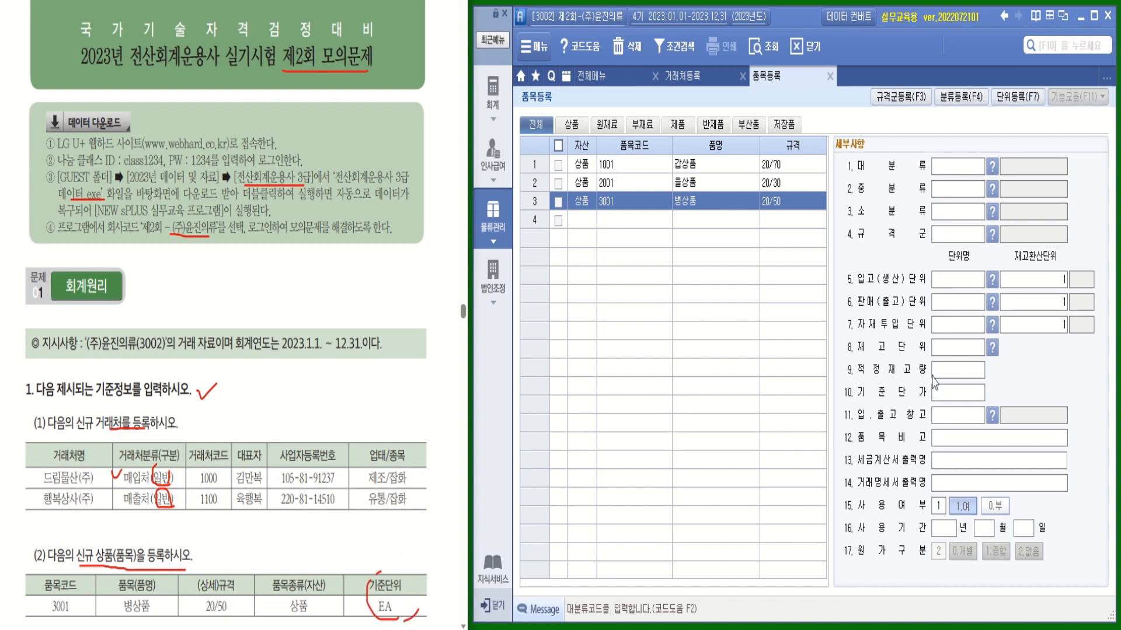
pyautogui.click(956, 280)
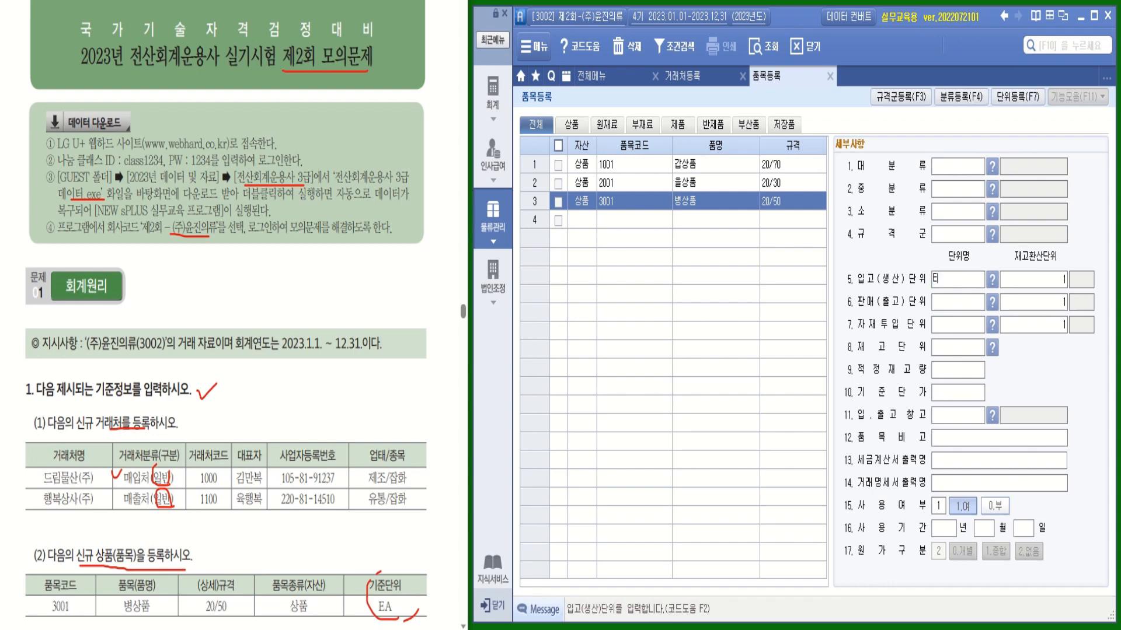
pyautogui.write('EA')
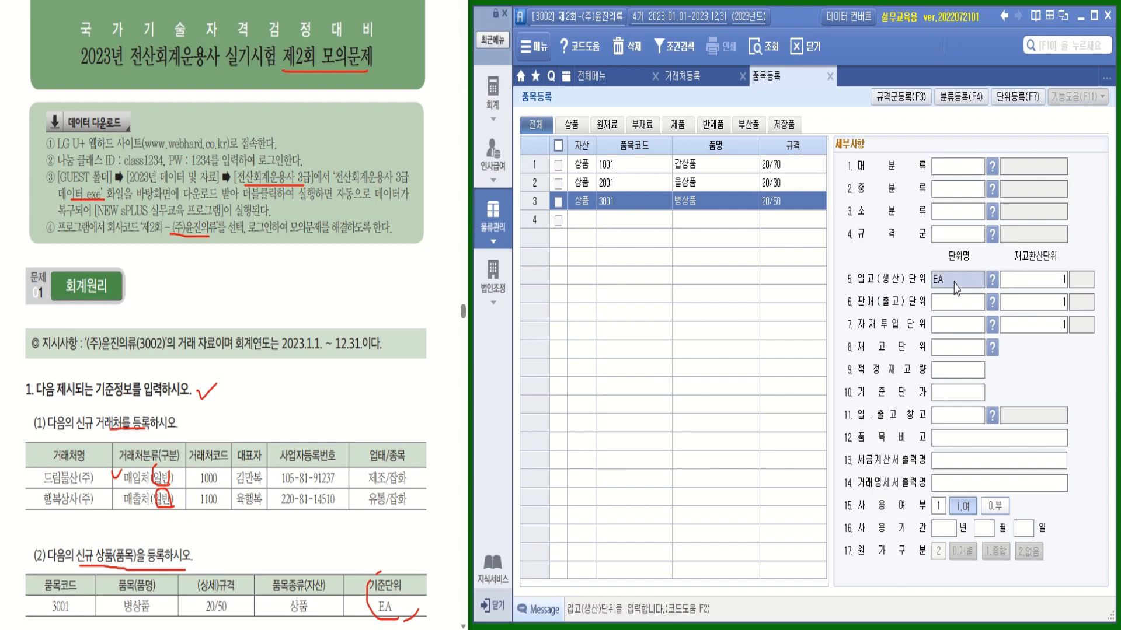
pyautogui.click(949, 309)
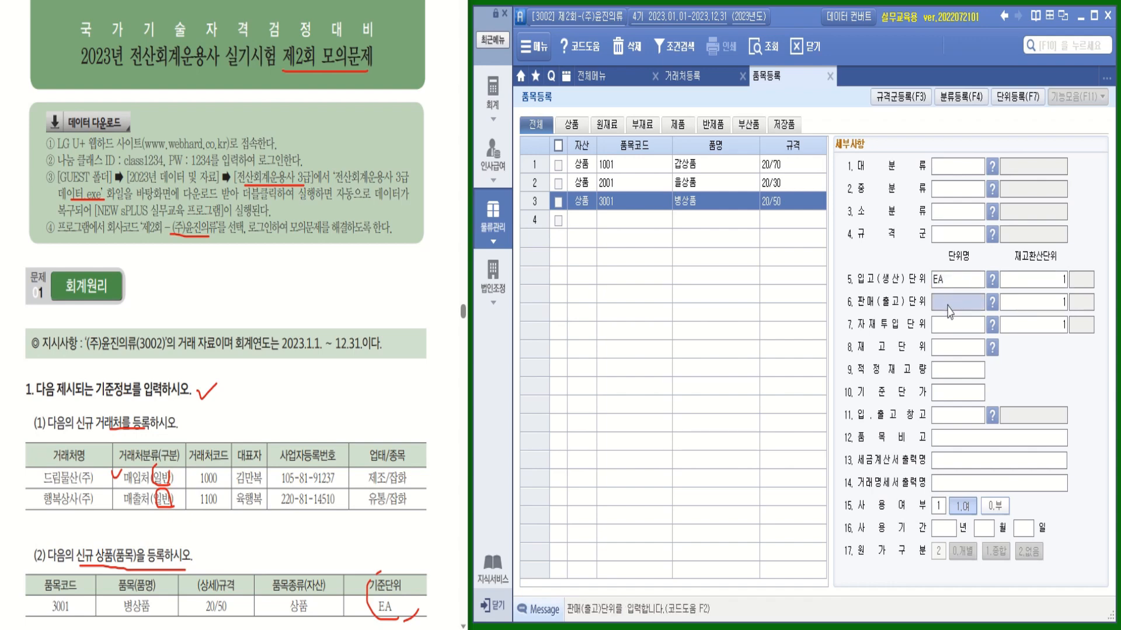
pyautogui.write('EA')
pyautogui.press('Return')
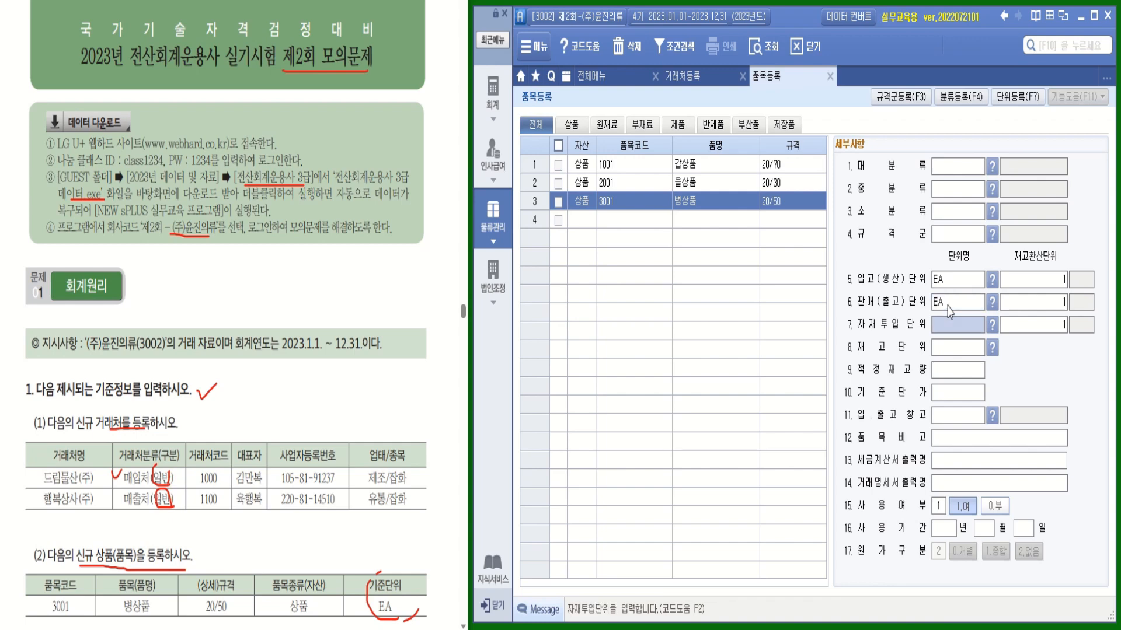
pyautogui.write('EA')
pyautogui.press('Return')
pyautogui.write('EA')
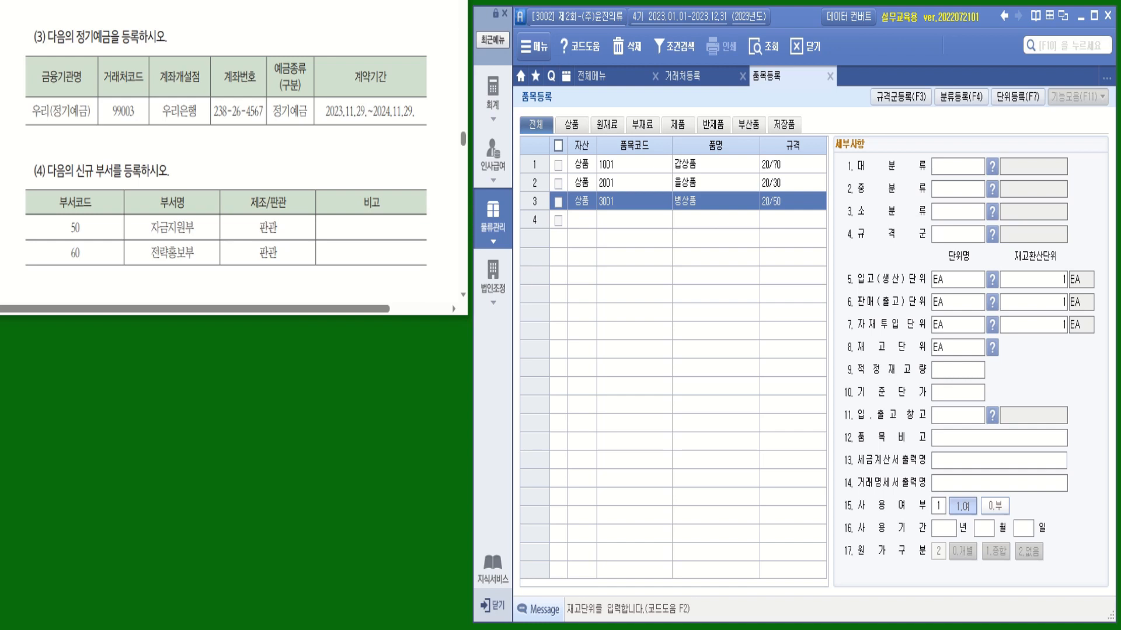
# On the 금융 tab, add 99003 우리(정기예금) with its bank account number, classified 2.정기예금
pyautogui.click(687, 86)
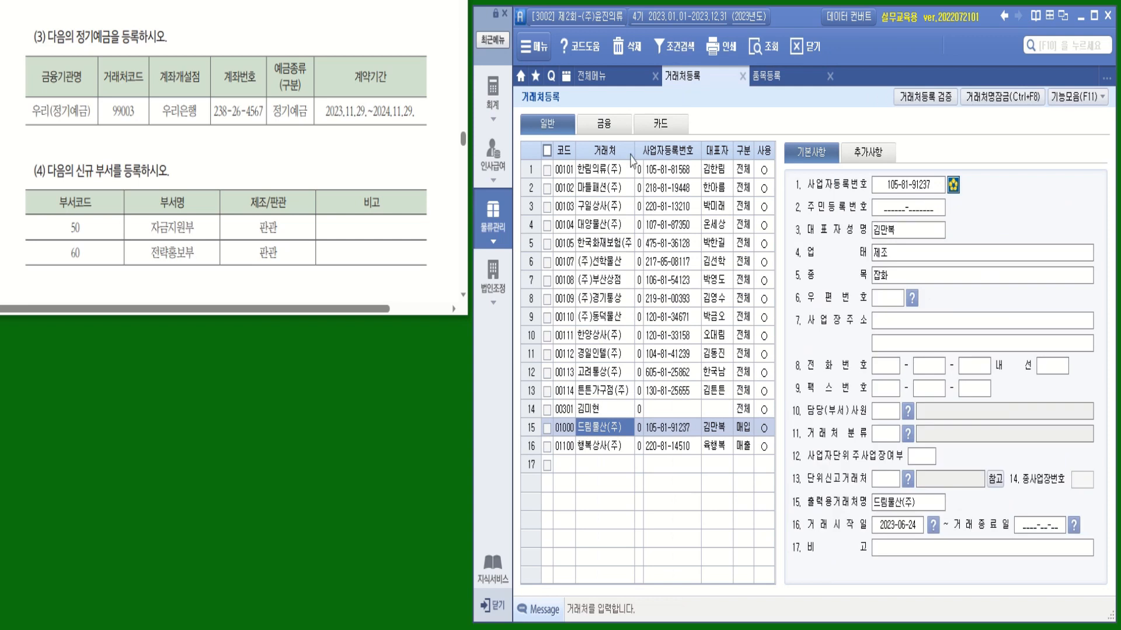
pyautogui.click(604, 124)
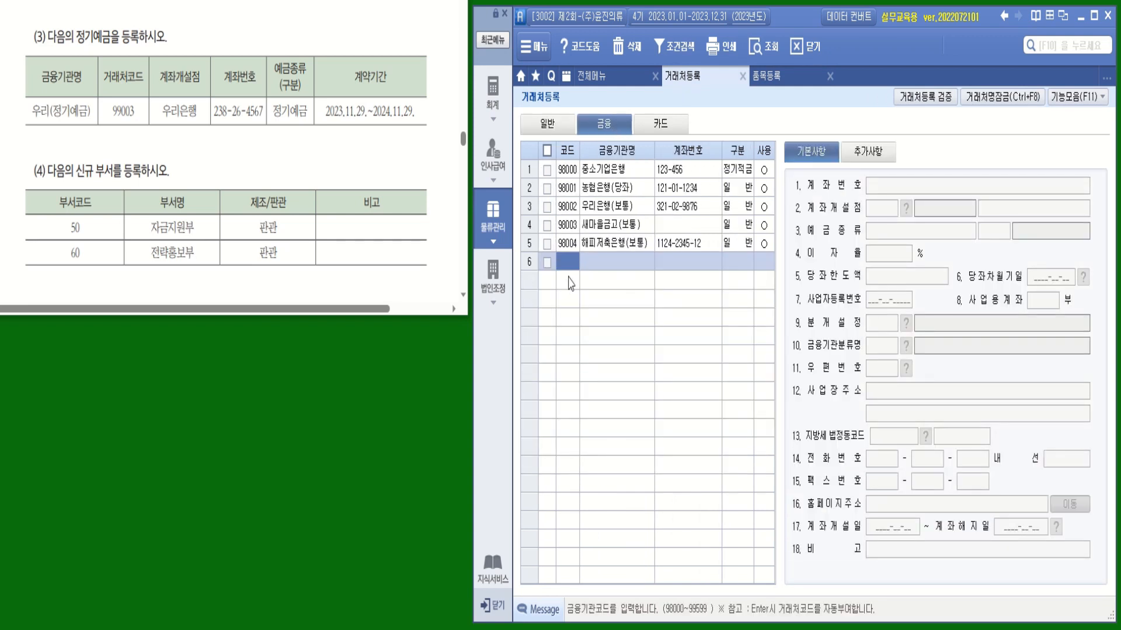
pyautogui.write('99003')
pyautogui.press('Return')
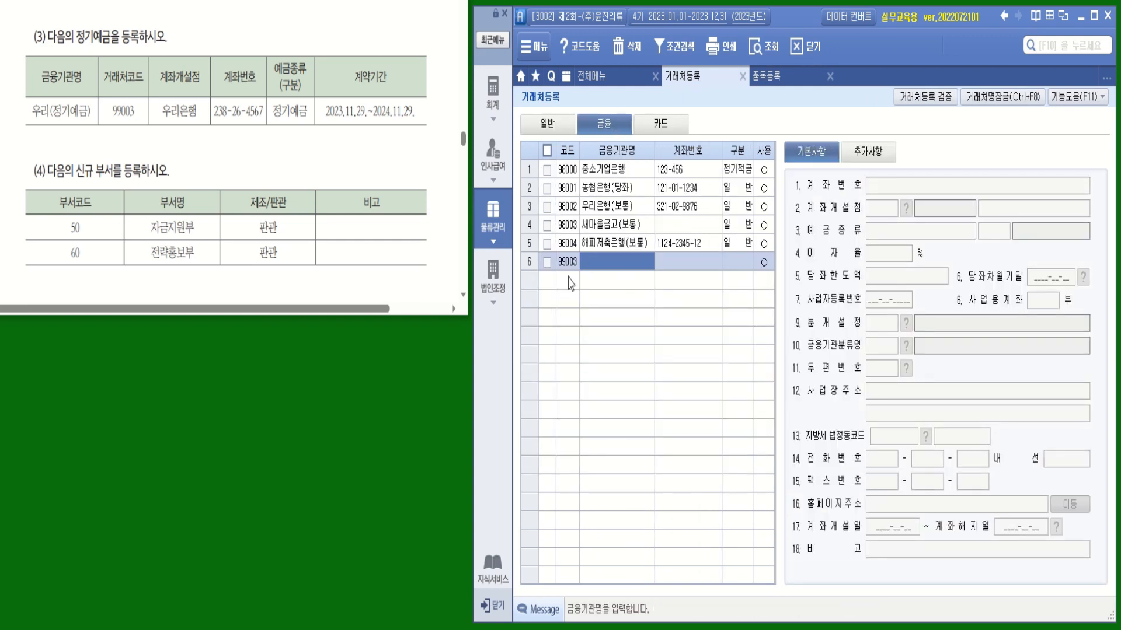
pyautogui.write('우리')
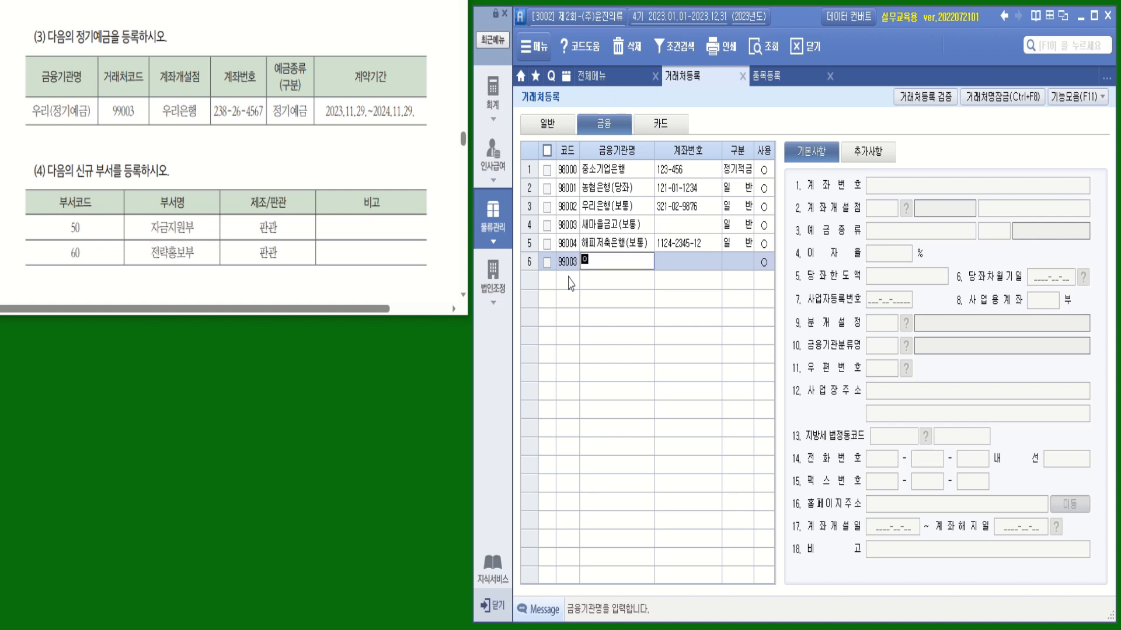
pyautogui.write('(정기예금)')
pyautogui.press('Return')
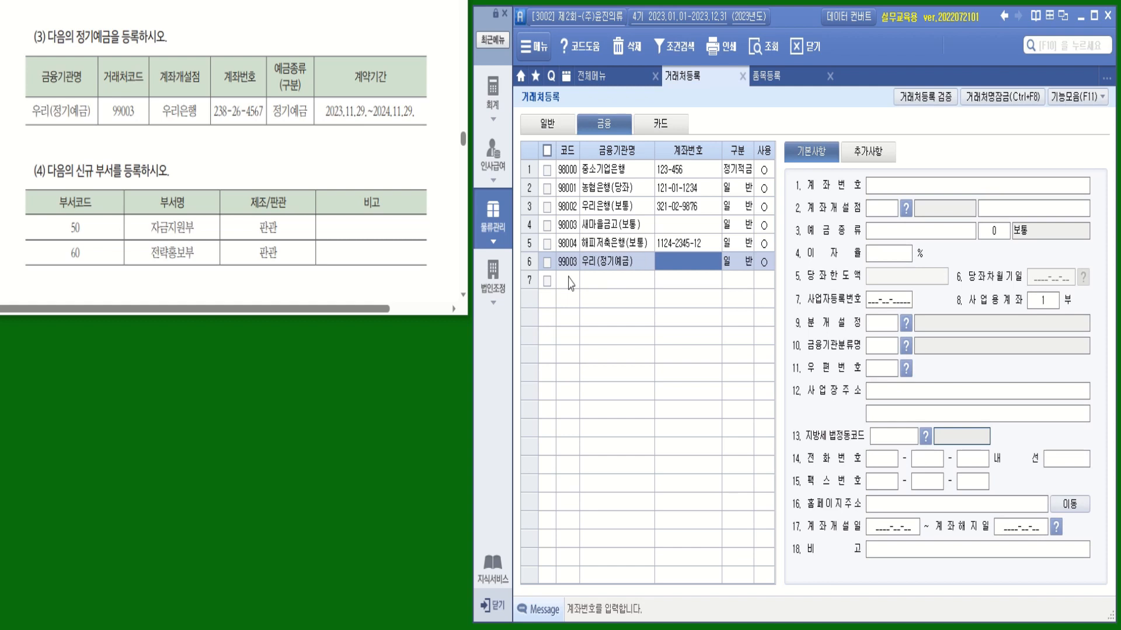
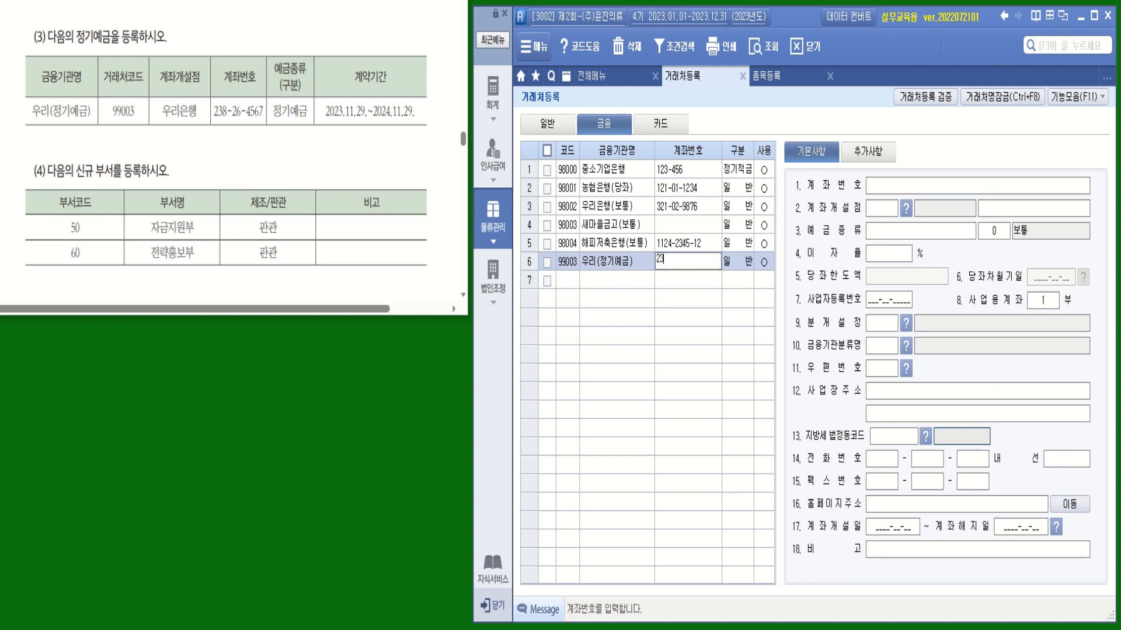
pyautogui.press('Return')
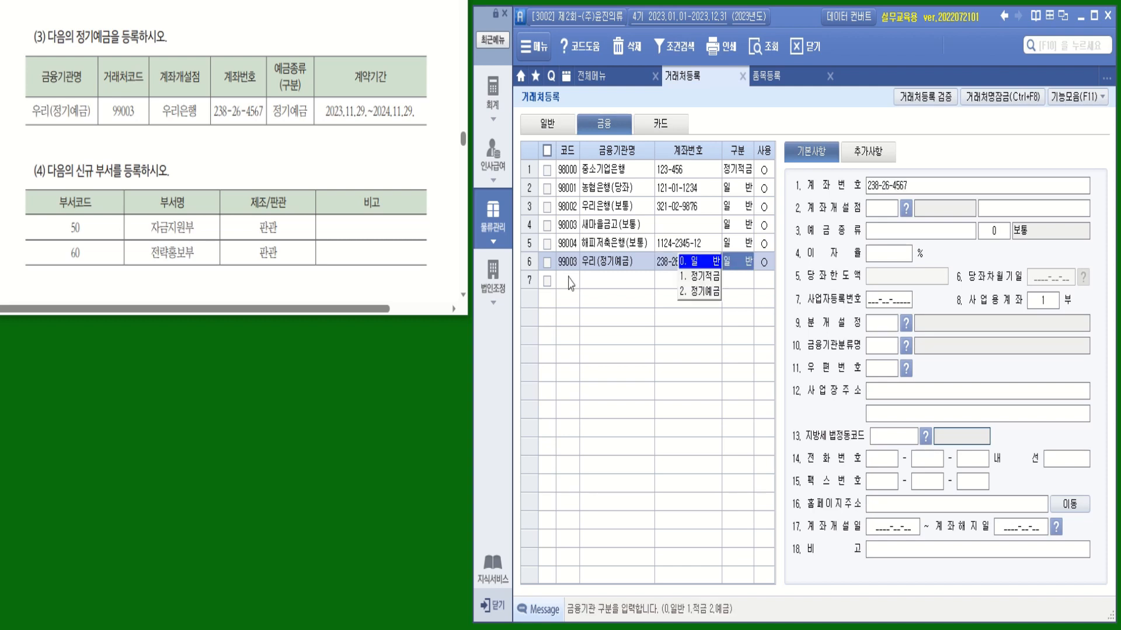
pyautogui.click(710, 293)
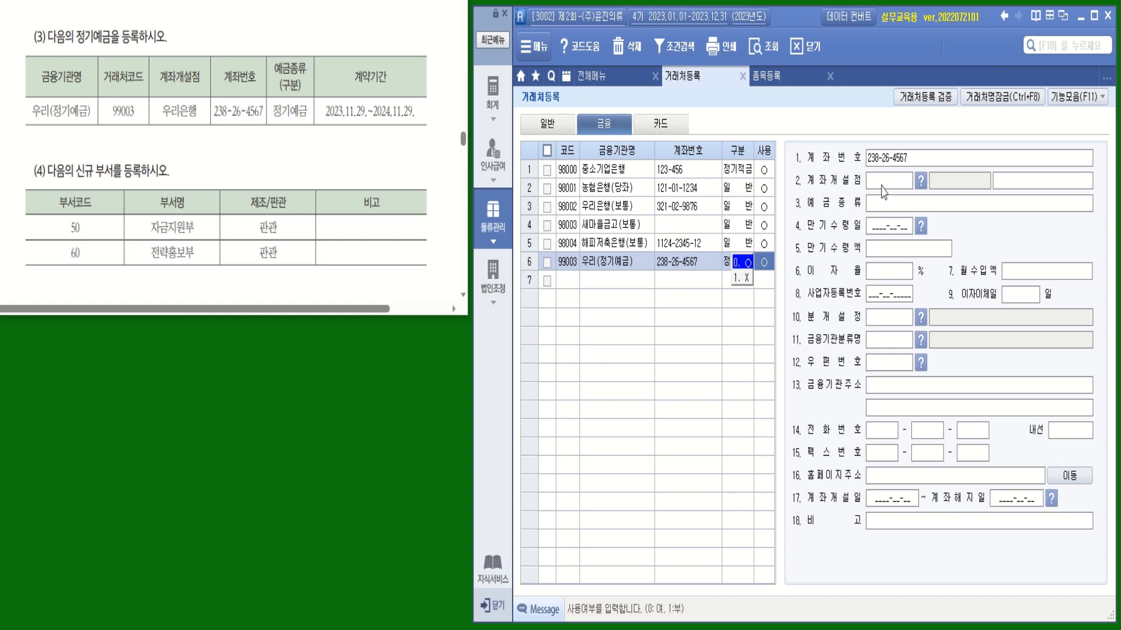
pyautogui.moveTo(197, 122)
pyautogui.mouseDown()
pyautogui.moveTo(188, 124)
pyautogui.moveTo(169, 52)
pyautogui.moveTo(201, 119)
pyautogui.mouseUp()
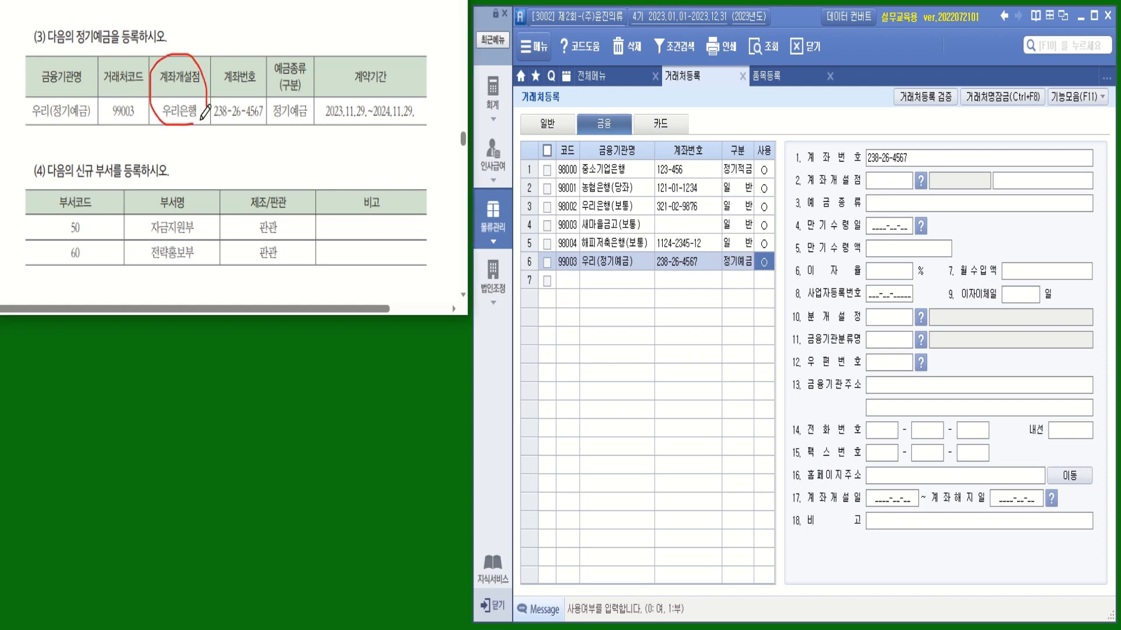
# Set account 99003's opening branch to 003 우리은행 and deposit type to 정기예금
pyautogui.click(921, 181)
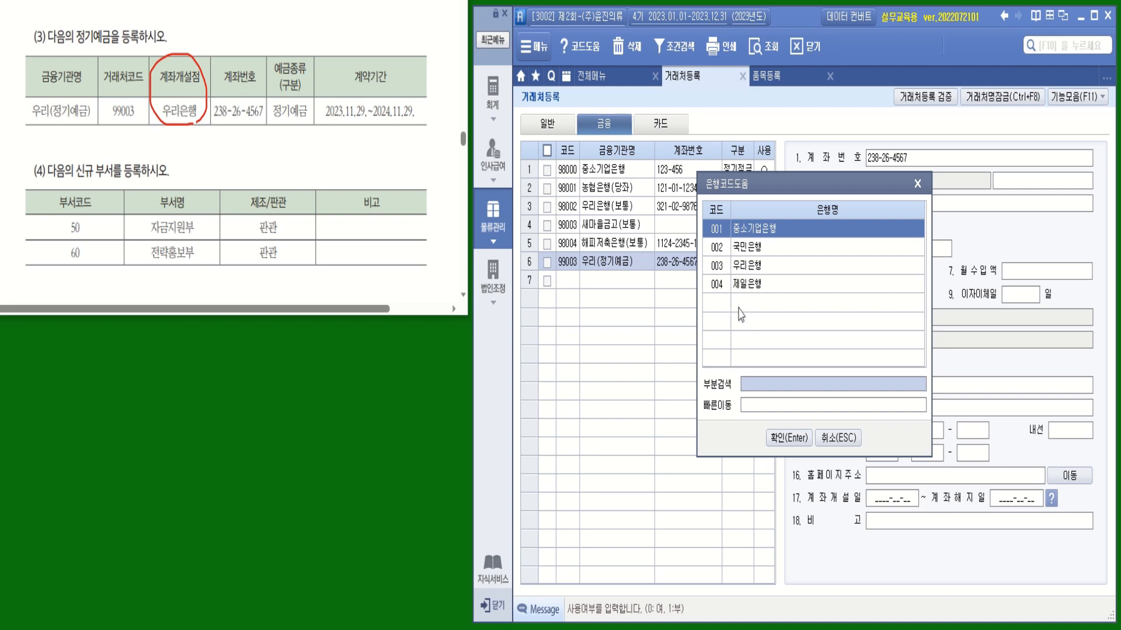
pyautogui.click(749, 267)
pyautogui.doubleClick(750, 267)
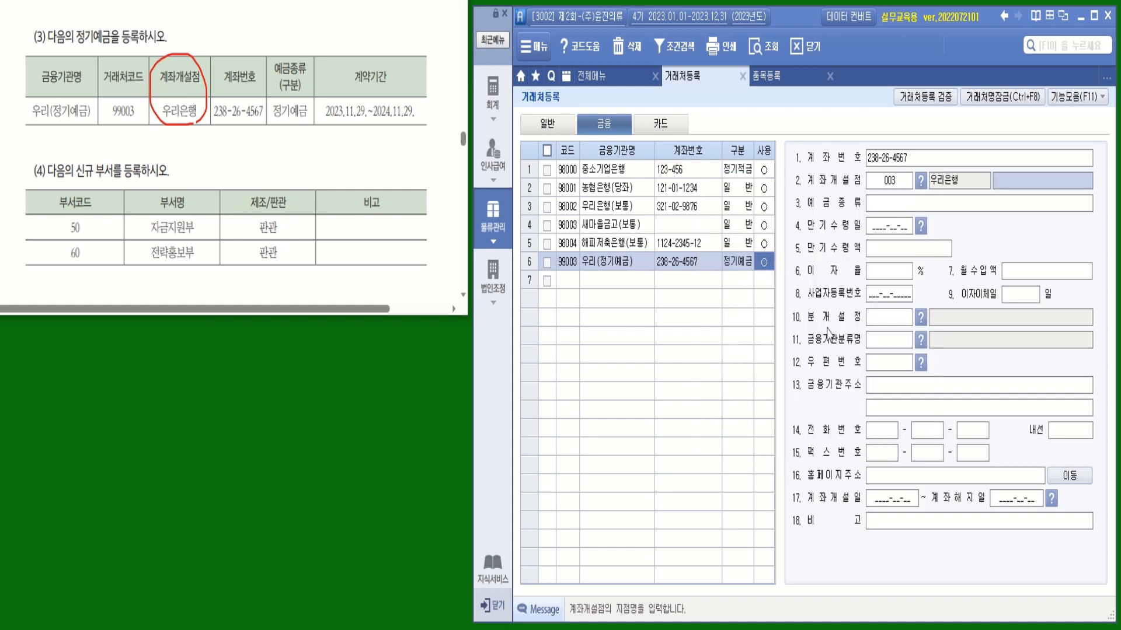
pyautogui.click(872, 205)
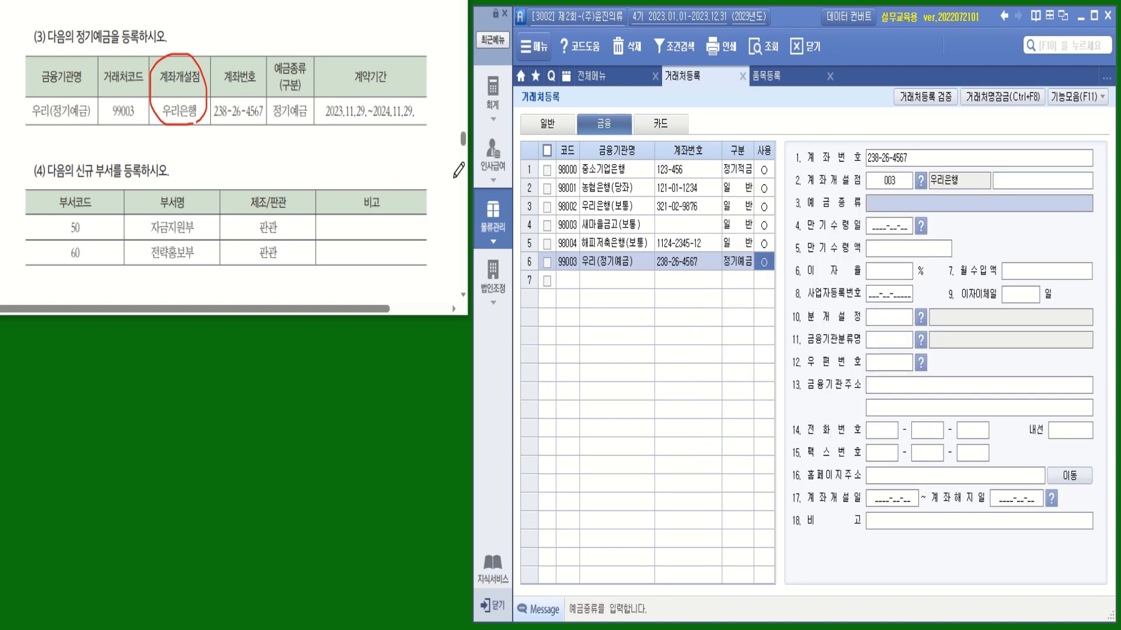
pyautogui.moveTo(308, 118)
pyautogui.mouseDown()
pyautogui.moveTo(273, 111)
pyautogui.moveTo(303, 52)
pyautogui.moveTo(308, 119)
pyautogui.mouseUp()
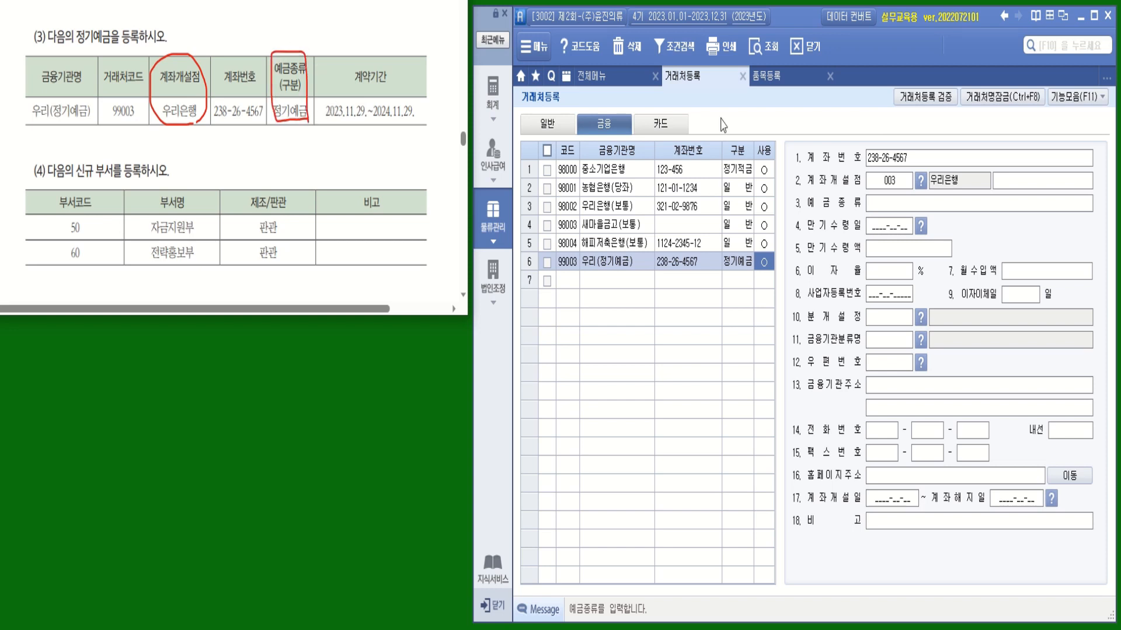
pyautogui.click(895, 206)
pyautogui.write('정ㄱ')
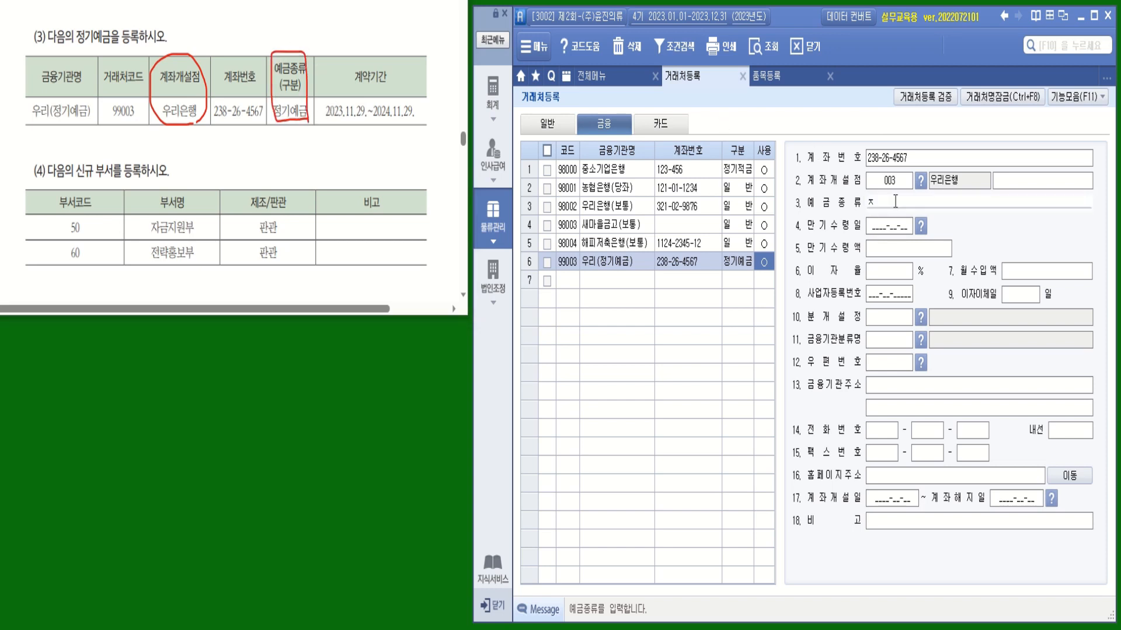
pyautogui.write('기예')
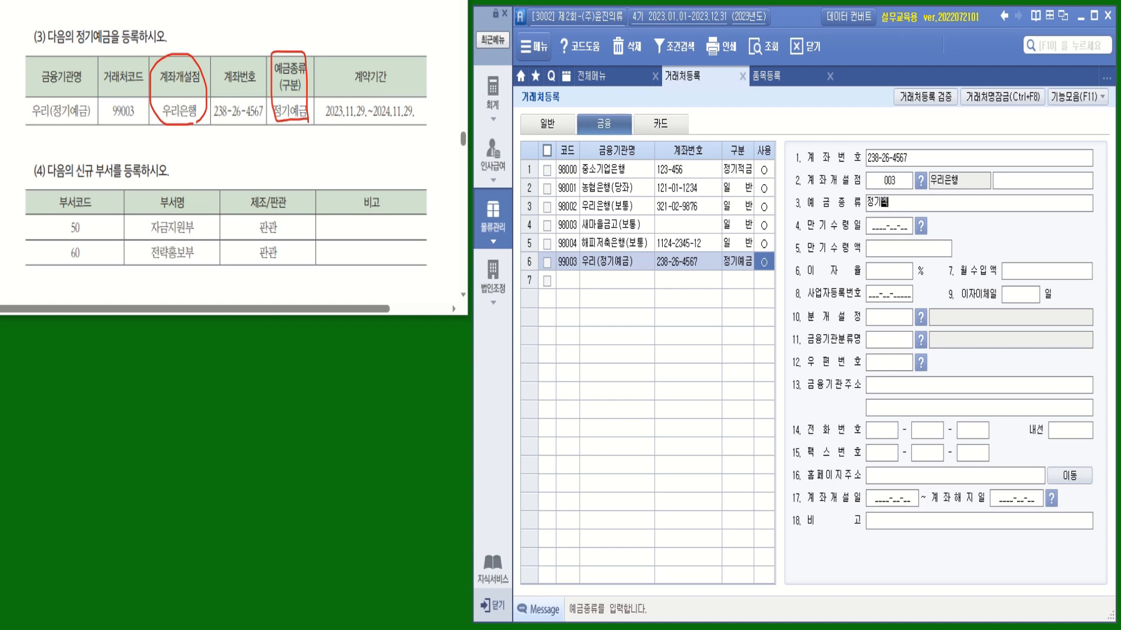
pyautogui.write('금')
pyautogui.press('Return')
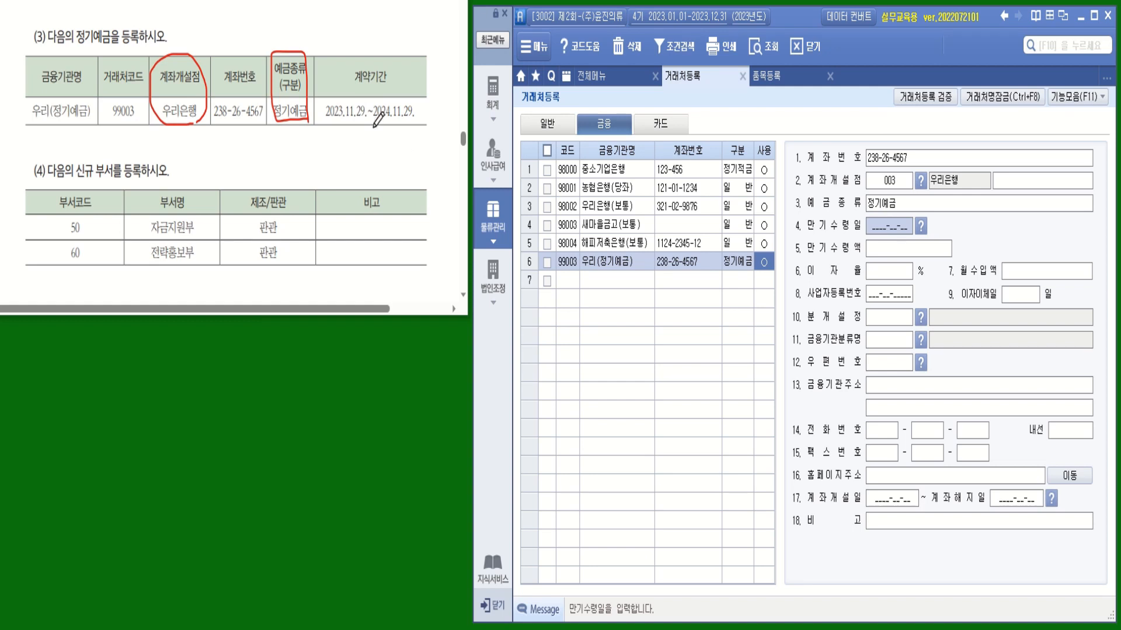
# Enter maturity date 2024-11-29, opening date 2023-11-29 and closing date 2024-11-29
pyautogui.moveTo(374, 124); pyautogui.dragTo(415, 125)
pyautogui.click(891, 227)
pyautogui.write('2024-11-29')
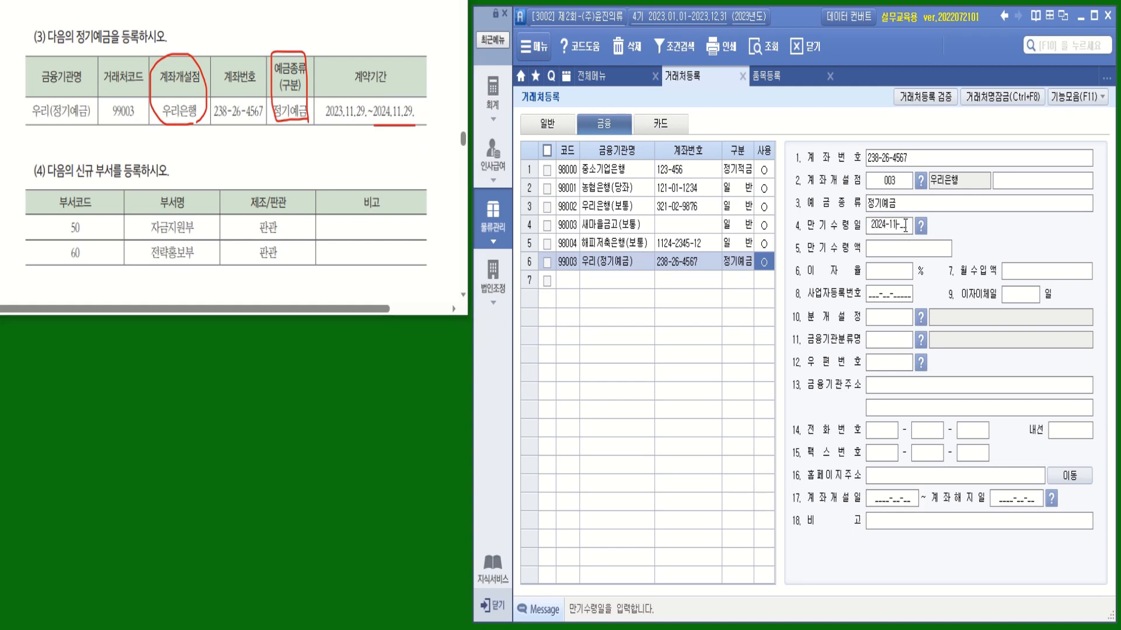
pyautogui.press('Return')
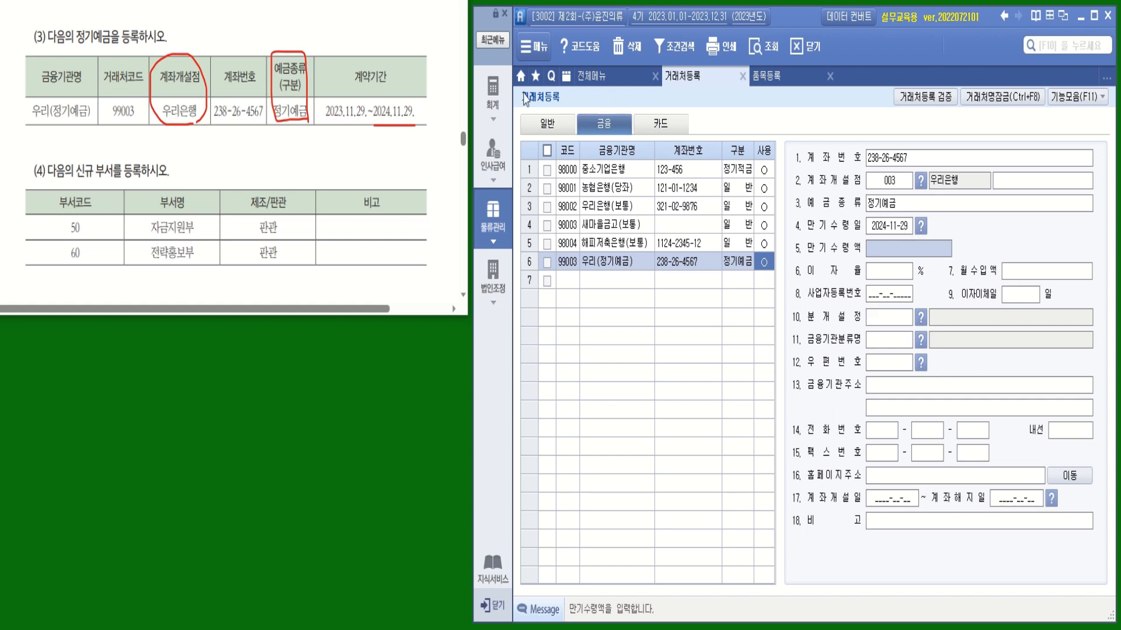
pyautogui.moveTo(398, 60); pyautogui.dragTo(409, 56)
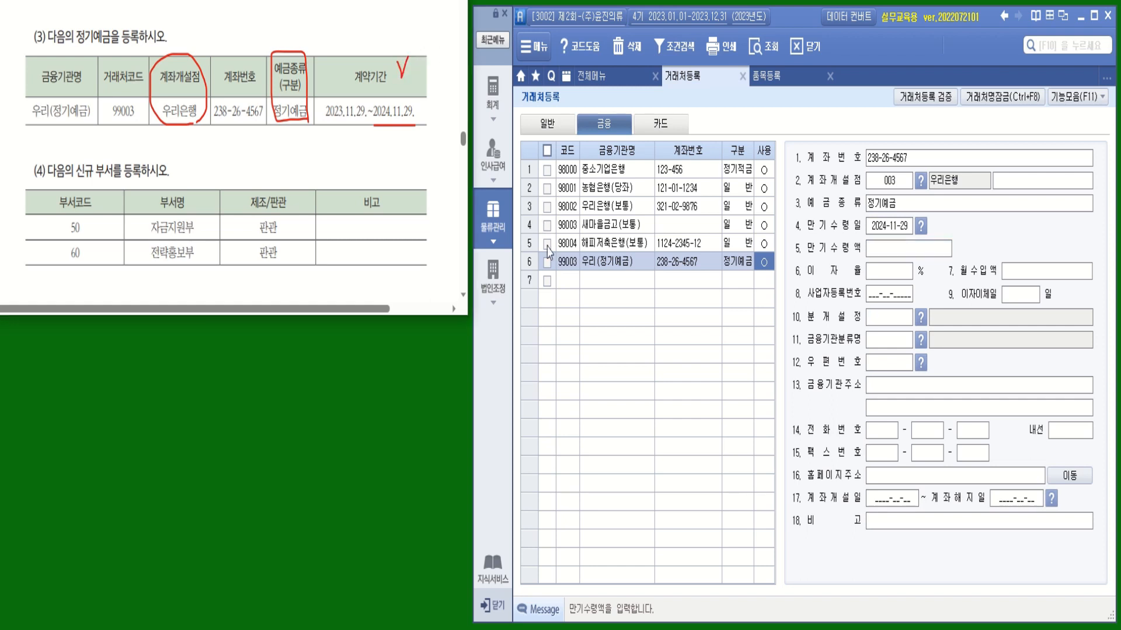
pyautogui.click(889, 503)
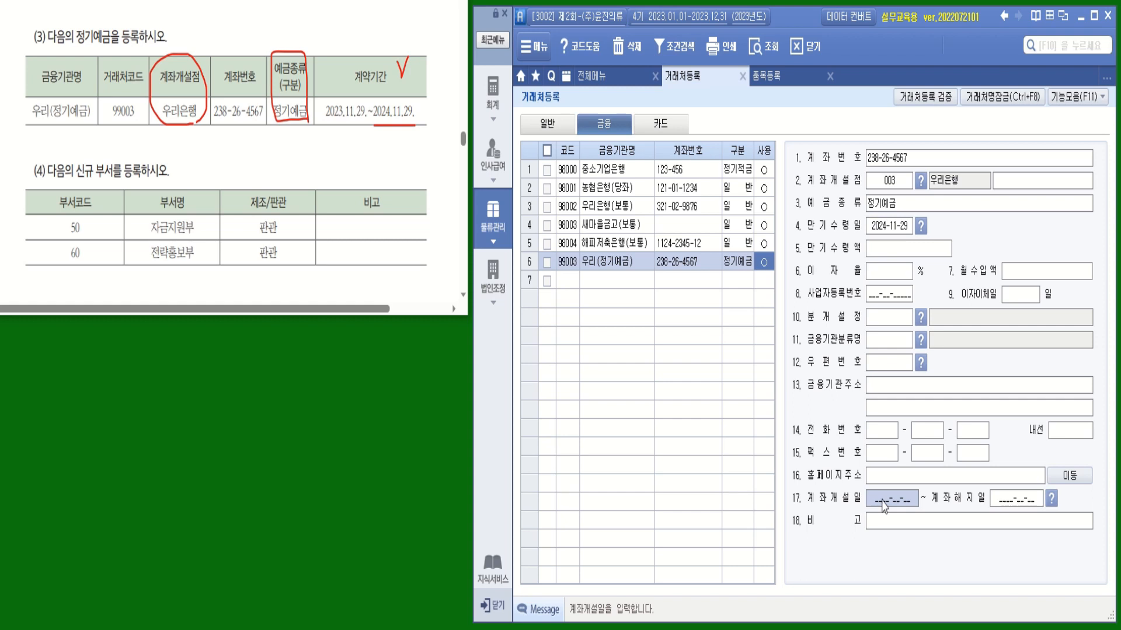
pyautogui.write('20231129')
pyautogui.press('Return')
pyautogui.write('2024-11-2')
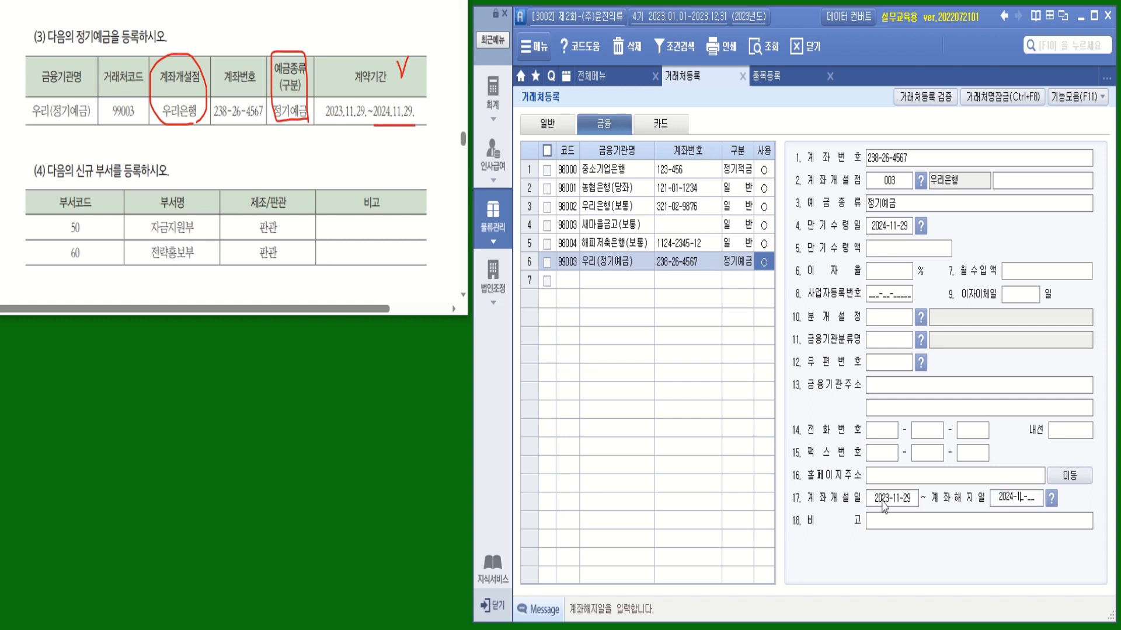
pyautogui.write('9')
pyautogui.press('Return')
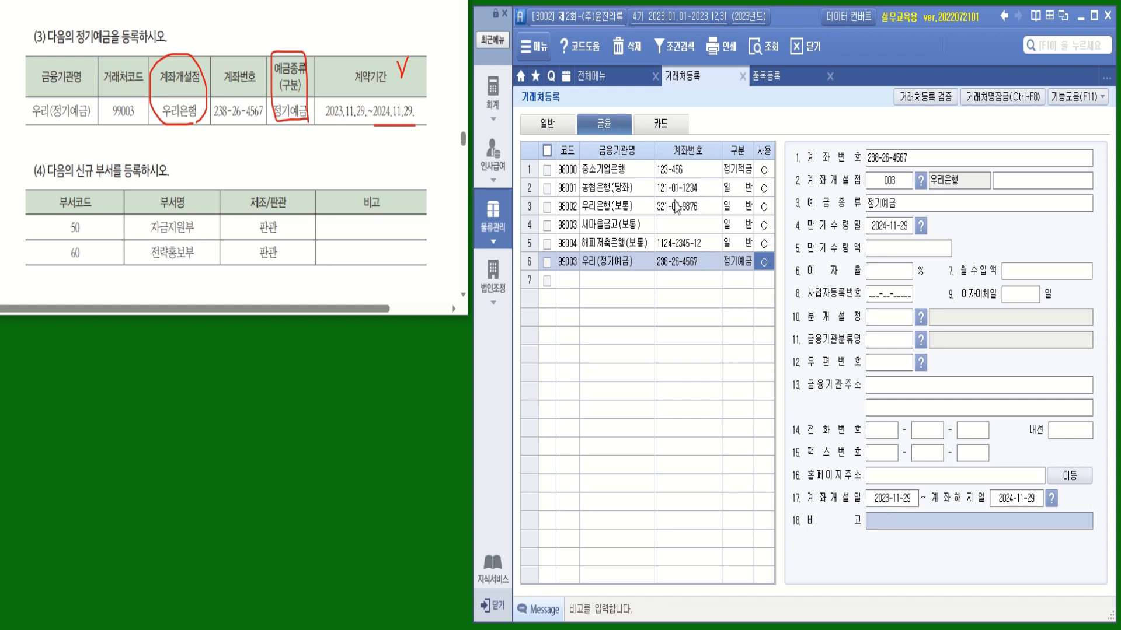
# In 부서/사원등록, add department 50 자금지원부 as 부서, 판관, in use
pyautogui.click(601, 85)
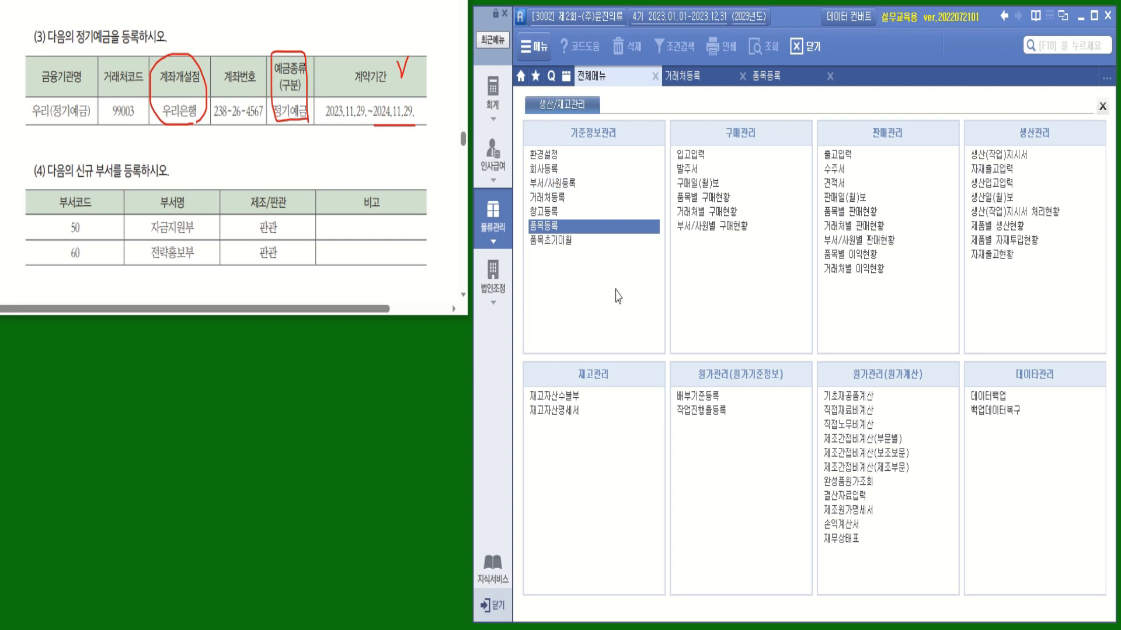
pyautogui.click(553, 184)
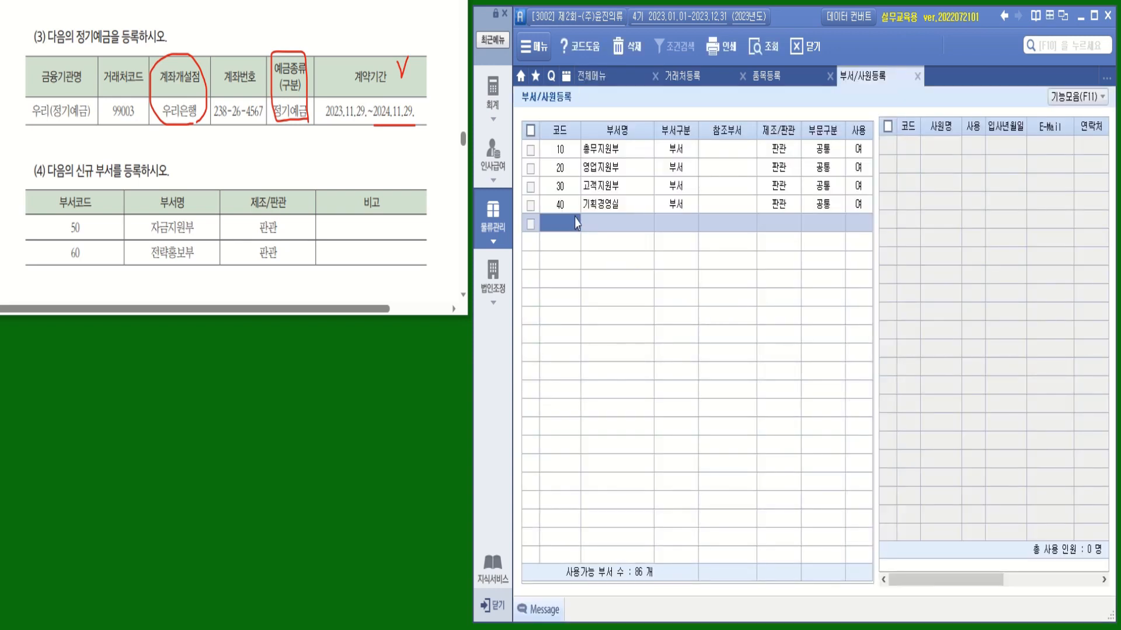
pyautogui.write('50')
pyautogui.press('Return')
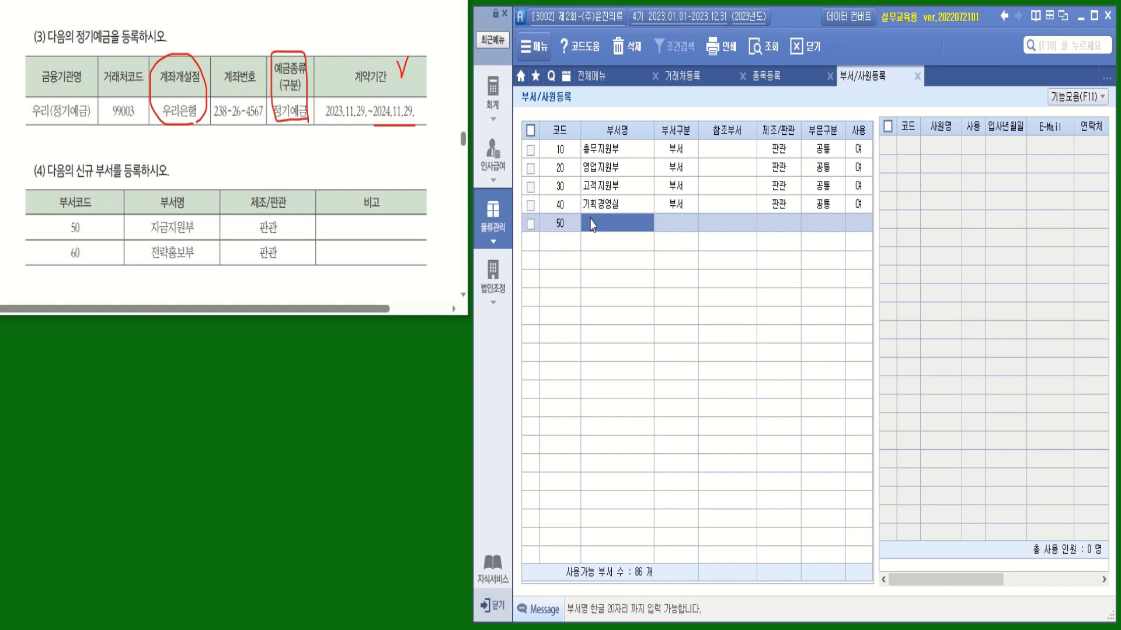
pyautogui.write('자금지')
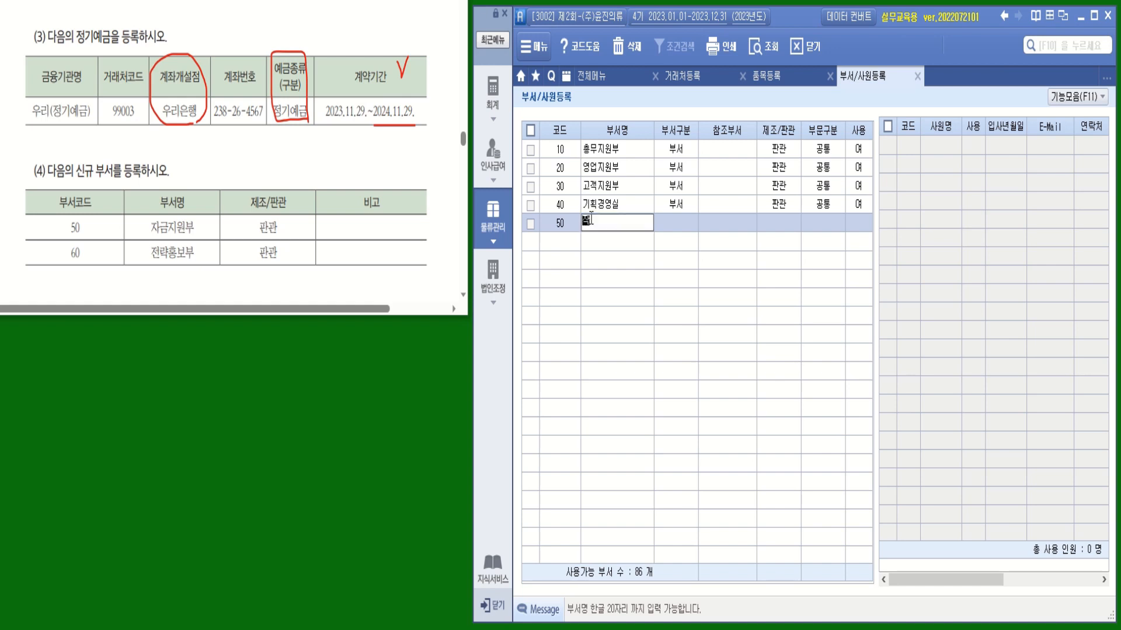
pyautogui.write('원ㅂ')
pyautogui.press('Return')
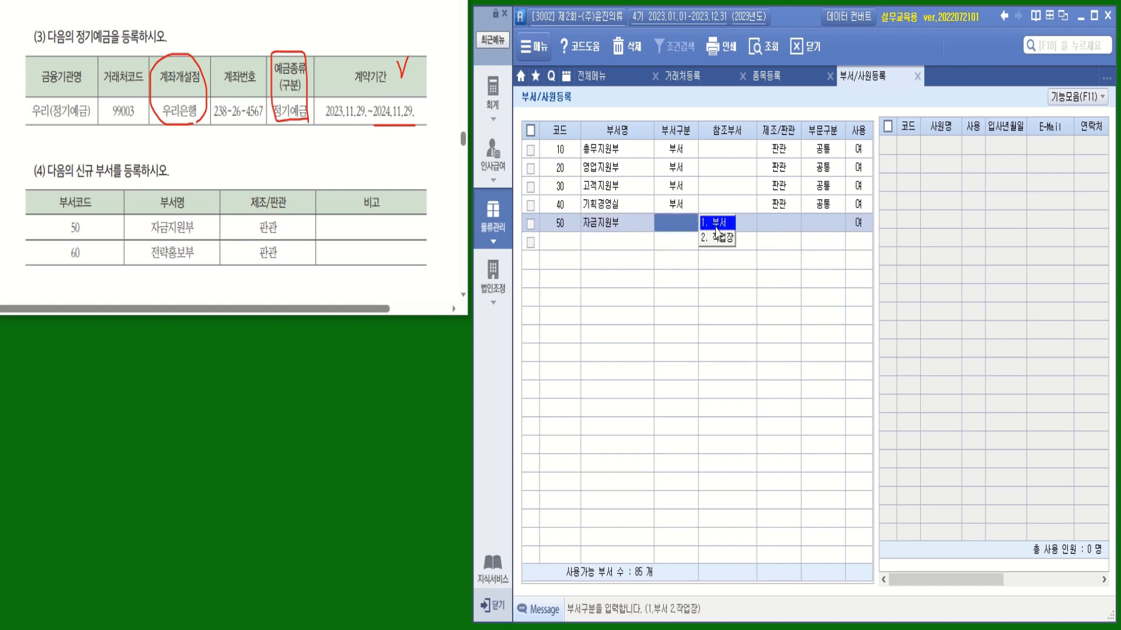
pyautogui.press('Return')
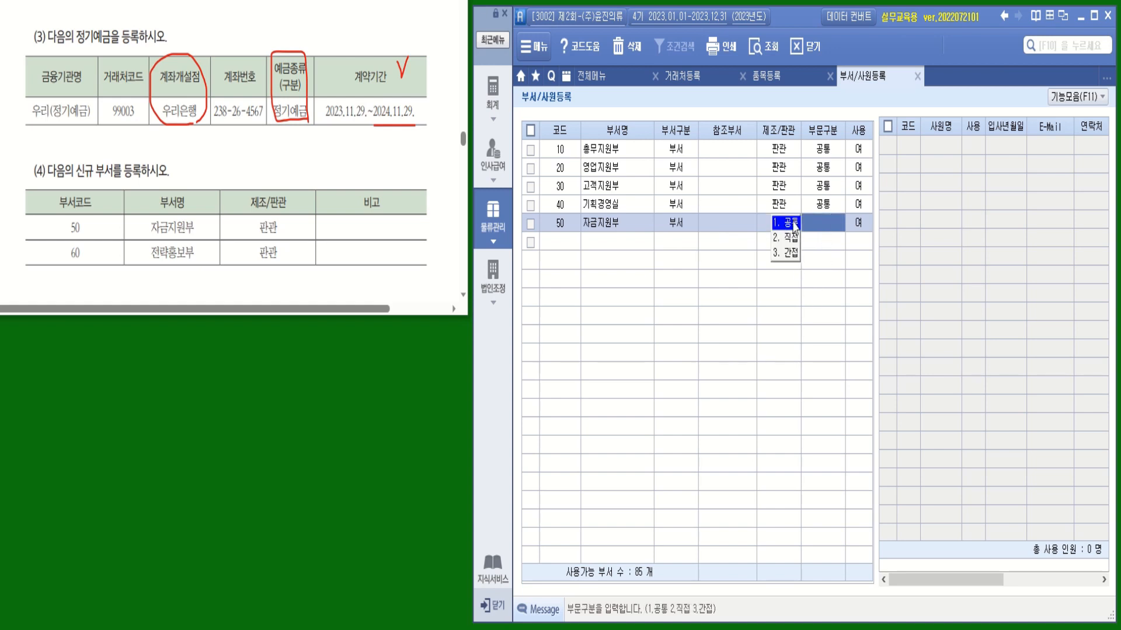
pyautogui.press('2')
pyautogui.press('Return')
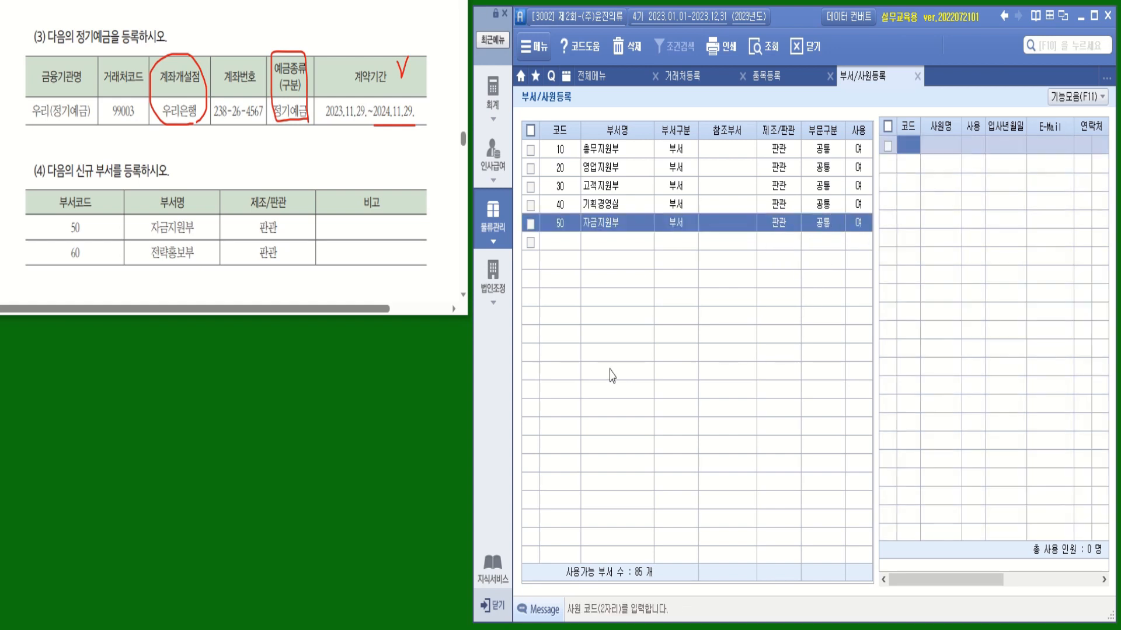
# Add department 60 전략홍보부 as 부서, 판관, 공통, in use
pyautogui.click(562, 243)
pyautogui.write('60')
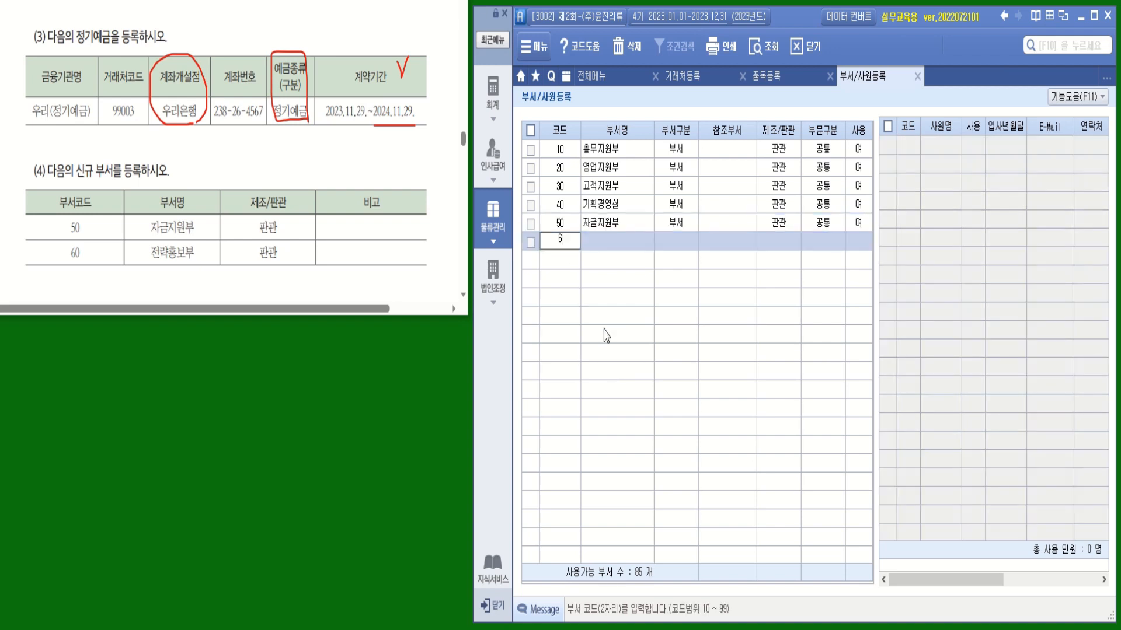
pyautogui.press('Return')
pyautogui.write('전ㄹ')
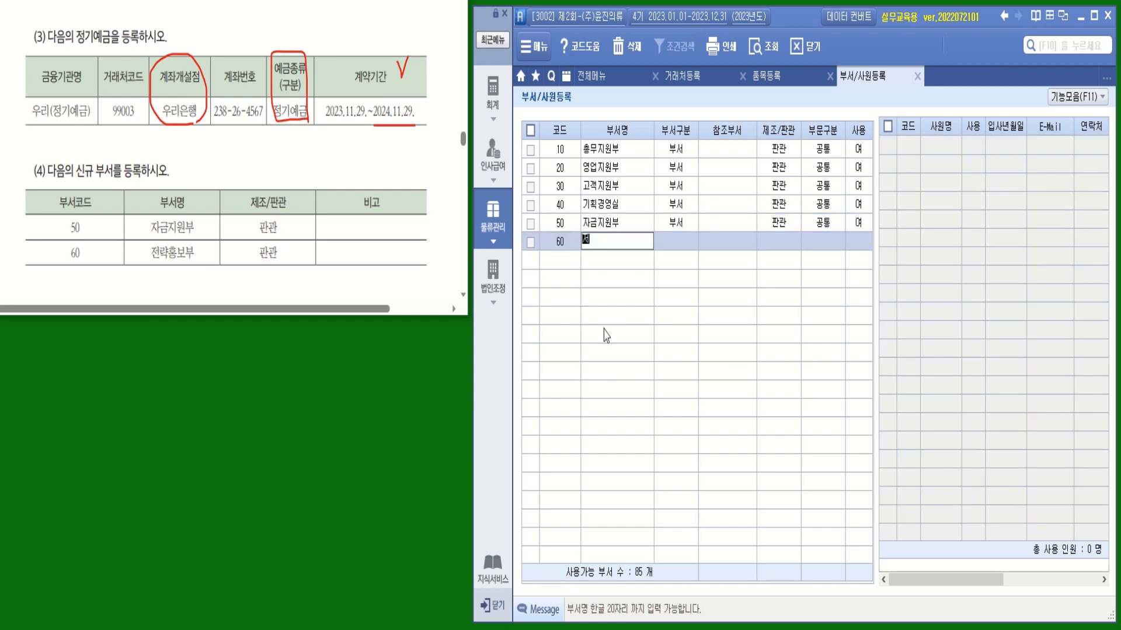
pyautogui.write('ㅑㄱ')
pyautogui.write('홍보')
pyautogui.write('부')
pyautogui.press('Return')
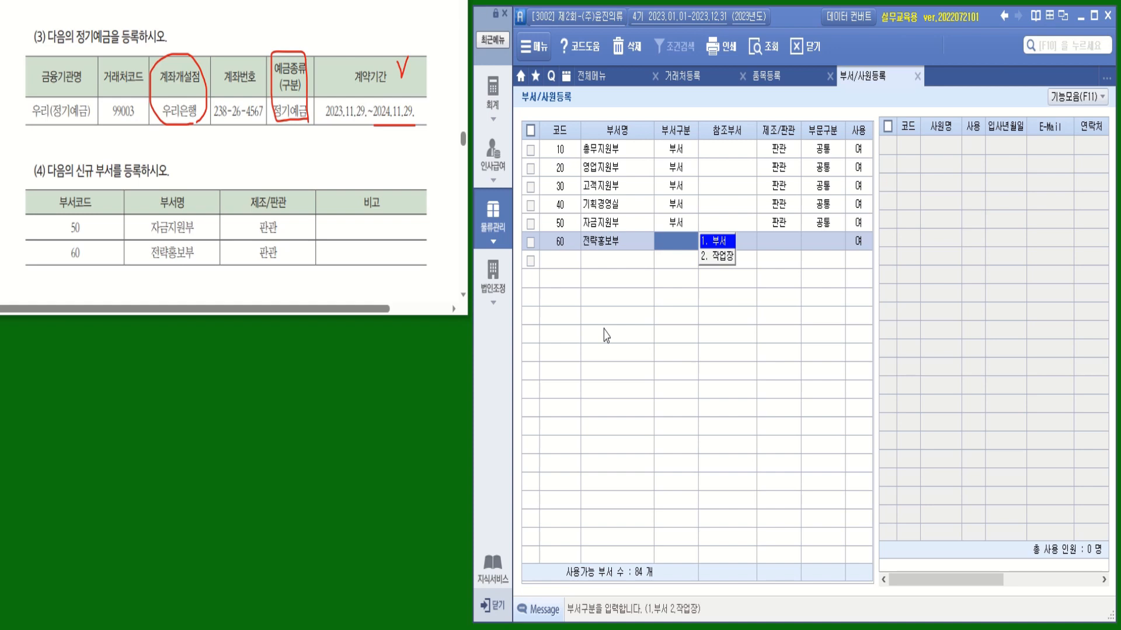
pyautogui.click(725, 242)
pyautogui.click(819, 257)
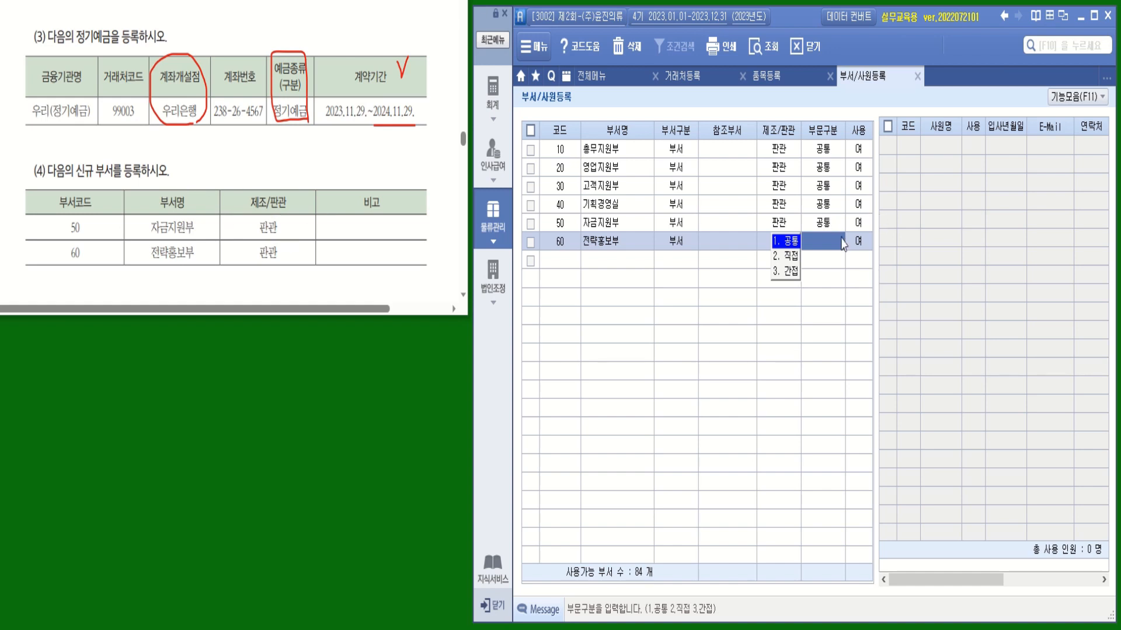
pyautogui.click(794, 241)
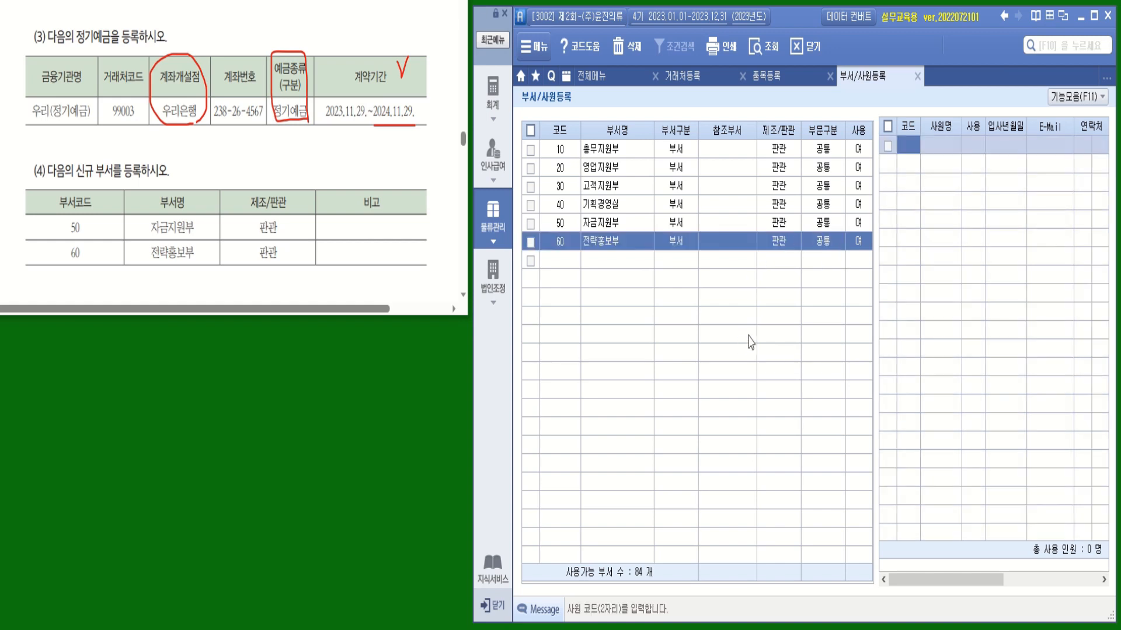
pyautogui.click(566, 266)
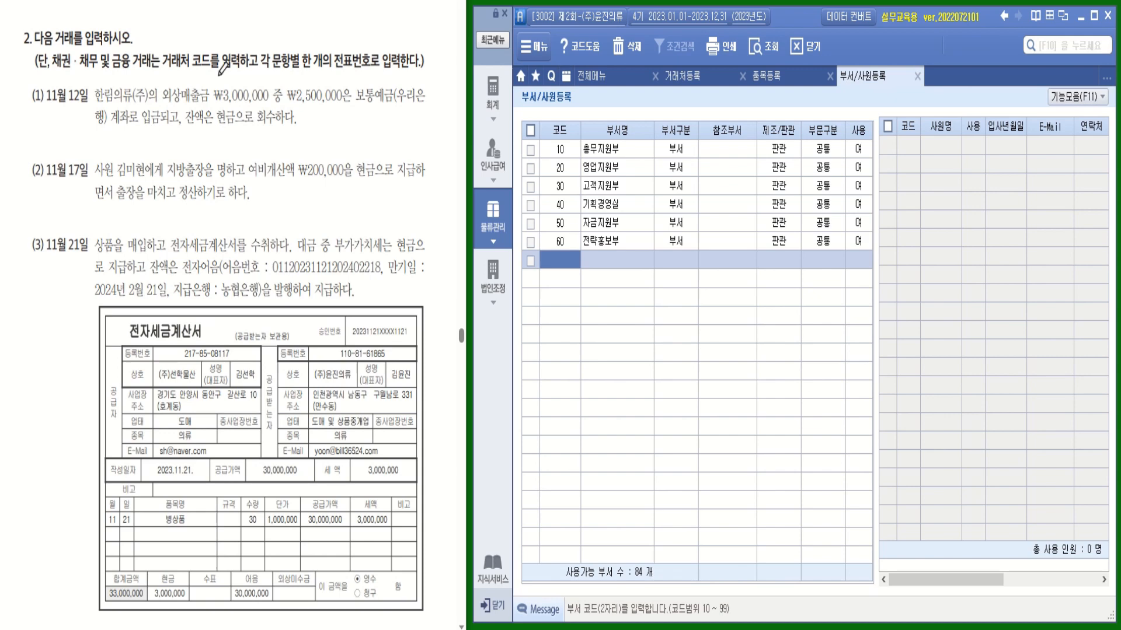
pyautogui.moveTo(211, 68)
pyautogui.mouseDown()
pyautogui.moveTo(197, 71)
pyautogui.moveTo(202, 50)
pyautogui.moveTo(232, 71)
pyautogui.moveTo(421, 69)
pyautogui.mouseUp()
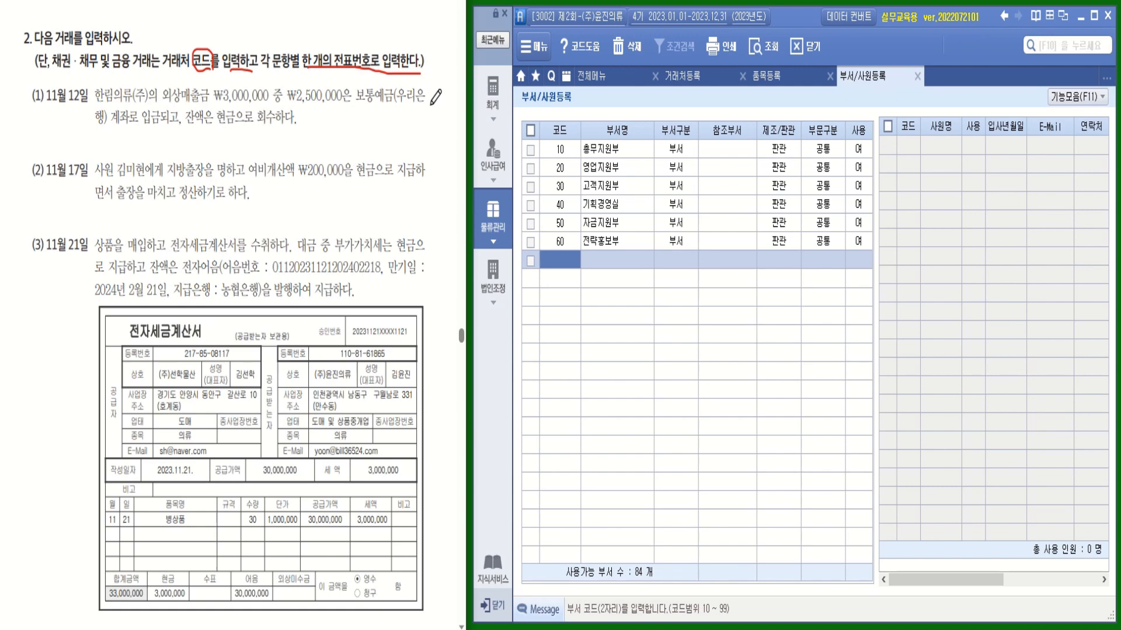
pyautogui.moveTo(159, 112)
pyautogui.mouseDown()
pyautogui.moveTo(142, 119)
pyautogui.moveTo(286, 124)
pyautogui.mouseUp()
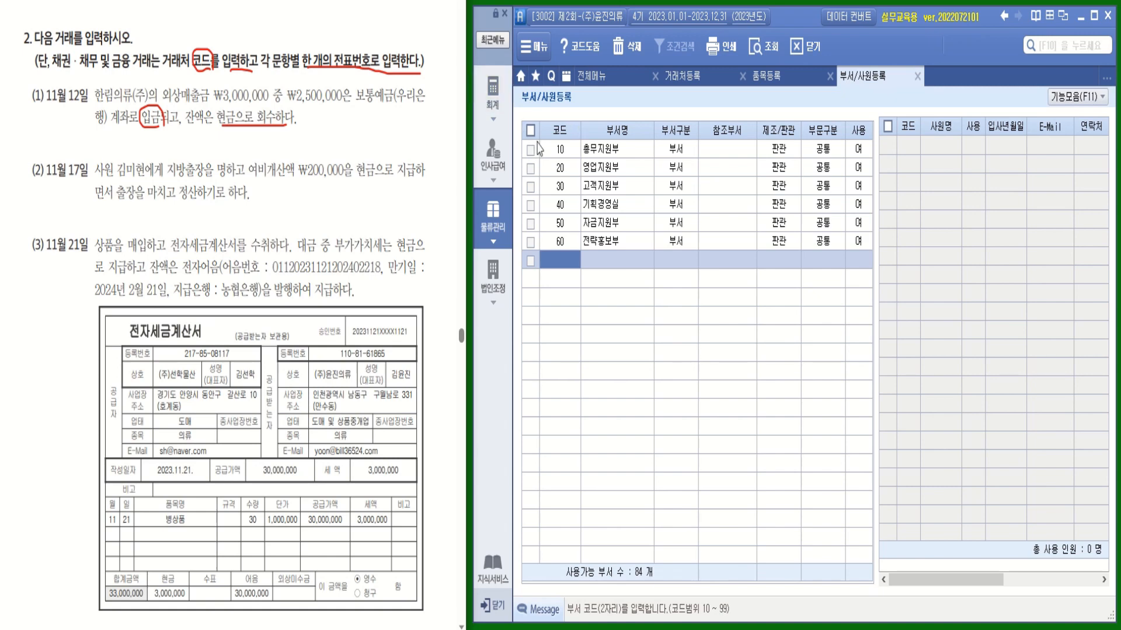
# Open 일반전표입력 for a November 12 voucher
pyautogui.click(495, 102)
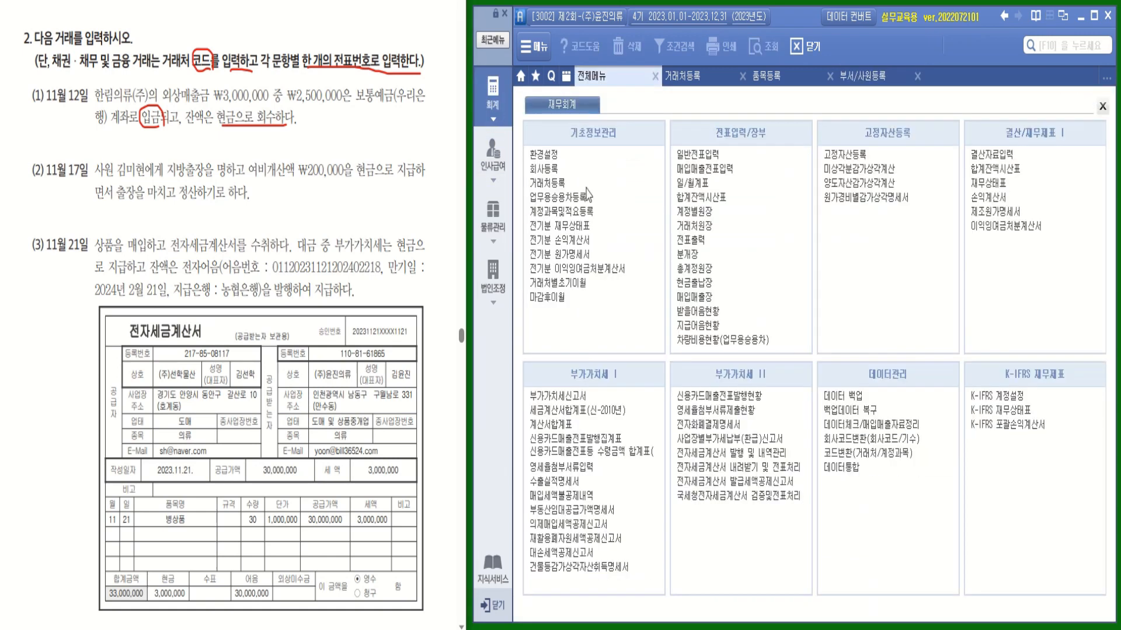
pyautogui.click(695, 155)
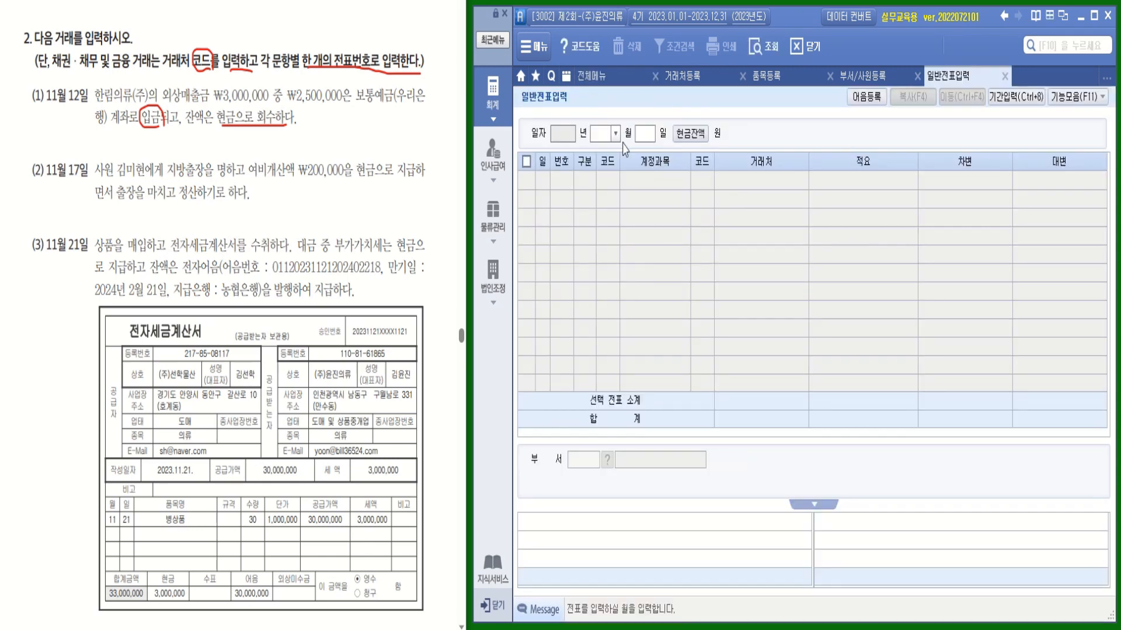
pyautogui.click(615, 133)
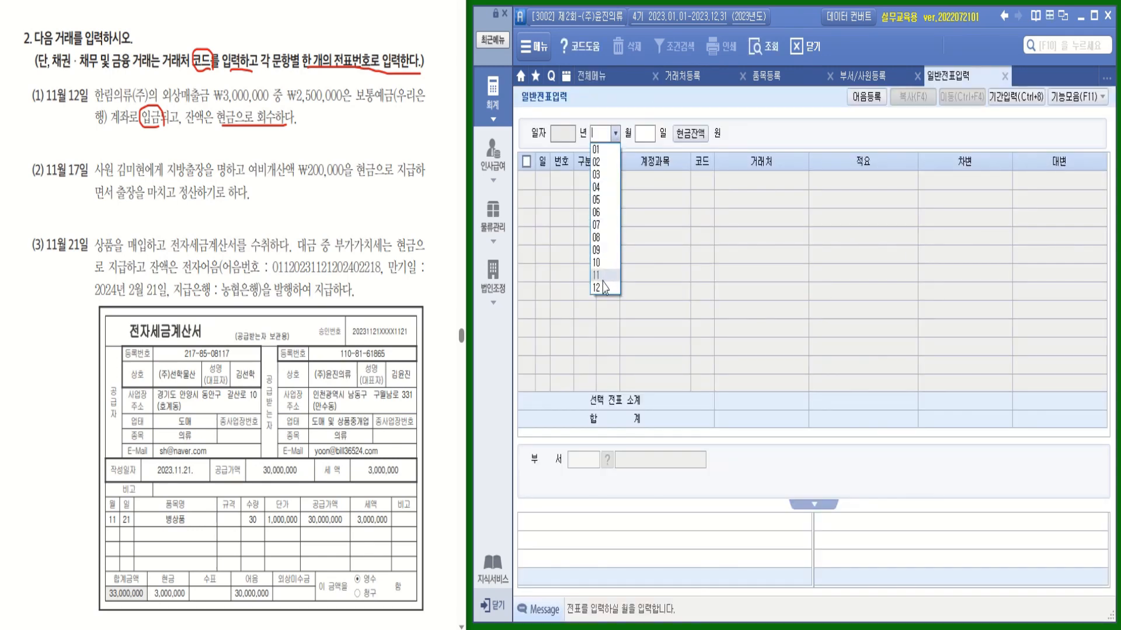
pyautogui.click(607, 275)
pyautogui.write('12')
pyautogui.press('Return')
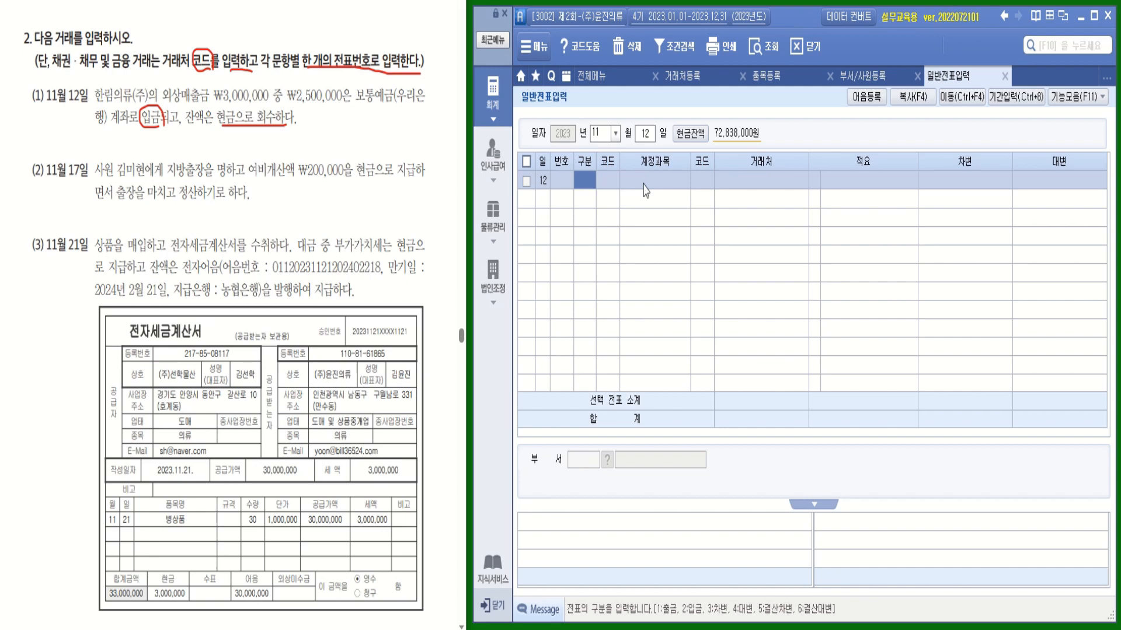
# Debit 103 보통예금 (98002 우리은행(보통)) 2,500,000
pyautogui.write('3')
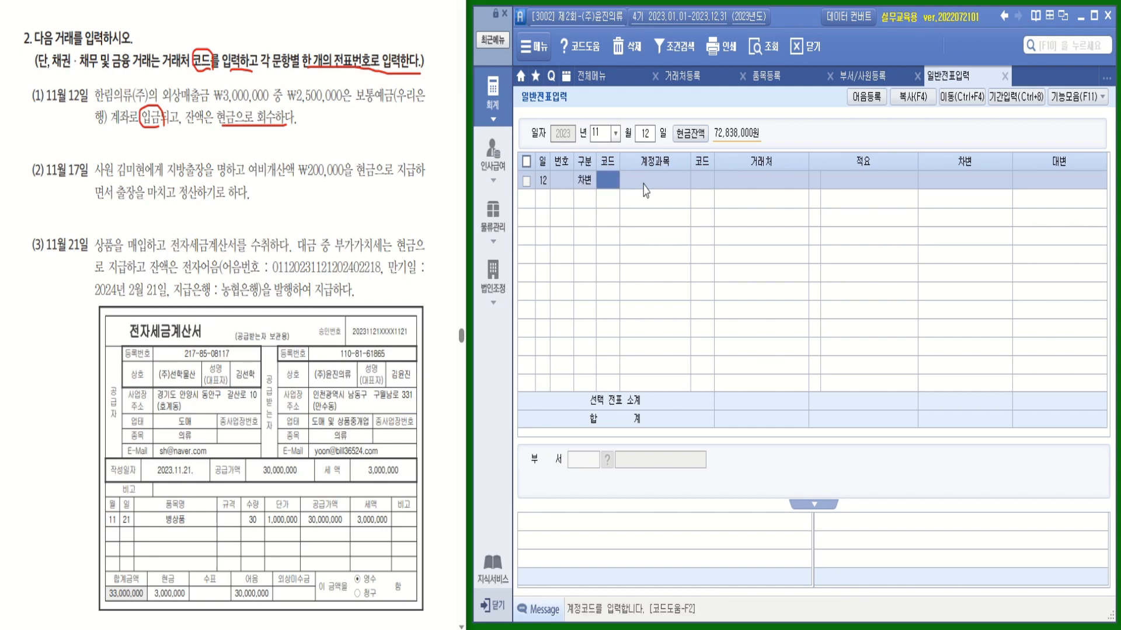
pyautogui.write('보통')
pyautogui.press('Return')
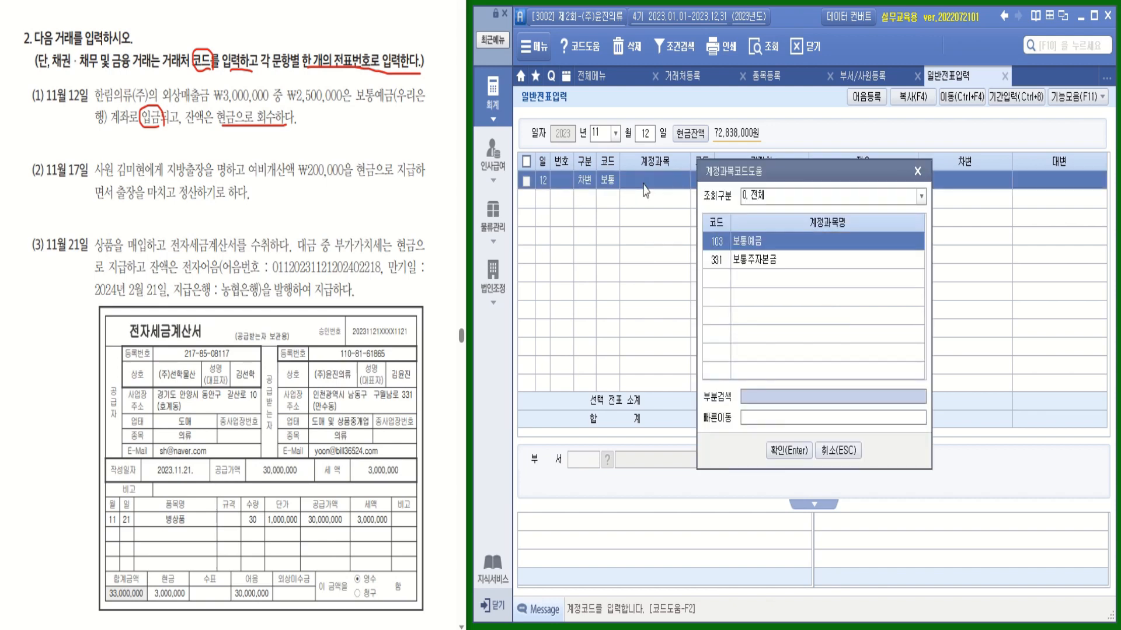
pyautogui.press('Return')
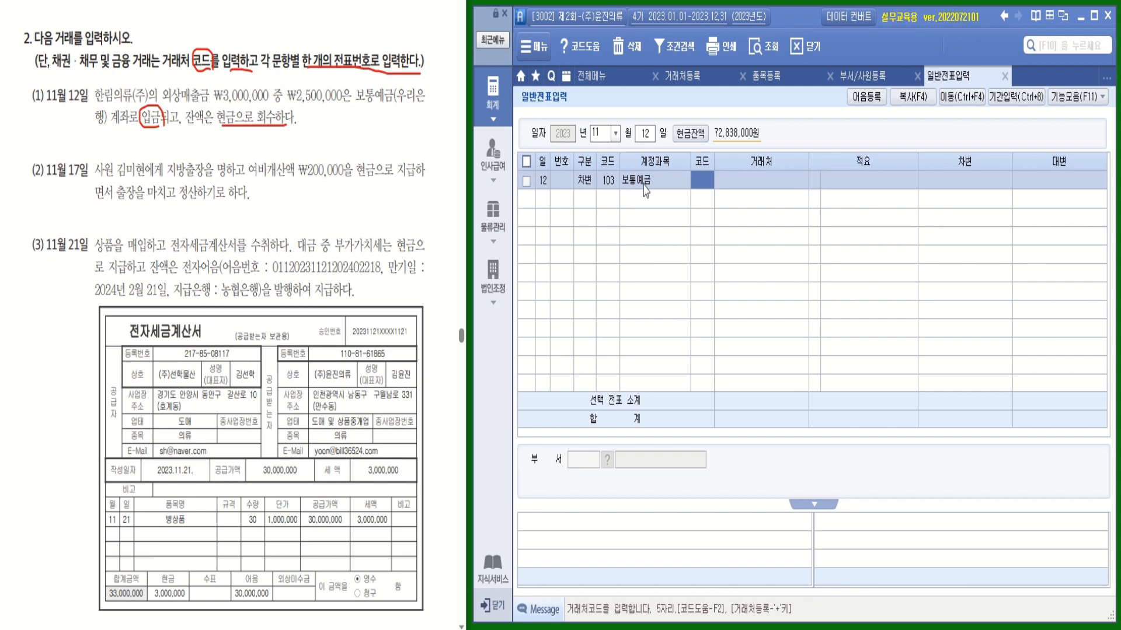
pyautogui.write('우리')
pyautogui.press('Return')
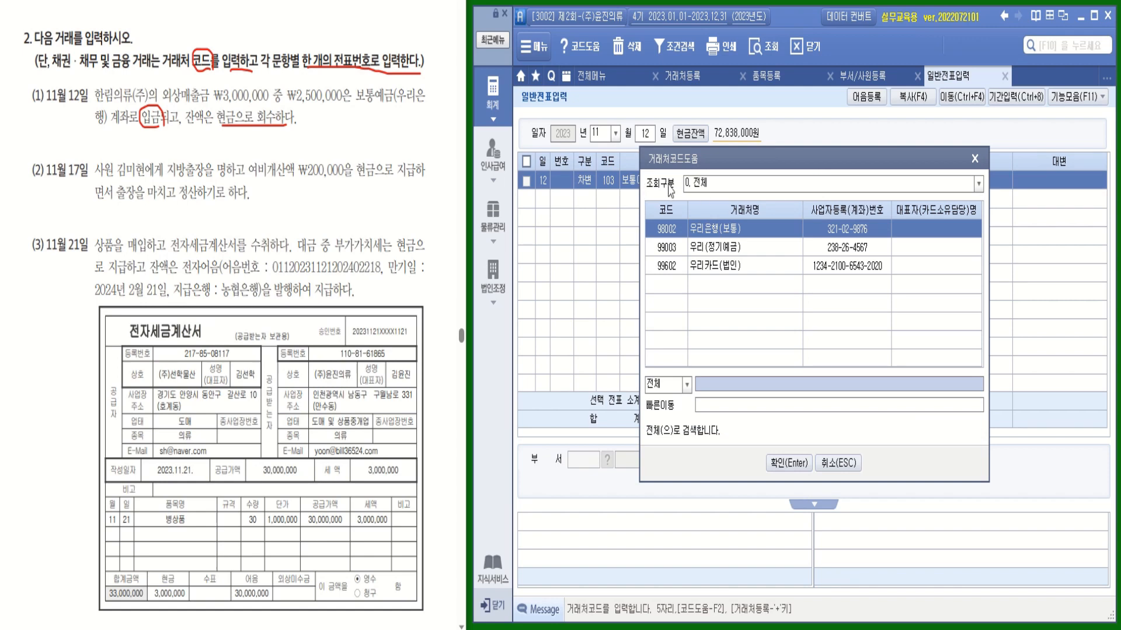
pyautogui.press('Return')
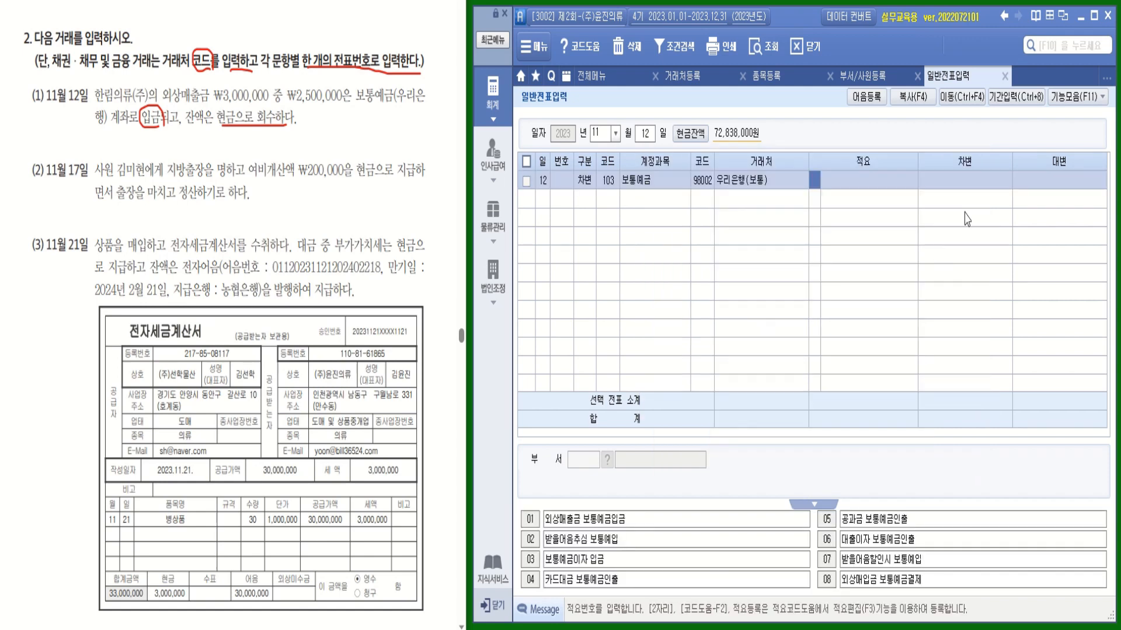
pyautogui.press('Return')
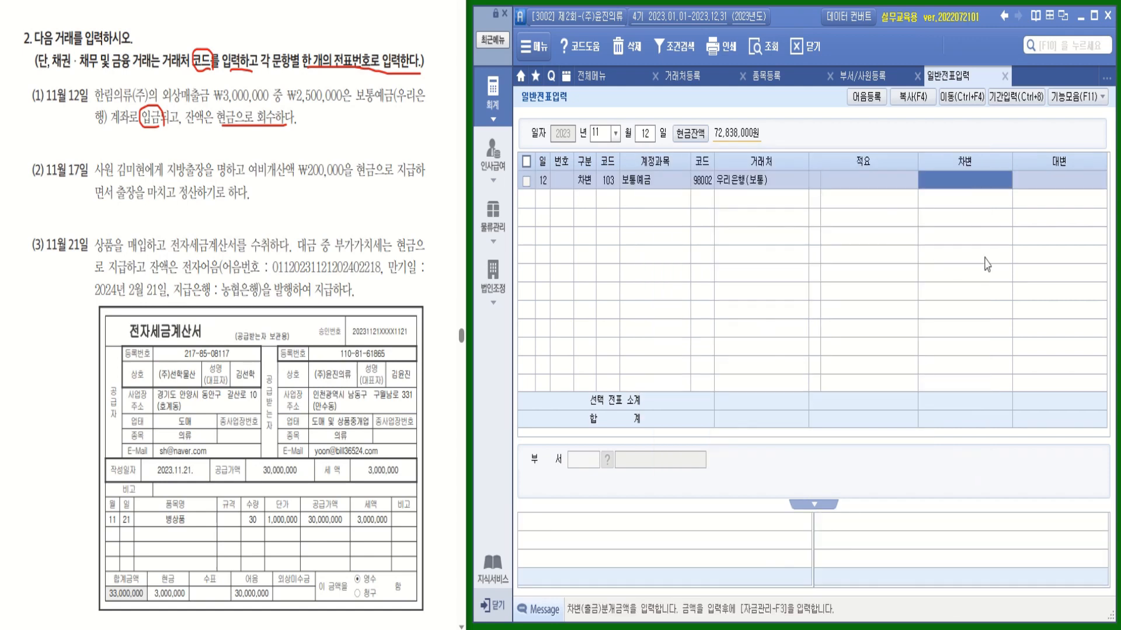
pyautogui.write('2500000')
pyautogui.press('Return')
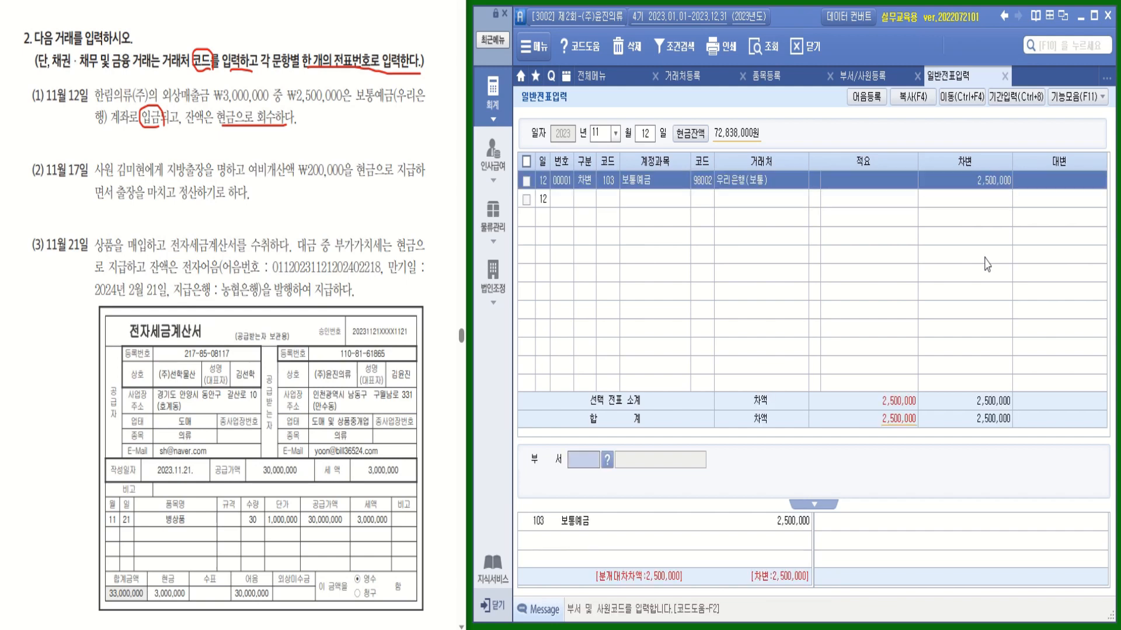
pyautogui.press('Return')
# Debit 101 현금 500,000, clearing the copied bank counterparty
pyautogui.write('3')
pyautogui.press('Return')
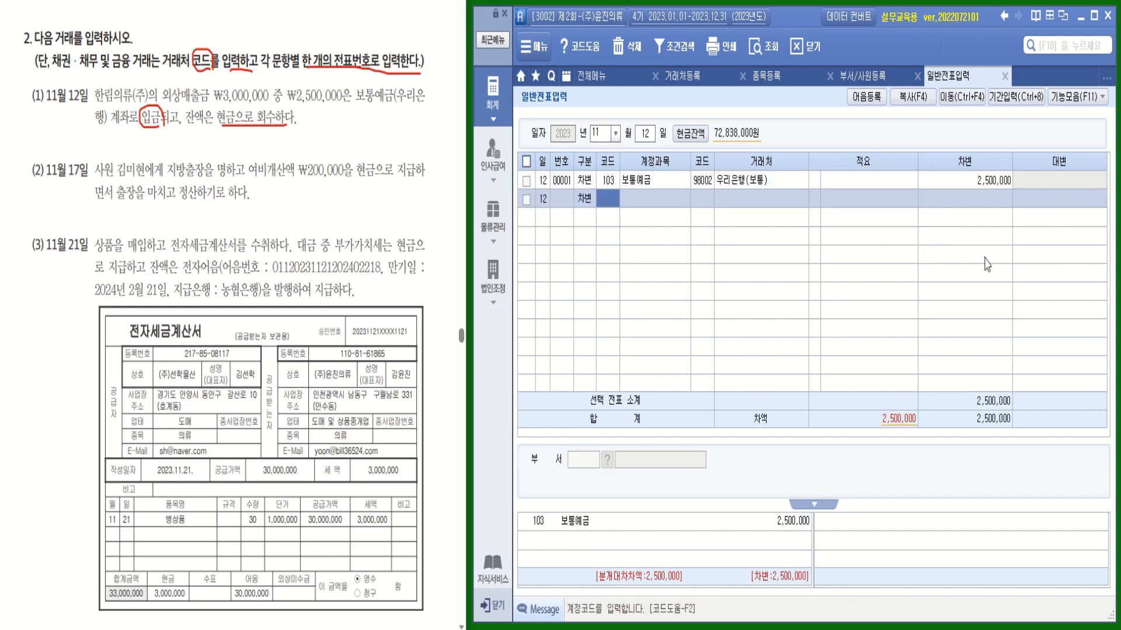
pyautogui.write('현ㄱ')
pyautogui.write('금')
pyautogui.press('Return')
pyautogui.press('Return')
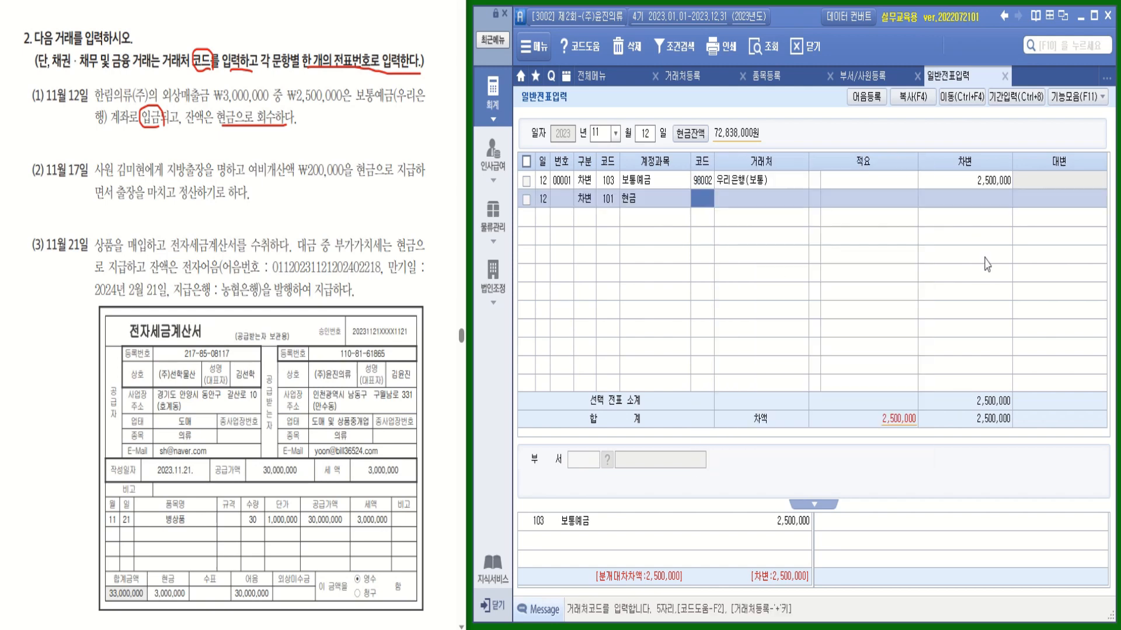
pyautogui.press('Return')
pyautogui.press('Return')
pyautogui.press('Return')
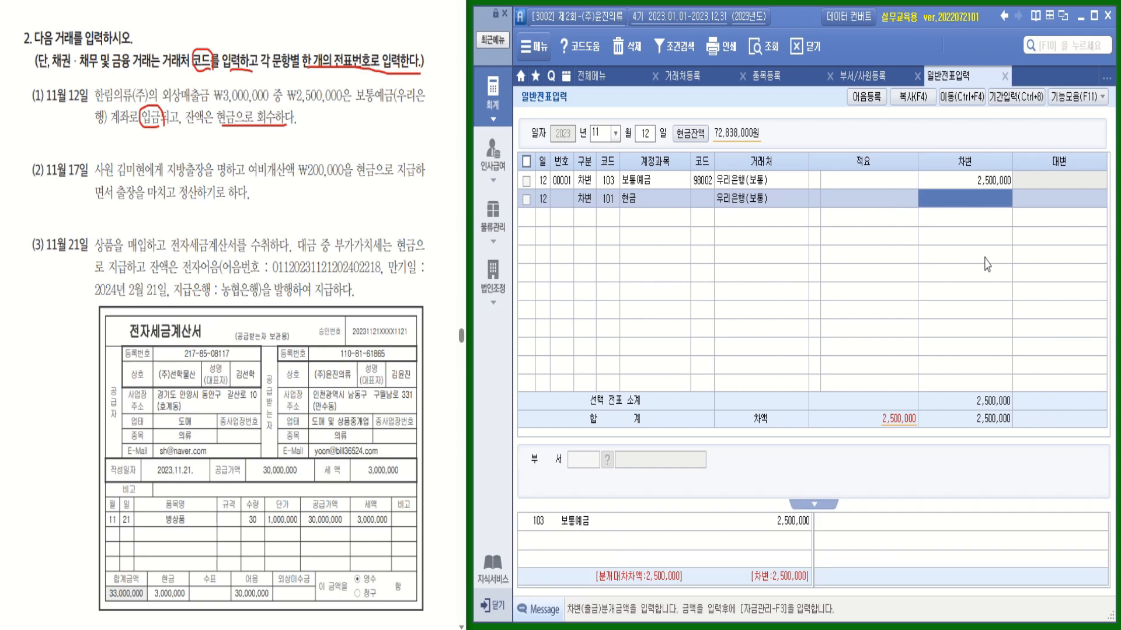
pyautogui.click(770, 205)
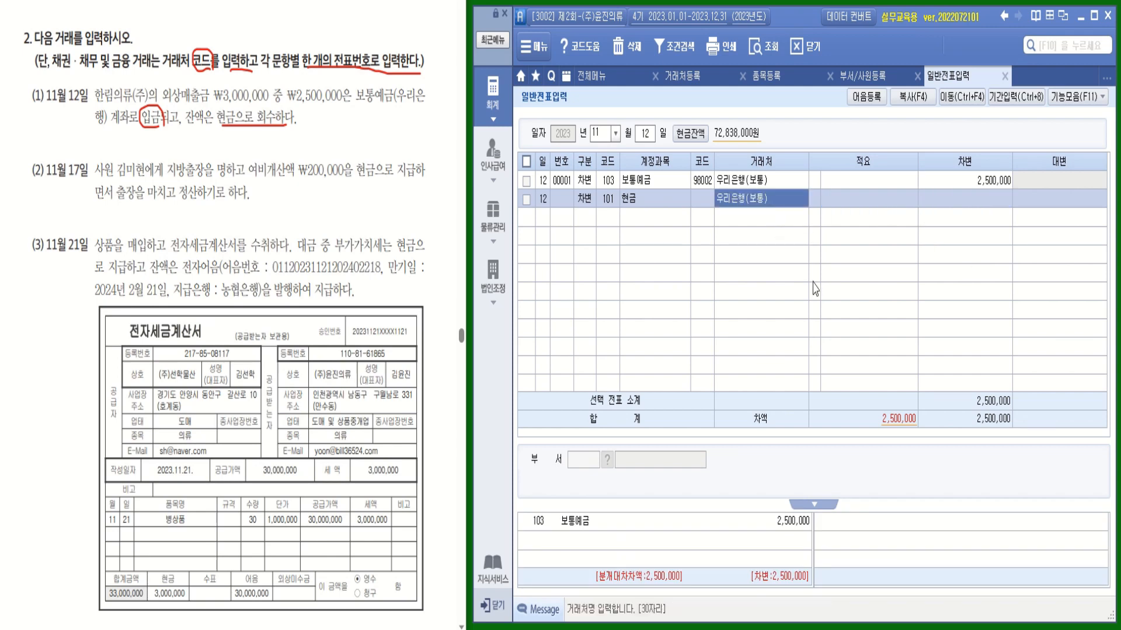
pyautogui.press('Delete')
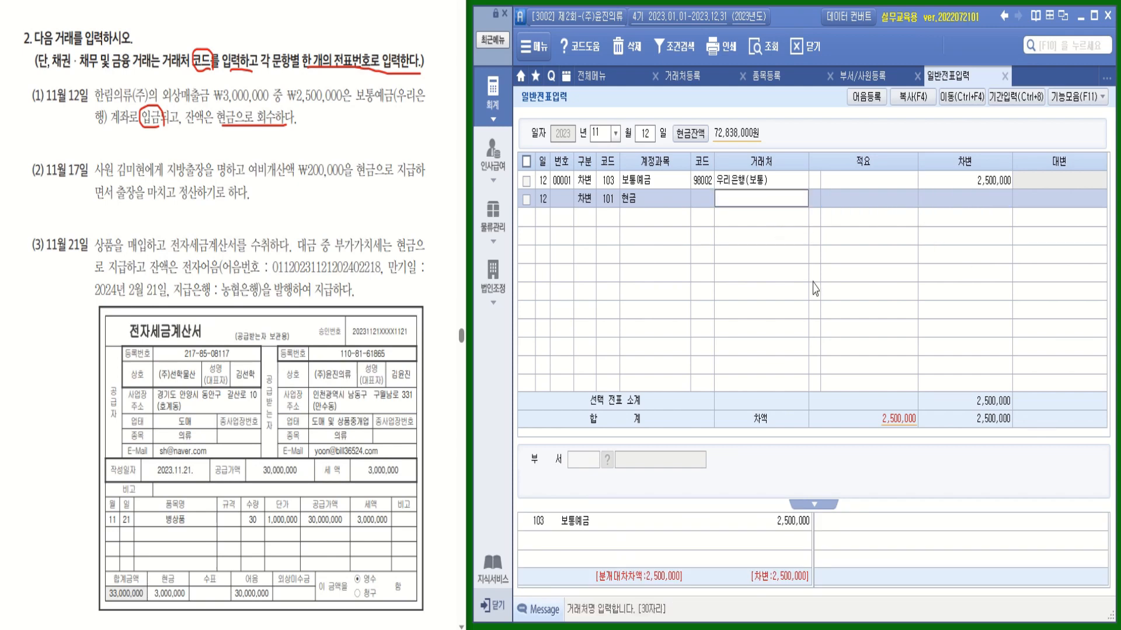
pyautogui.press('Return')
pyautogui.press('Return')
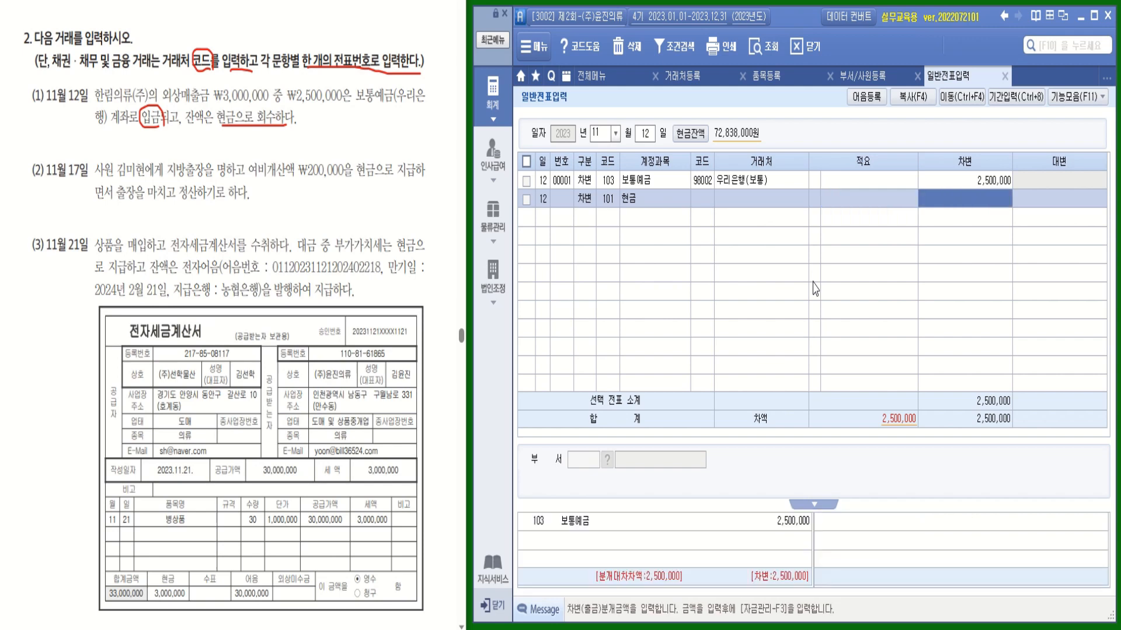
pyautogui.write('5000000')
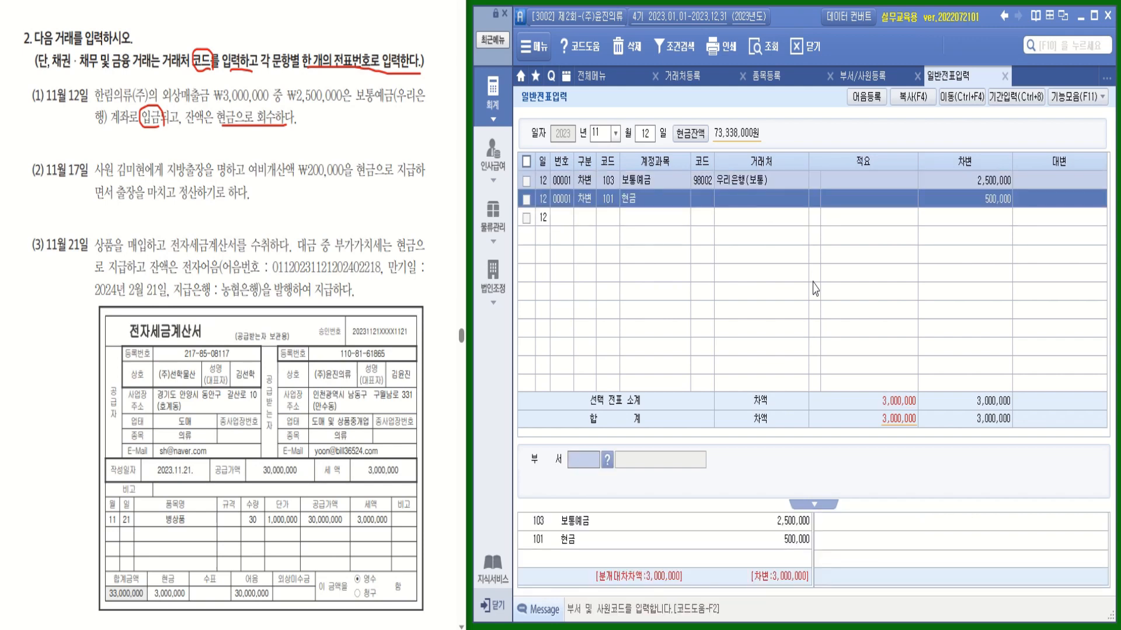
pyautogui.press('Return')
# Credit 108 외상매출금 from 한림의류(주) 3,000,000 to balance the voucher
pyautogui.write('4')
pyautogui.press('Return')
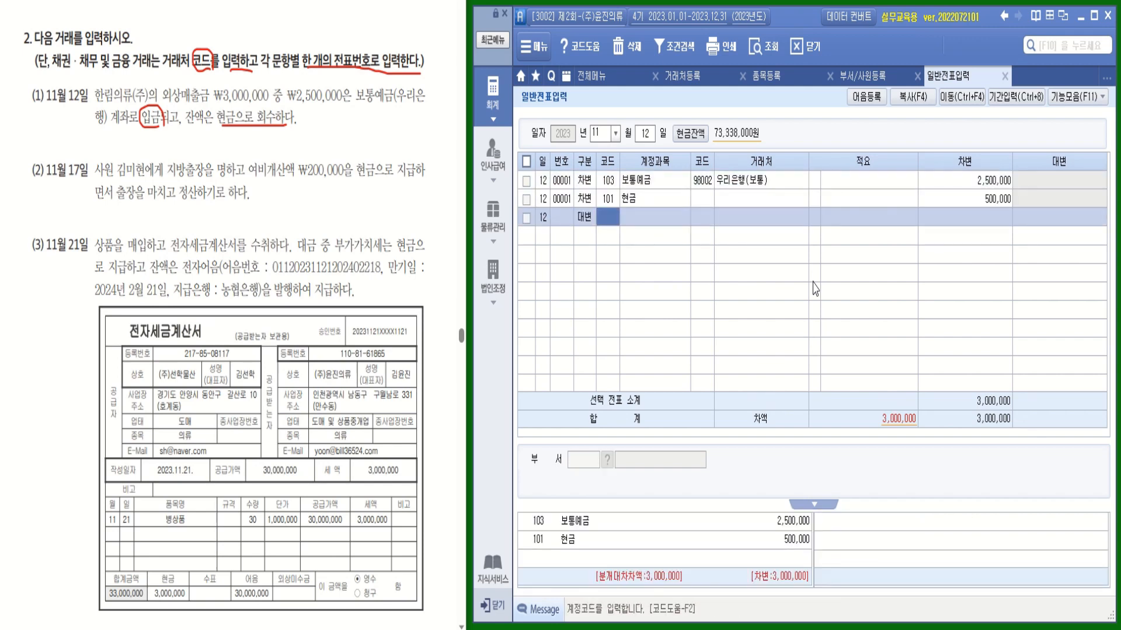
pyautogui.write('외상')
pyautogui.press('Return')
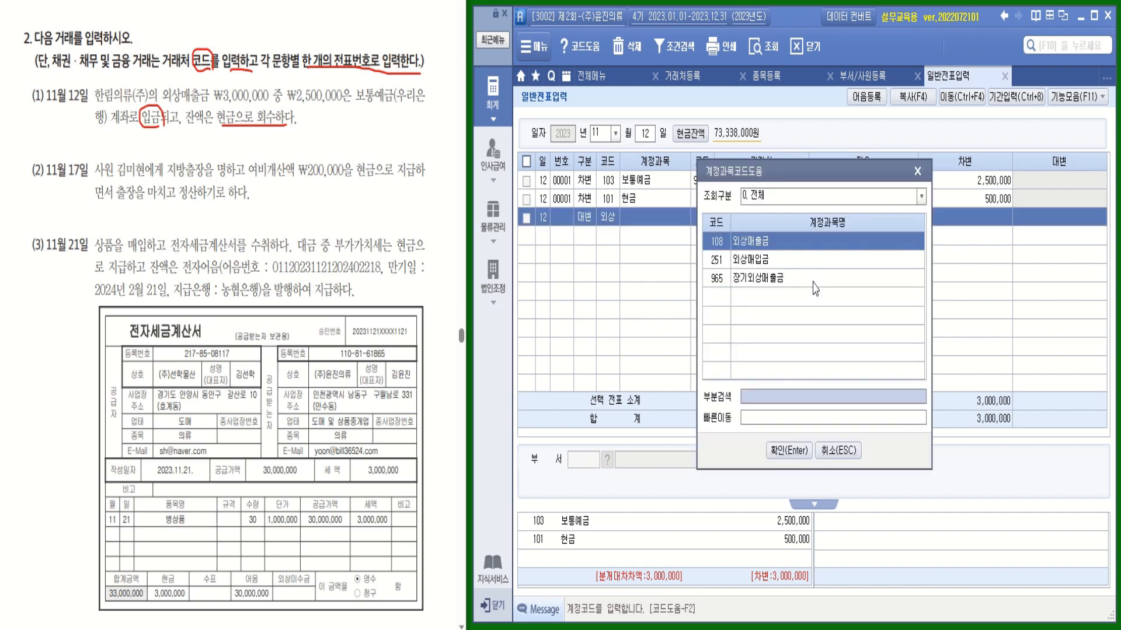
pyautogui.press('Return')
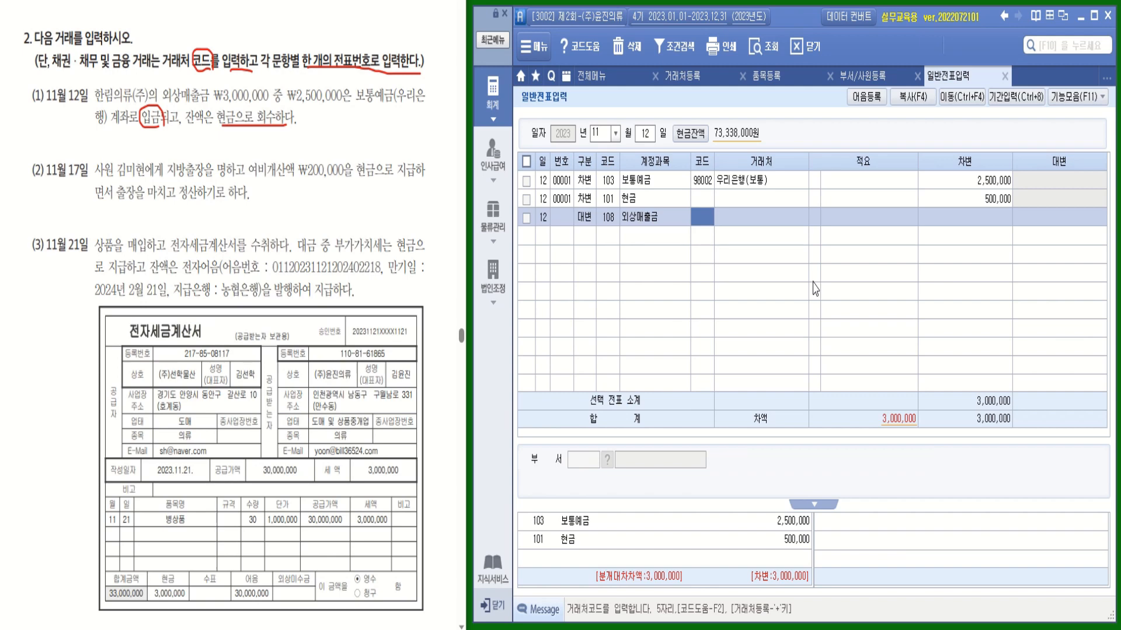
pyautogui.write('한ㄹ')
pyautogui.write('림')
pyautogui.press('Return')
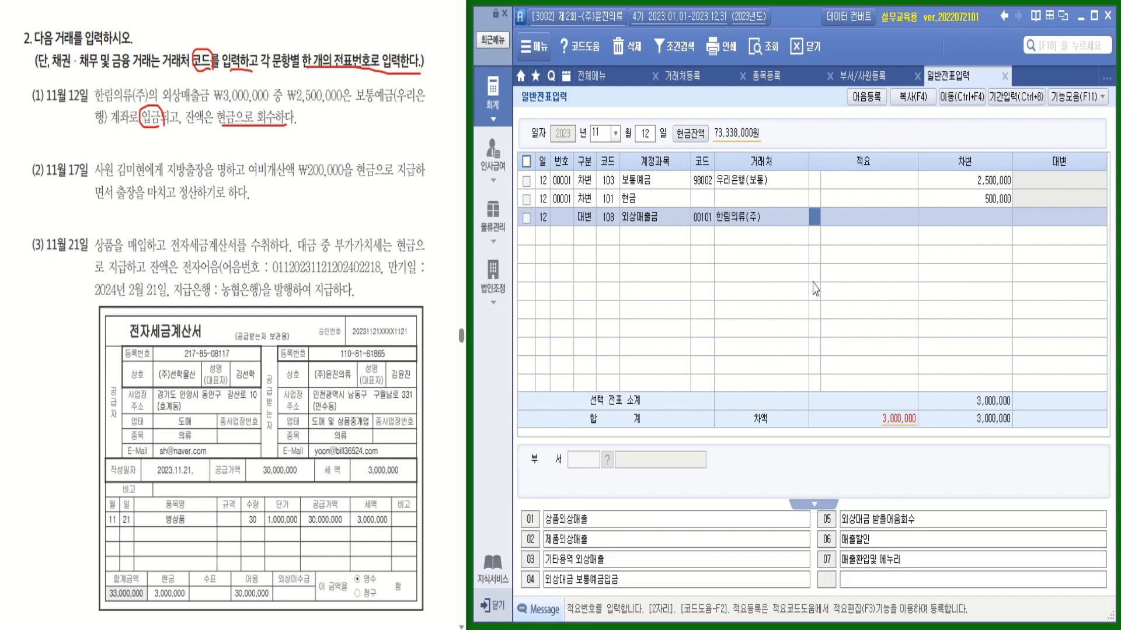
pyautogui.press('Return')
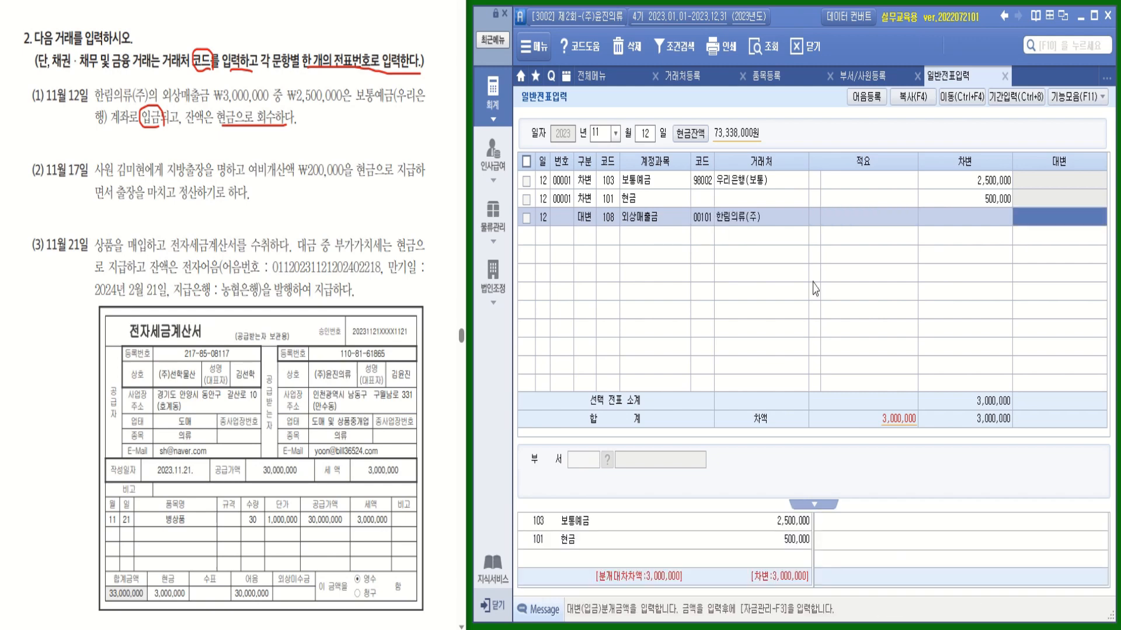
pyautogui.press('Return')
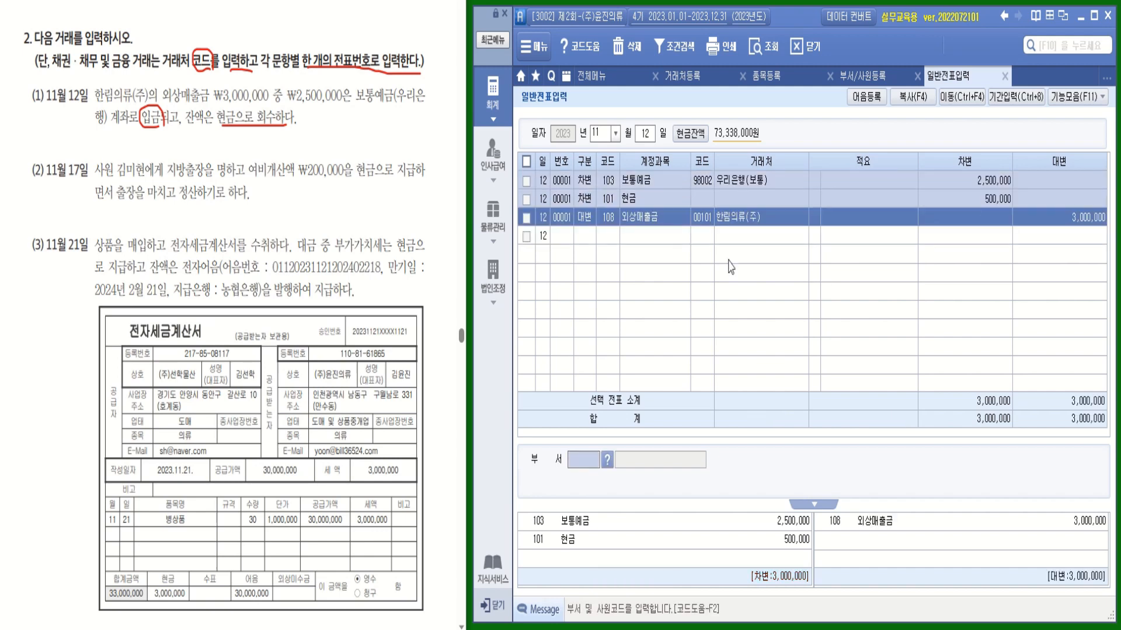
pyautogui.press('ctrl')
pyautogui.press('ctrl')
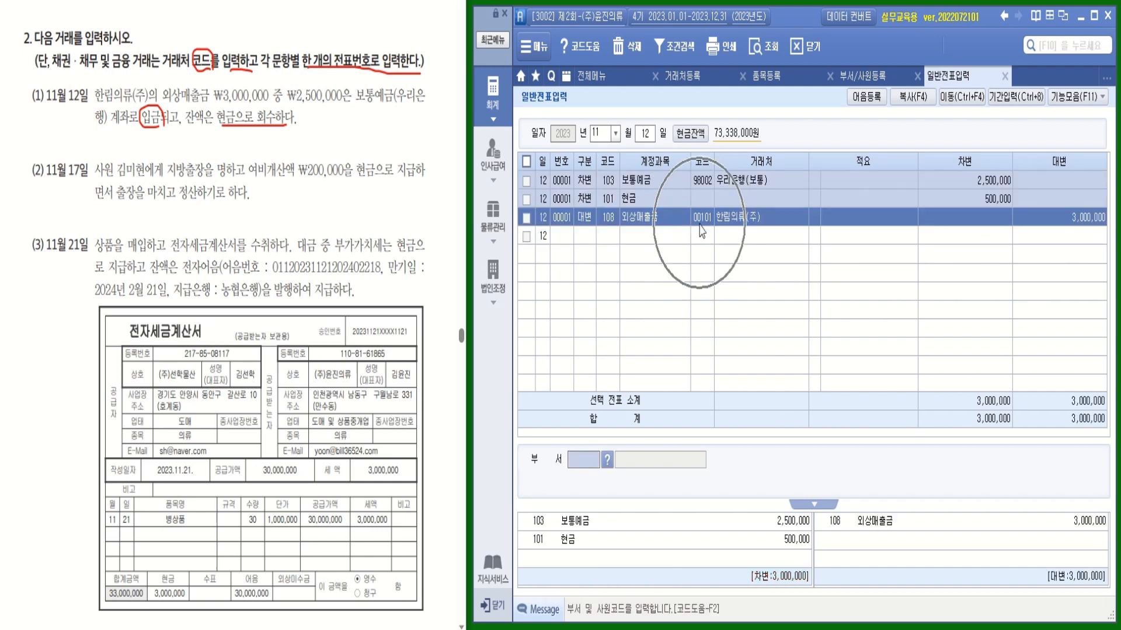
pyautogui.press('Return')
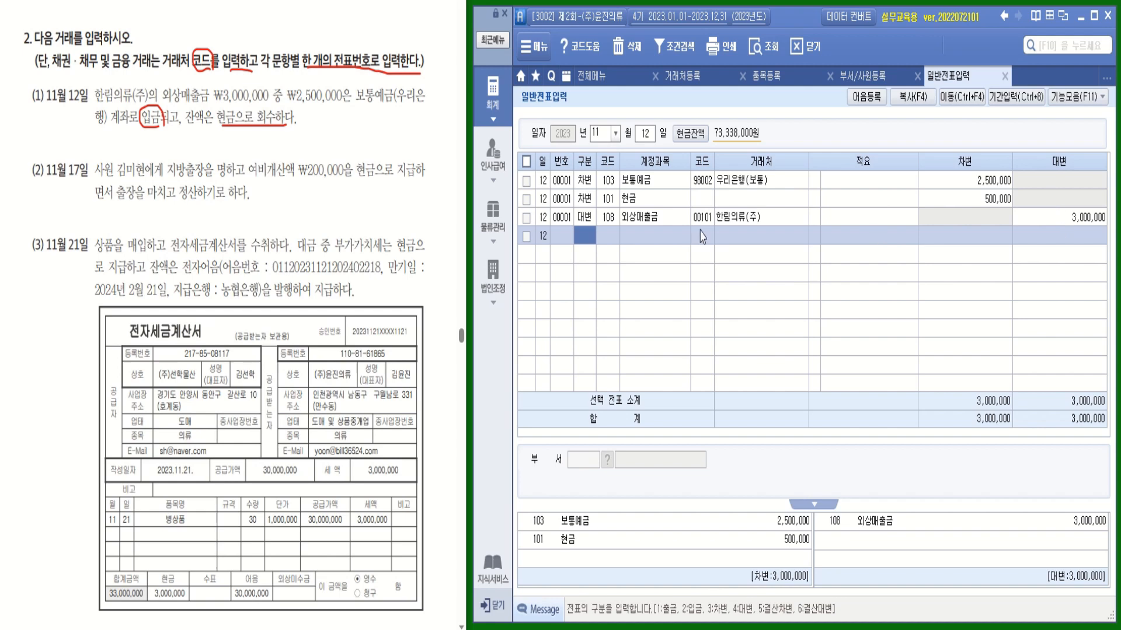
pyautogui.press('ctrl')
pyautogui.press('ctrl')
pyautogui.press('ctrl')
pyautogui.moveTo(220, 177); pyautogui.dragTo(232, 177)
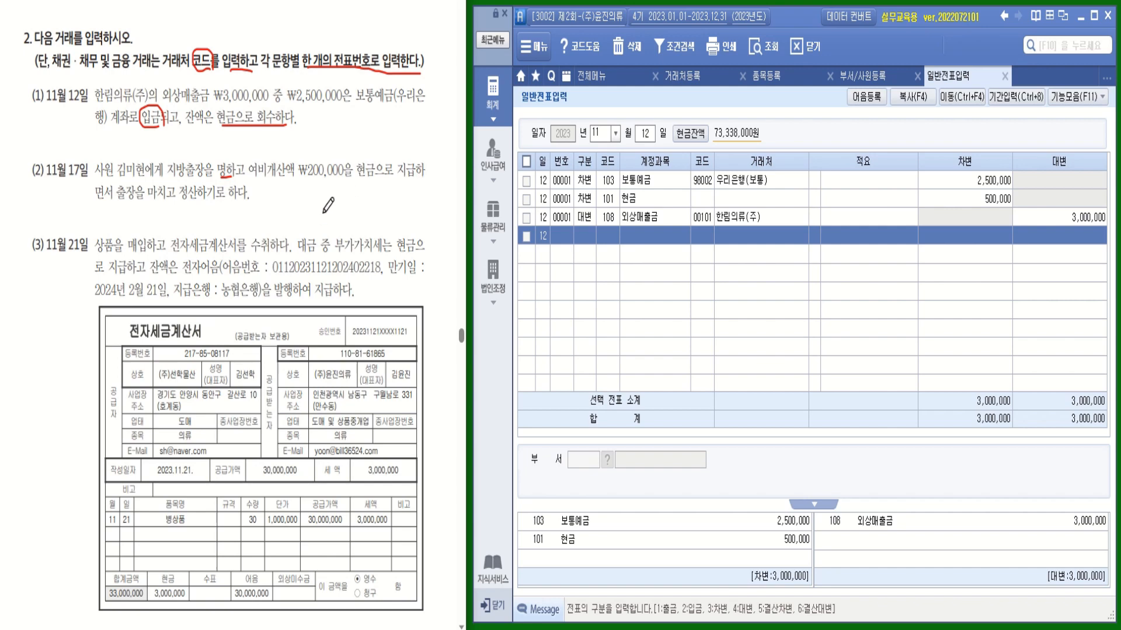
pyautogui.moveTo(299, 178); pyautogui.dragTo(345, 178)
# Enter a Nov 17 출금 line: 134 가지급금, travelling employee as partner, 200,000
pyautogui.click(644, 135)
pyautogui.write('17')
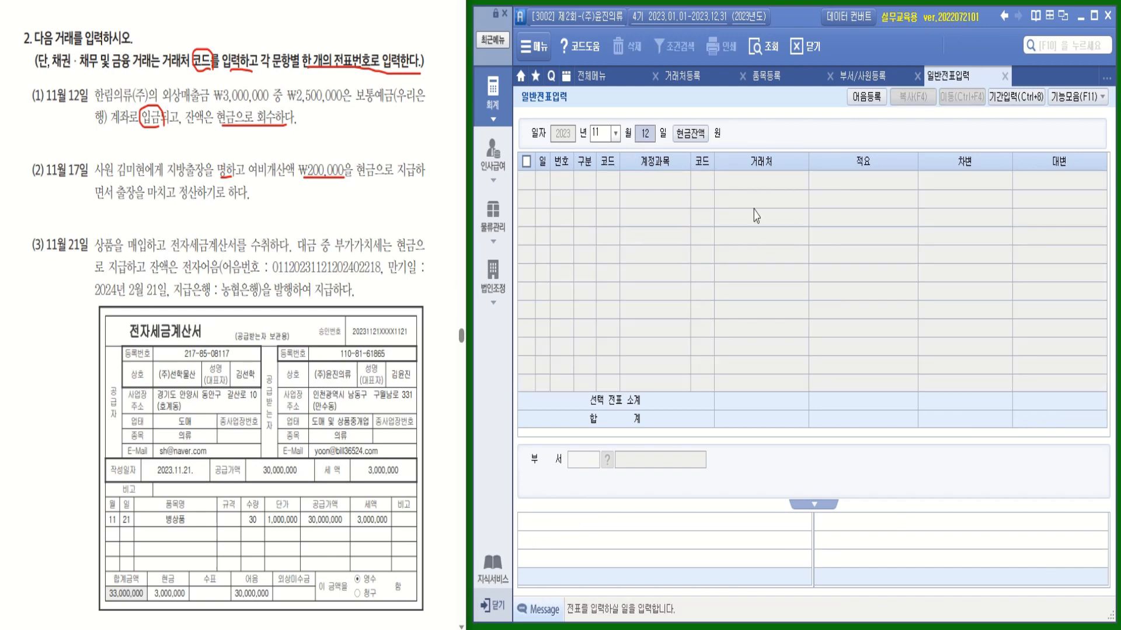
pyautogui.press('Return')
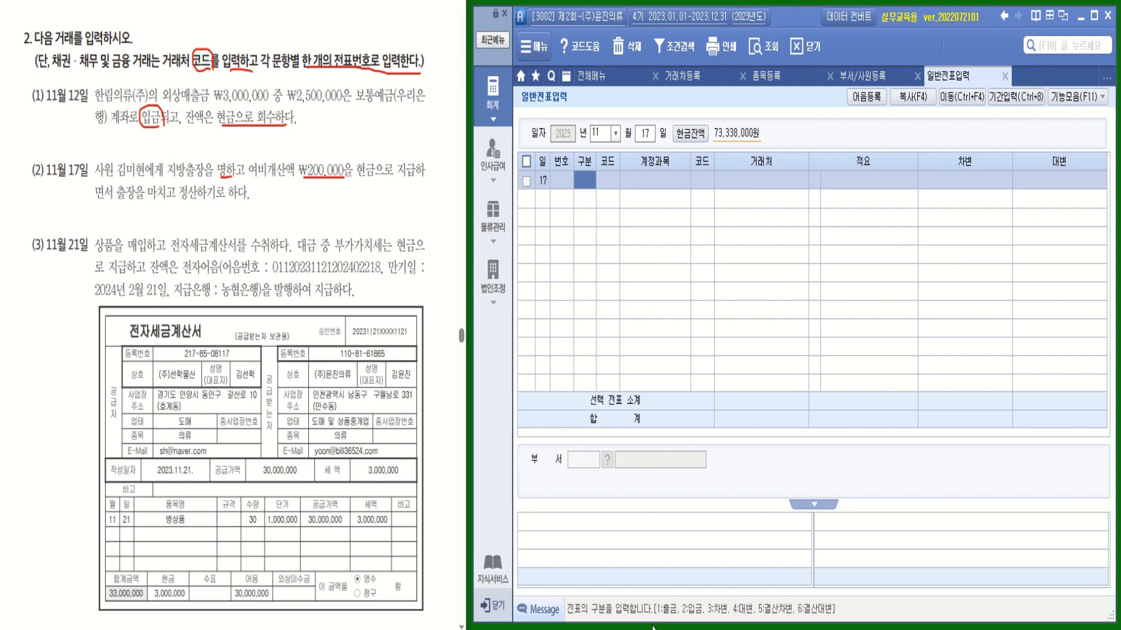
pyautogui.write('1')
pyautogui.press('Return')
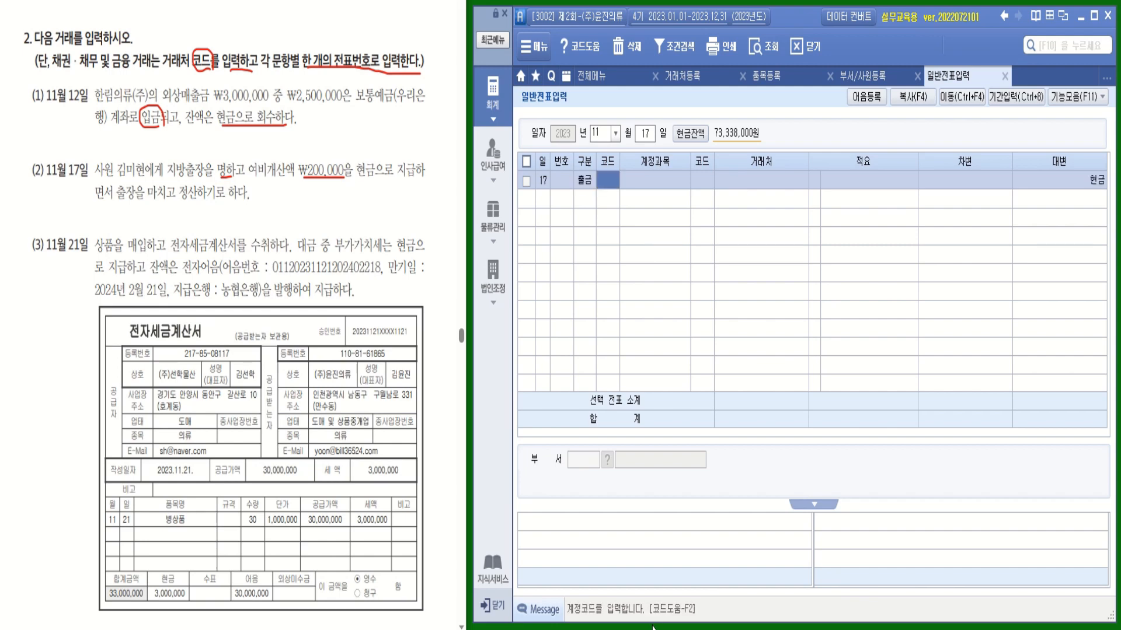
pyautogui.write('가지')
pyautogui.press('Return')
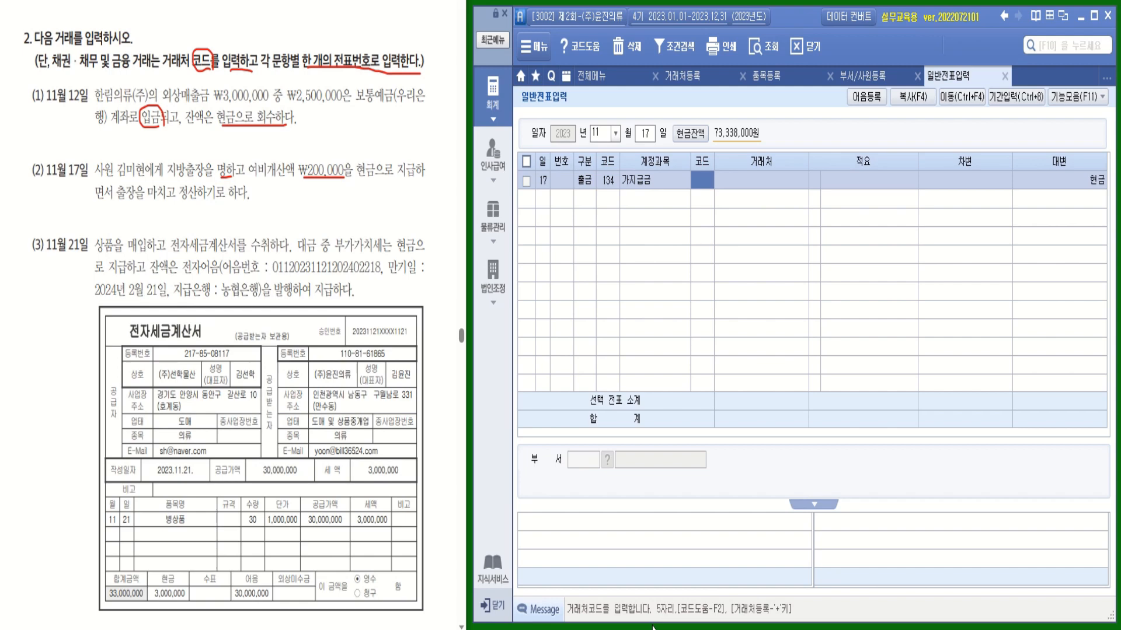
pyautogui.write('기')
pyautogui.press('Return')
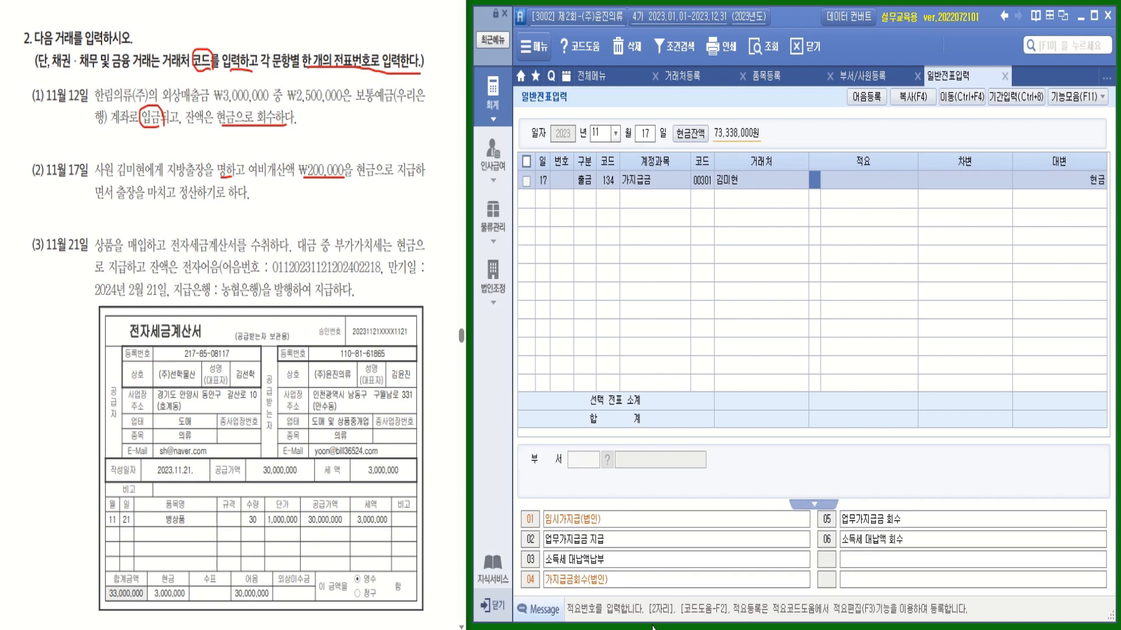
pyautogui.press('Return')
pyautogui.write('2000000')
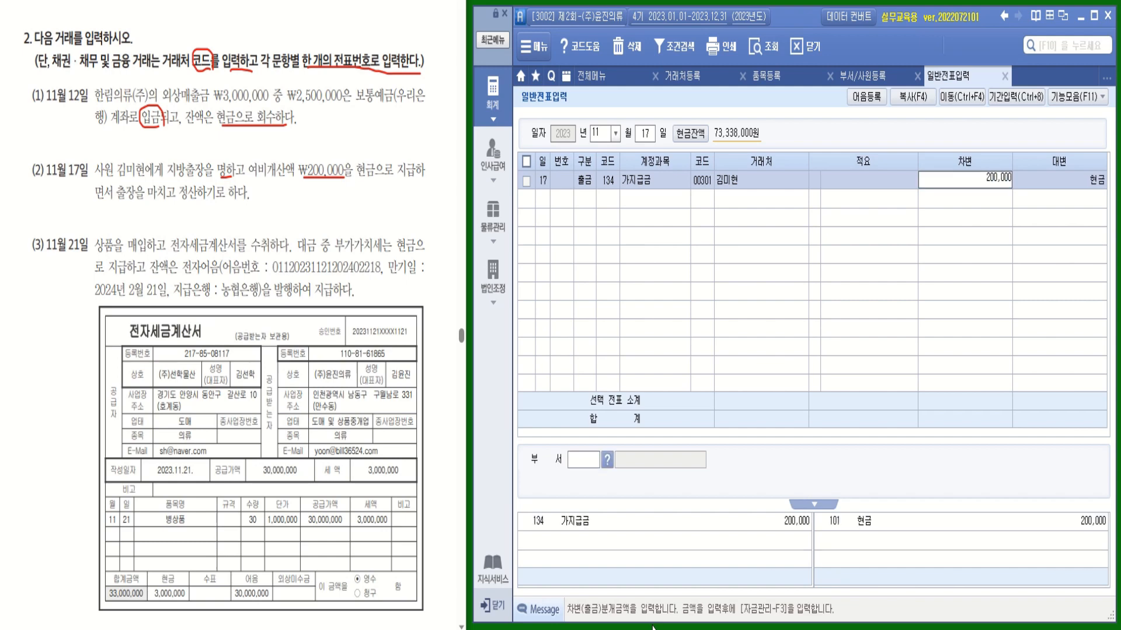
pyautogui.press('Return')
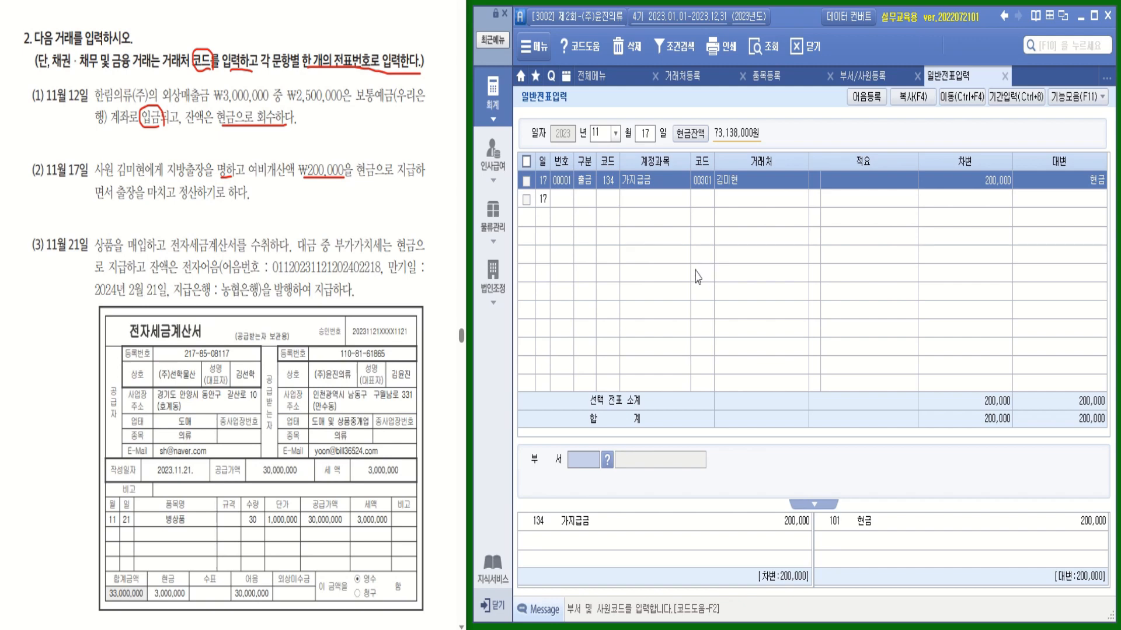
pyautogui.moveTo(147, 254)
pyautogui.mouseDown()
pyautogui.moveTo(126, 250)
pyautogui.moveTo(129, 233)
pyautogui.moveTo(147, 252)
pyautogui.mouseUp()
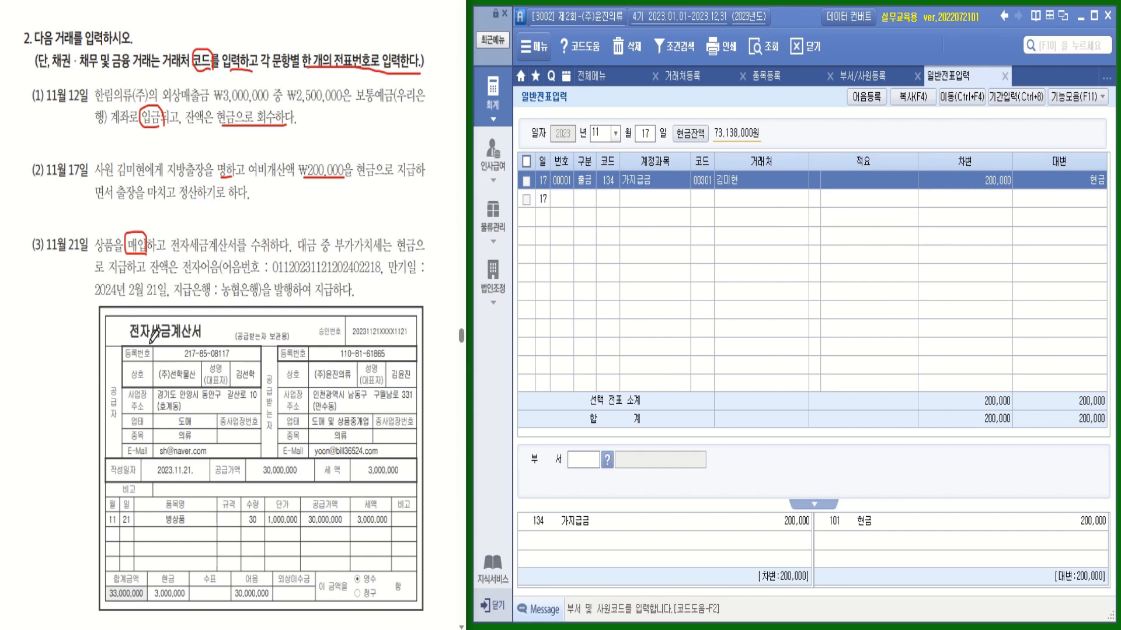
pyautogui.moveTo(132, 340)
pyautogui.mouseDown()
pyautogui.moveTo(122, 330)
pyautogui.moveTo(142, 321)
pyautogui.moveTo(157, 338)
pyautogui.mouseUp()
pyautogui.moveTo(371, 280)
pyautogui.mouseDown()
pyautogui.moveTo(385, 280)
pyautogui.moveTo(373, 300)
pyautogui.moveTo(397, 279)
pyautogui.moveTo(404, 297)
pyautogui.moveTo(388, 300)
pyautogui.mouseUp()
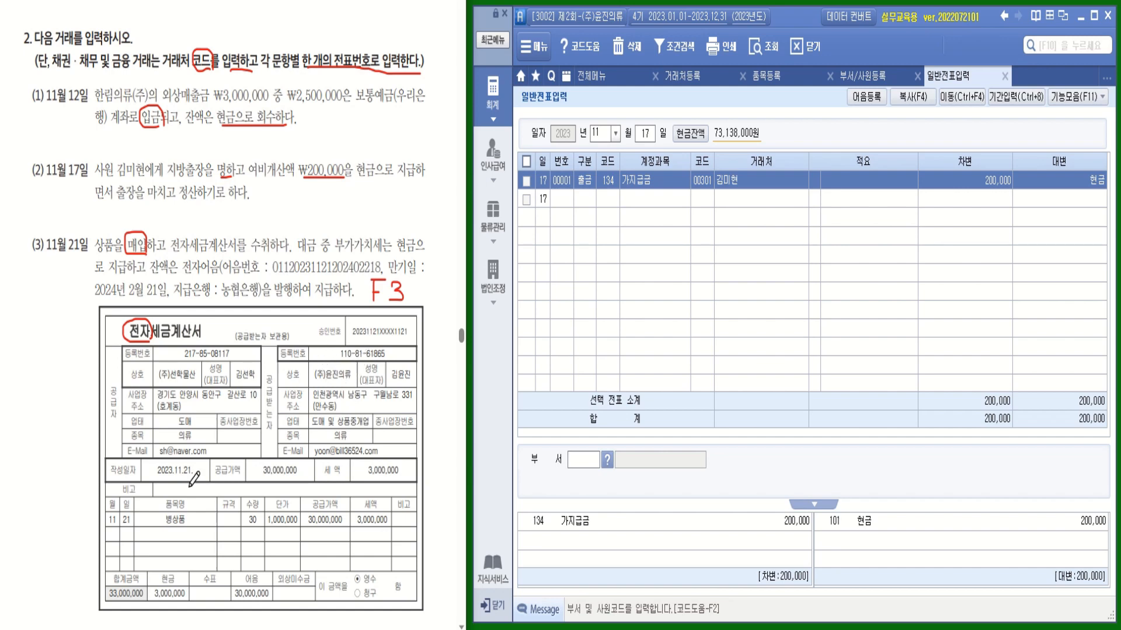
pyautogui.moveTo(196, 383)
pyautogui.mouseDown()
pyautogui.moveTo(157, 374)
pyautogui.moveTo(200, 380)
pyautogui.mouseUp()
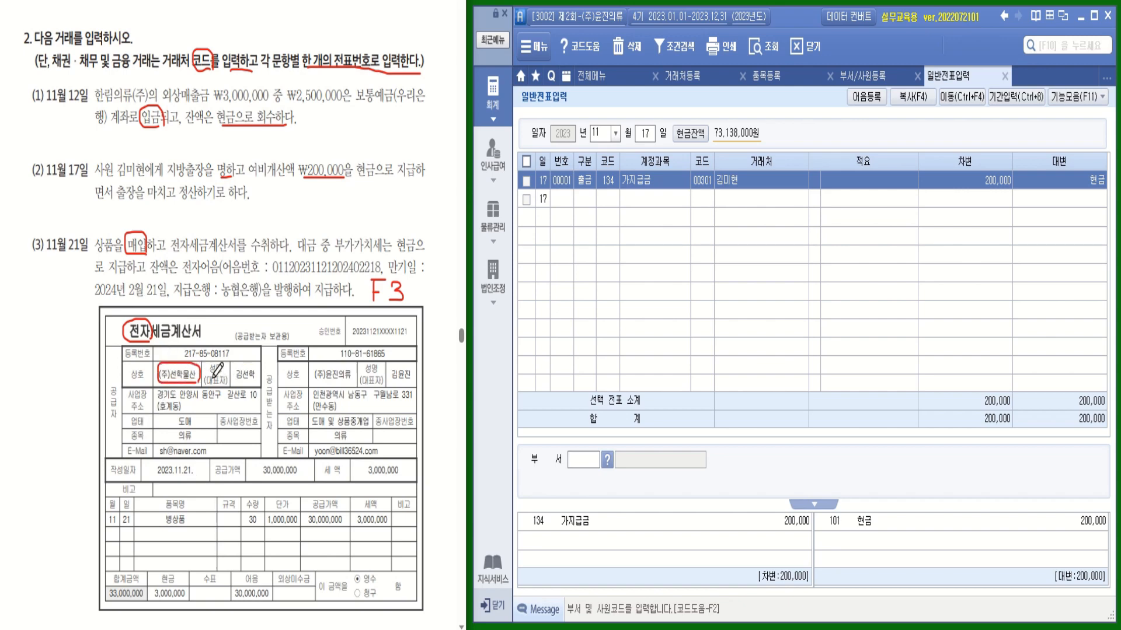
pyautogui.moveTo(199, 512); pyautogui.dragTo(209, 511)
pyautogui.moveTo(306, 525); pyautogui.dragTo(340, 525)
pyautogui.moveTo(193, 602)
pyautogui.mouseDown()
pyautogui.moveTo(150, 586)
pyautogui.moveTo(189, 583)
pyautogui.mouseUp()
pyautogui.moveTo(275, 604)
pyautogui.mouseDown()
pyautogui.moveTo(253, 607)
pyautogui.moveTo(241, 565)
pyautogui.moveTo(271, 602)
pyautogui.mouseUp()
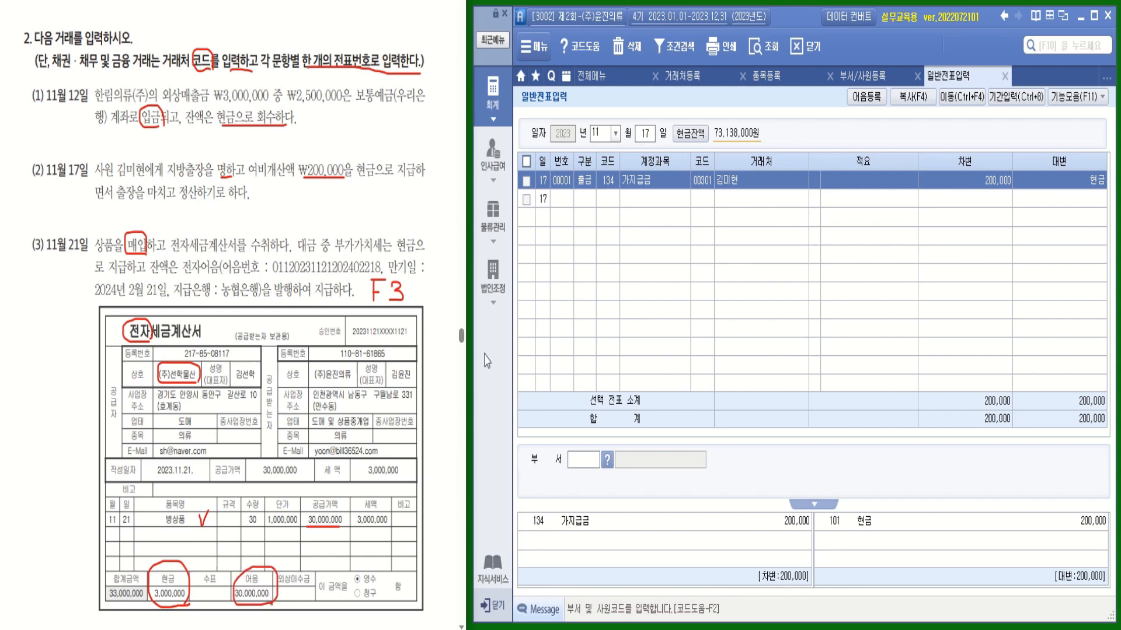
# Start a goods-received (입고입력) entry dated November 21
pyautogui.click(494, 217)
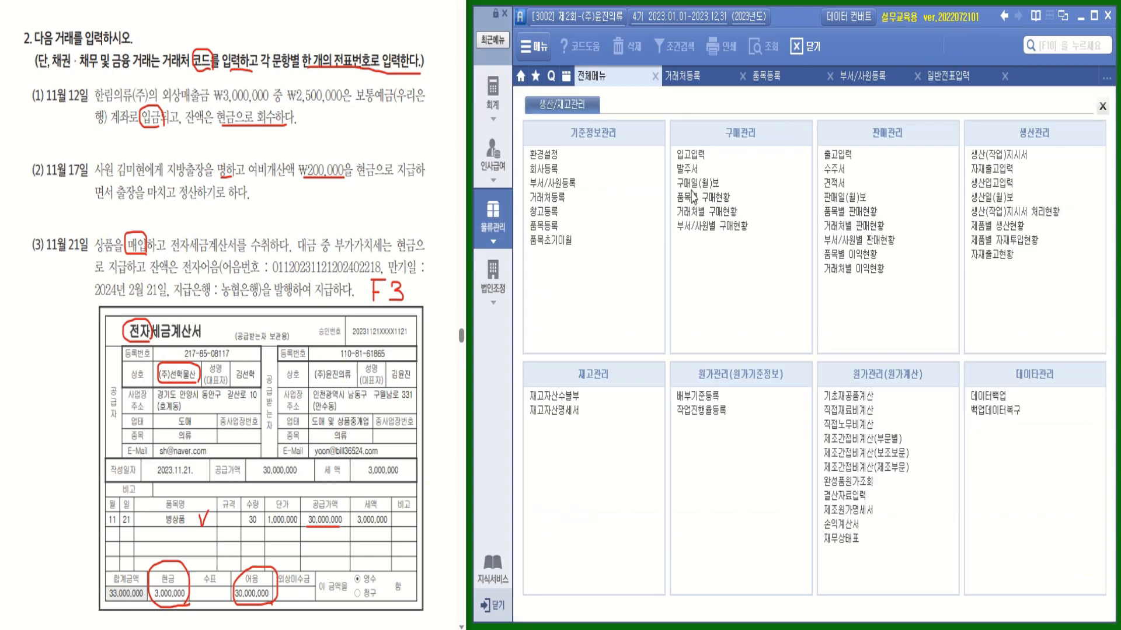
pyautogui.click(695, 156)
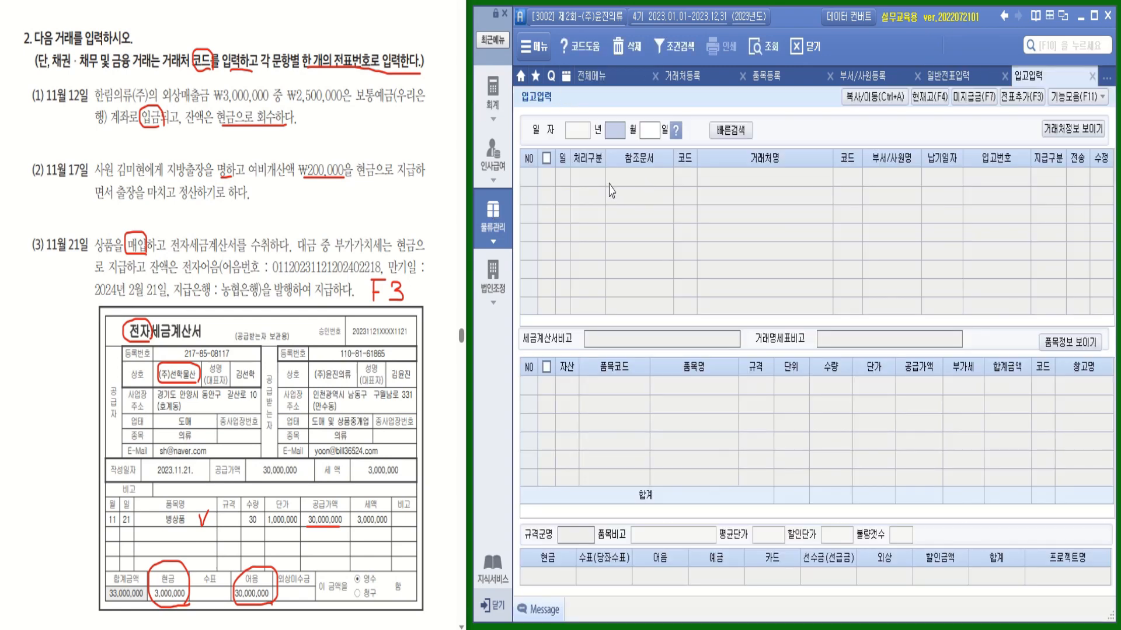
pyautogui.write('11')
pyautogui.press('Return')
pyautogui.write('21')
pyautogui.press('Return')
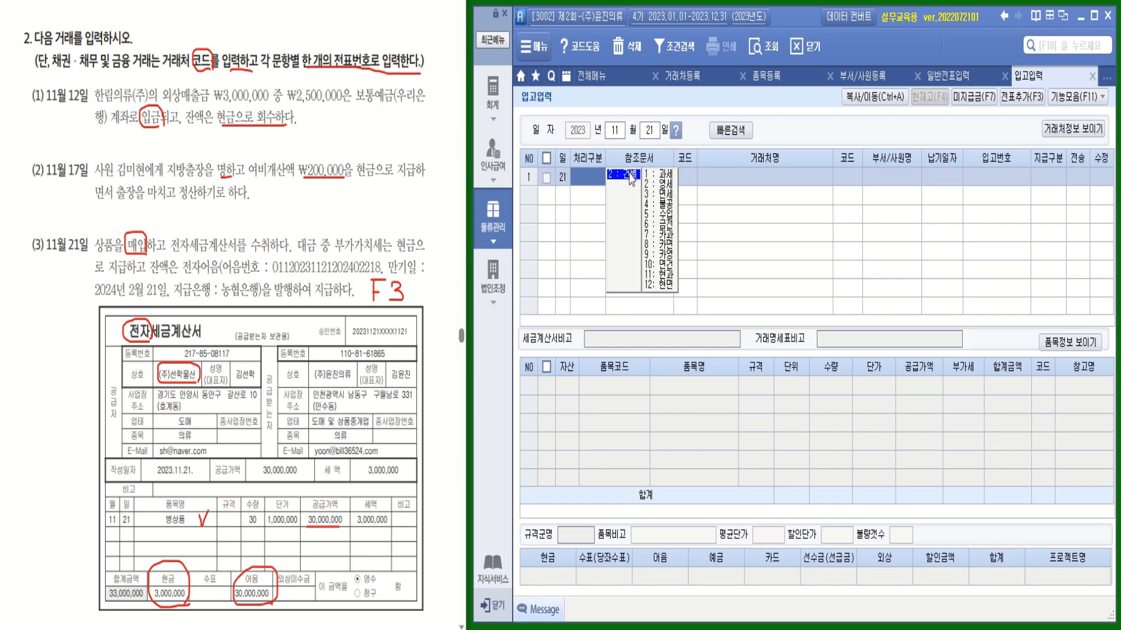
# Set 건별과세, supplier (주)선학물산, and payment type 혼합
pyautogui.click(666, 175)
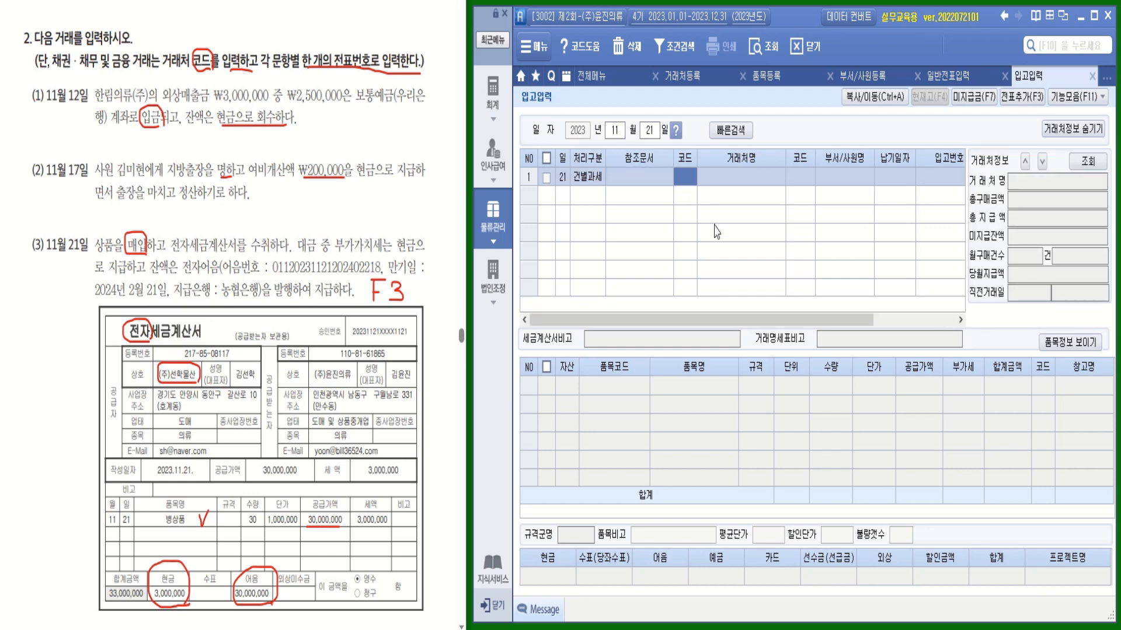
pyautogui.write('성ㅋ')
pyautogui.press('BackSpace')
pyautogui.press('BackSpace')
pyautogui.write('선학')
pyautogui.press('Return')
pyautogui.doubleClick(715, 229)
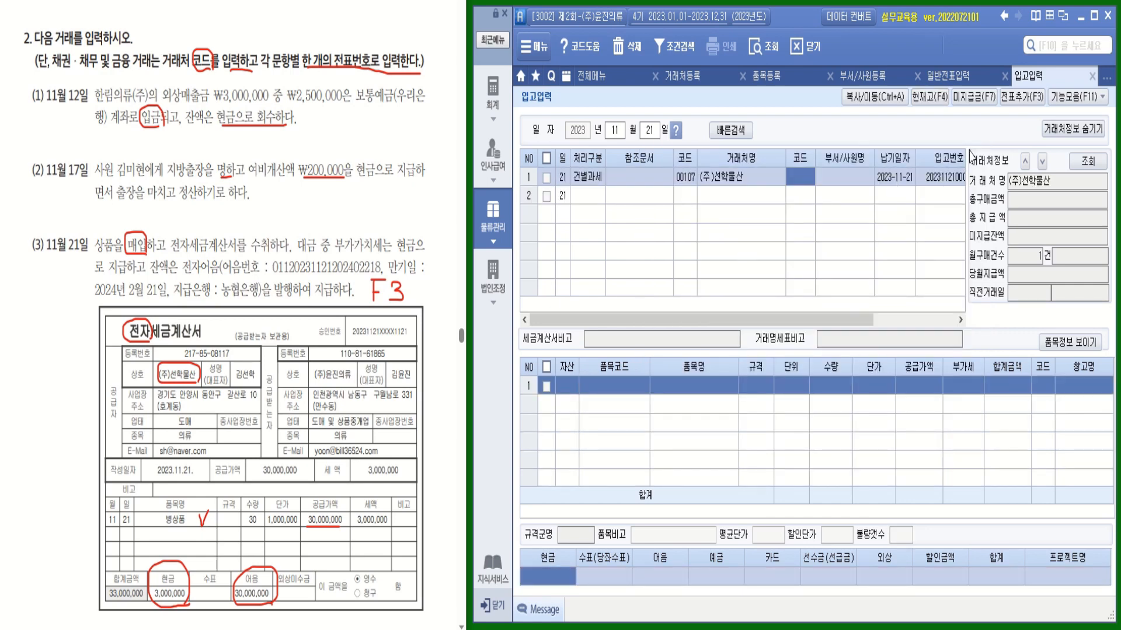
pyautogui.click(1073, 129)
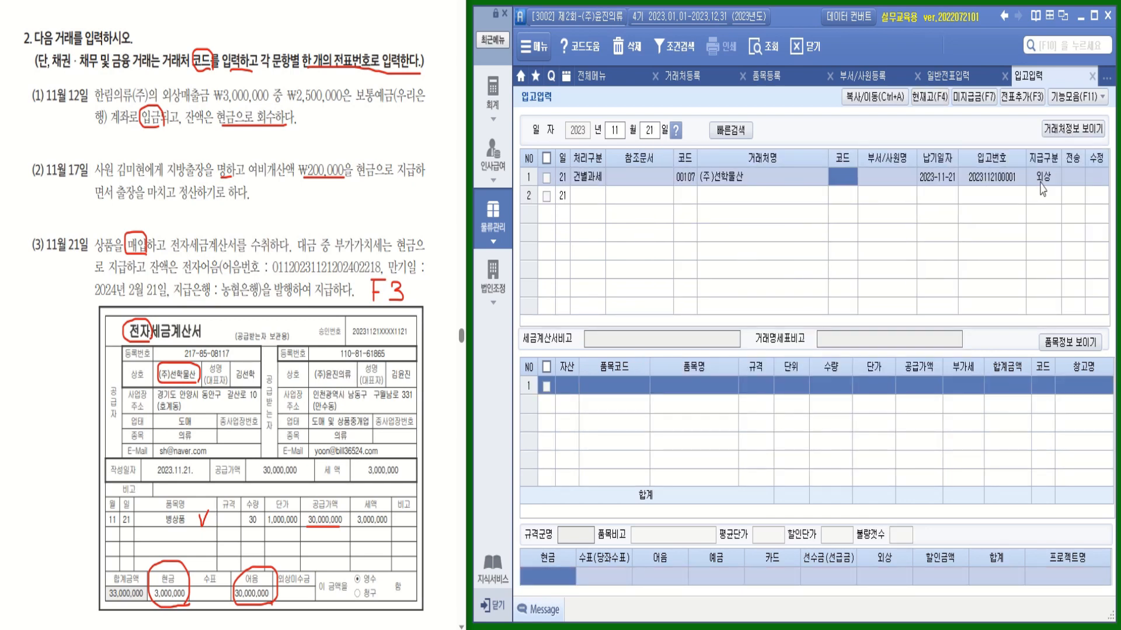
pyautogui.click(1040, 183)
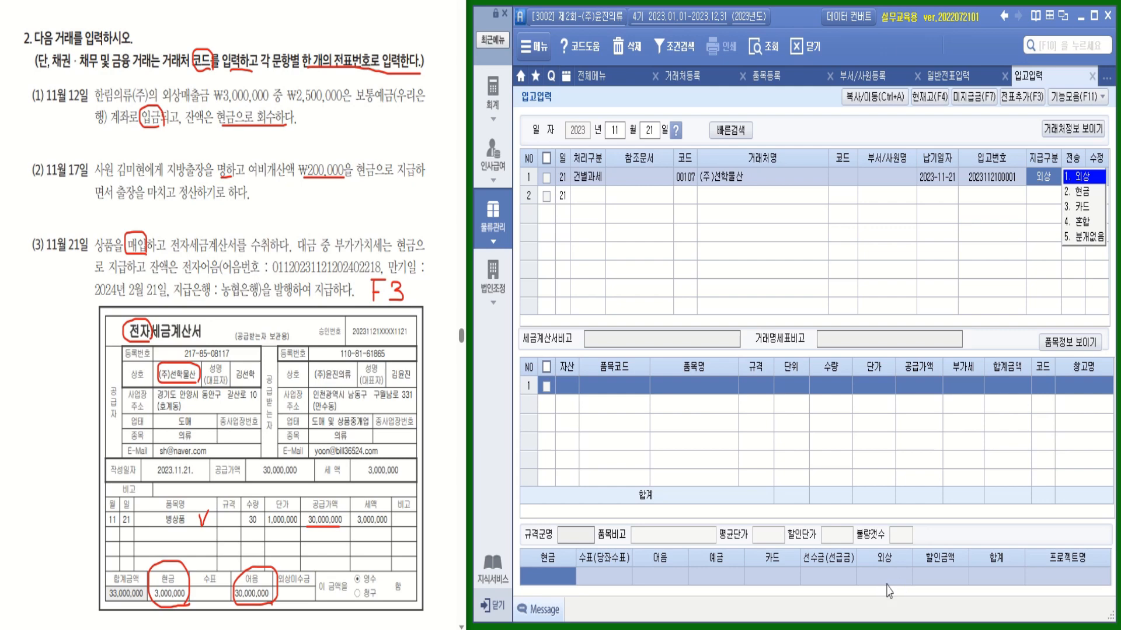
pyautogui.click(1078, 224)
# Add item 병상품 (상품), quantity 30 at unit price 1,000,000
pyautogui.click(601, 387)
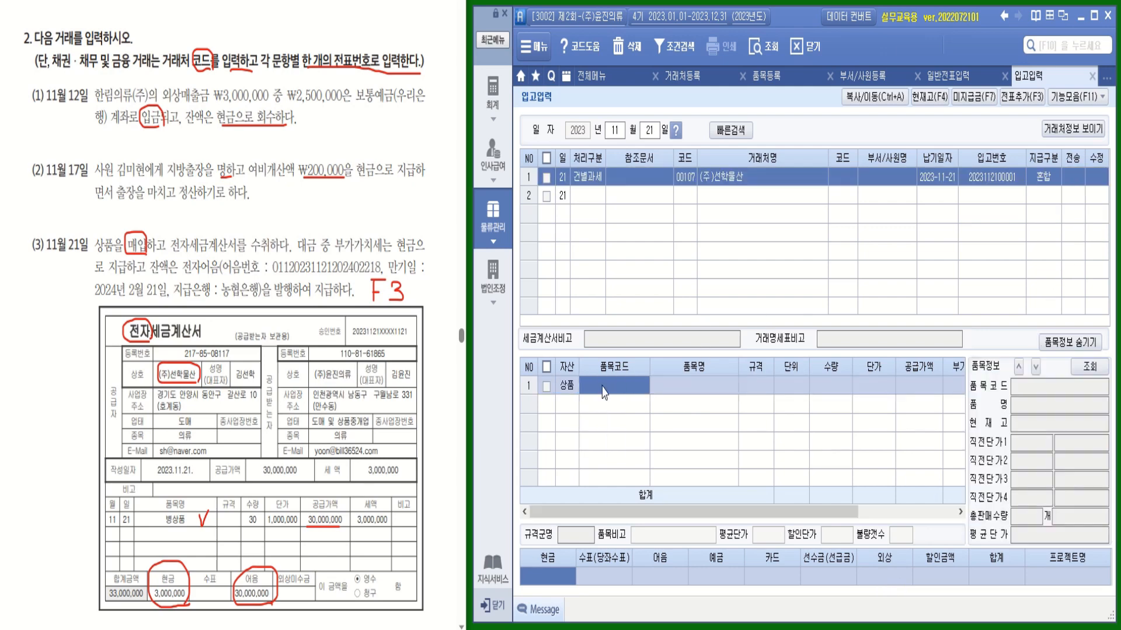
pyautogui.doubleClick(635, 388)
pyautogui.doubleClick(808, 254)
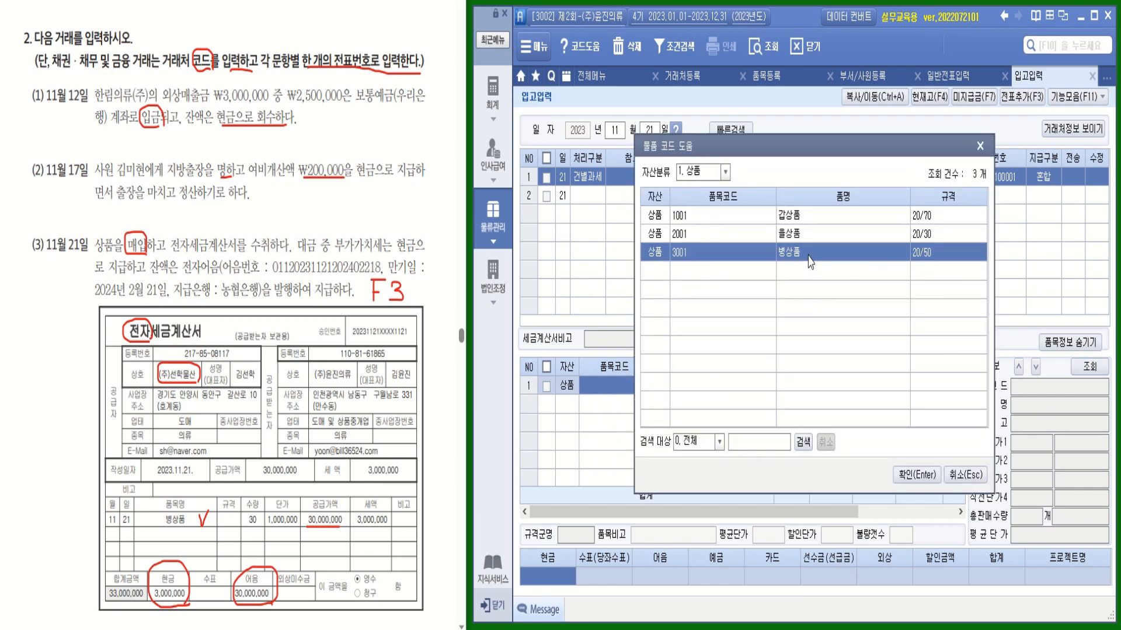
pyautogui.write('30')
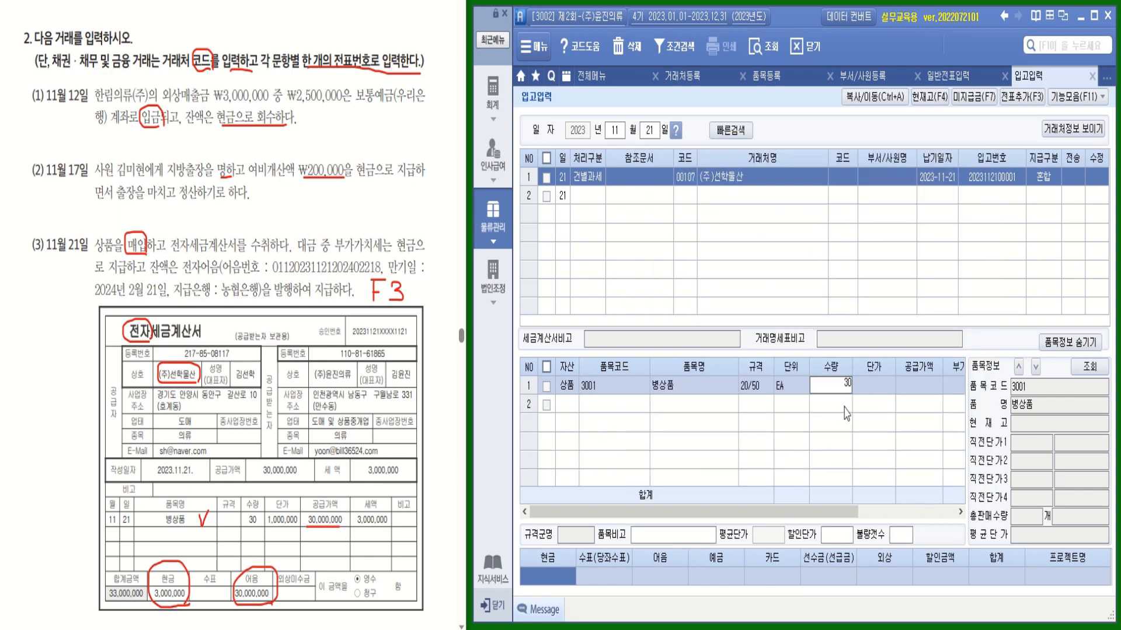
pyautogui.press('Return')
pyautogui.write('1000000')
pyautogui.press('Return')
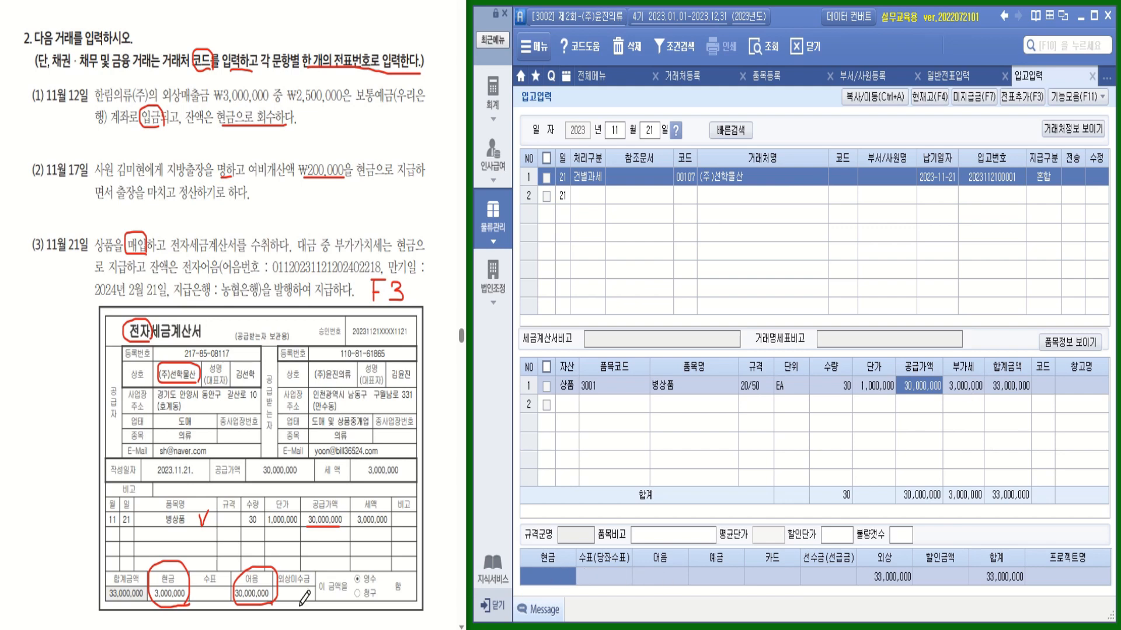
# Split payment into 3,000,000 cash and 30,000,000 note, and check the receipt row
pyautogui.click(575, 580)
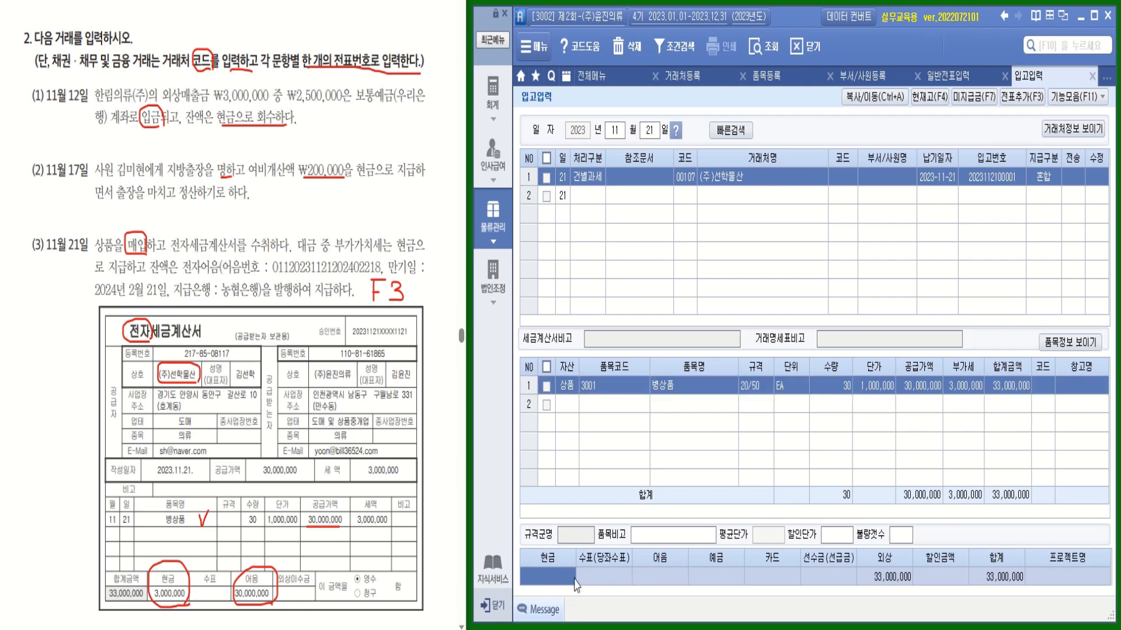
pyautogui.write('3000000')
pyautogui.press('Return')
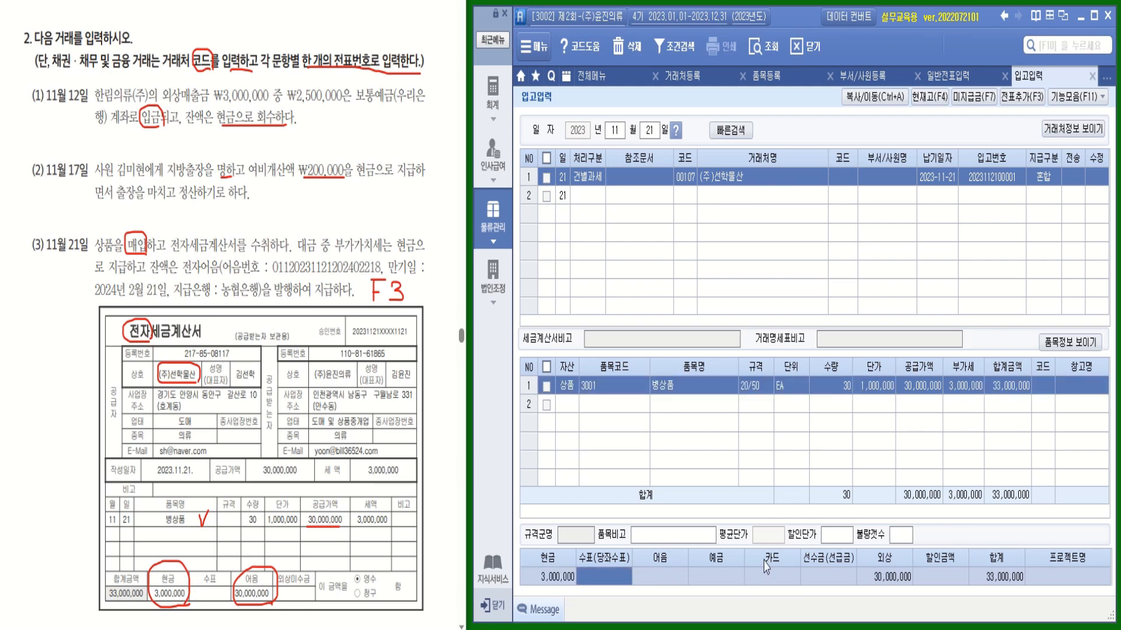
pyautogui.click(662, 583)
pyautogui.write('30000000')
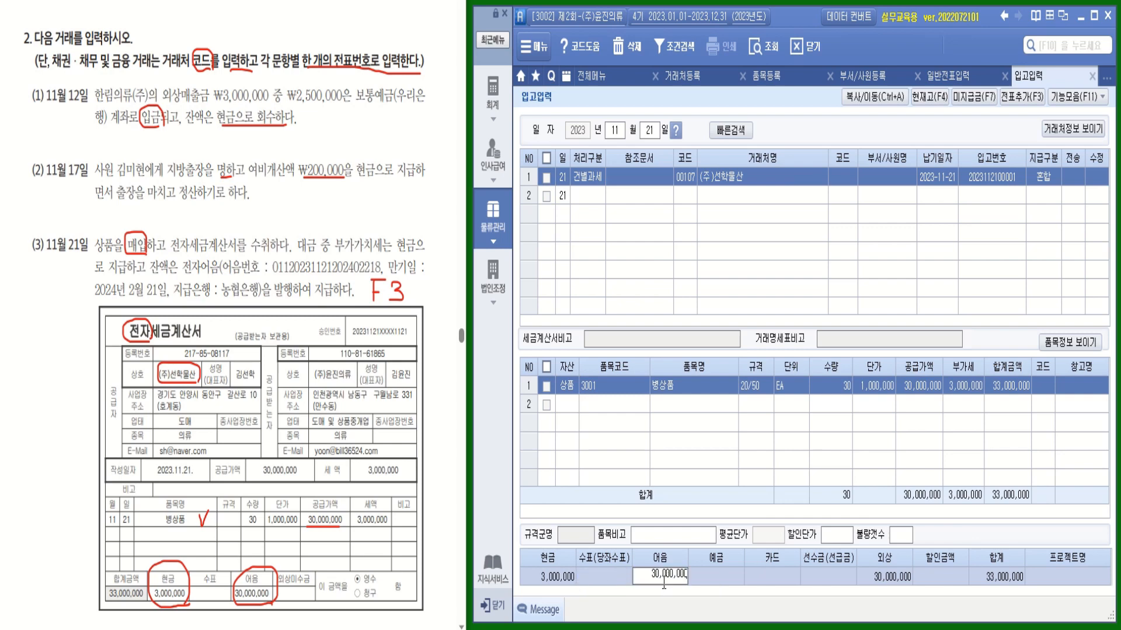
pyautogui.press('Return')
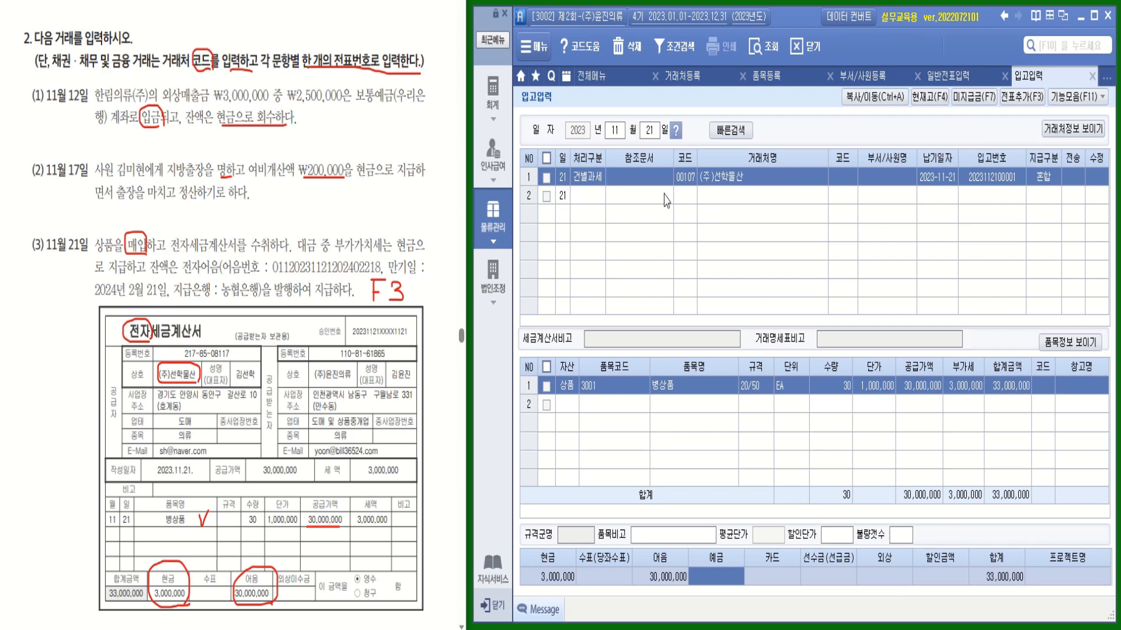
pyautogui.click(547, 178)
# Transfer the receipt to accounting and open 매입매출전표입력 for November 21
pyautogui.click(1027, 98)
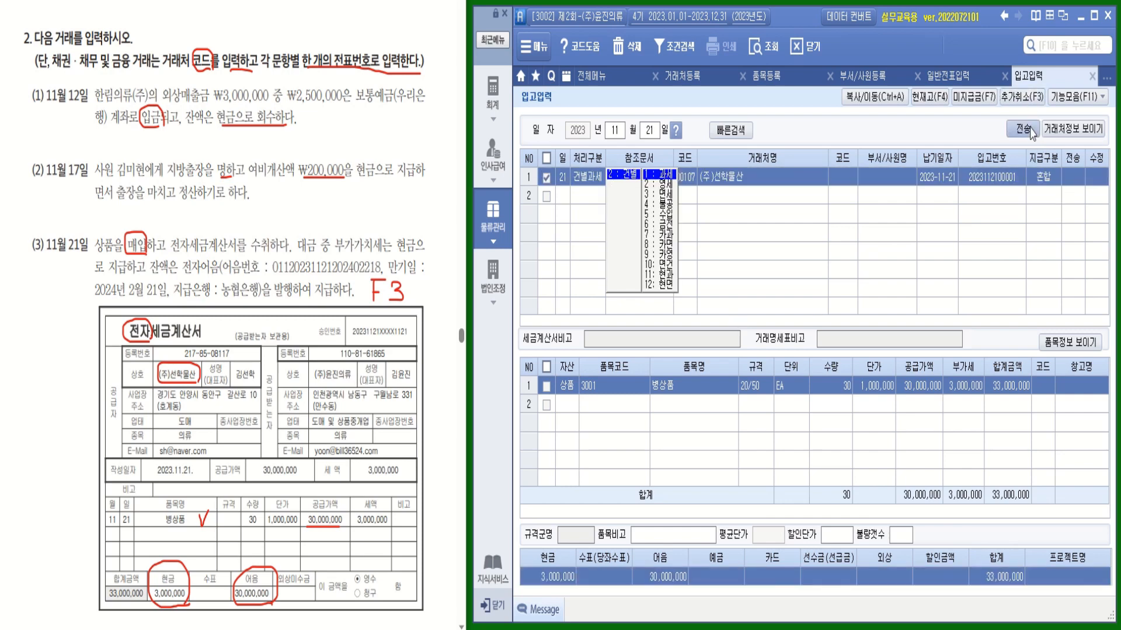
pyautogui.click(1022, 129)
pyautogui.click(555, 310)
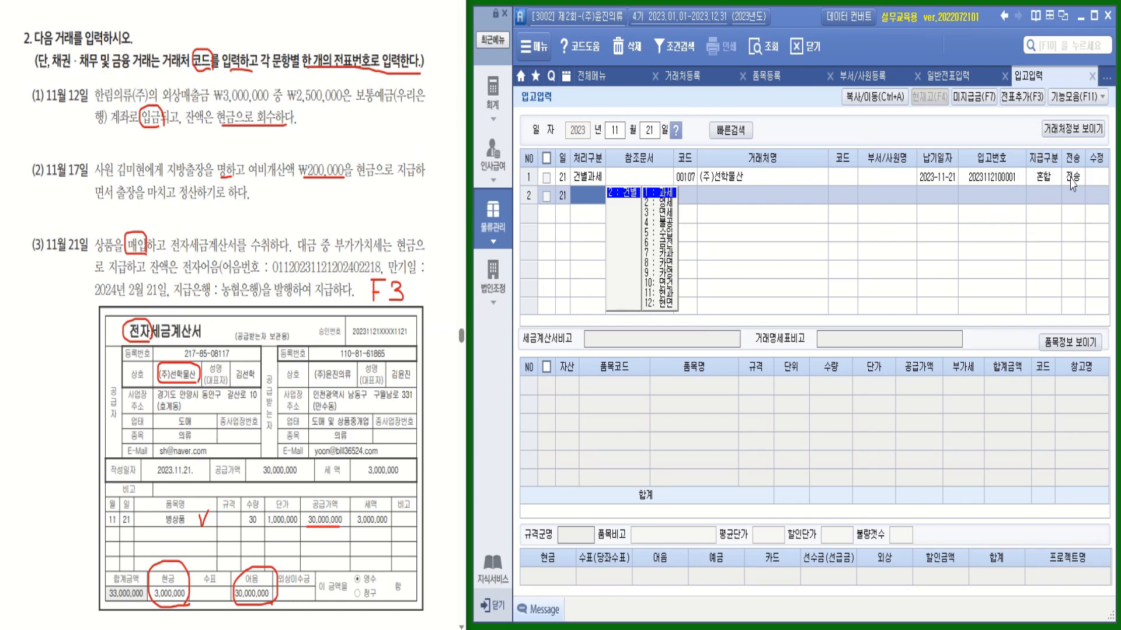
pyautogui.click(493, 108)
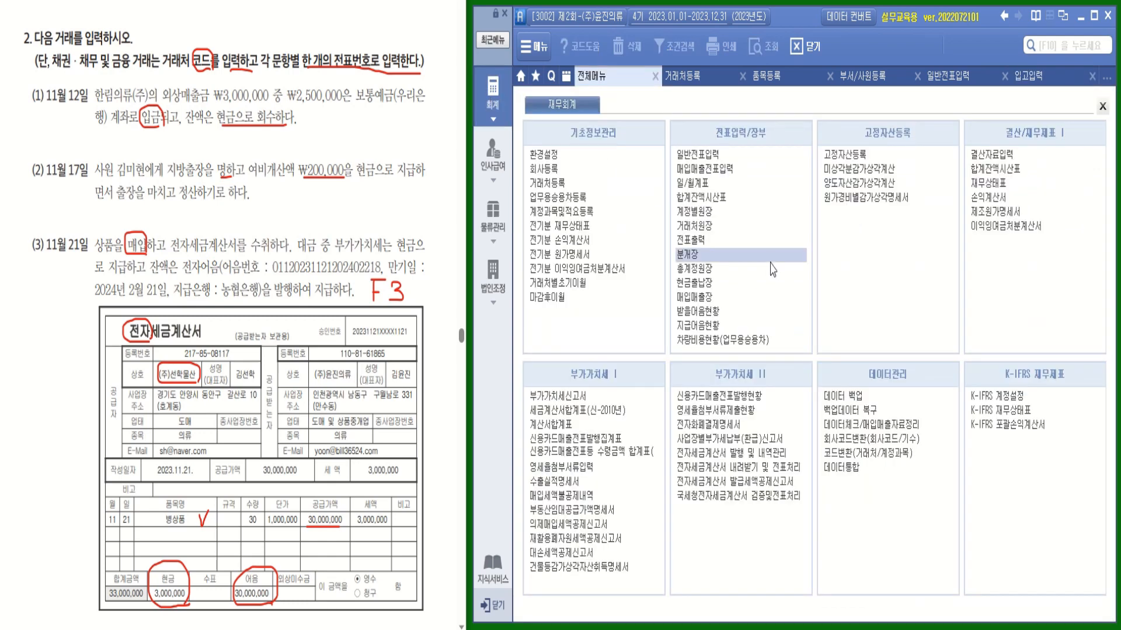
pyautogui.click(716, 175)
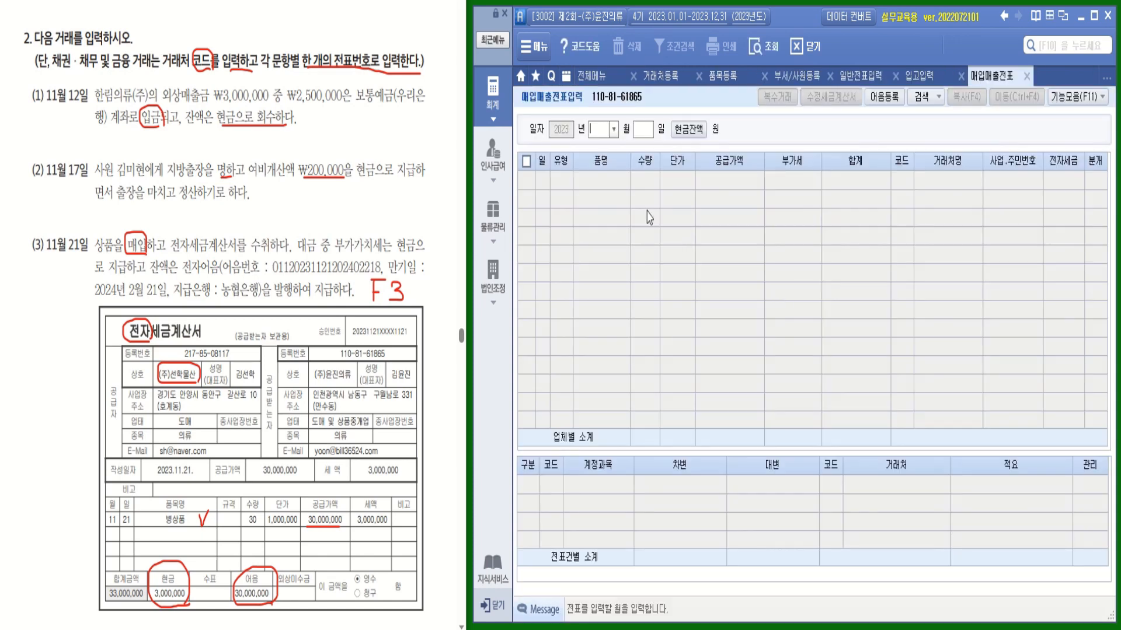
pyautogui.click(613, 129)
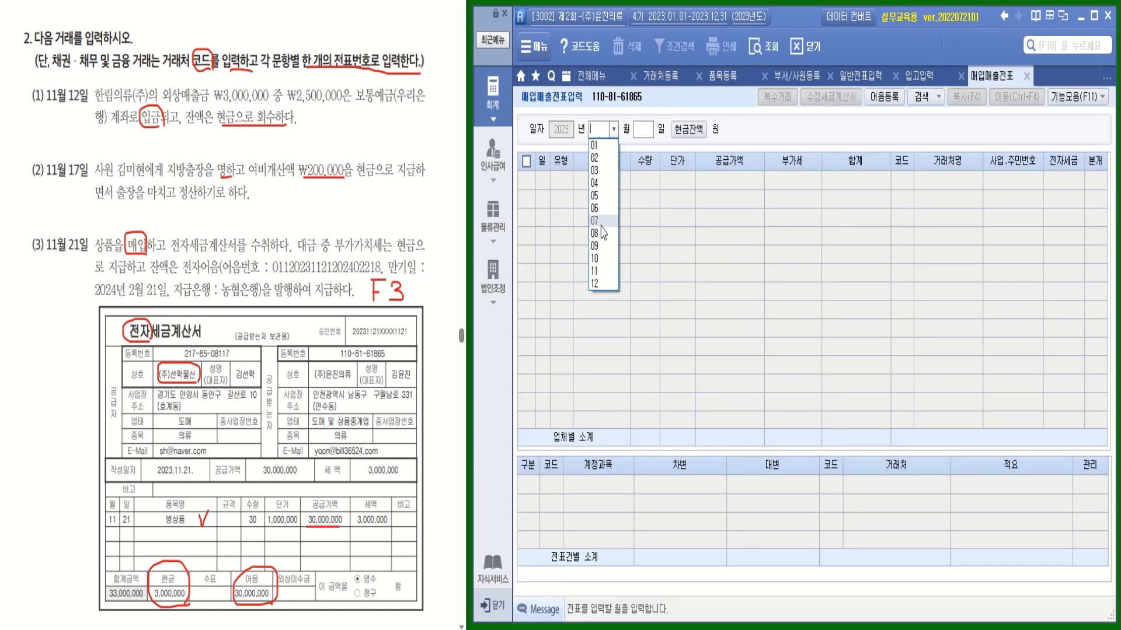
pyautogui.click(602, 274)
pyautogui.write('21')
pyautogui.press('Return')
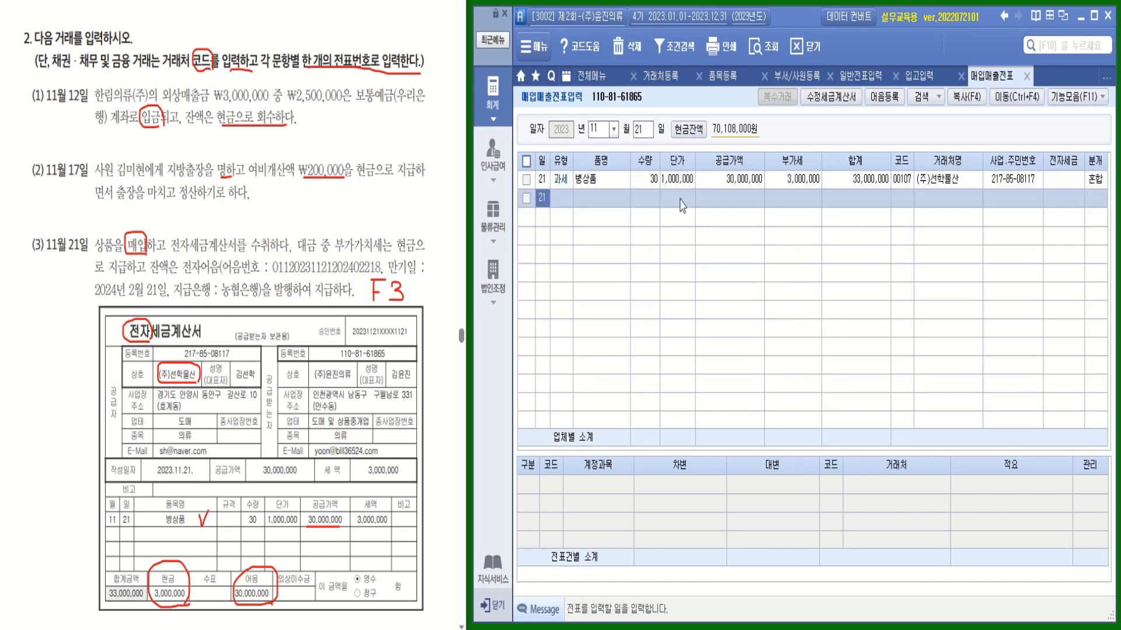
# Mark the 병상품 purchase as 전자입력 and open fund management on the 지급어음 line
pyautogui.click(1053, 182)
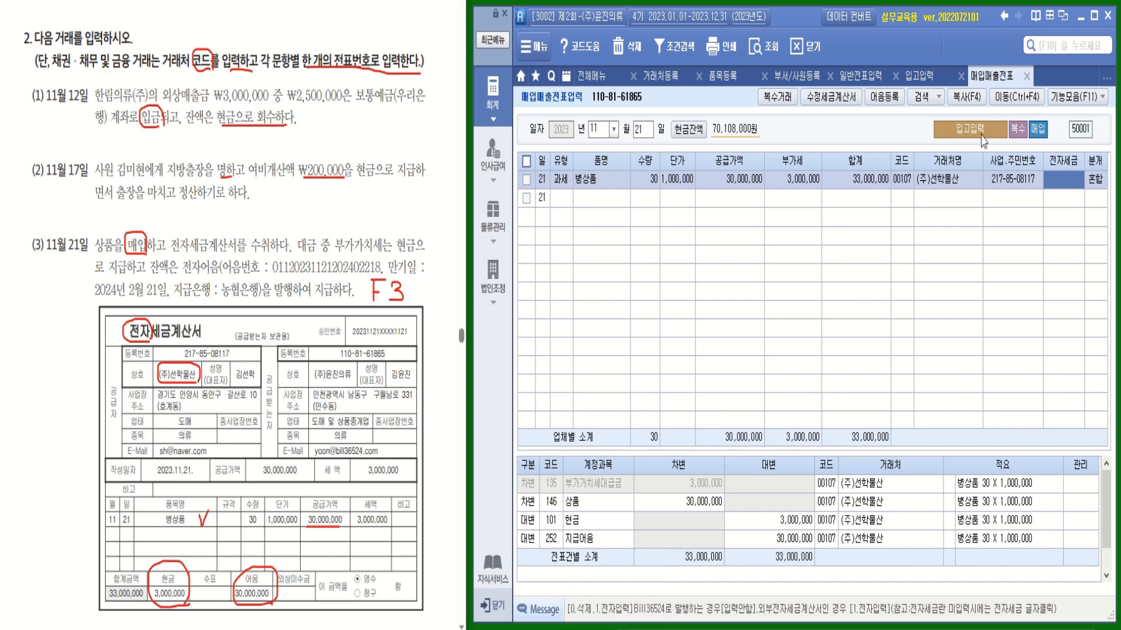
pyautogui.click(1068, 181)
pyautogui.write('1')
pyautogui.press('Return')
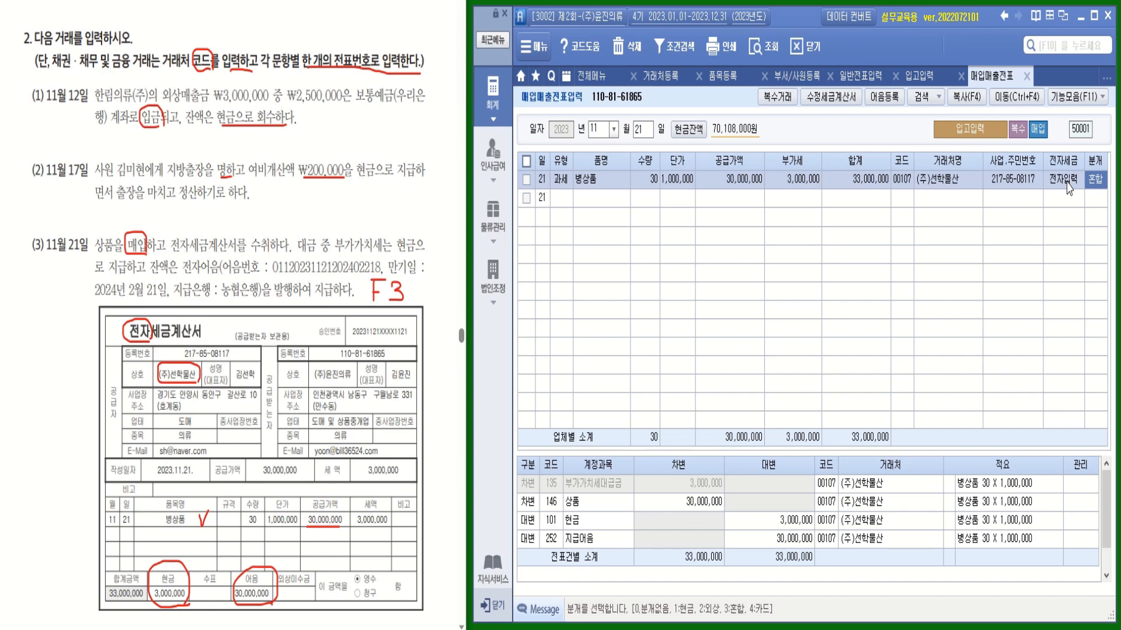
pyautogui.moveTo(966, 456); pyautogui.dragTo(963, 412)
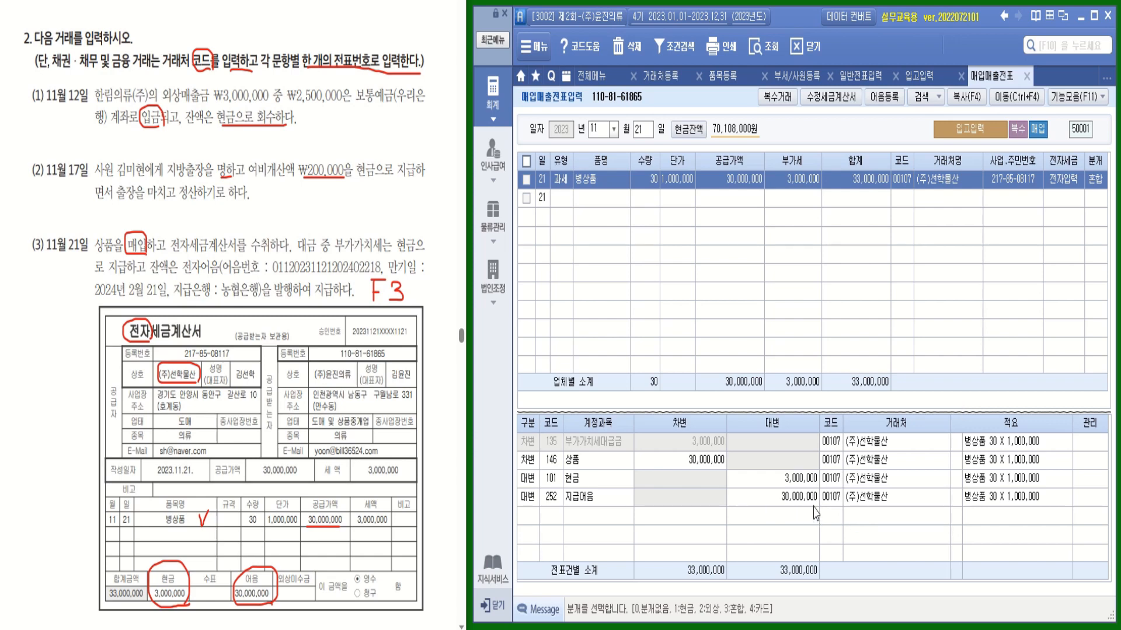
pyautogui.click(955, 499)
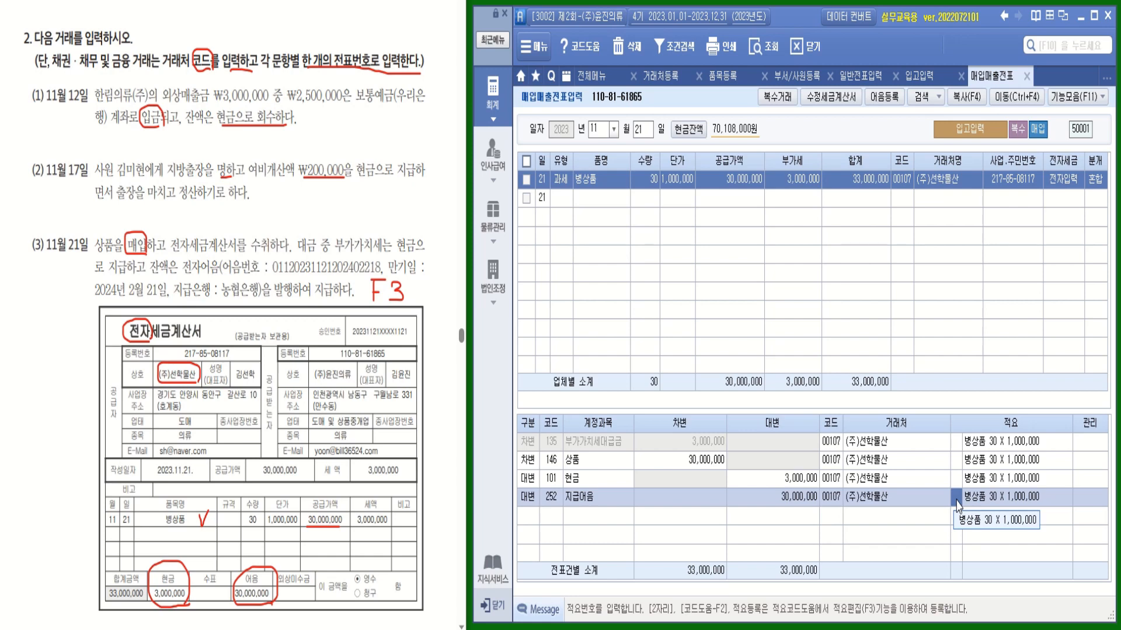
pyautogui.press('F3')
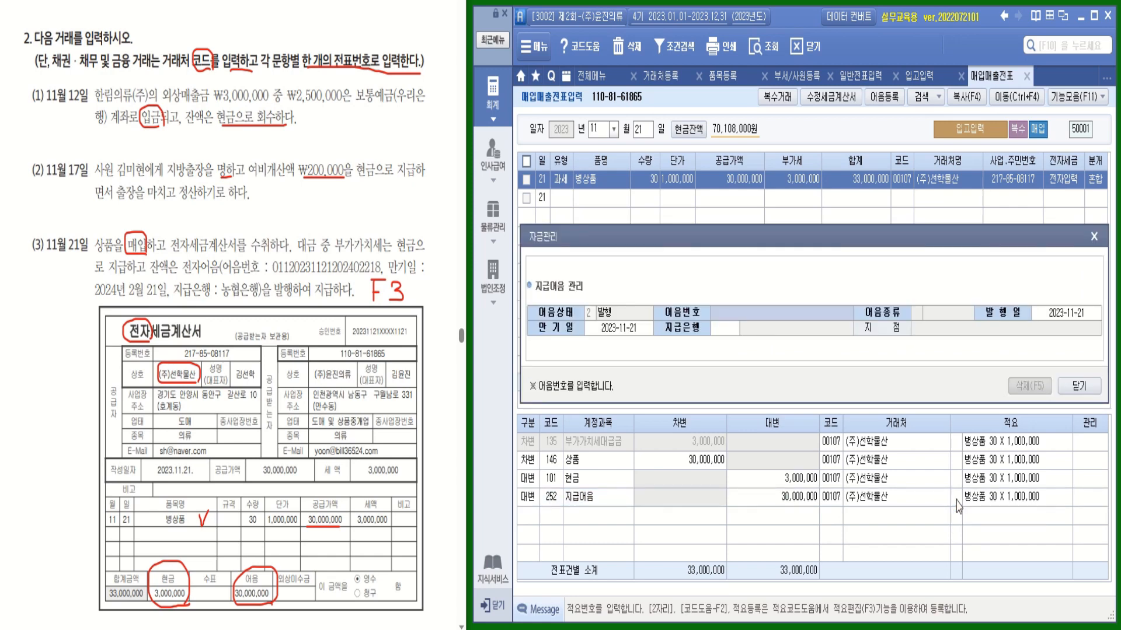
# Reopen 자금관리 via 기능모음 and select the electronic note issued 2023-11-21
pyautogui.click(1078, 386)
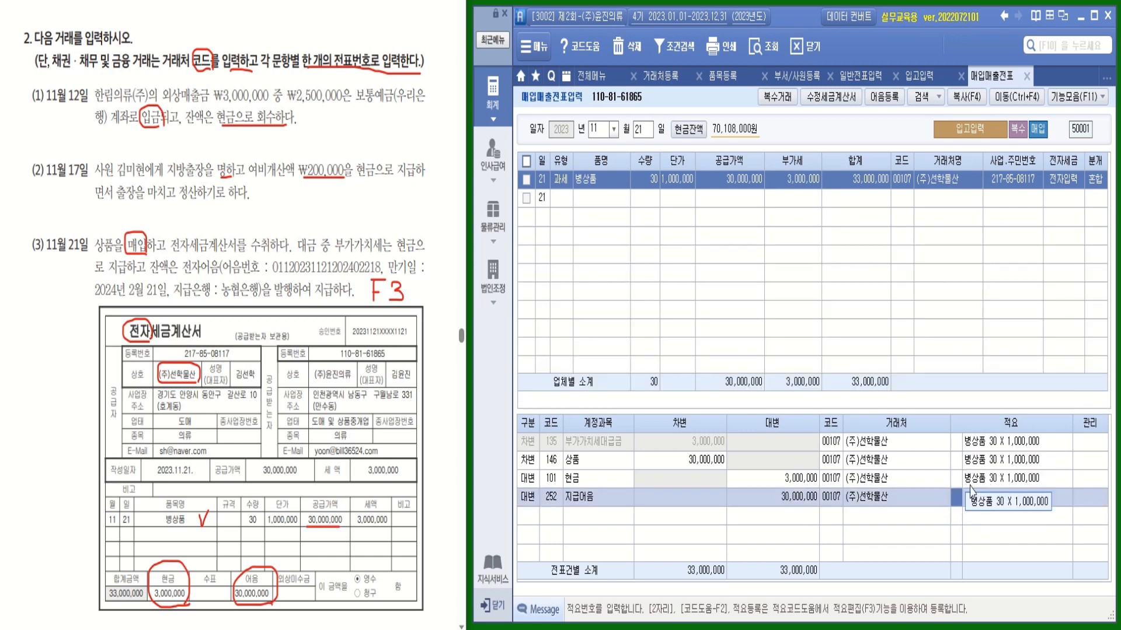
pyautogui.click(1084, 96)
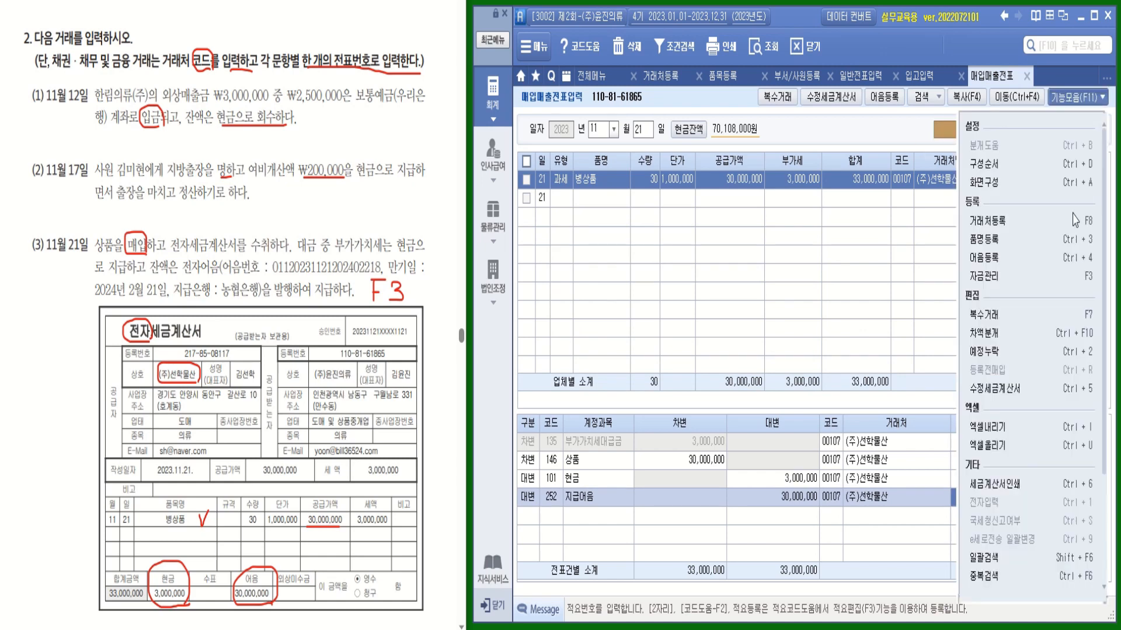
pyautogui.click(1083, 285)
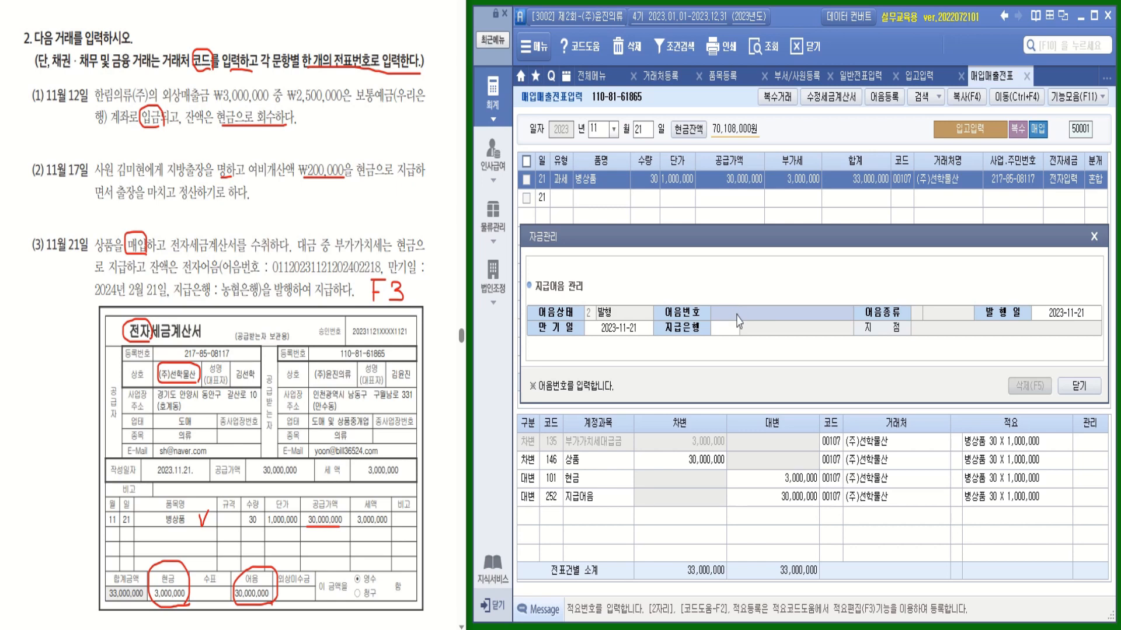
pyautogui.press('F2')
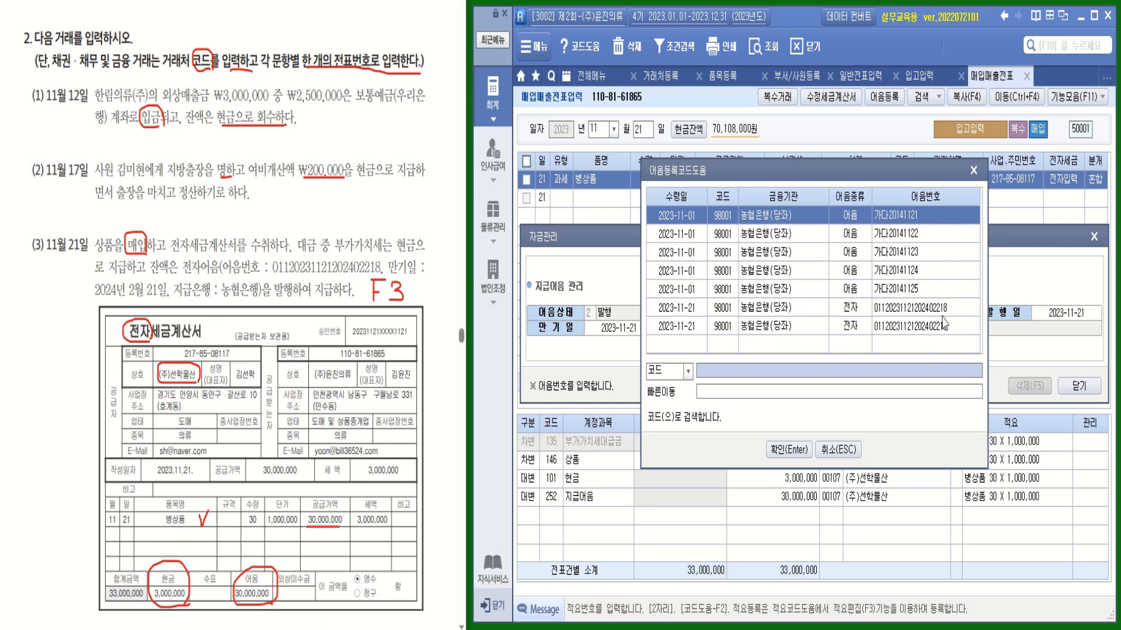
pyautogui.click(892, 314)
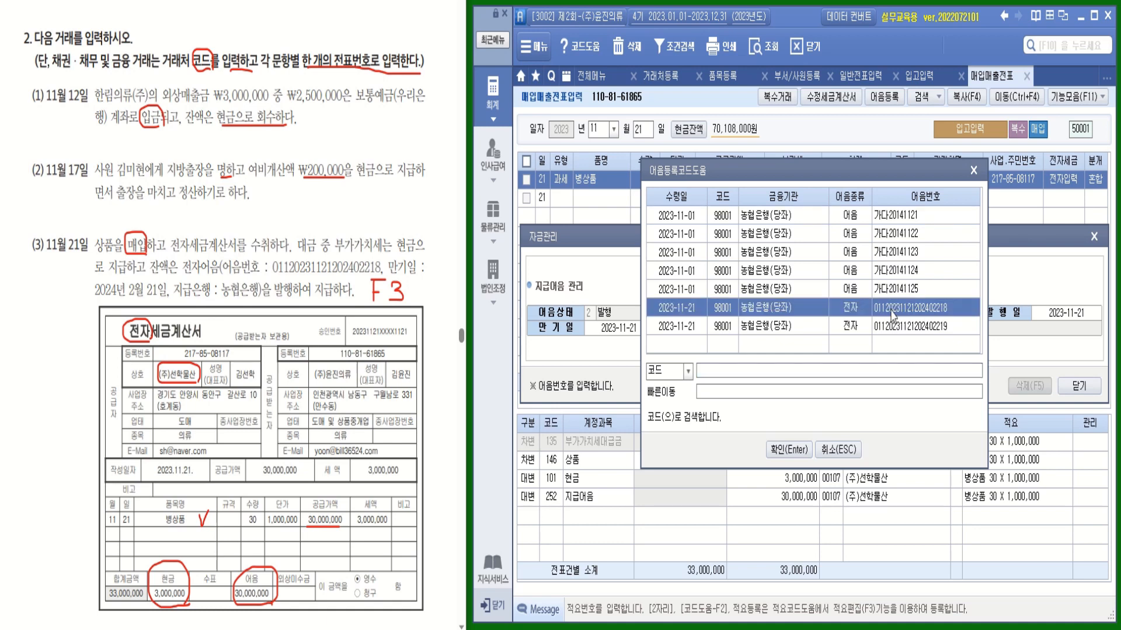
pyautogui.click(798, 450)
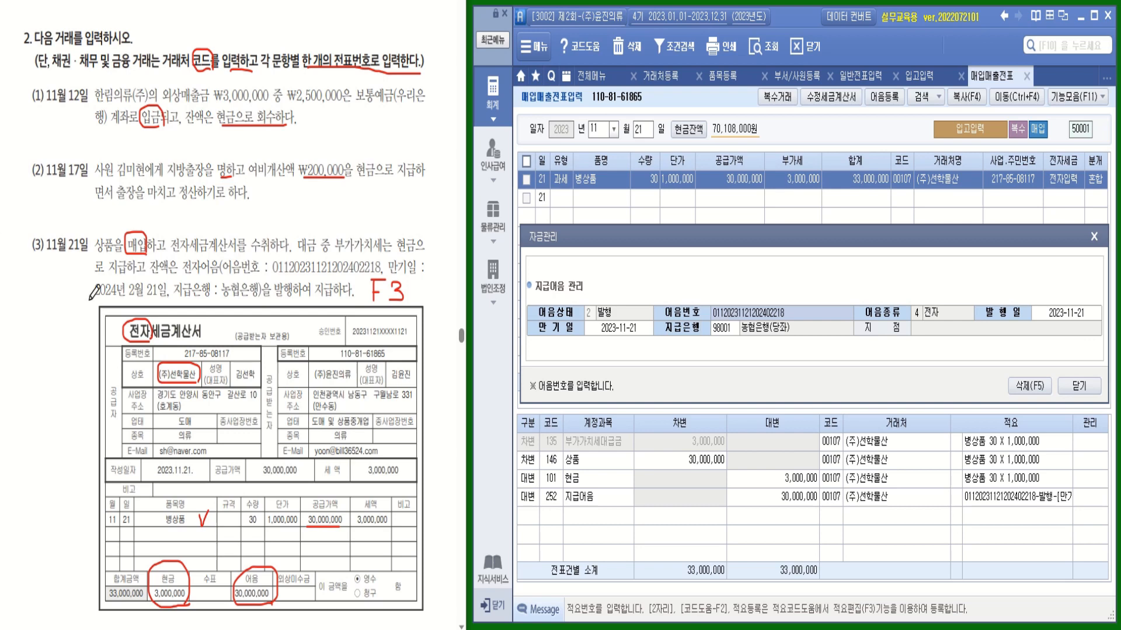
# Set the note's maturity date to 2024-02-21 and save
pyautogui.moveTo(88, 301); pyautogui.dragTo(168, 299)
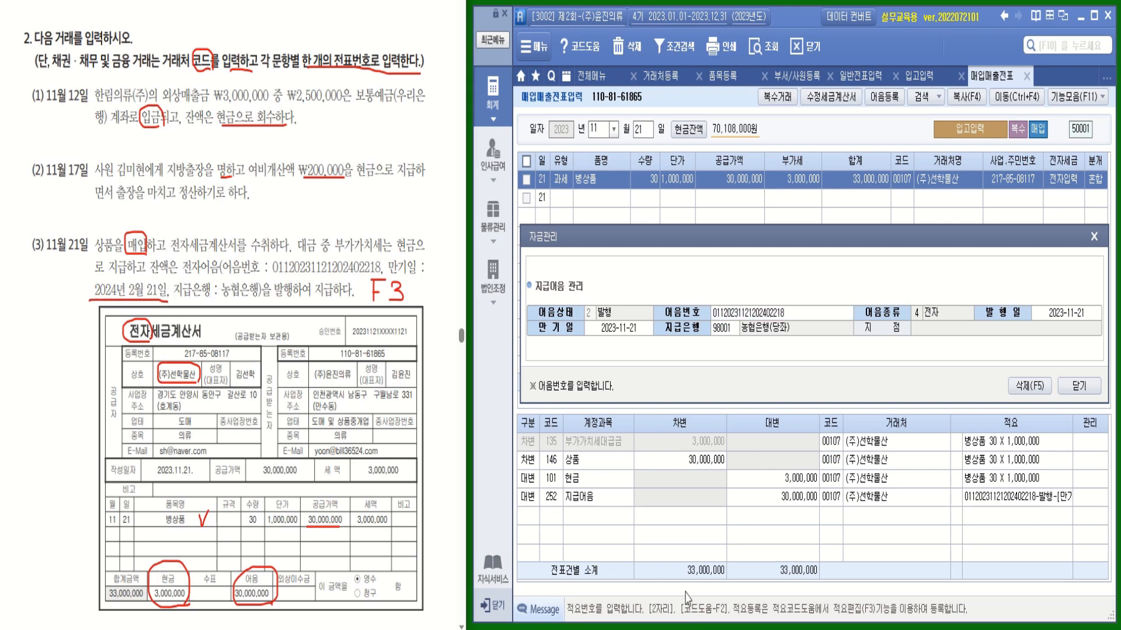
pyautogui.click(613, 333)
pyautogui.write('20240221')
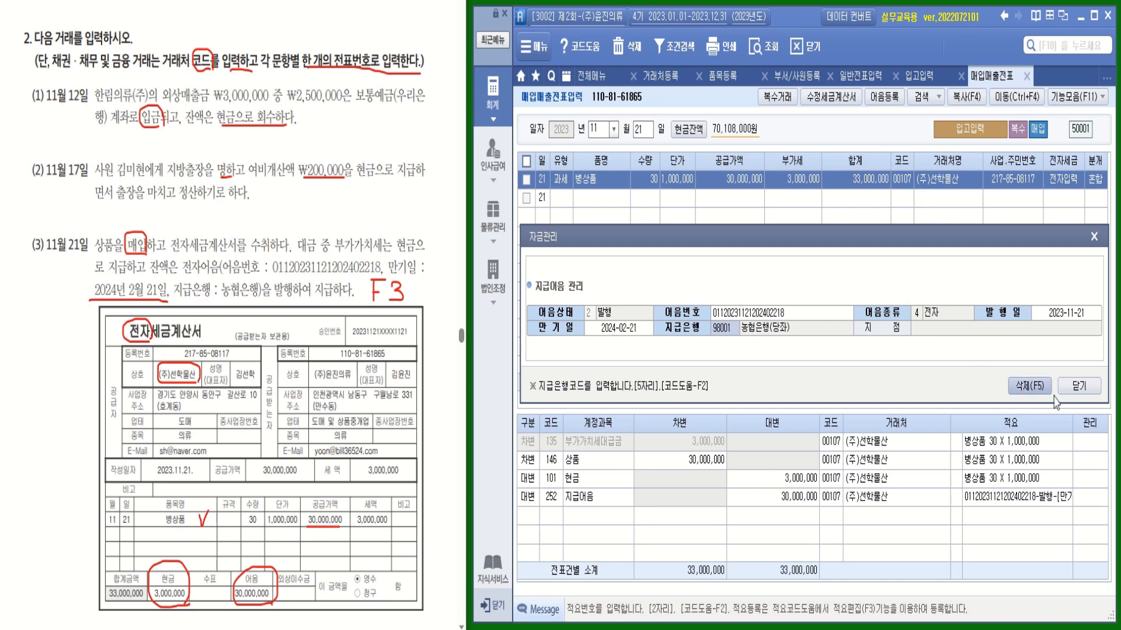
pyautogui.click(1078, 387)
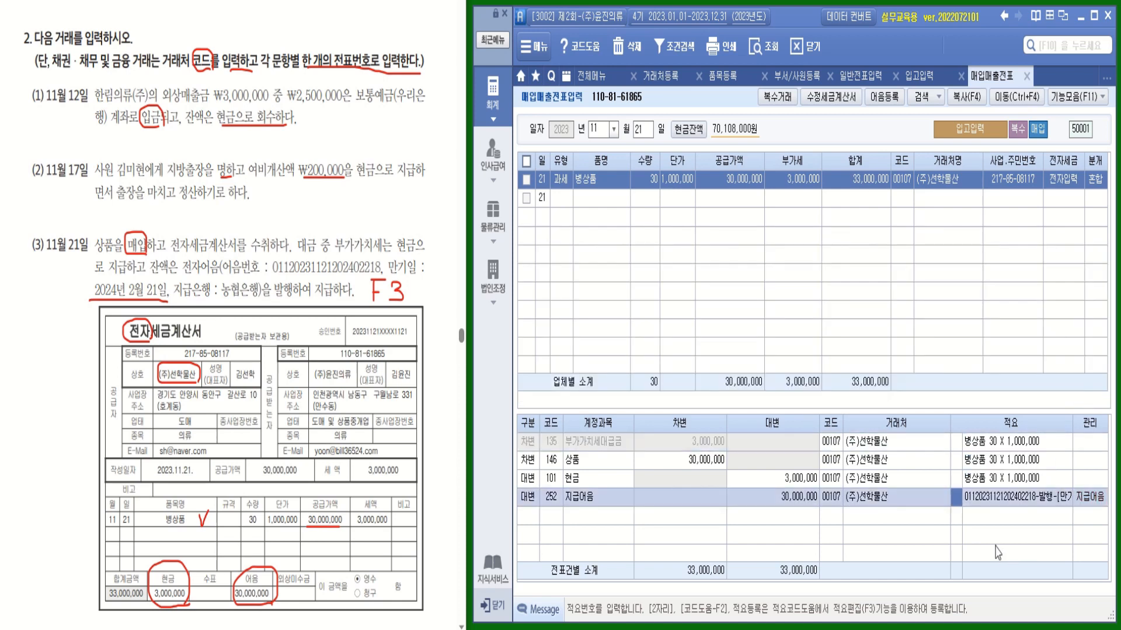
pyautogui.click(995, 501)
# Review the 지급어음 line's note details in 자금관리, then close it
pyautogui.press('Return')
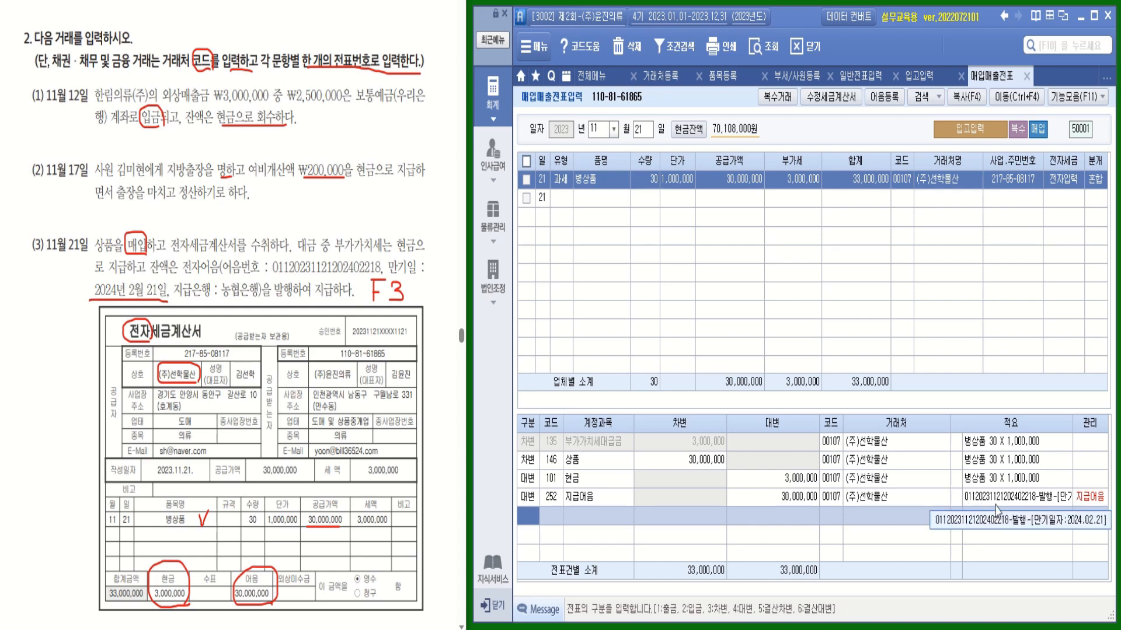
pyautogui.click(962, 503)
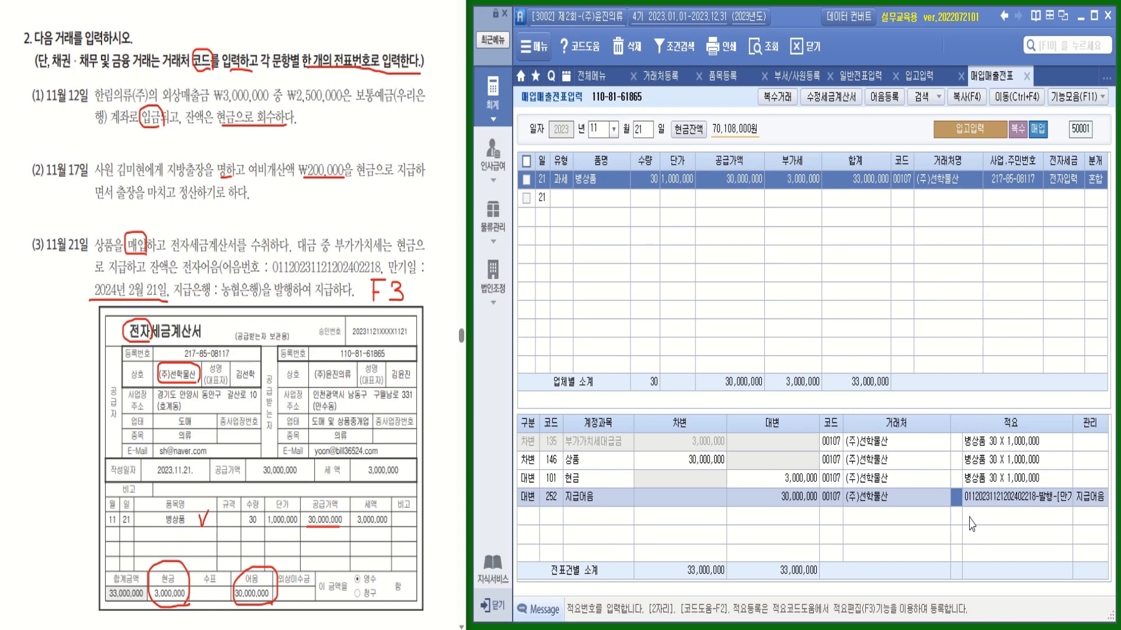
pyautogui.press('F3')
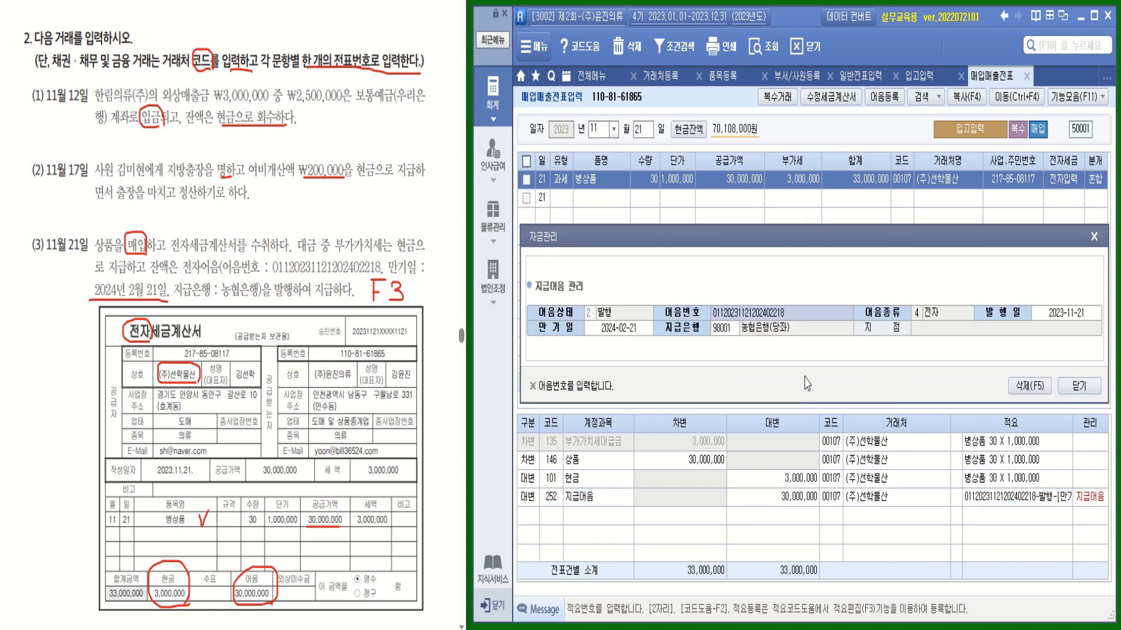
pyautogui.click(1076, 386)
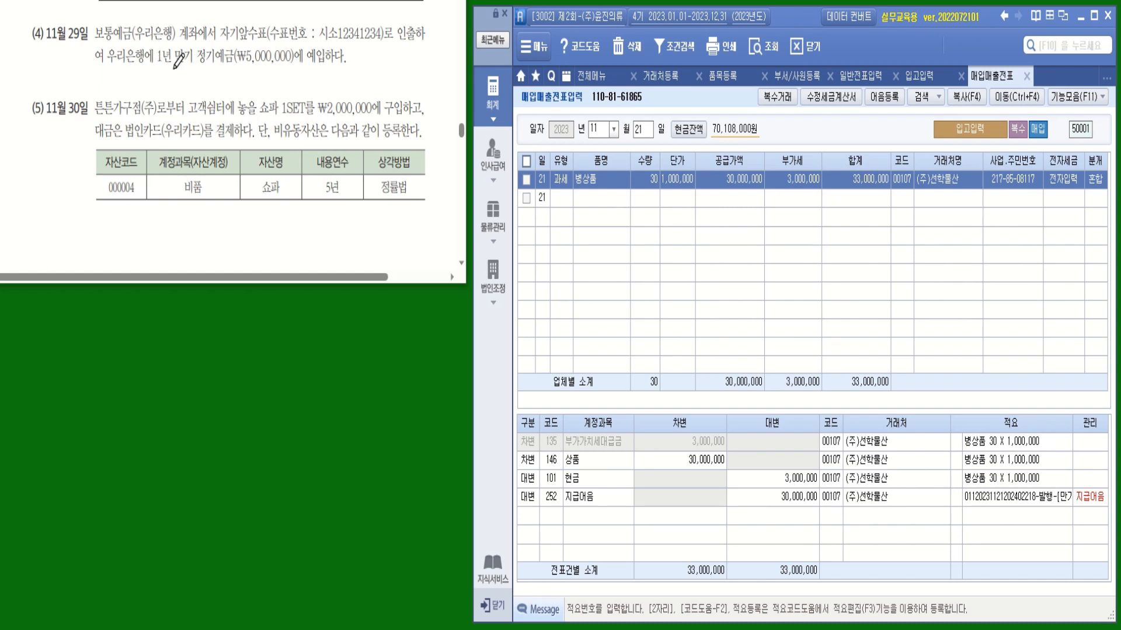
# Underline question 2(4)'s one-year term and switch to 일반전표입력
pyautogui.moveTo(158, 68); pyautogui.dragTo(344, 68)
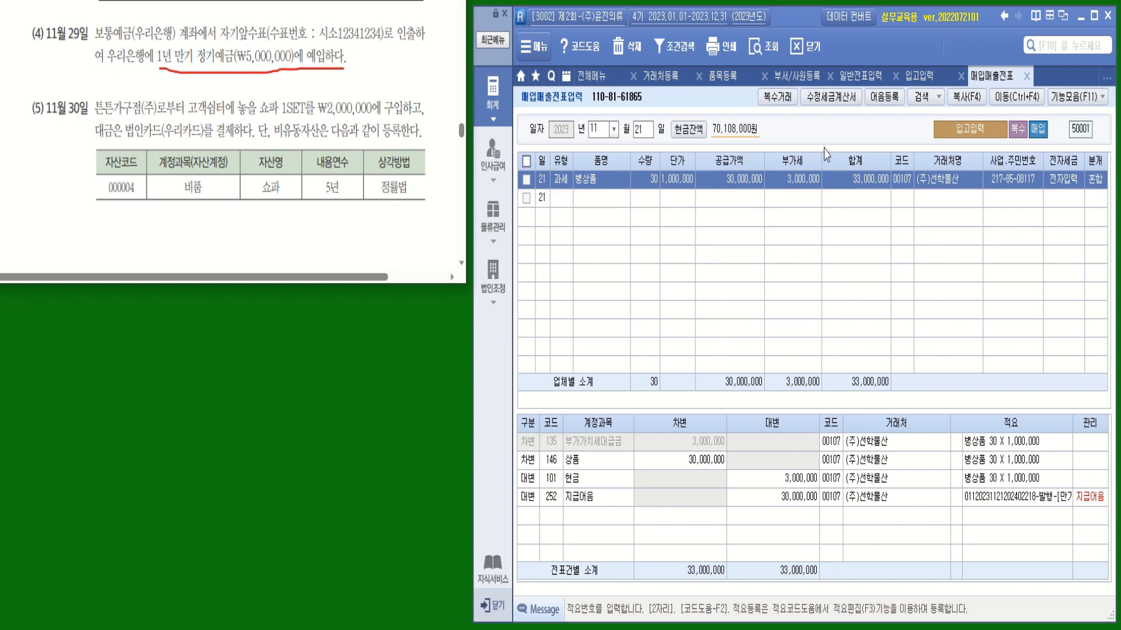
pyautogui.click(860, 77)
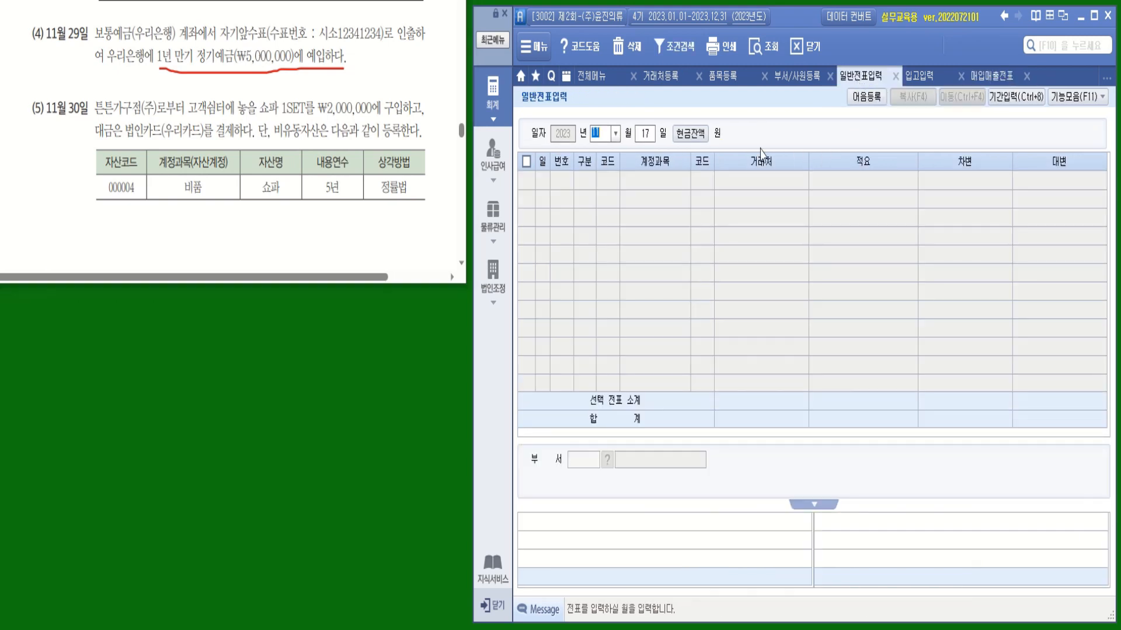
# On Nov 29, debit 104 정기예금 (우리(정기예금)) 5,000,000
pyautogui.write('29')
pyautogui.press('Return')
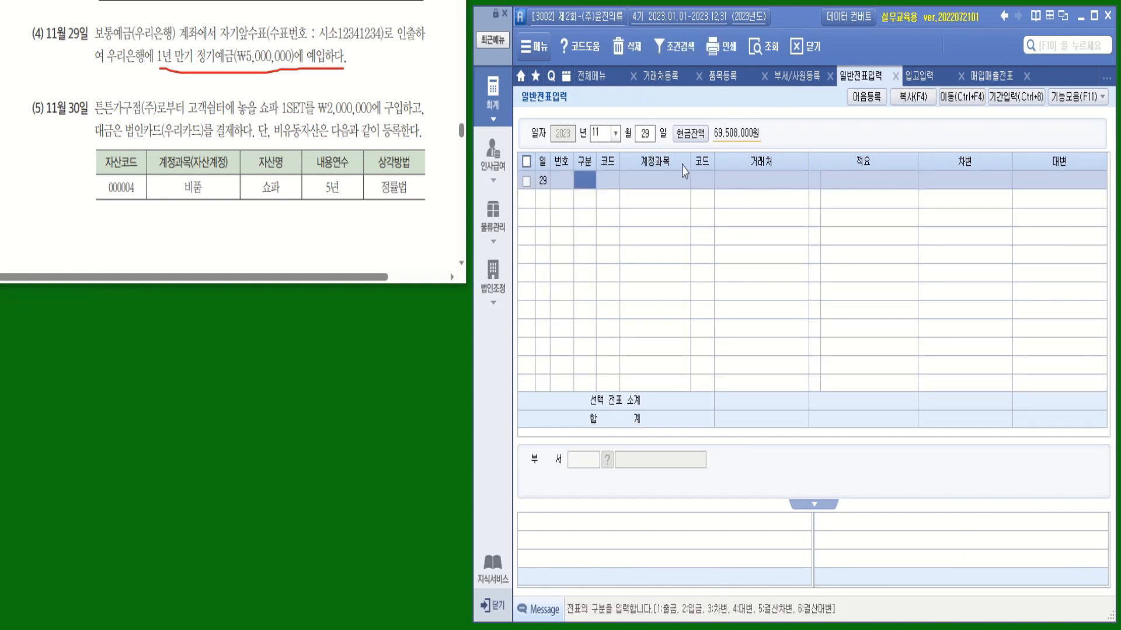
pyautogui.write('3')
pyautogui.press('Return')
pyautogui.write('정기')
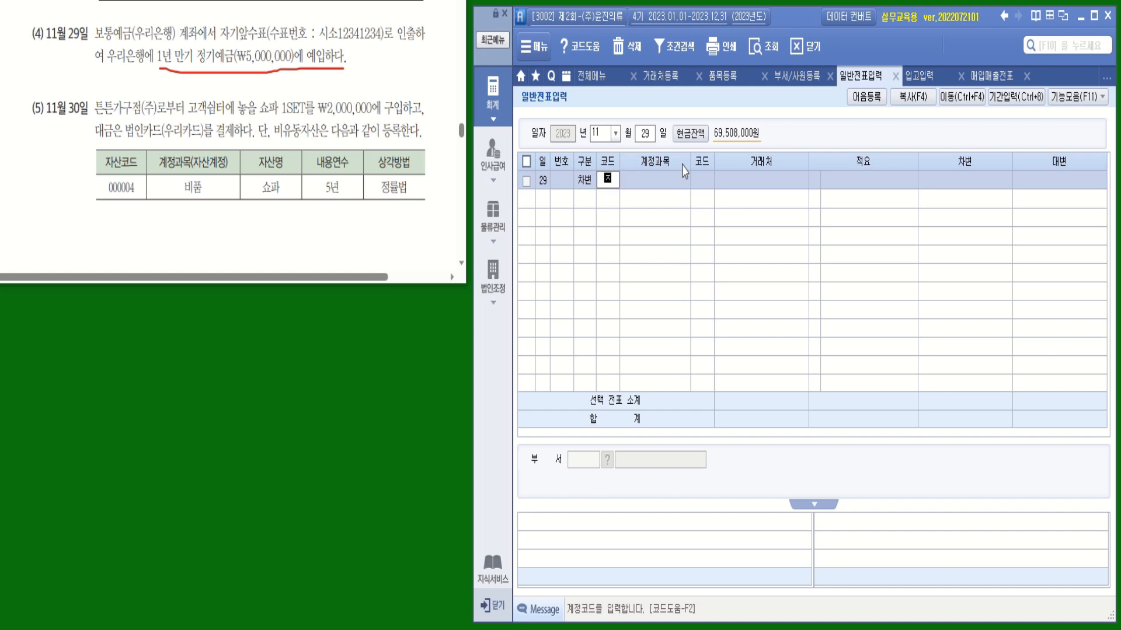
pyautogui.press('Return')
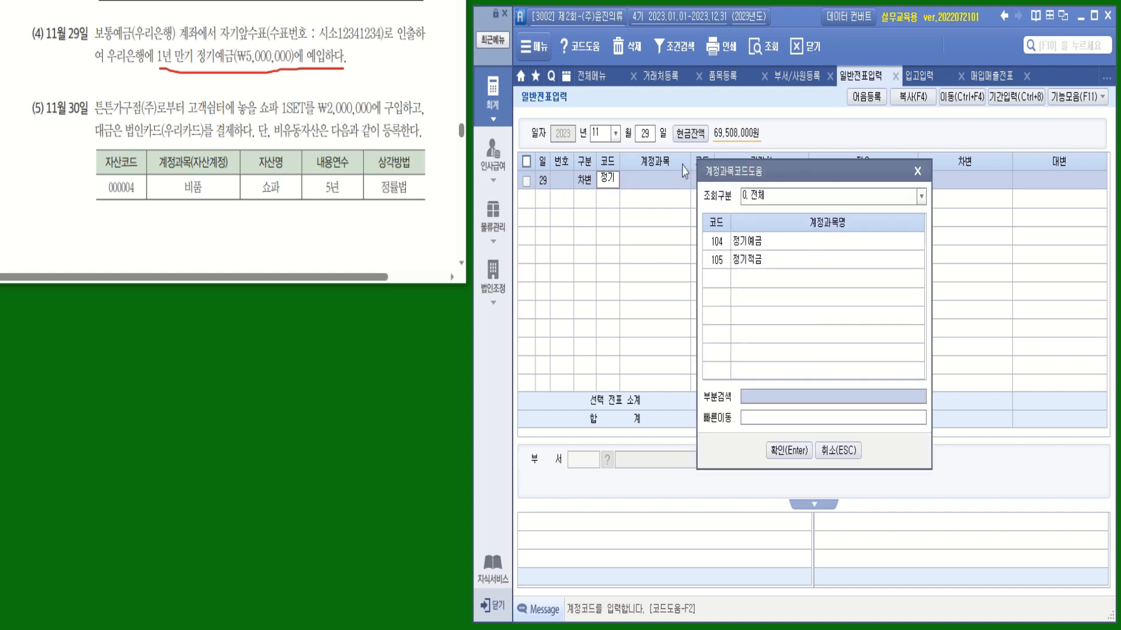
pyautogui.press('Return')
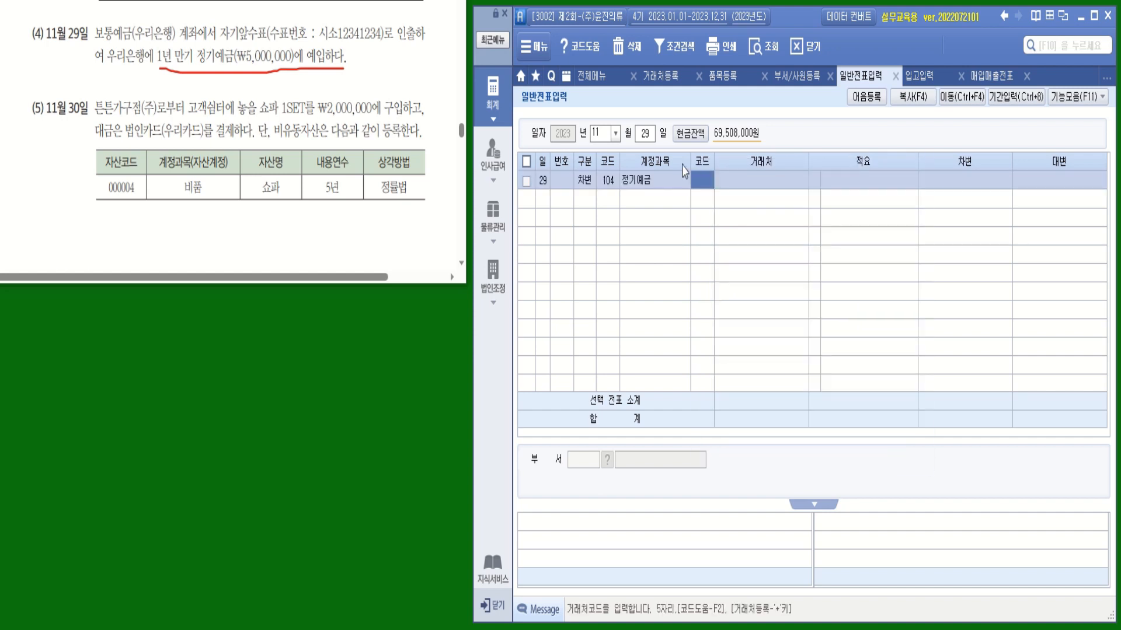
pyautogui.write('우리')
pyautogui.press('Return')
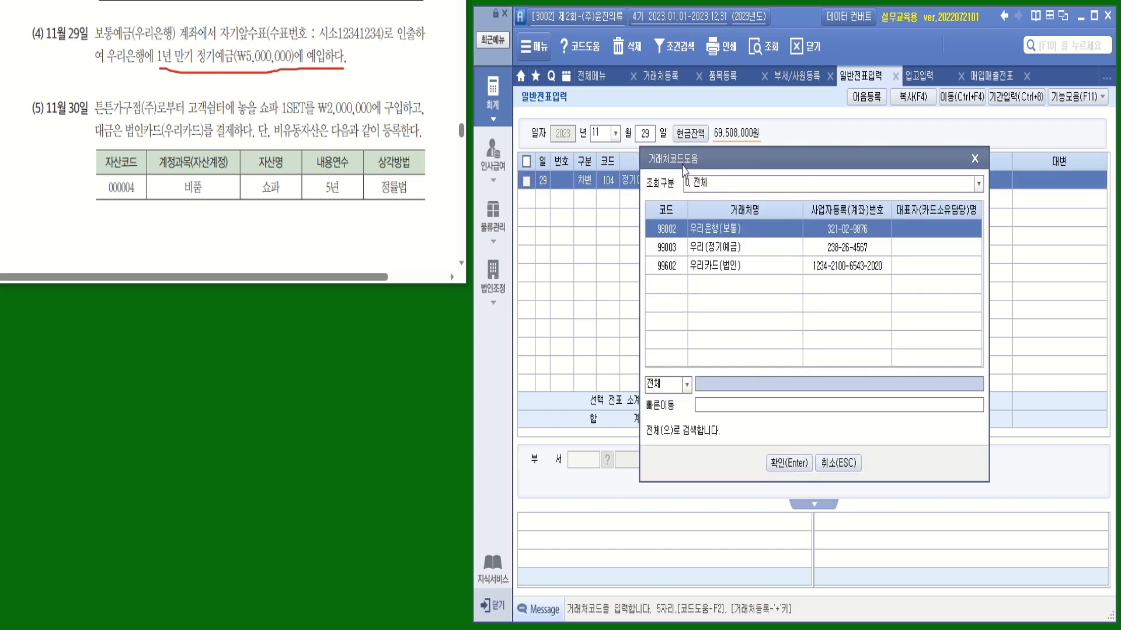
pyautogui.click(745, 251)
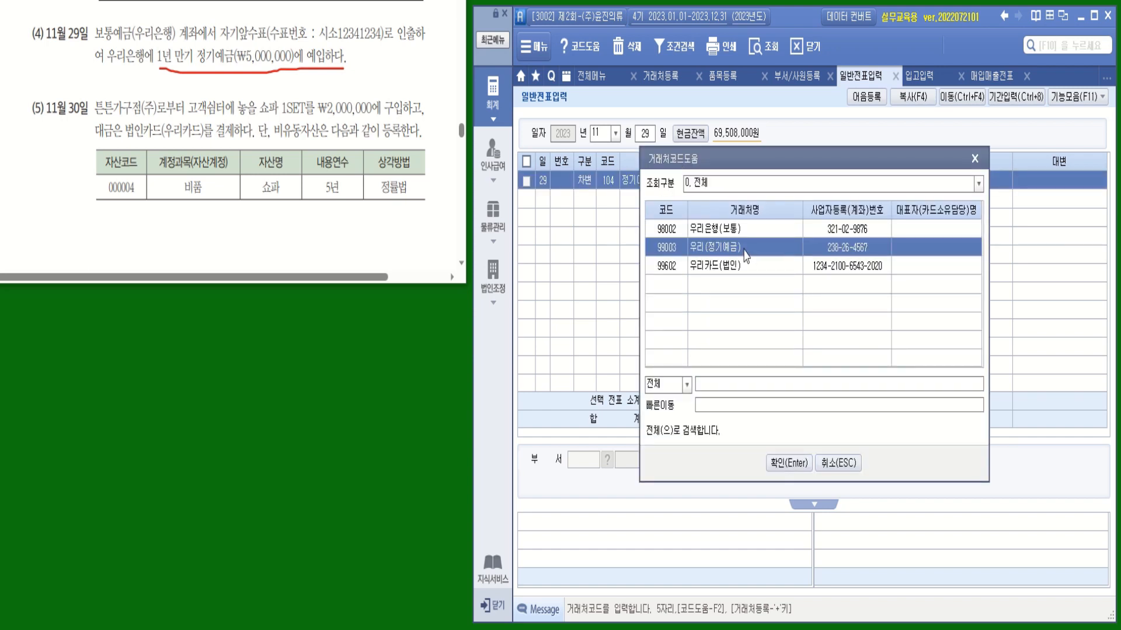
pyautogui.doubleClick(745, 250)
pyautogui.press('Return')
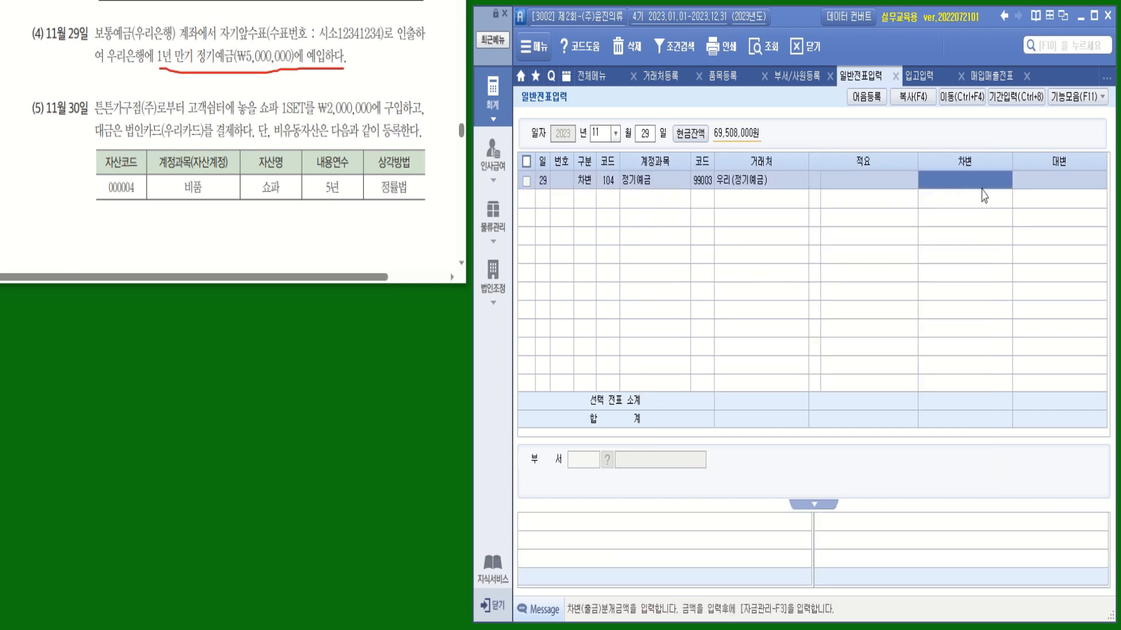
pyautogui.write('5000000')
pyautogui.press('Return')
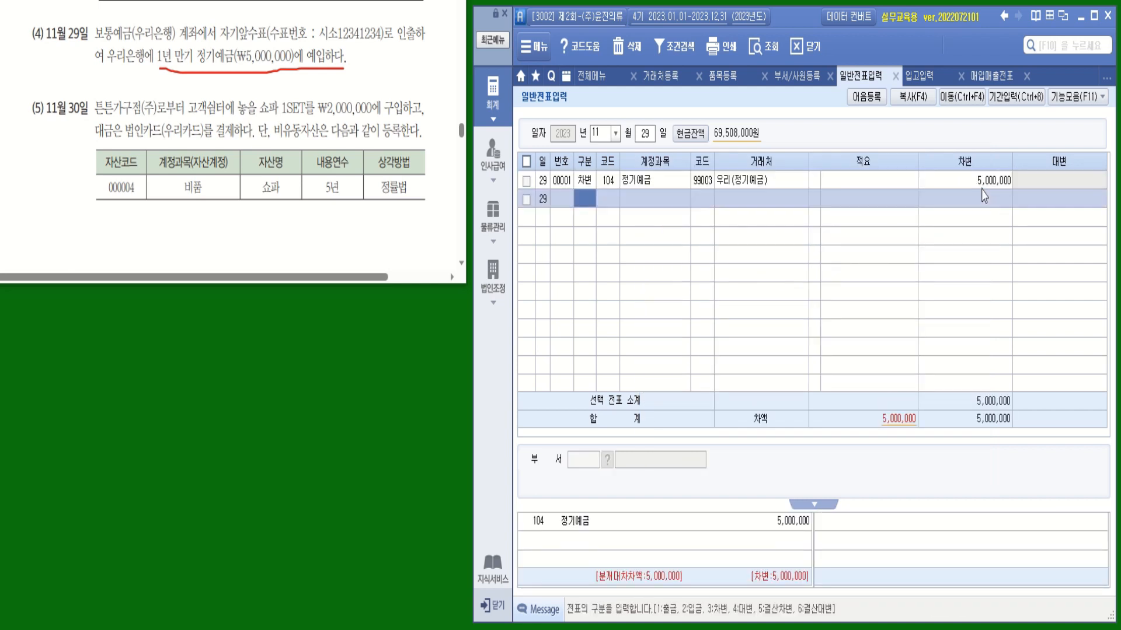
# Credit 103 보통예금 (98002 우리은행(보통)) 5,000,000 to balance the entry
pyautogui.write('4')
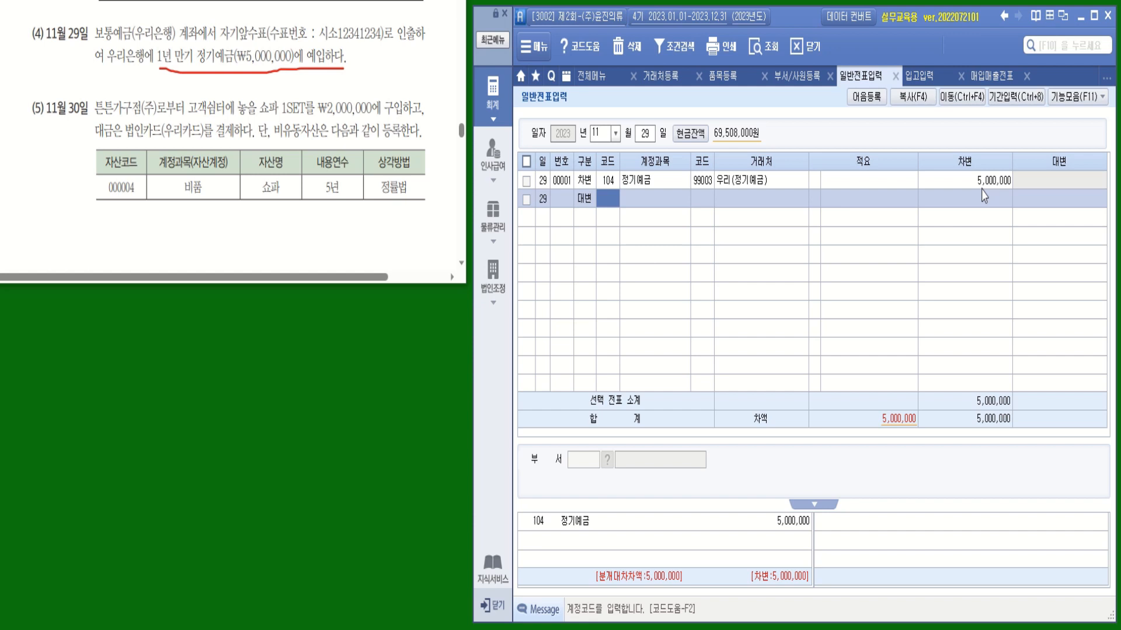
pyautogui.write('보통')
pyautogui.press('Return')
pyautogui.press('Return')
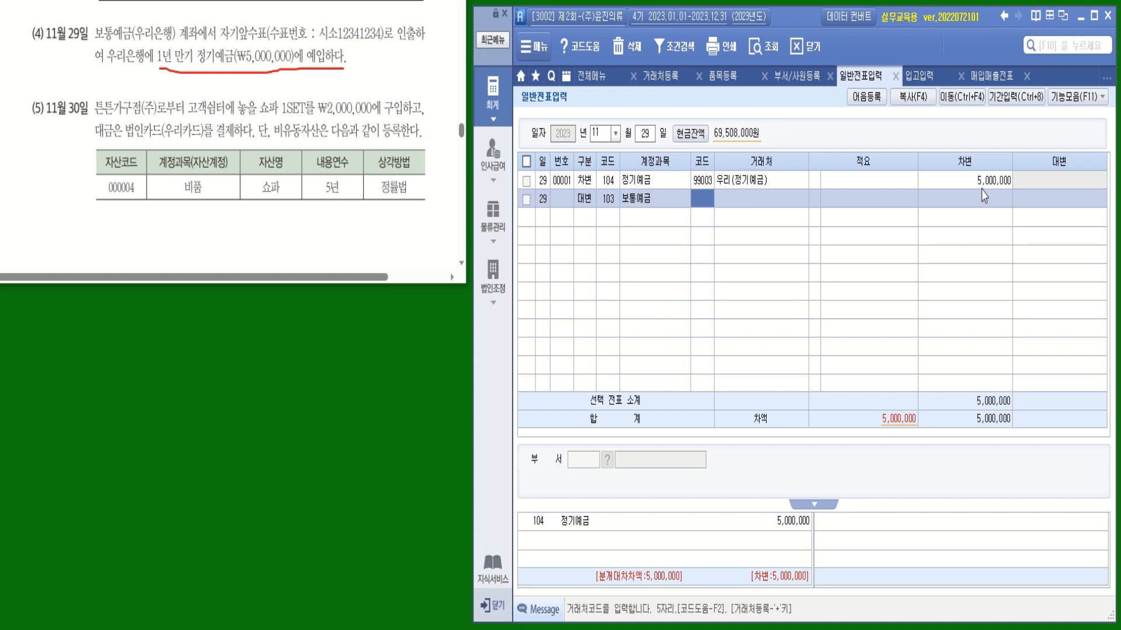
pyautogui.write('보')
pyautogui.write('리')
pyautogui.press('Return')
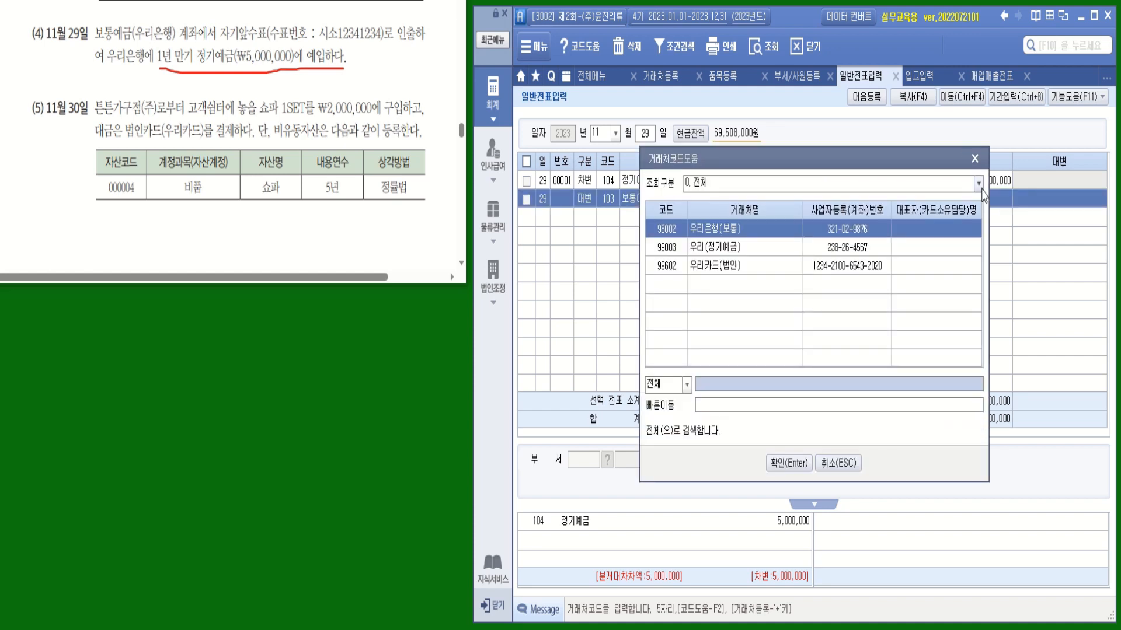
pyautogui.press('Return')
pyautogui.press('Return')
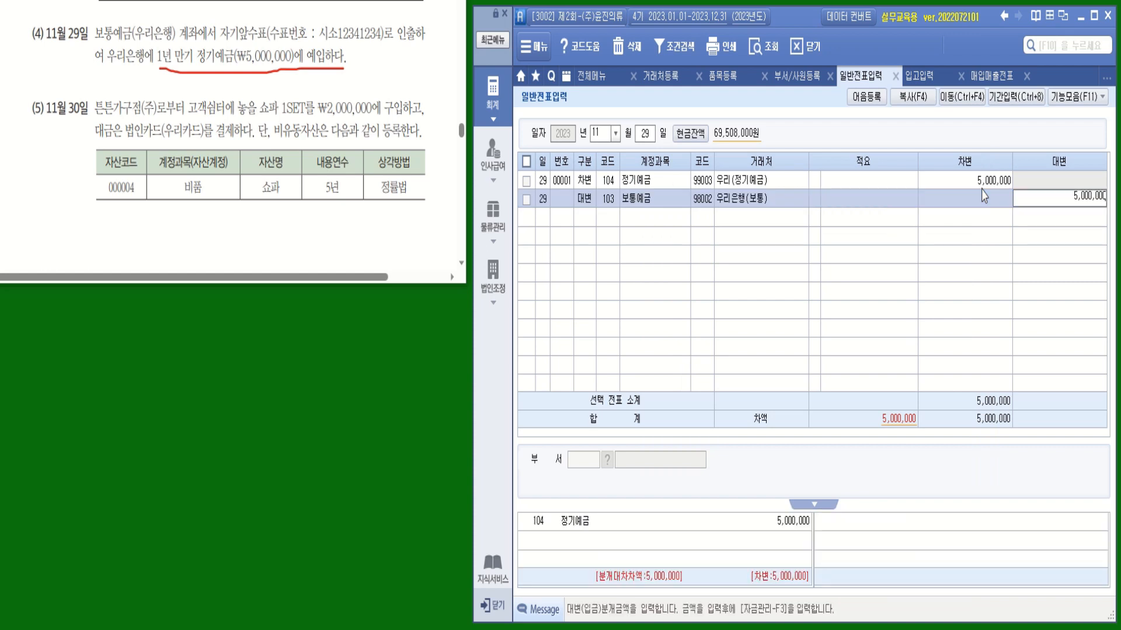
pyautogui.press('Return')
pyautogui.press('Return')
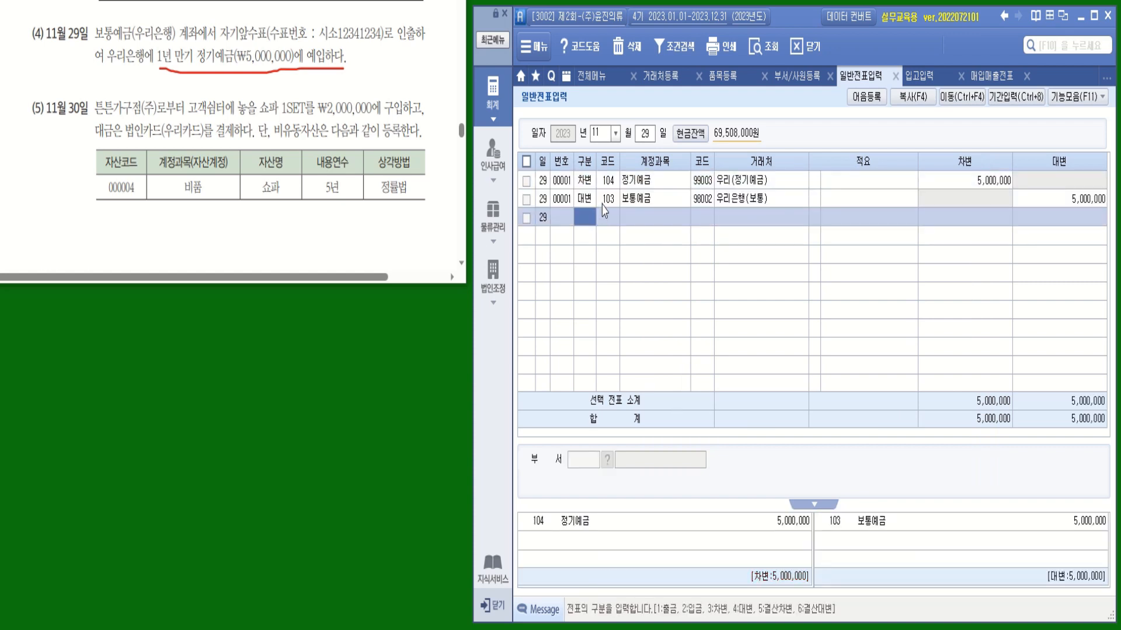
pyautogui.press('ctrl')
pyautogui.press('ctrl')
pyautogui.press('ctrl')
pyautogui.moveTo(281, 116); pyautogui.dragTo(305, 113)
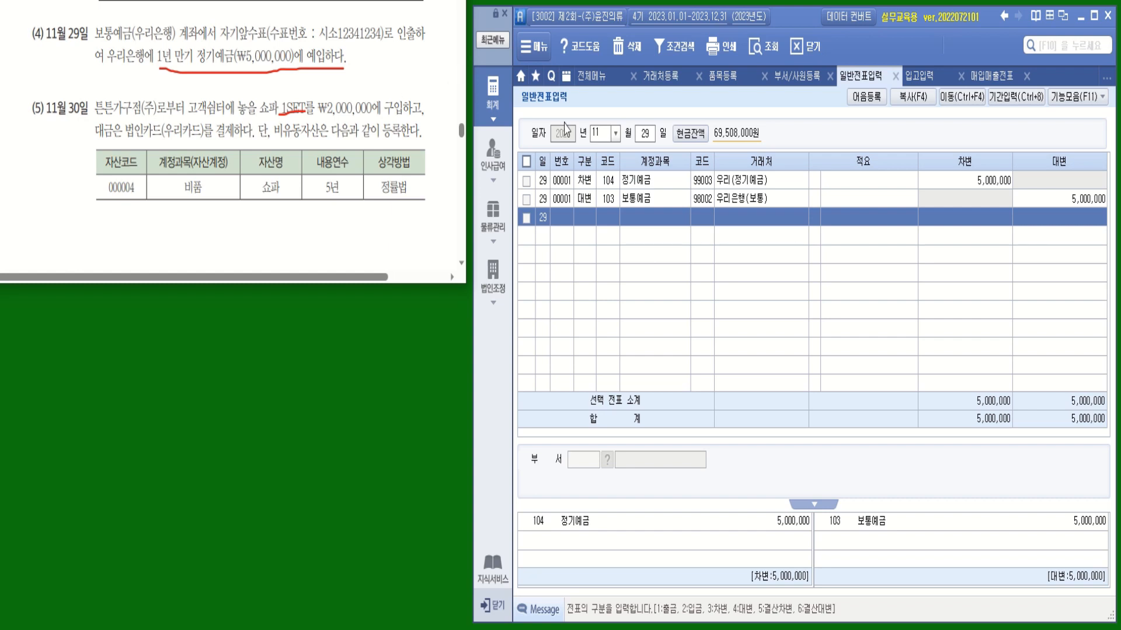
# Change the entry day to 30 and add a debit line (구분 3) for 212 비품 of 2,000,000
pyautogui.click(645, 133)
pyautogui.write('30')
pyautogui.press('Return')
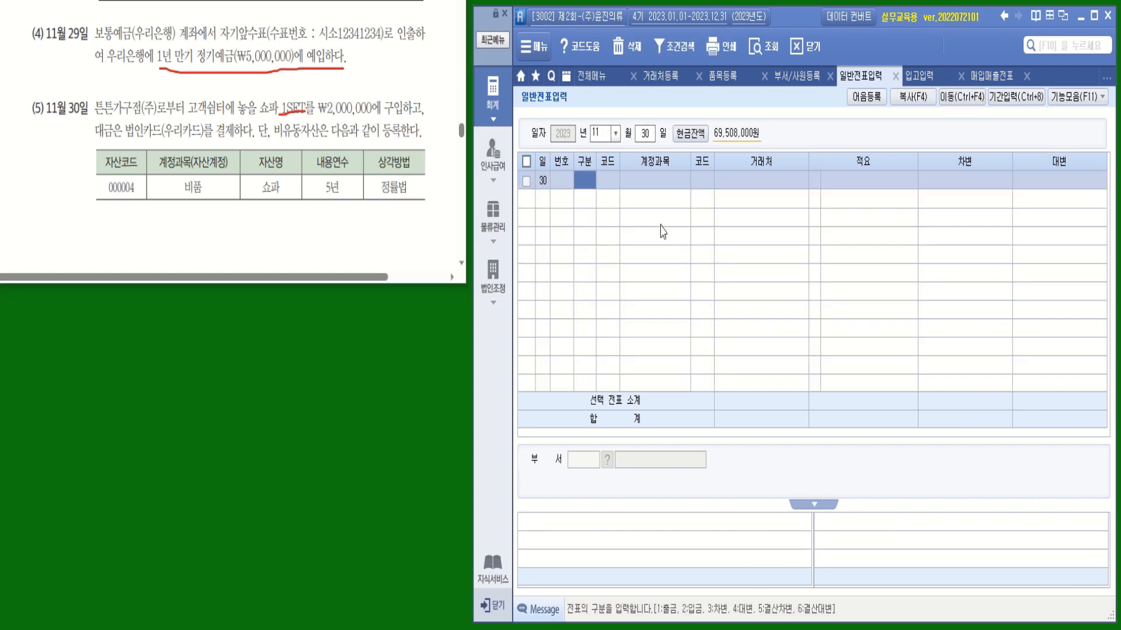
pyautogui.write('3')
pyautogui.press('Return')
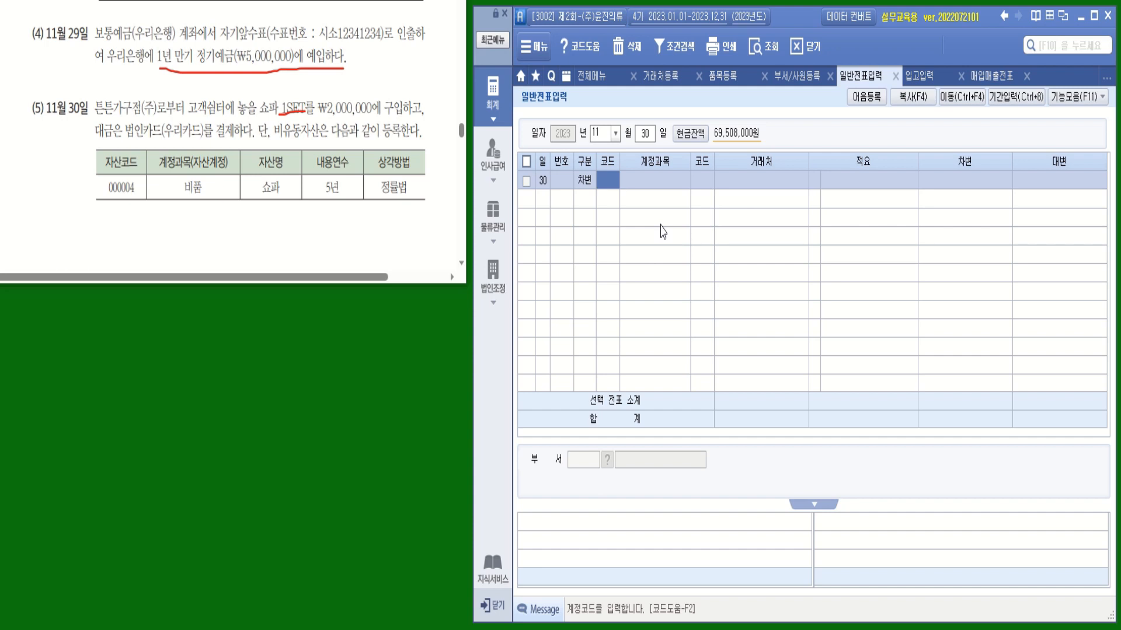
pyautogui.write('비품')
pyautogui.press('Return')
pyautogui.press('Return')
pyautogui.press('Return')
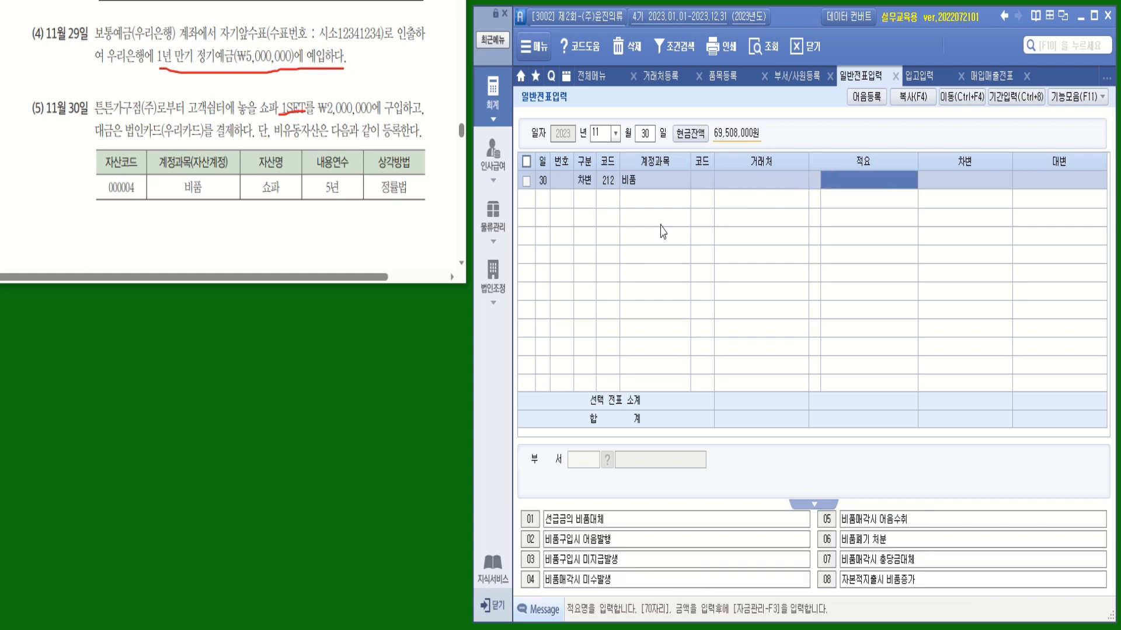
pyautogui.press('Return')
pyautogui.write('2000000')
pyautogui.press('Return')
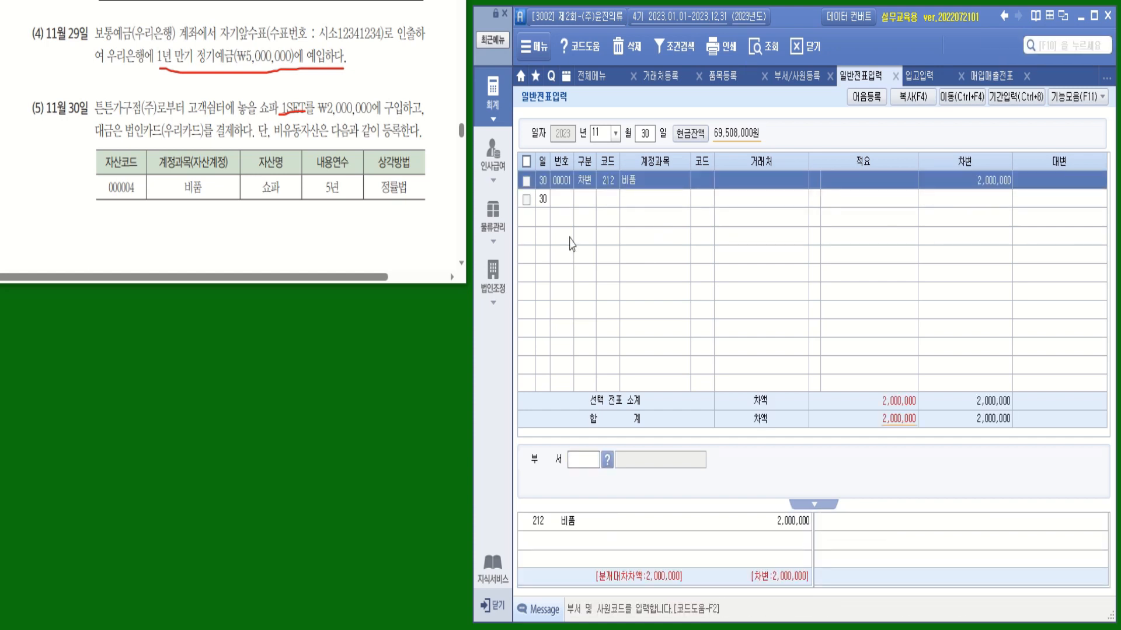
# Credit 253 미지급금 2,000,000 to partner 99602 우리카드(법인) (구분 4), balancing the voucher
pyautogui.click(584, 199)
pyautogui.write('4')
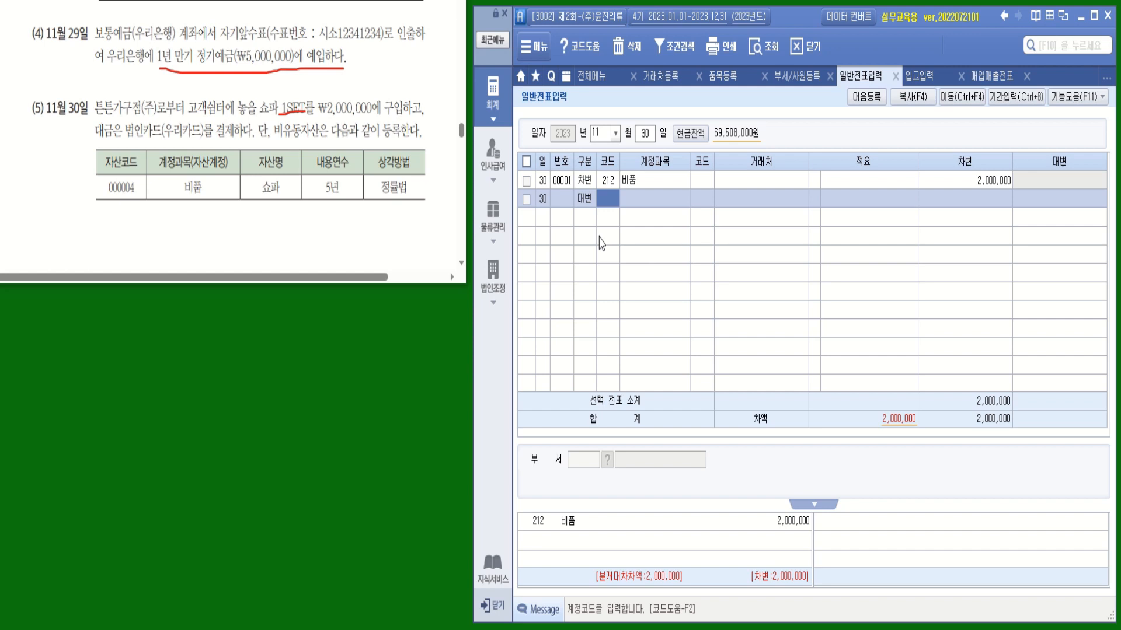
pyautogui.write('미지')
pyautogui.press('Return')
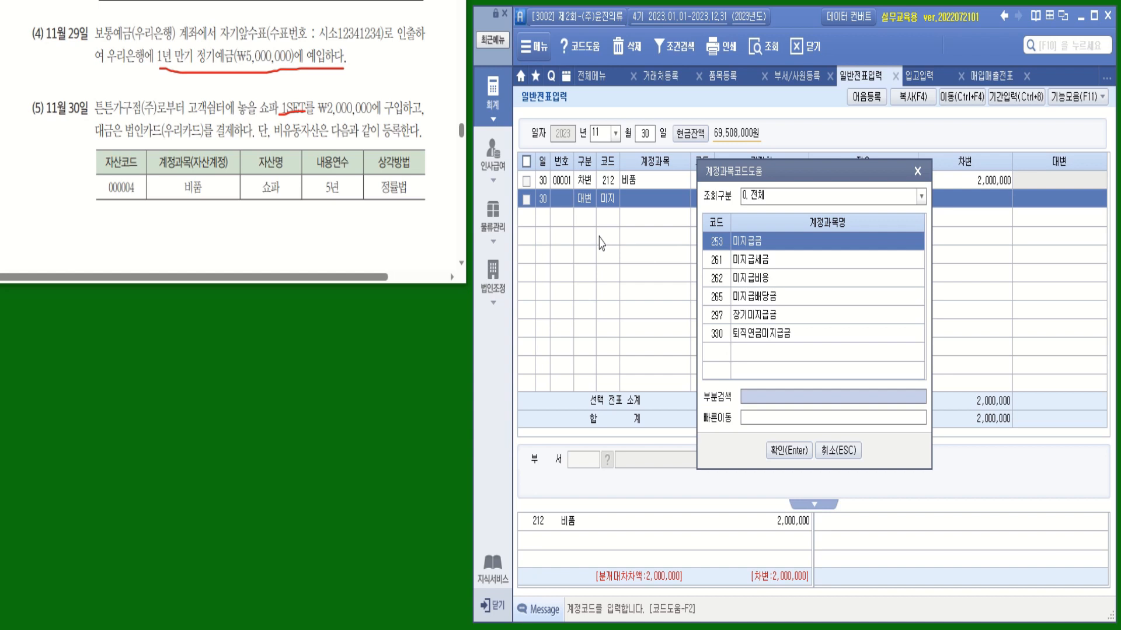
pyautogui.click(760, 246)
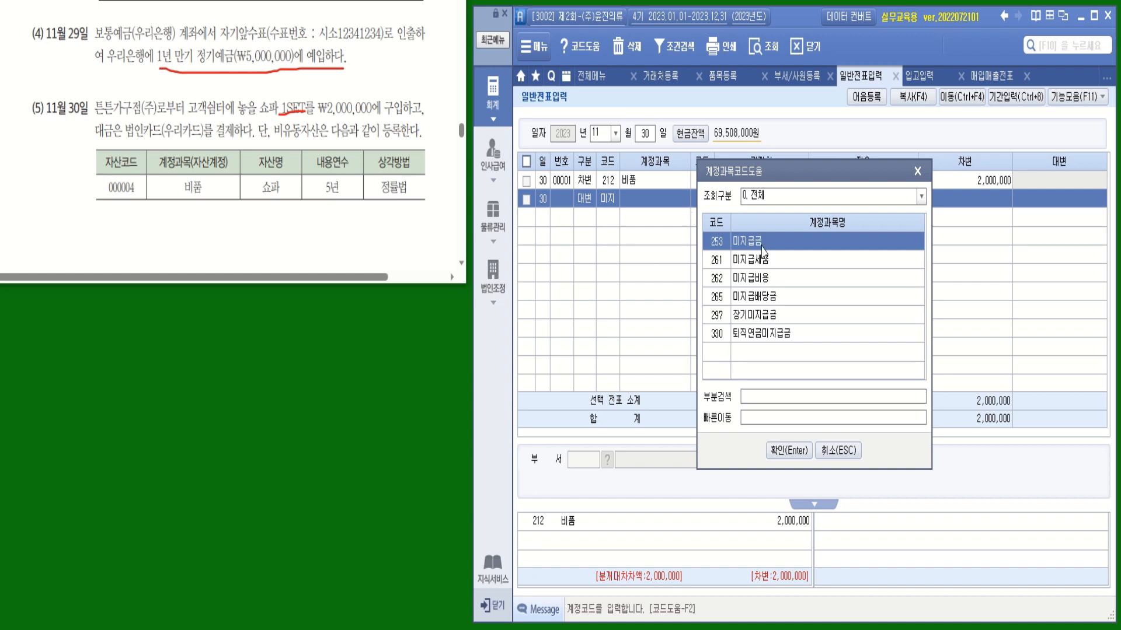
pyautogui.doubleClick(761, 246)
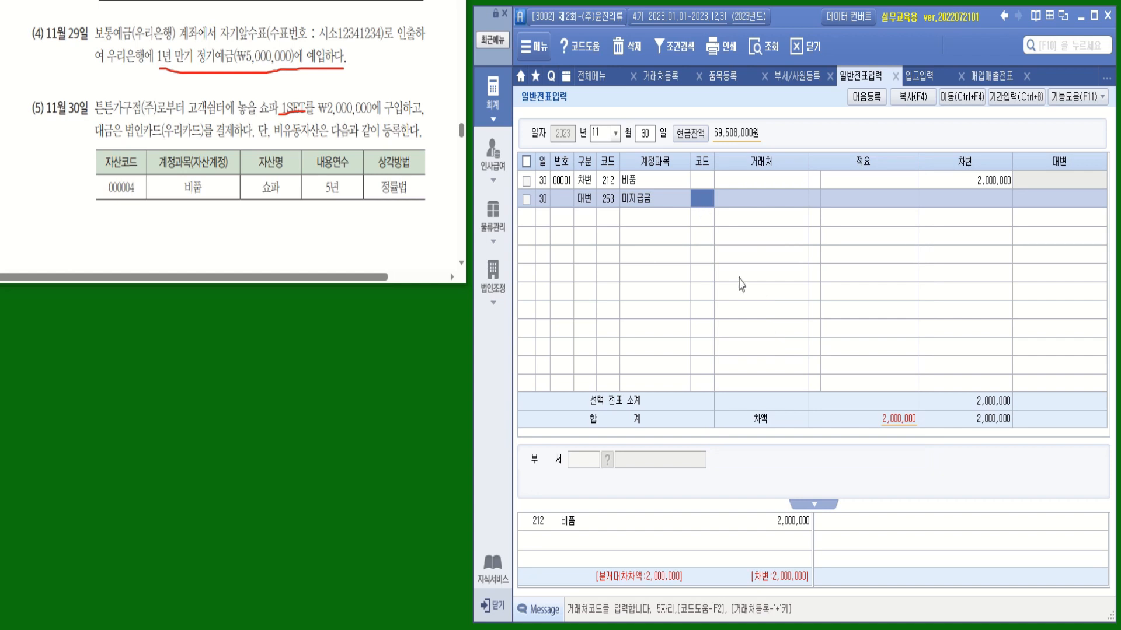
pyautogui.write('우리')
pyautogui.press('Return')
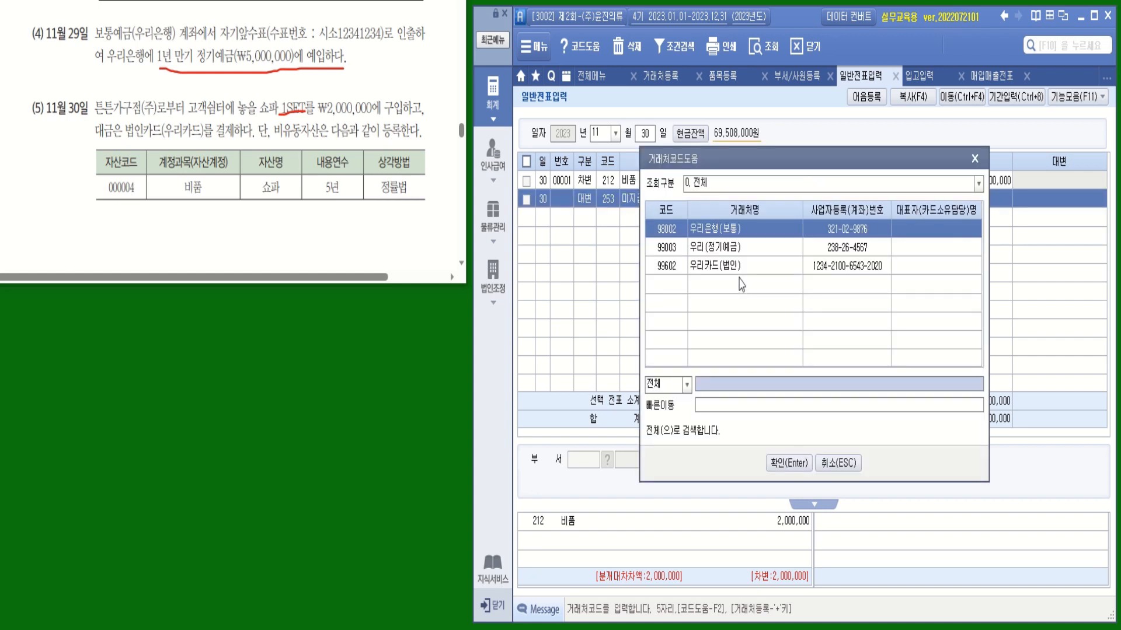
pyautogui.click(737, 267)
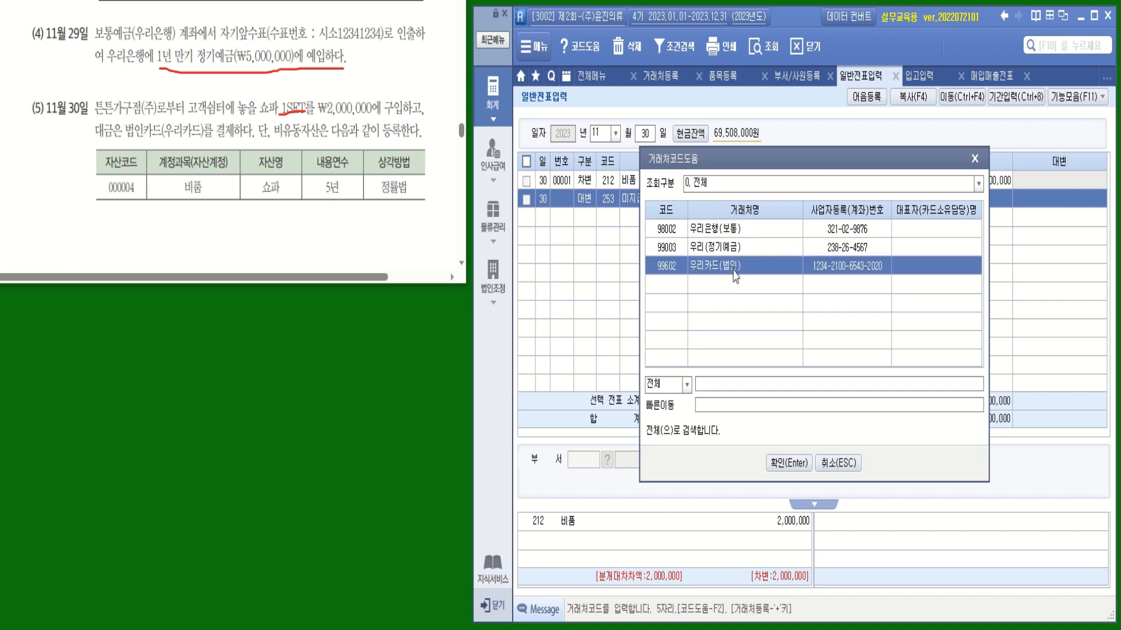
pyautogui.press('Return')
pyautogui.press('Return')
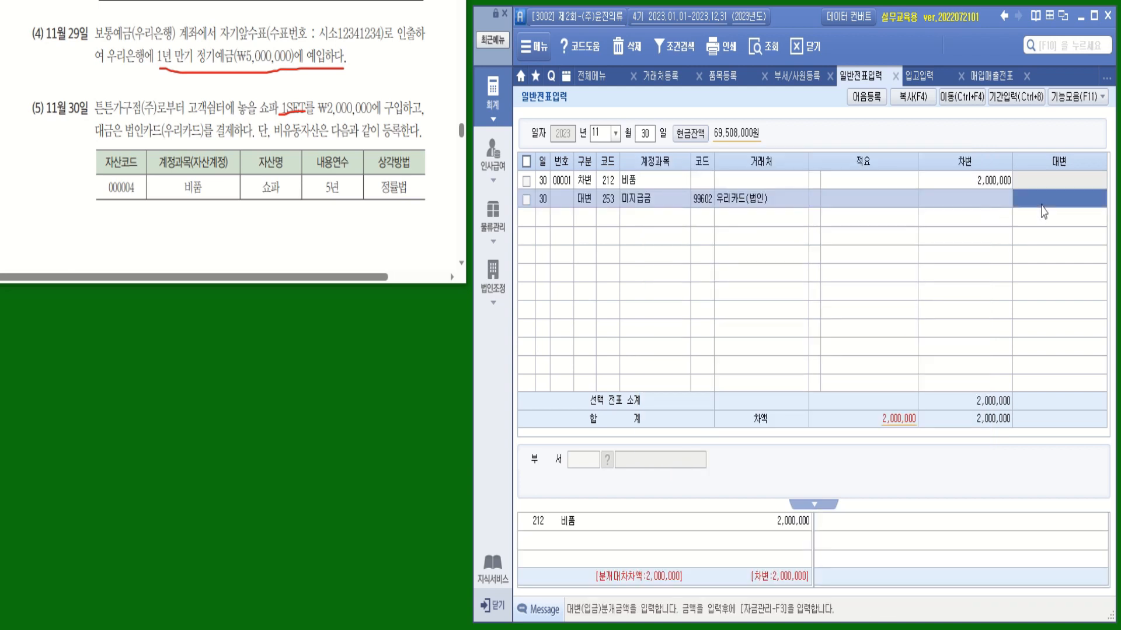
pyautogui.press('Return')
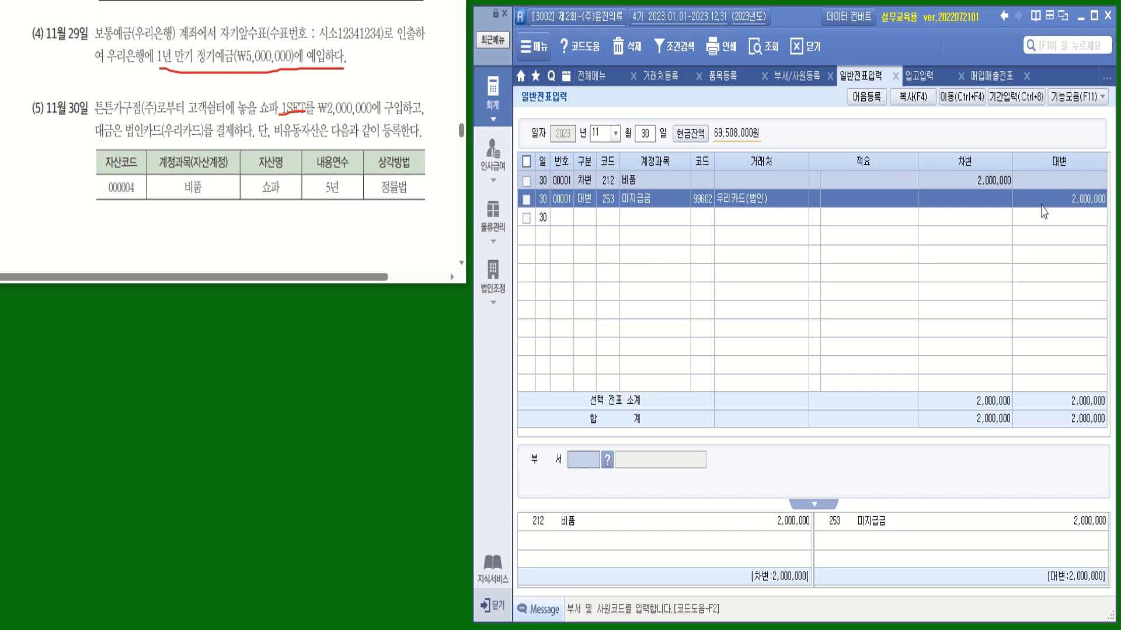
pyautogui.click(615, 218)
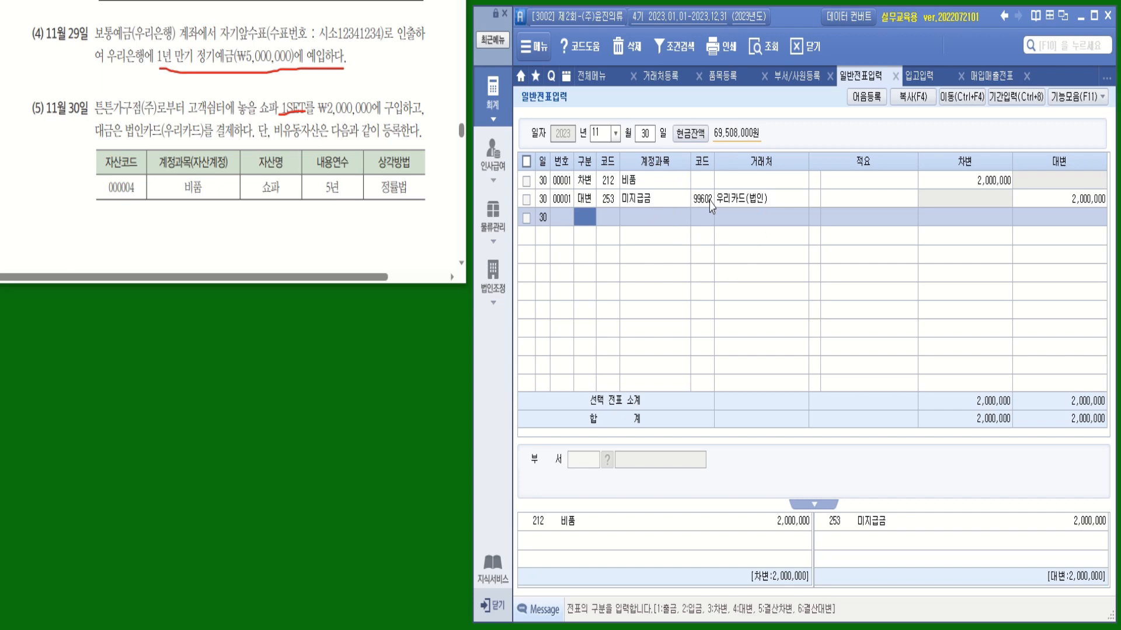
# Bring up the full 재무회계 menu listing every accounting screen
pyautogui.click(596, 89)
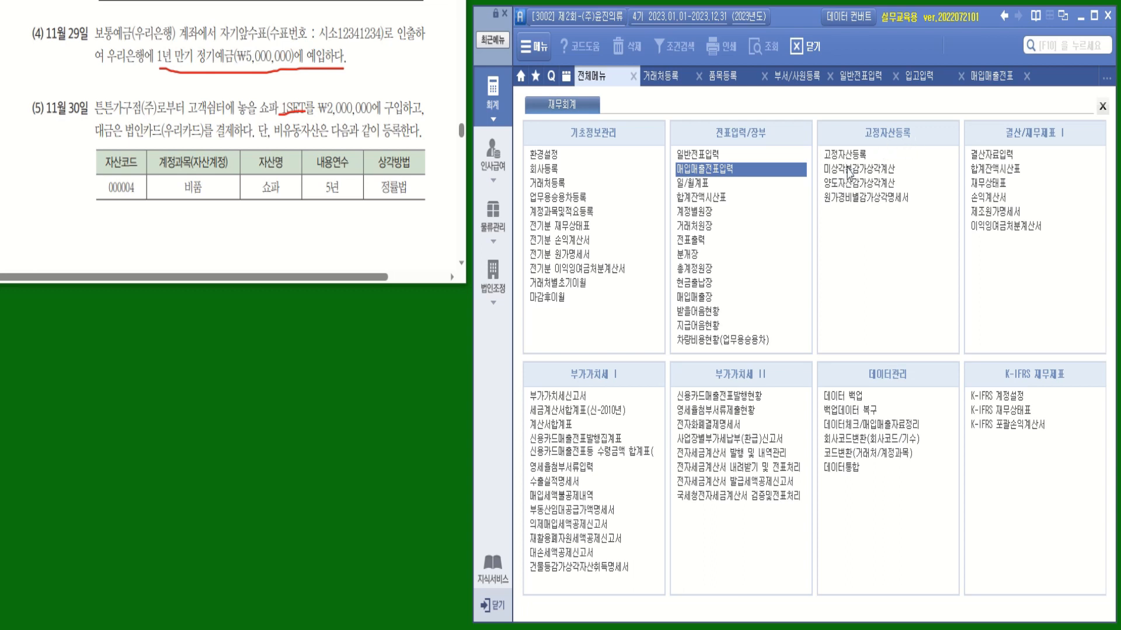
# Open 고정자산등록 filtered to account 212 비품 and start new asset code 000004 in row 4
pyautogui.click(846, 157)
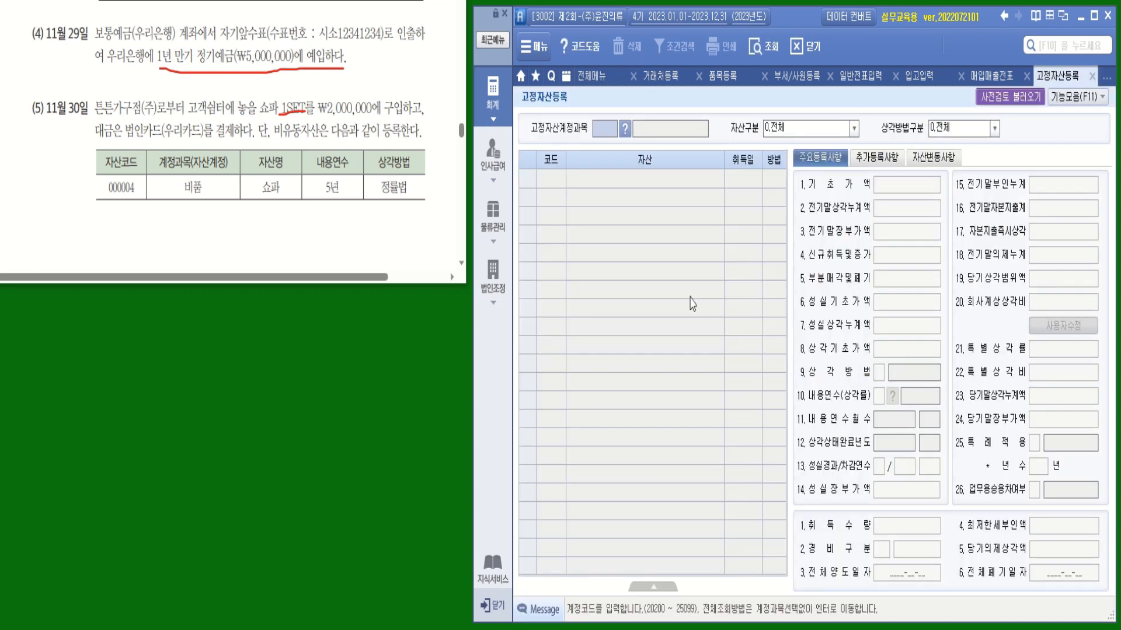
pyautogui.press('Return')
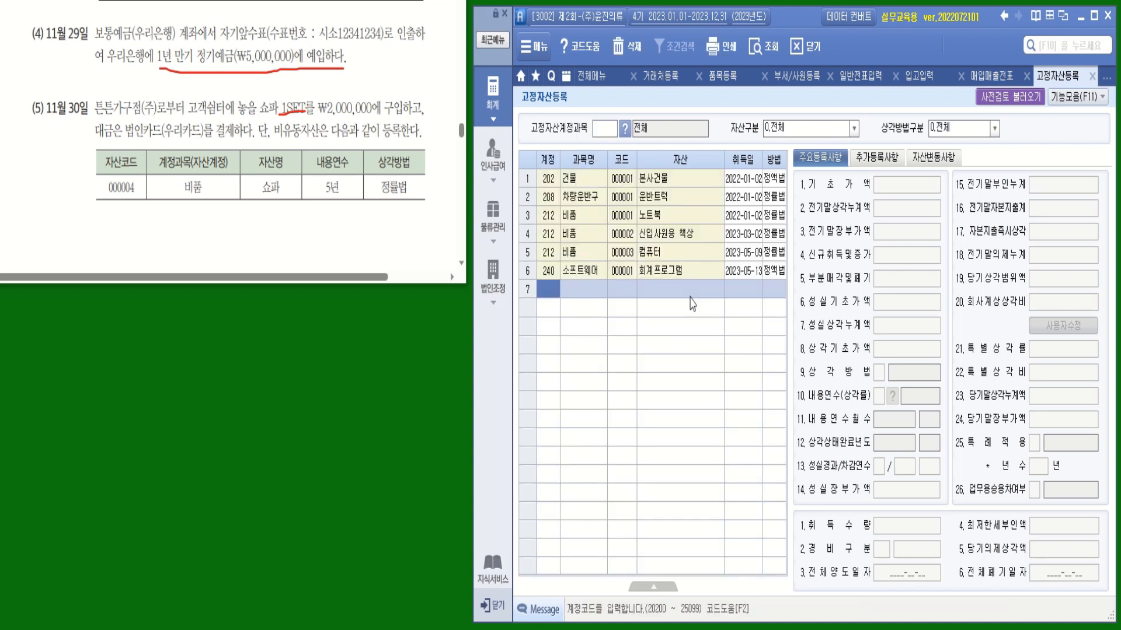
pyautogui.click(625, 133)
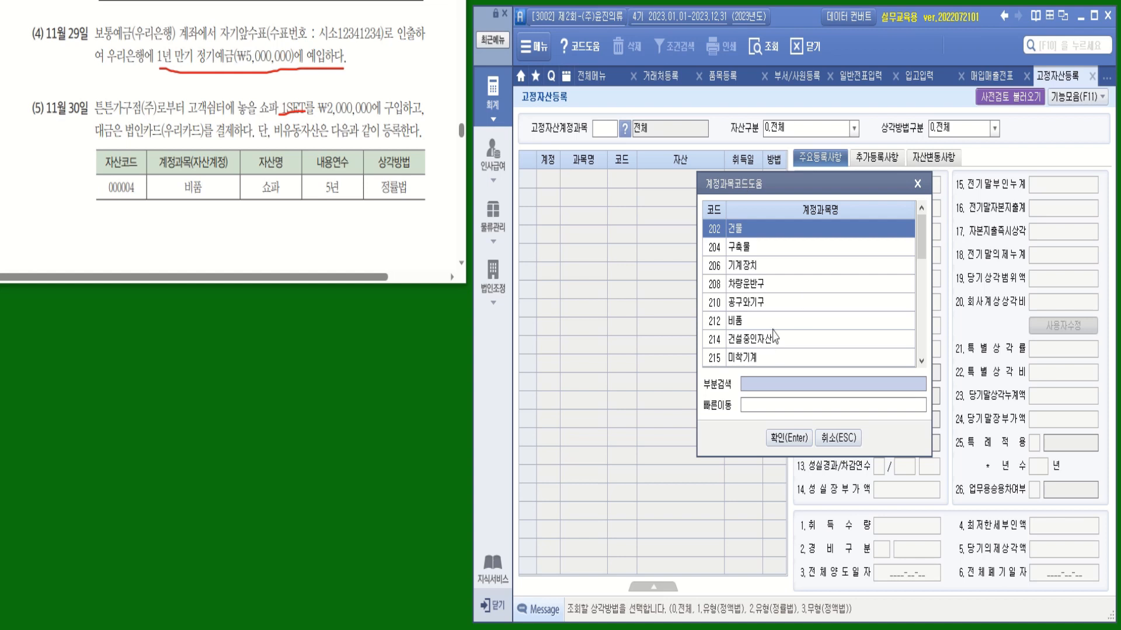
pyautogui.doubleClick(754, 322)
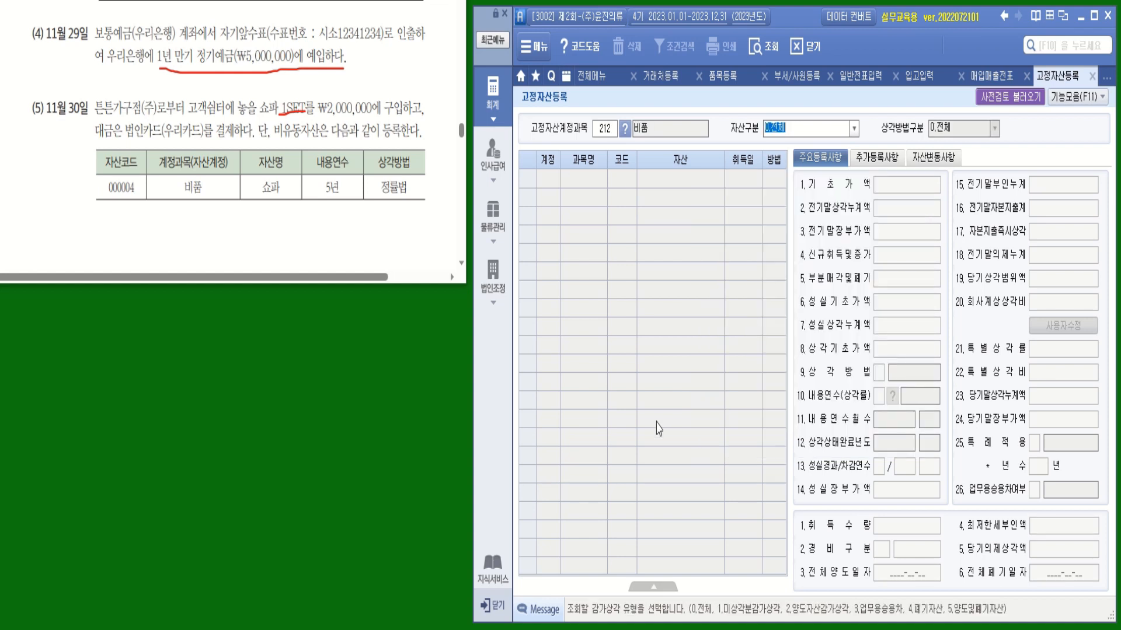
pyautogui.press('Return')
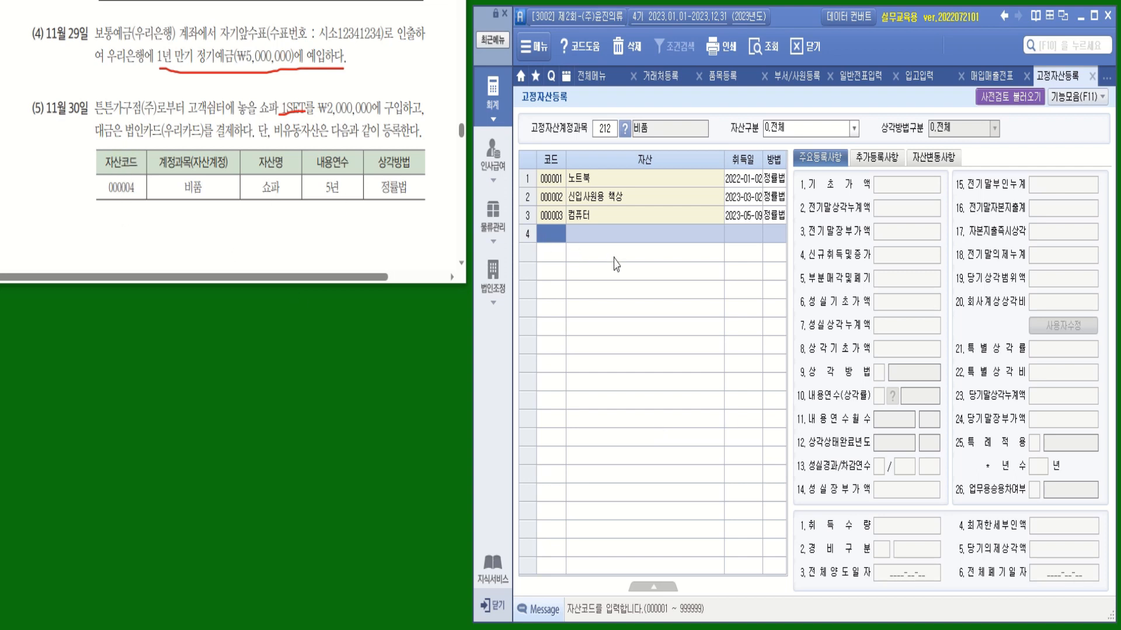
pyautogui.write('000004')
pyautogui.press('Return')
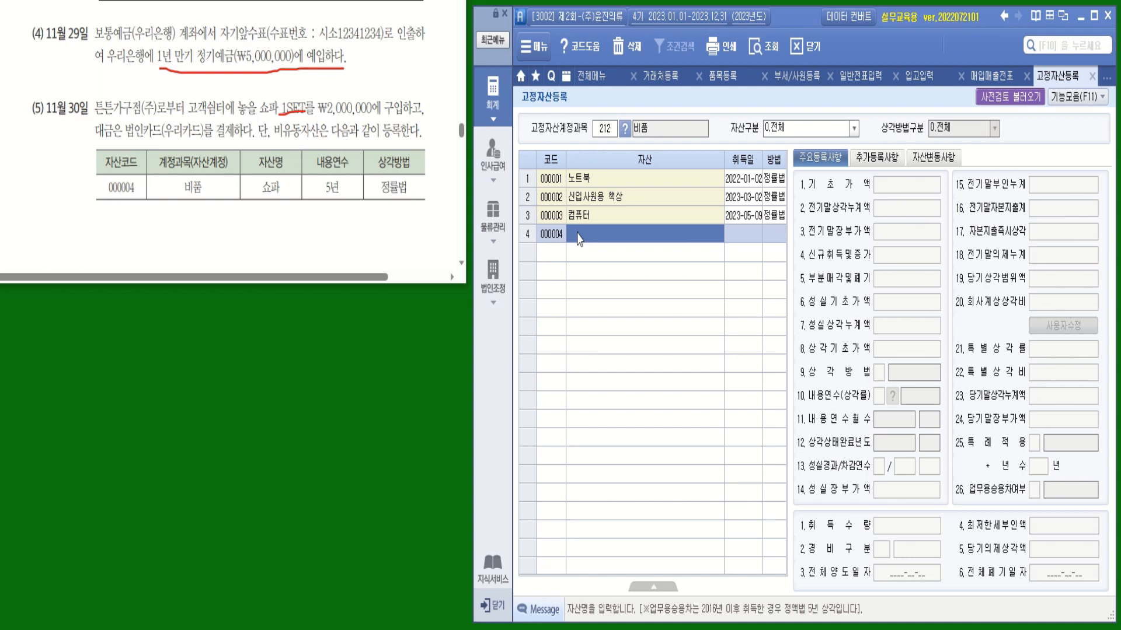
# Enter asset 쇼파, acquired 2023-11-30, with a 2,000,000 new acquisition amount
pyautogui.write('쇼')
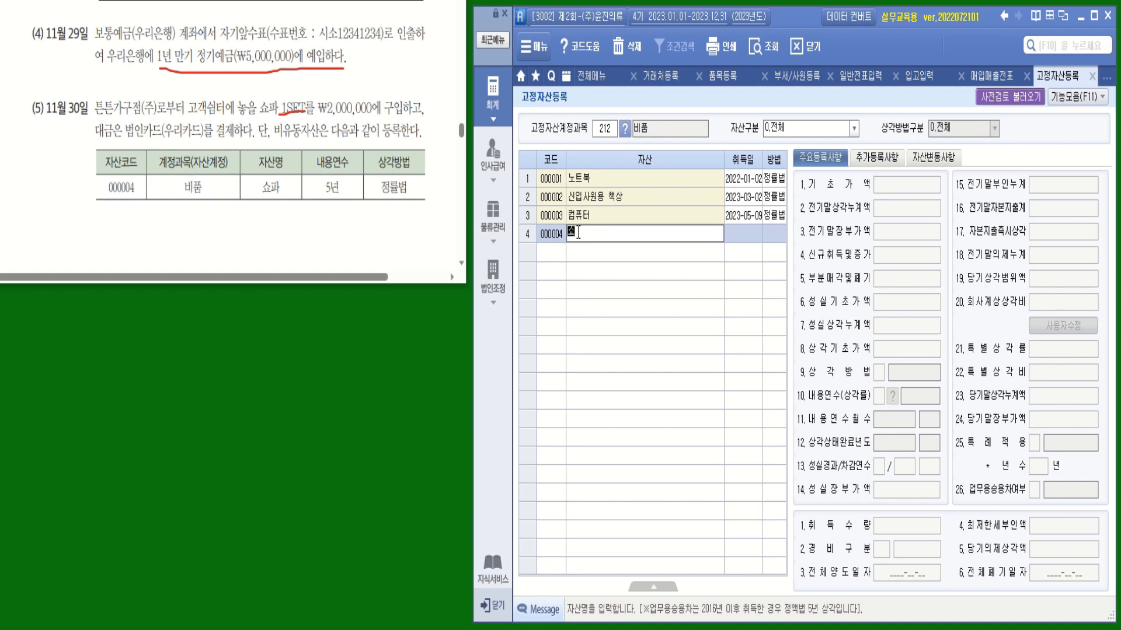
pyautogui.write('파')
pyautogui.press('Return')
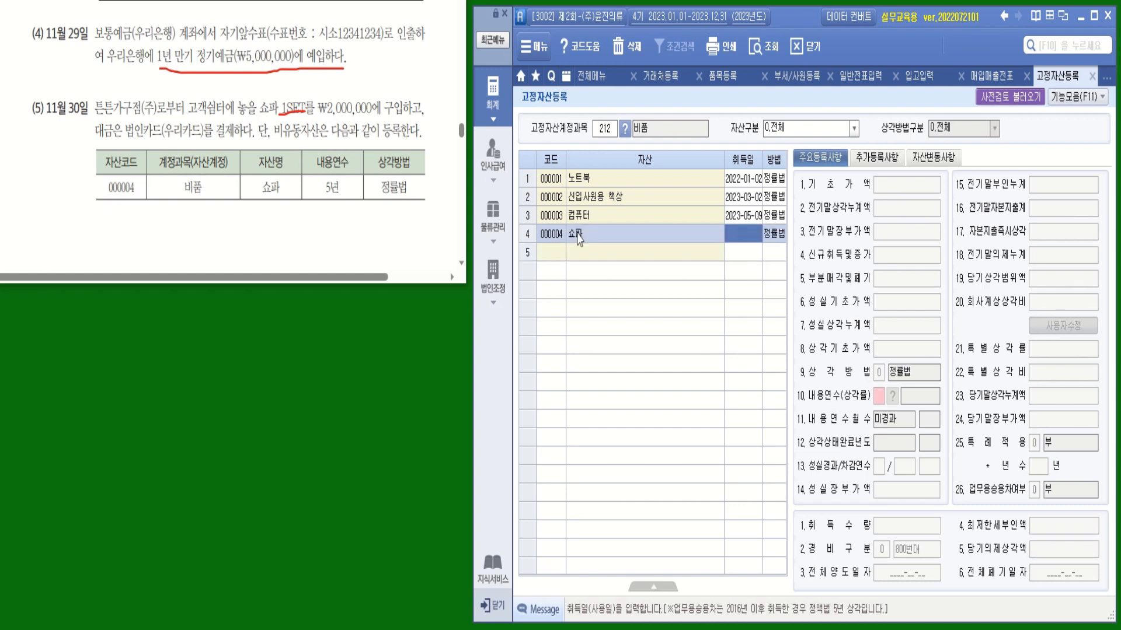
pyautogui.write('2023-11-30')
pyautogui.press('Return')
pyautogui.moveTo(85, 114)
pyautogui.mouseDown()
pyautogui.moveTo(54, 81)
pyautogui.moveTo(76, 115)
pyautogui.moveTo(89, 112)
pyautogui.mouseUp()
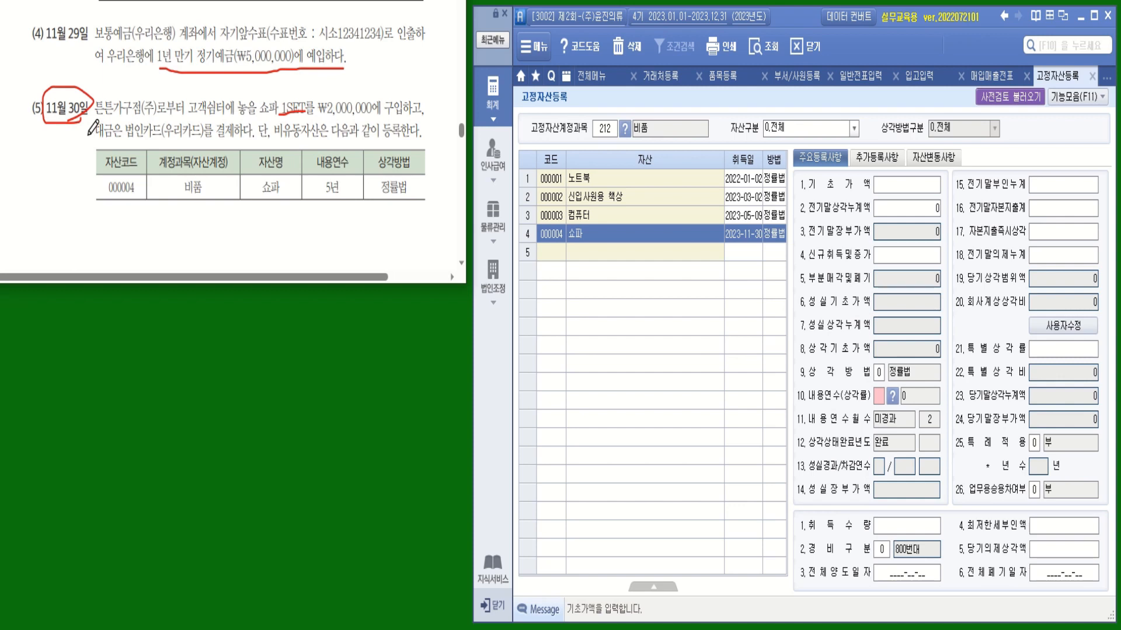
pyautogui.click(903, 260)
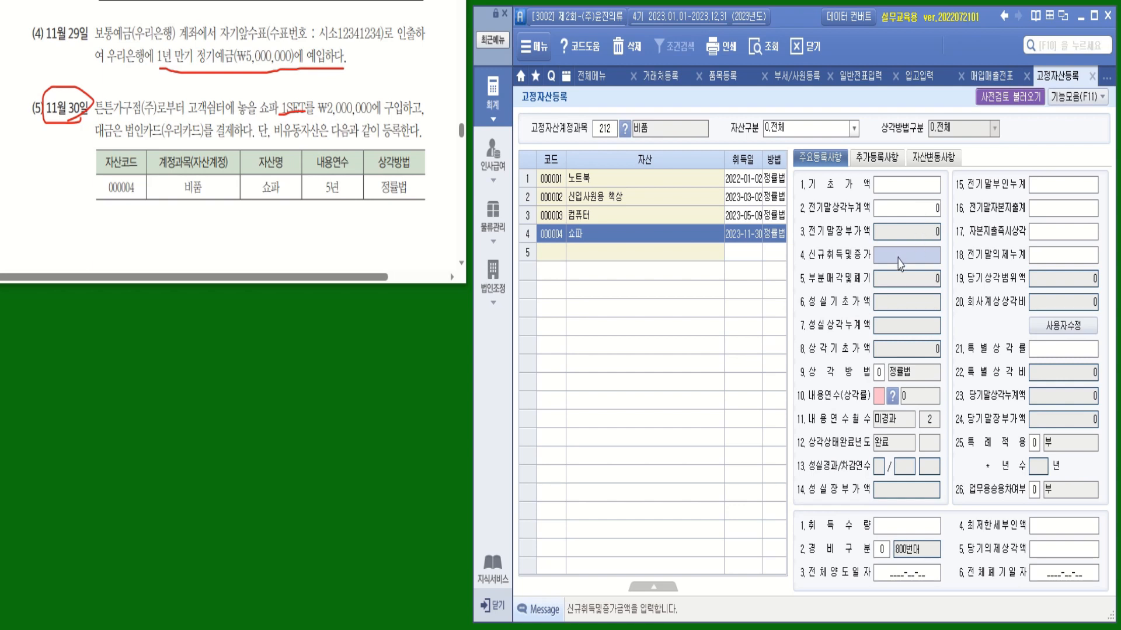
pyautogui.write('2000000')
pyautogui.press('Return')
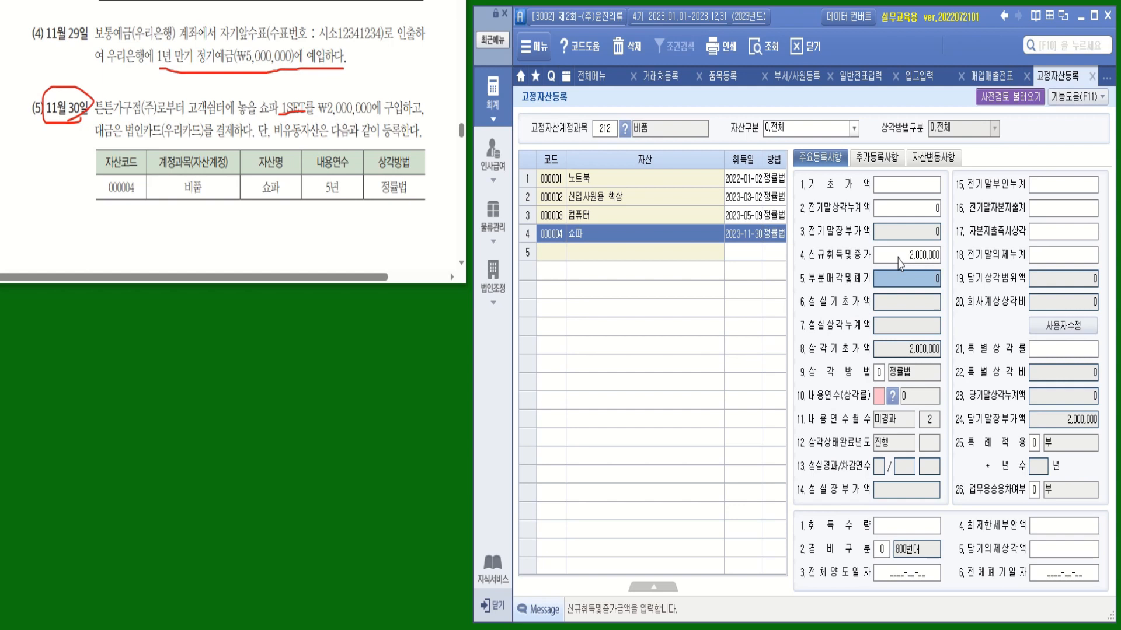
# Give the asset a 5-year useful life, quantity 1, and expense type 800번대
pyautogui.click(879, 397)
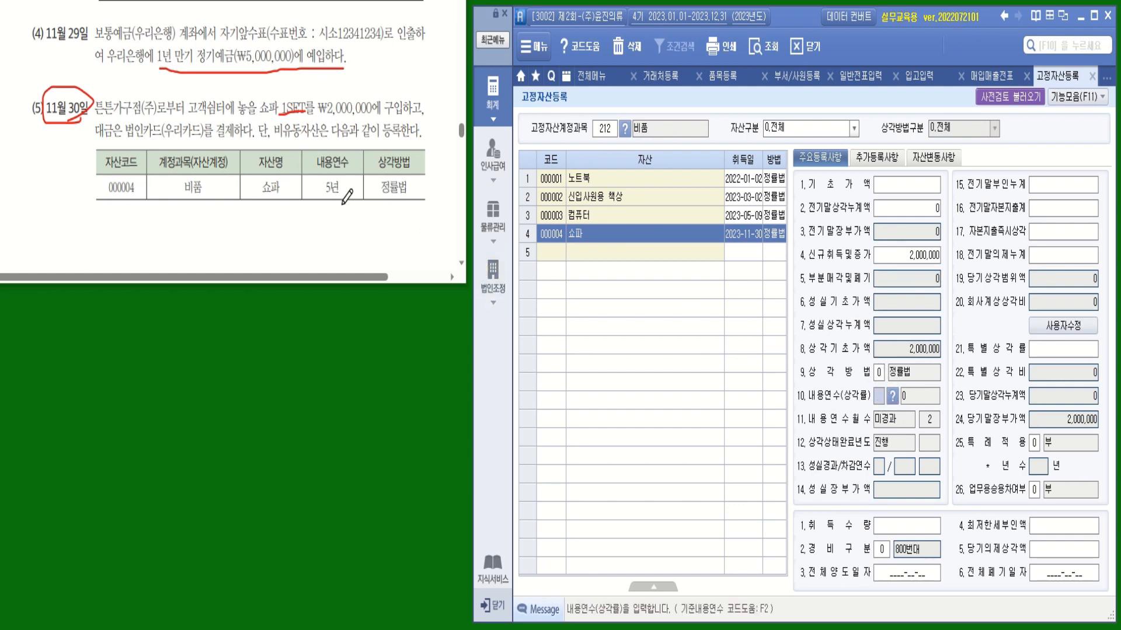
pyautogui.moveTo(343, 204)
pyautogui.mouseDown()
pyautogui.moveTo(309, 158)
pyautogui.moveTo(349, 195)
pyautogui.mouseUp()
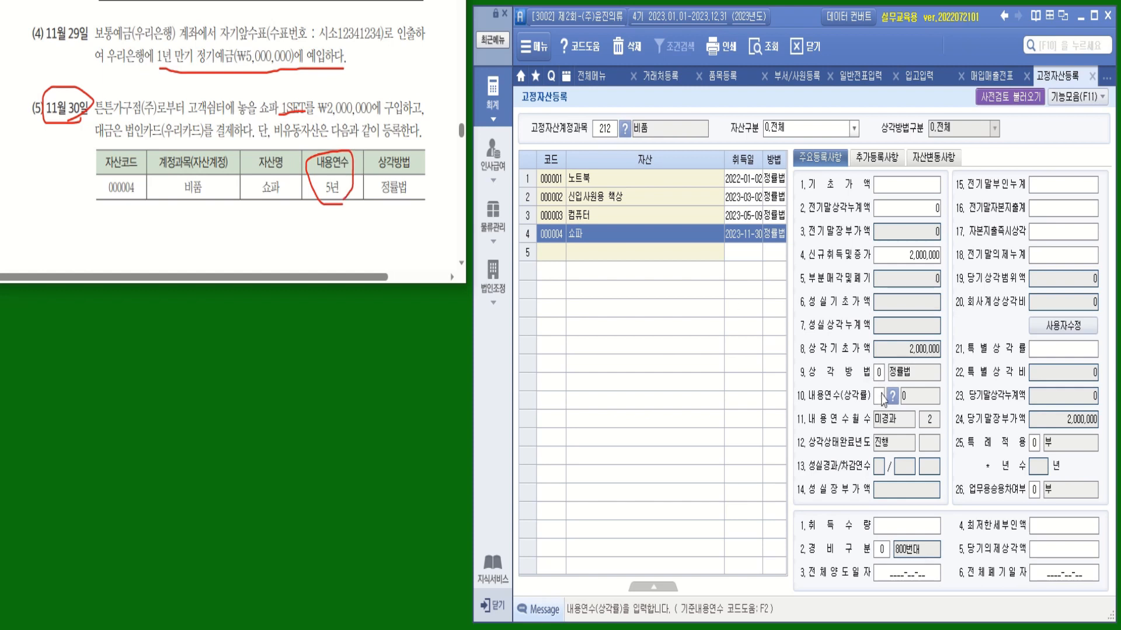
pyautogui.write('5')
pyautogui.press('Return')
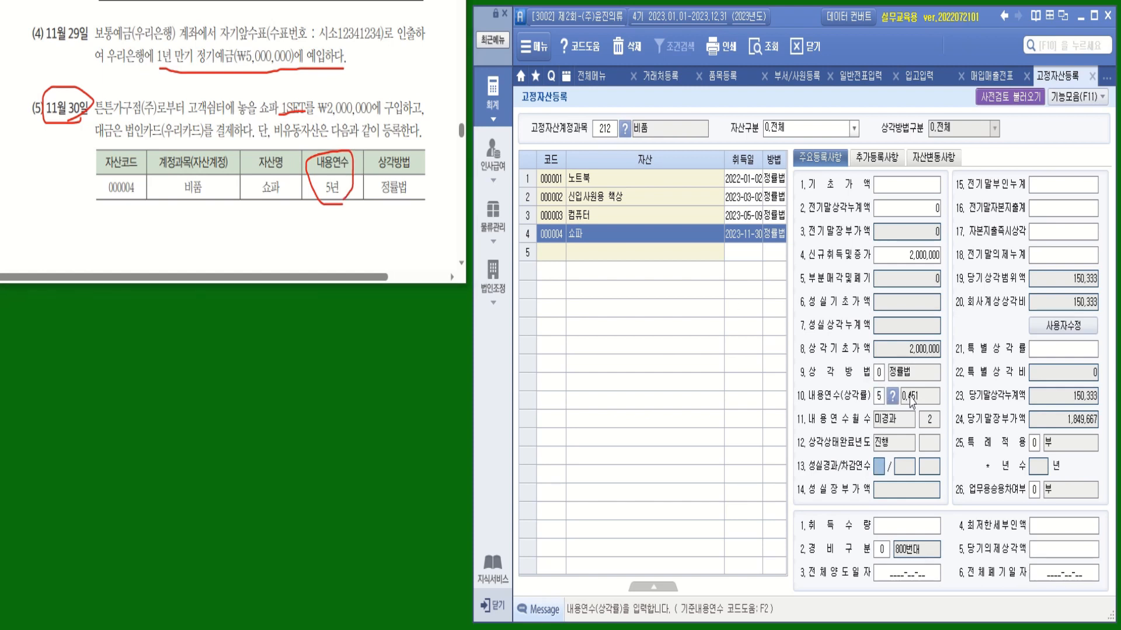
pyautogui.click(277, 115)
pyautogui.moveTo(278, 115)
pyautogui.mouseDown()
pyautogui.moveTo(296, 93)
pyautogui.moveTo(307, 117)
pyautogui.mouseUp()
pyautogui.click(903, 533)
pyautogui.write('1')
pyautogui.press('Return')
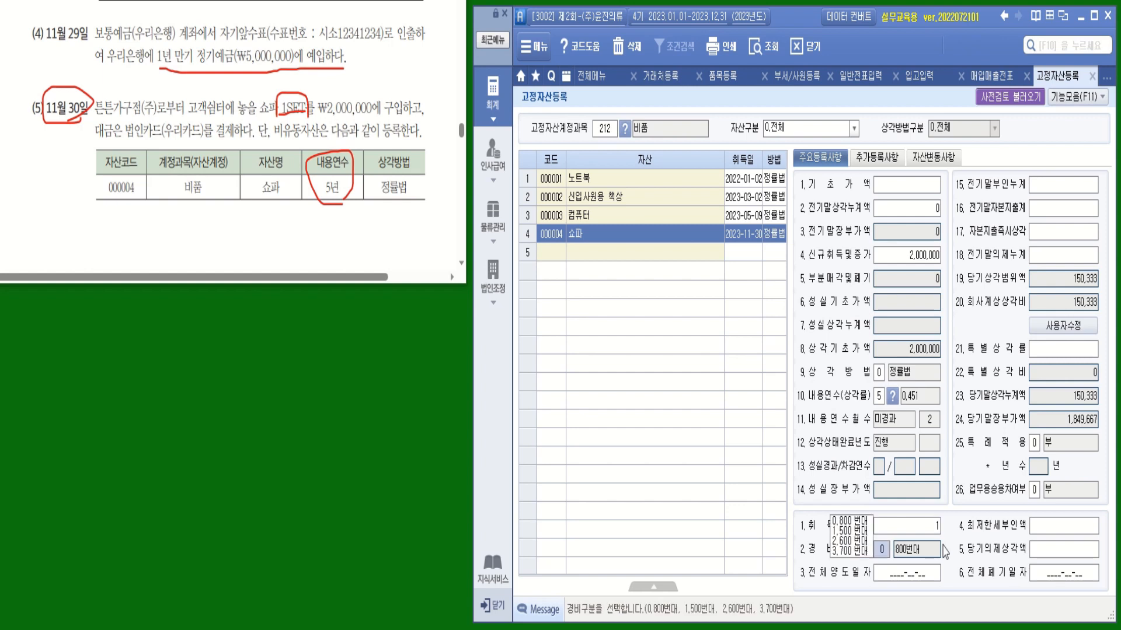
pyautogui.click(862, 523)
pyautogui.click(897, 555)
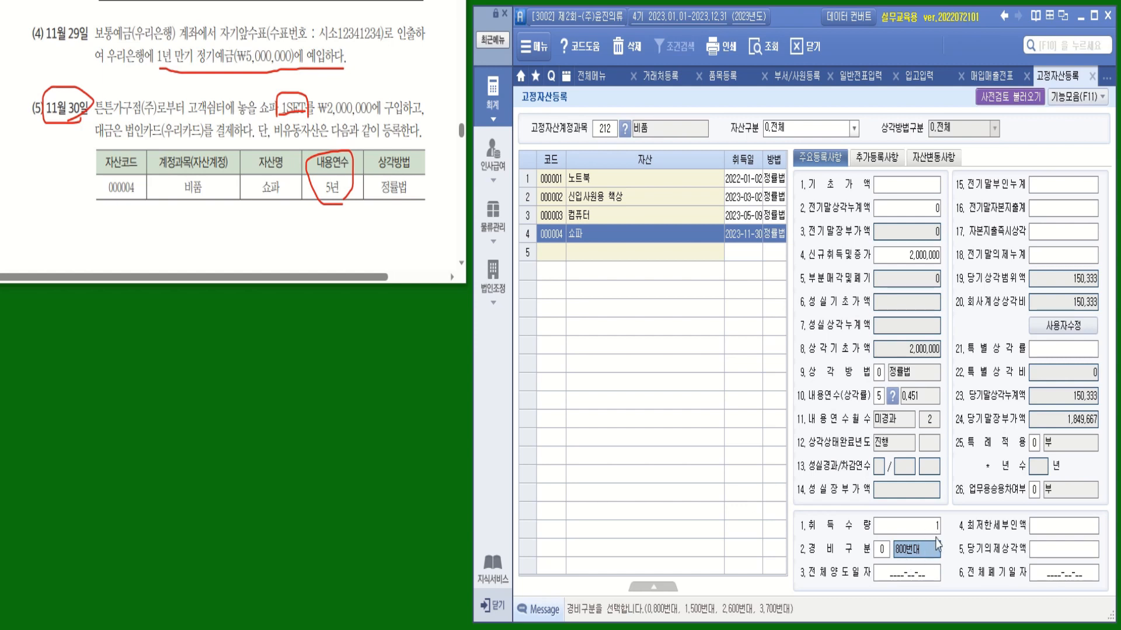
pyautogui.press('ctrl')
pyautogui.press('ctrl')
pyautogui.press('ctrl')
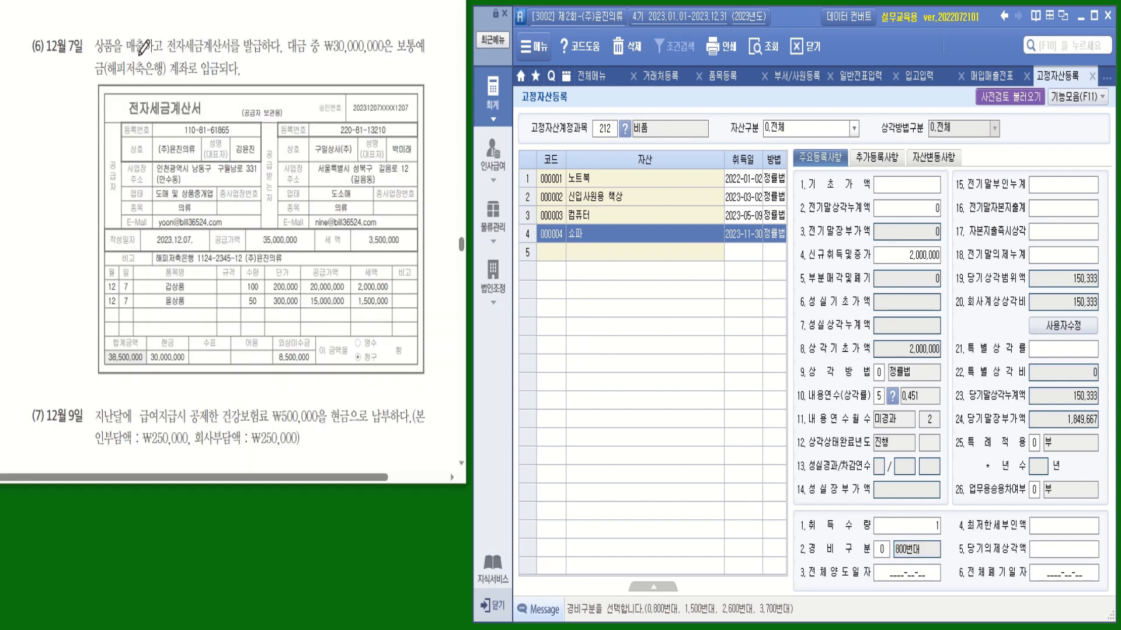
# Mark 12월, 매출, 전자, the ₩30,000,000 deposit, 해피저축은행 and 갑상품 in problem (6)
pyautogui.moveTo(55, 59); pyautogui.dragTo(69, 58)
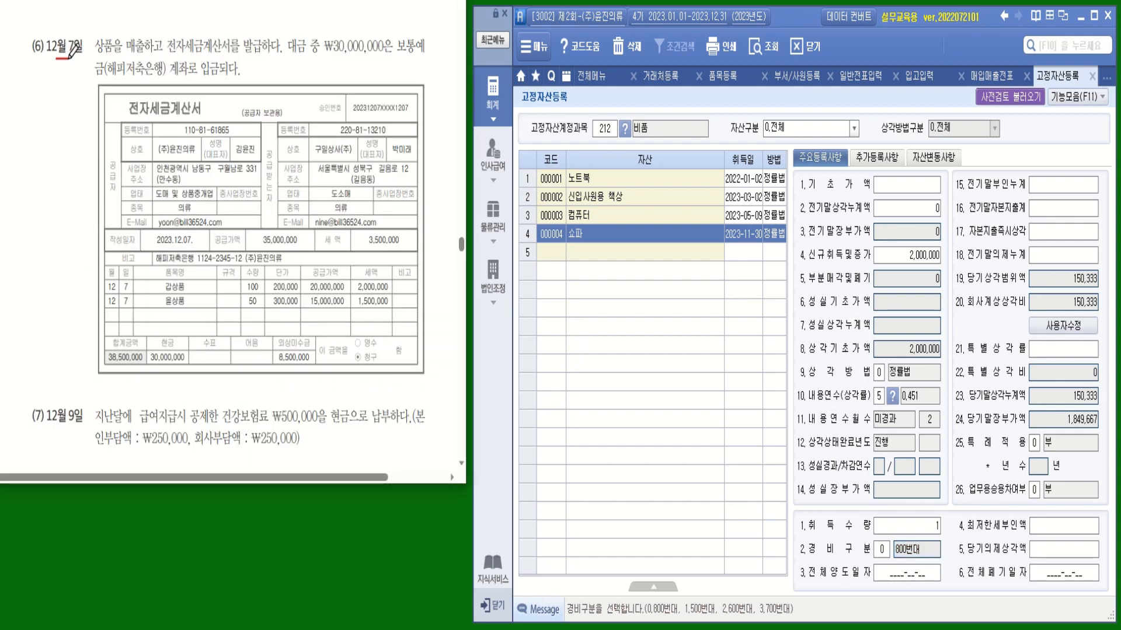
pyautogui.moveTo(139, 56)
pyautogui.mouseDown()
pyautogui.moveTo(126, 42)
pyautogui.moveTo(140, 36)
pyautogui.moveTo(142, 54)
pyautogui.mouseUp()
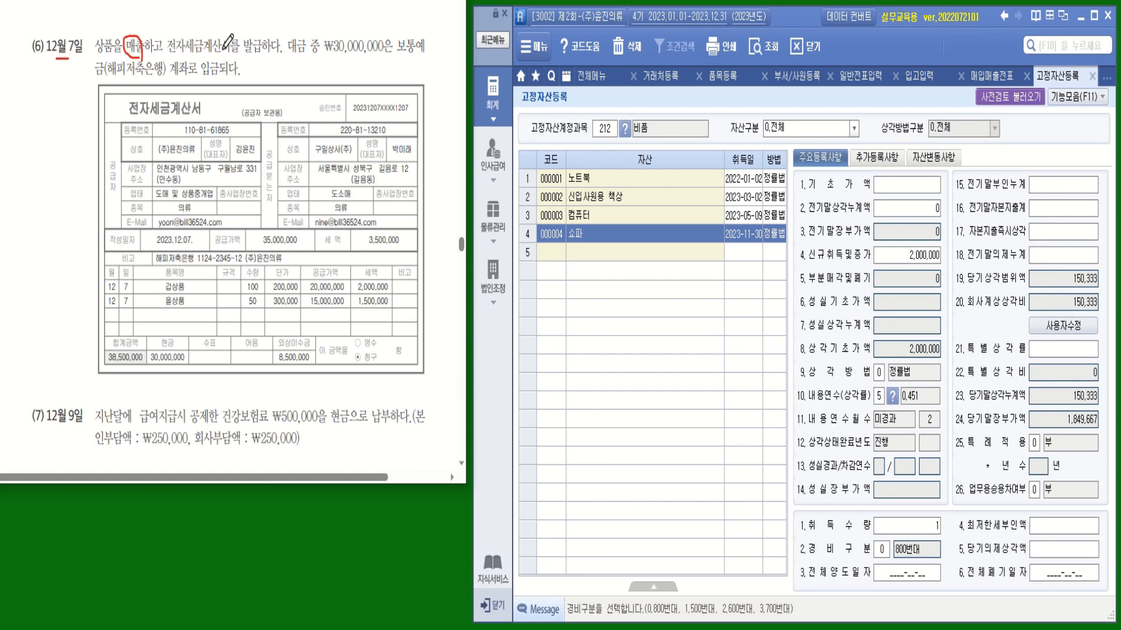
pyautogui.moveTo(145, 108)
pyautogui.mouseDown()
pyautogui.moveTo(129, 120)
pyautogui.moveTo(134, 91)
pyautogui.moveTo(155, 113)
pyautogui.mouseUp()
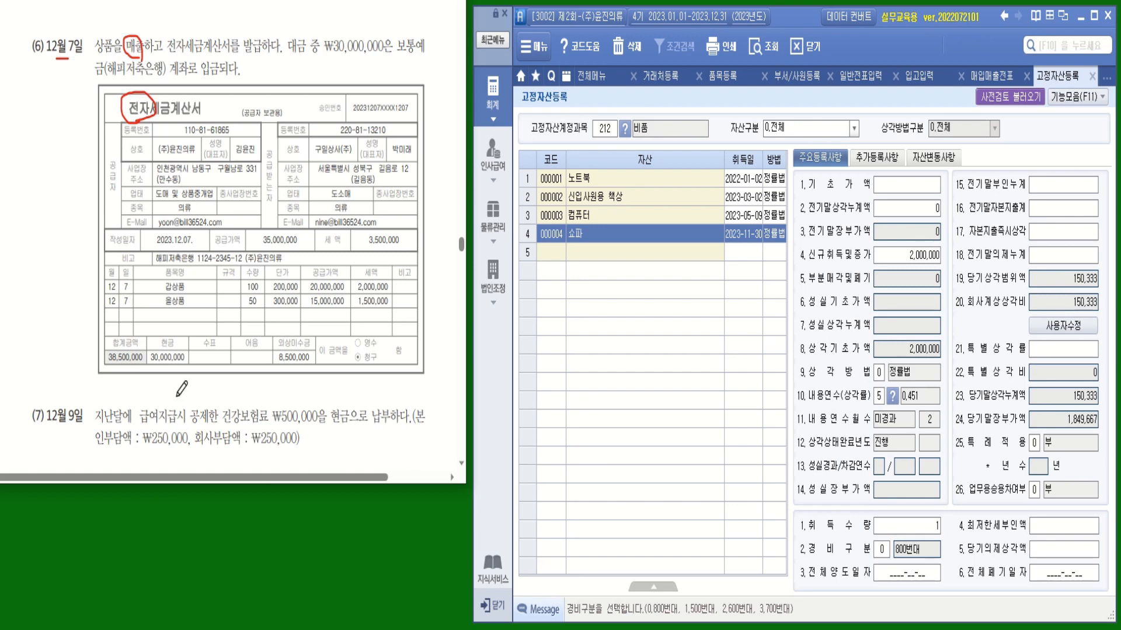
pyautogui.moveTo(325, 50); pyautogui.dragTo(425, 51)
pyautogui.moveTo(107, 77); pyautogui.dragTo(166, 77)
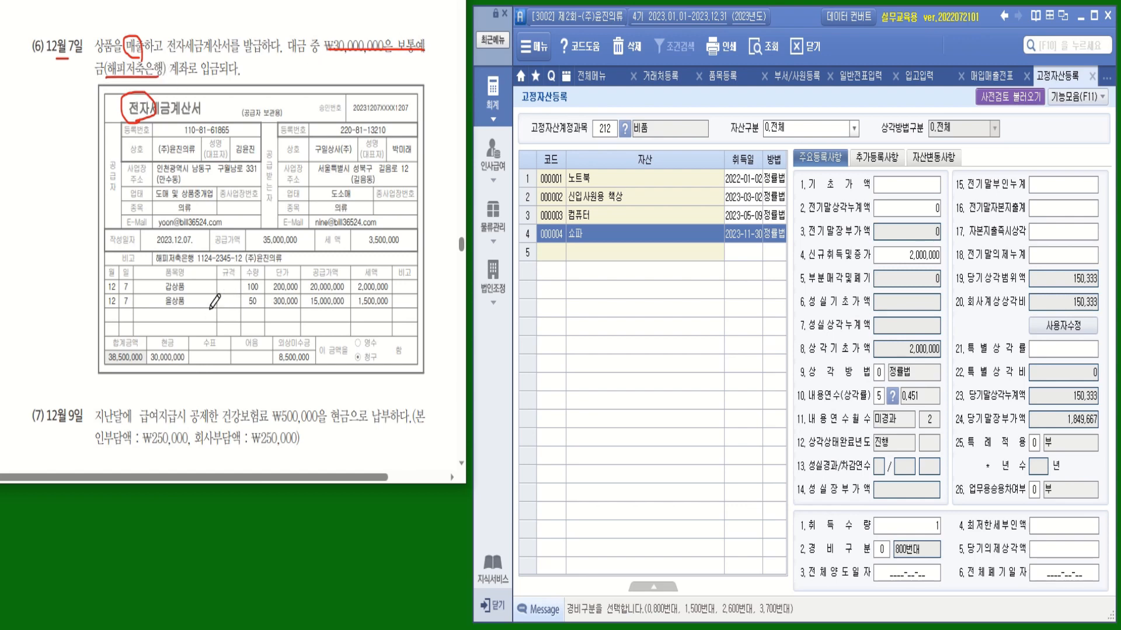
pyautogui.moveTo(200, 287); pyautogui.dragTo(211, 298)
# Circle customer 구일상사(주), cash 30,000,000 and receivable 8,500,000, then open the 물류관리 menu
pyautogui.moveTo(315, 157); pyautogui.dragTo(350, 155)
pyautogui.moveTo(186, 368)
pyautogui.mouseDown()
pyautogui.moveTo(147, 367)
pyautogui.moveTo(192, 328)
pyautogui.moveTo(189, 366)
pyautogui.moveTo(401, 249)
pyautogui.mouseUp()
pyautogui.moveTo(410, 202)
pyautogui.mouseDown()
pyautogui.moveTo(403, 56)
pyautogui.moveTo(394, 69)
pyautogui.moveTo(422, 74)
pyautogui.mouseUp()
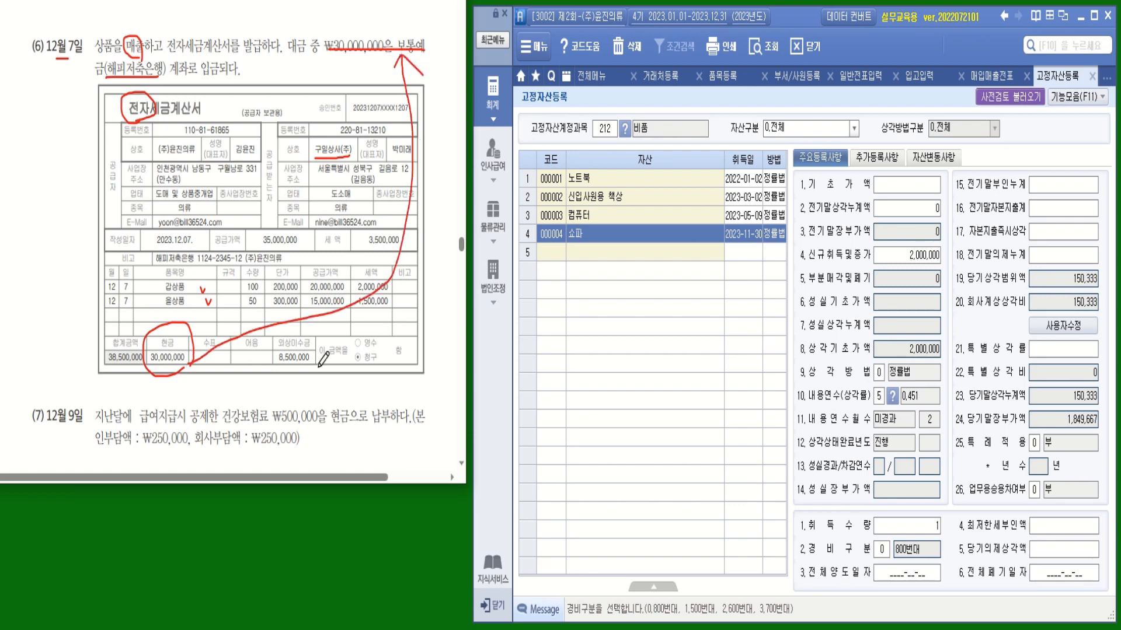
pyautogui.moveTo(322, 363)
pyautogui.mouseDown()
pyautogui.moveTo(275, 363)
pyautogui.moveTo(306, 330)
pyautogui.moveTo(320, 371)
pyautogui.mouseUp()
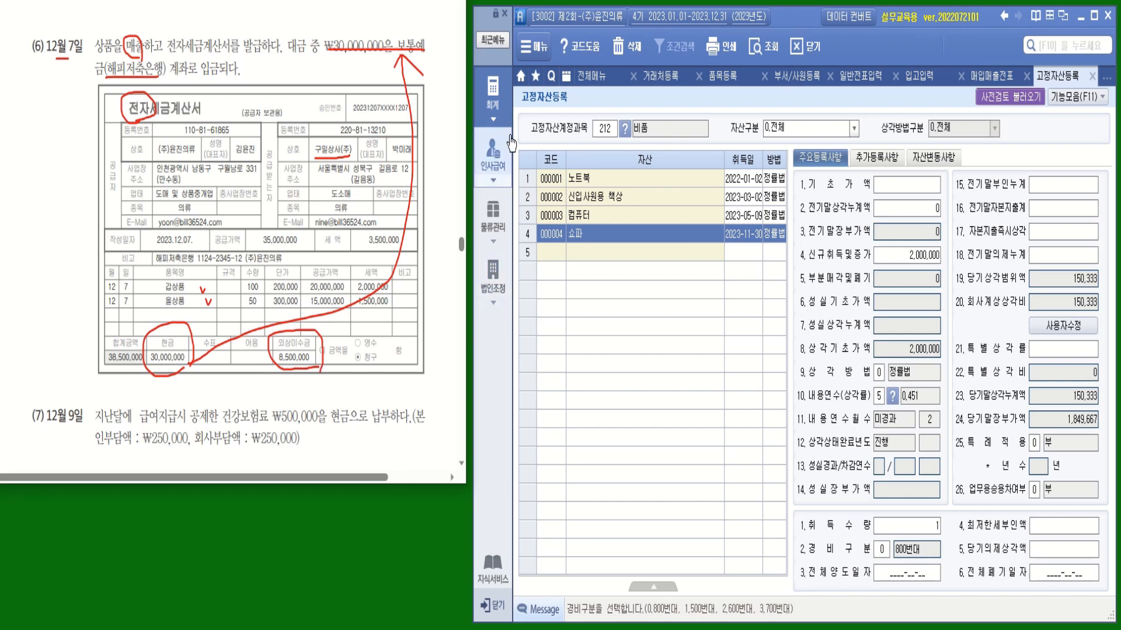
pyautogui.click(494, 240)
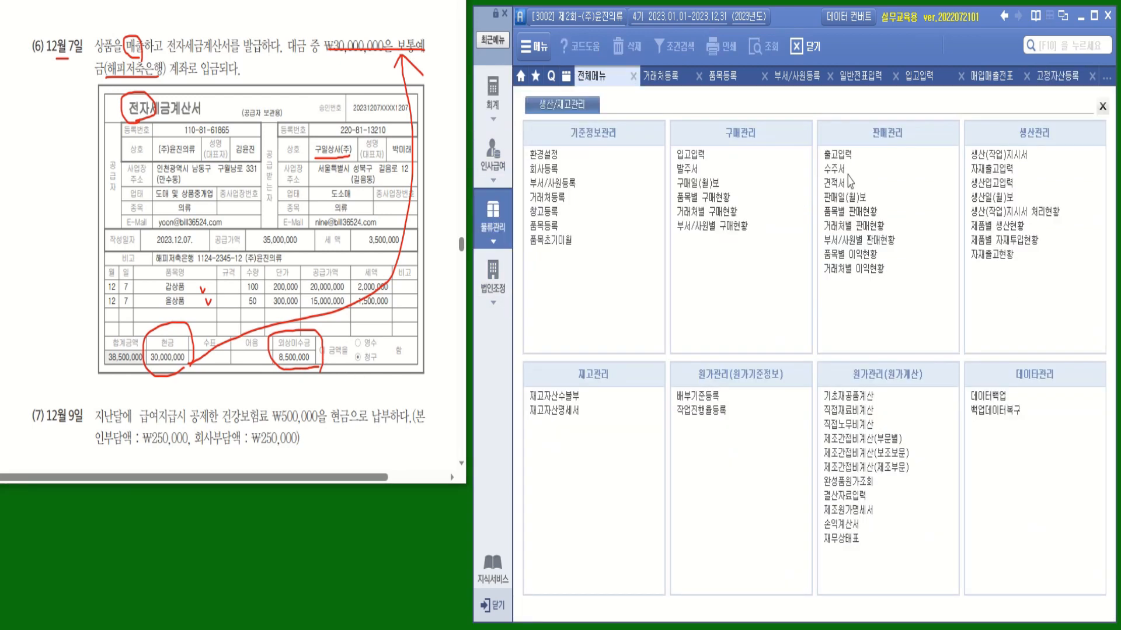
# Start a 출고입력 row dated 12/07 with processing type 건별과세
pyautogui.click(838, 156)
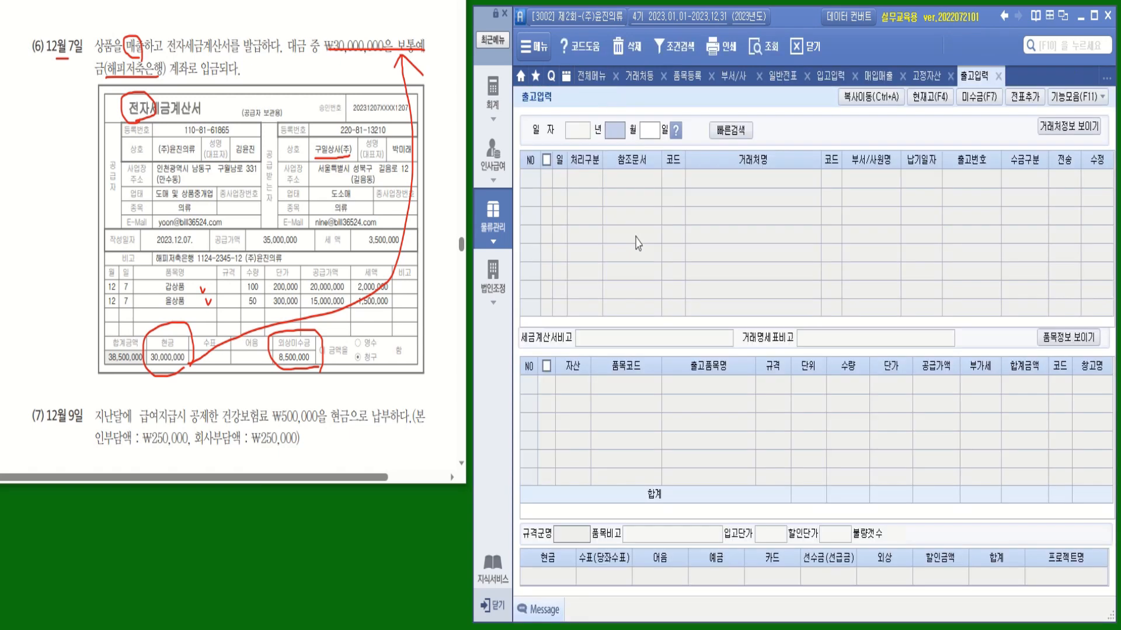
pyautogui.write('12')
pyautogui.press('Return')
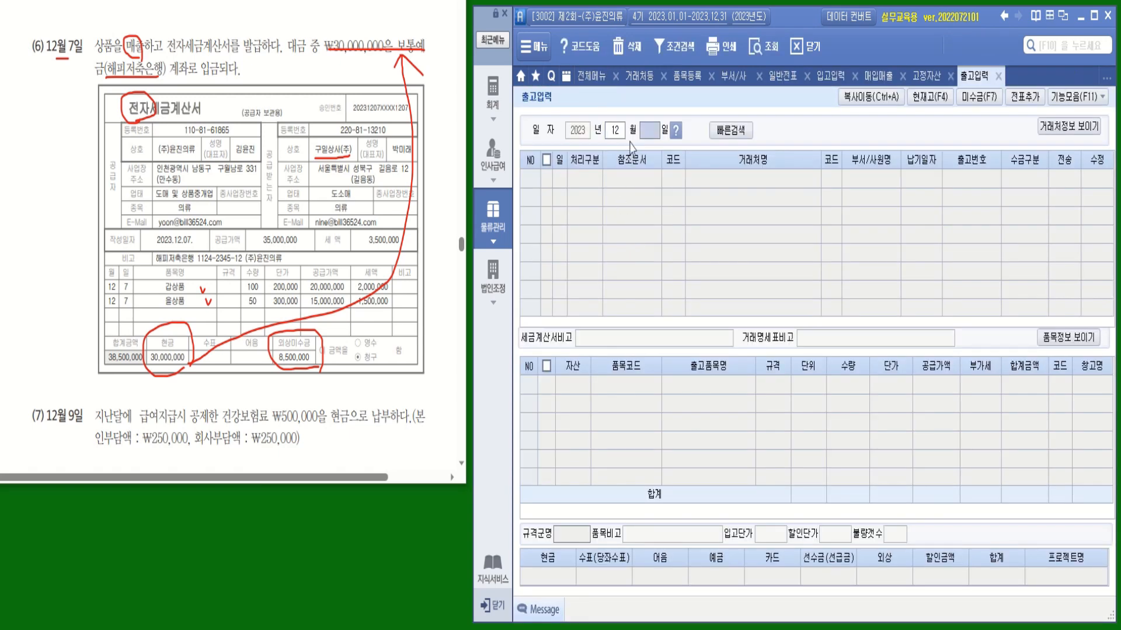
pyautogui.write('07')
pyautogui.press('Return')
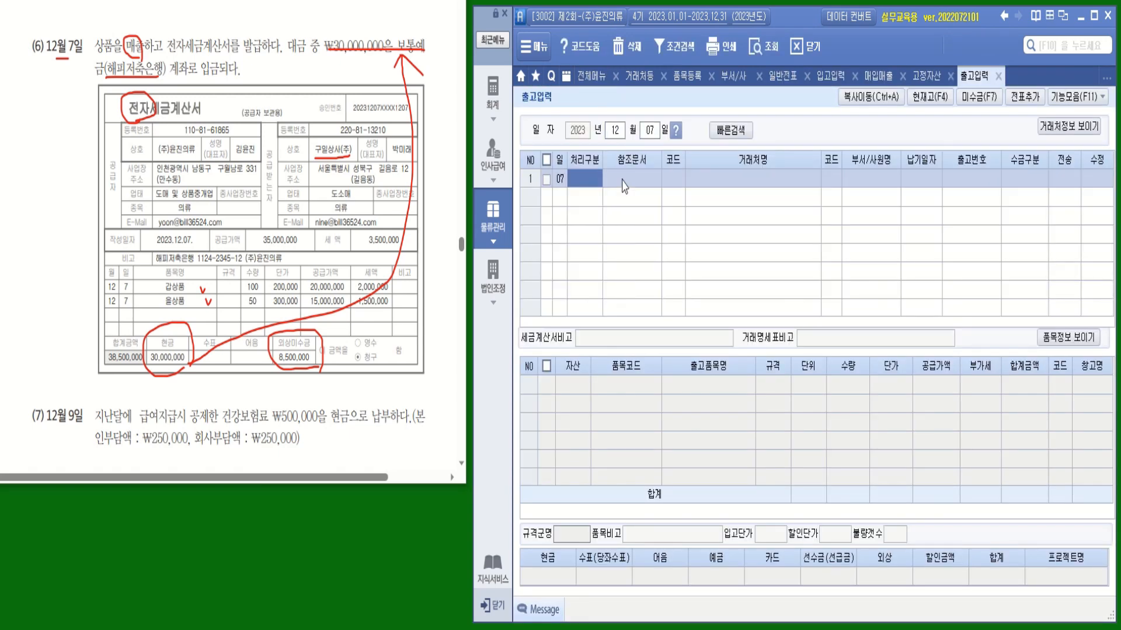
pyautogui.click(670, 176)
pyautogui.press('Return')
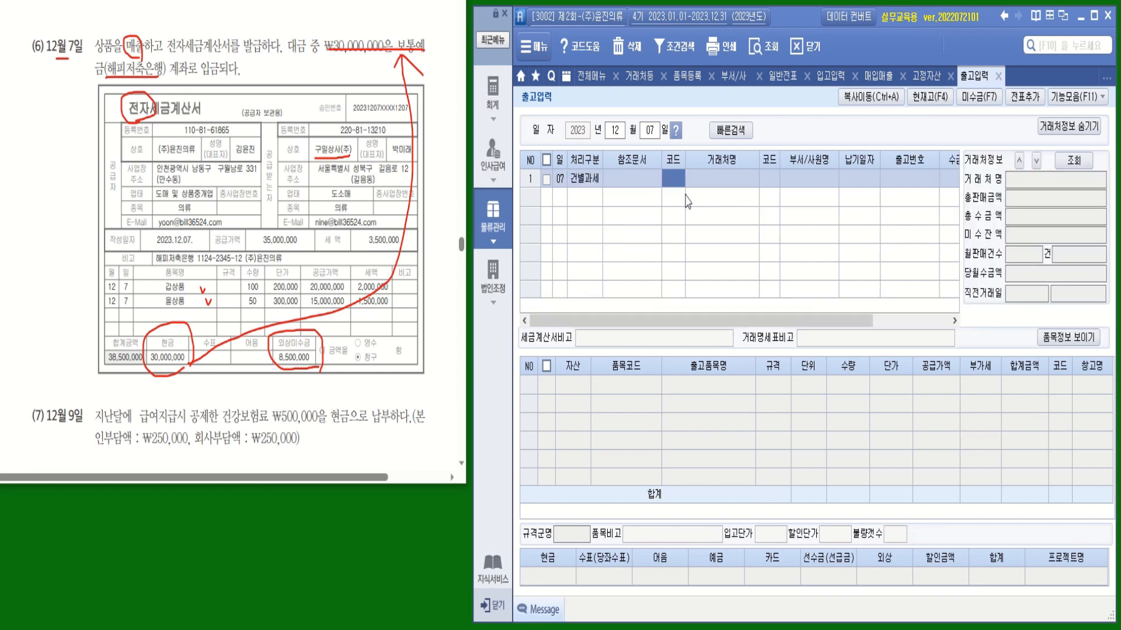
# Set the customer to 구일상사(주) and collection type to 혼합
pyautogui.write('ㄱㅜ이ㄹ')
pyautogui.press('Return')
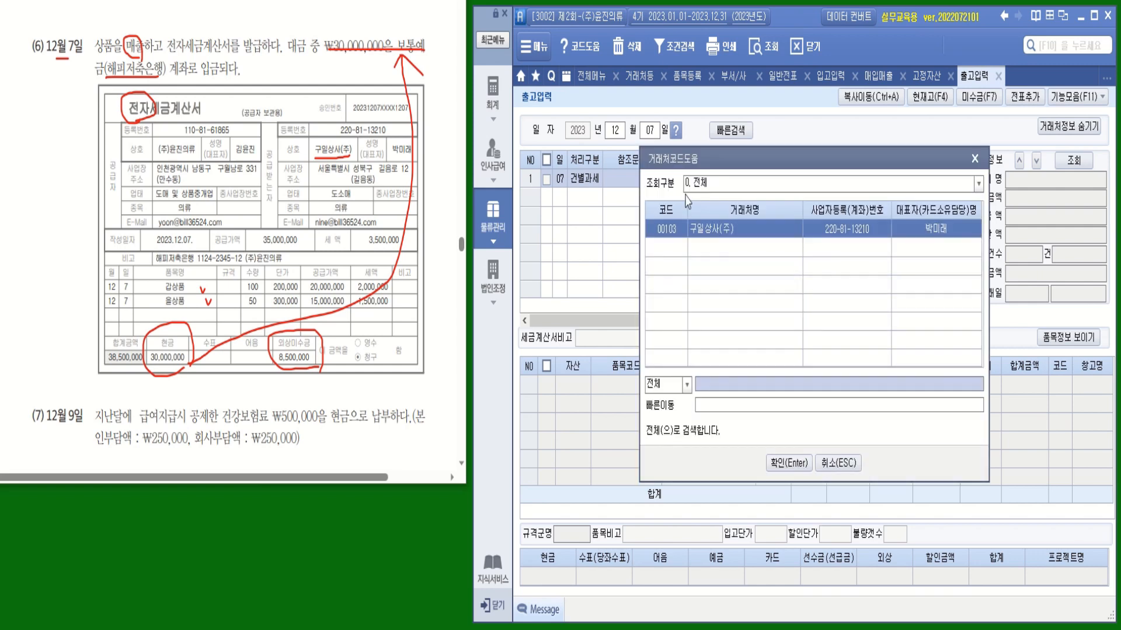
pyautogui.press('Return')
pyautogui.click(1068, 126)
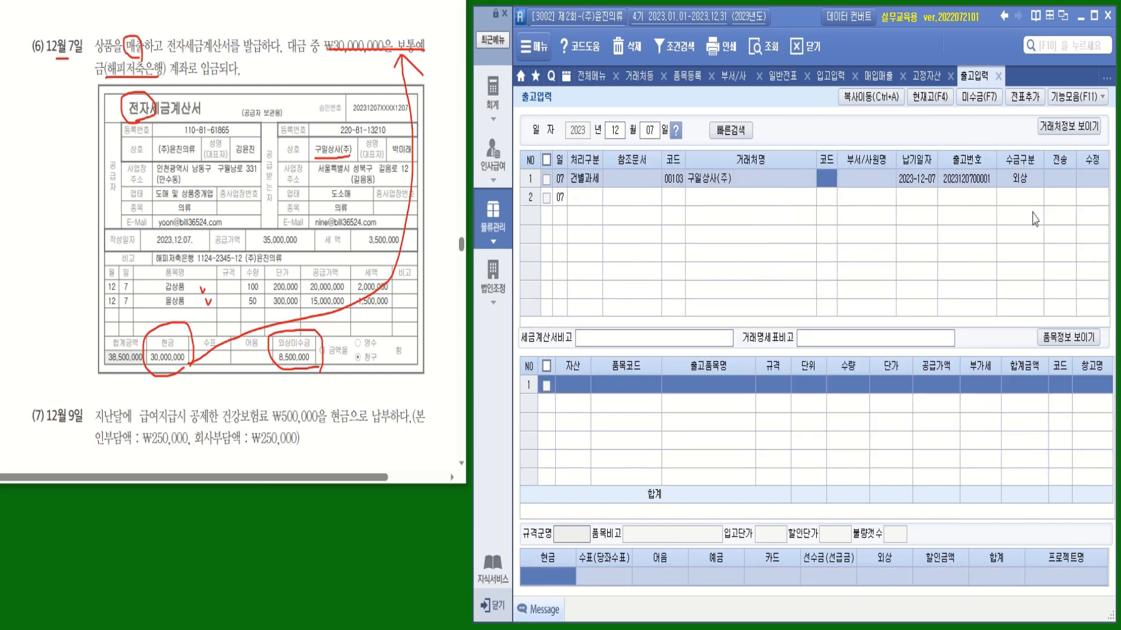
pyautogui.press('Return')
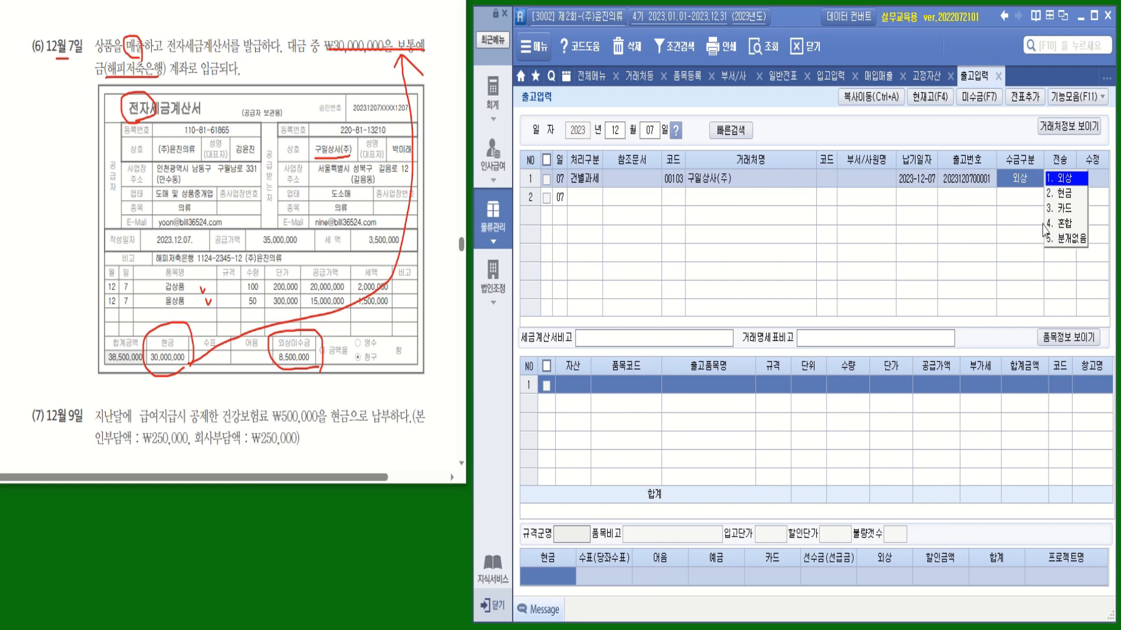
pyautogui.click(1064, 224)
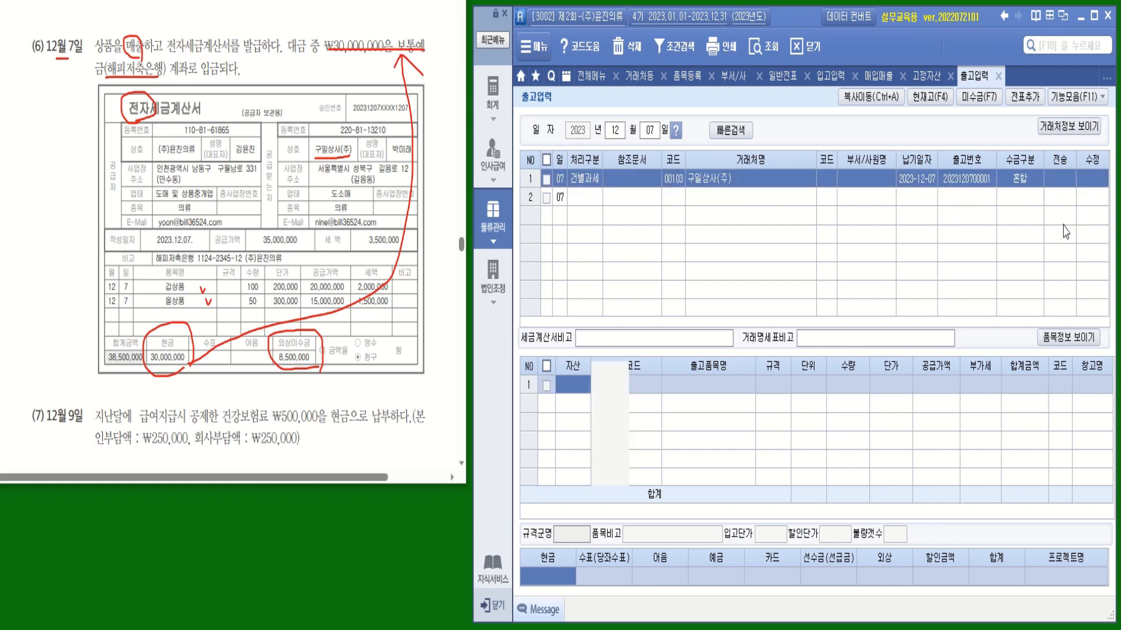
pyautogui.press('Return')
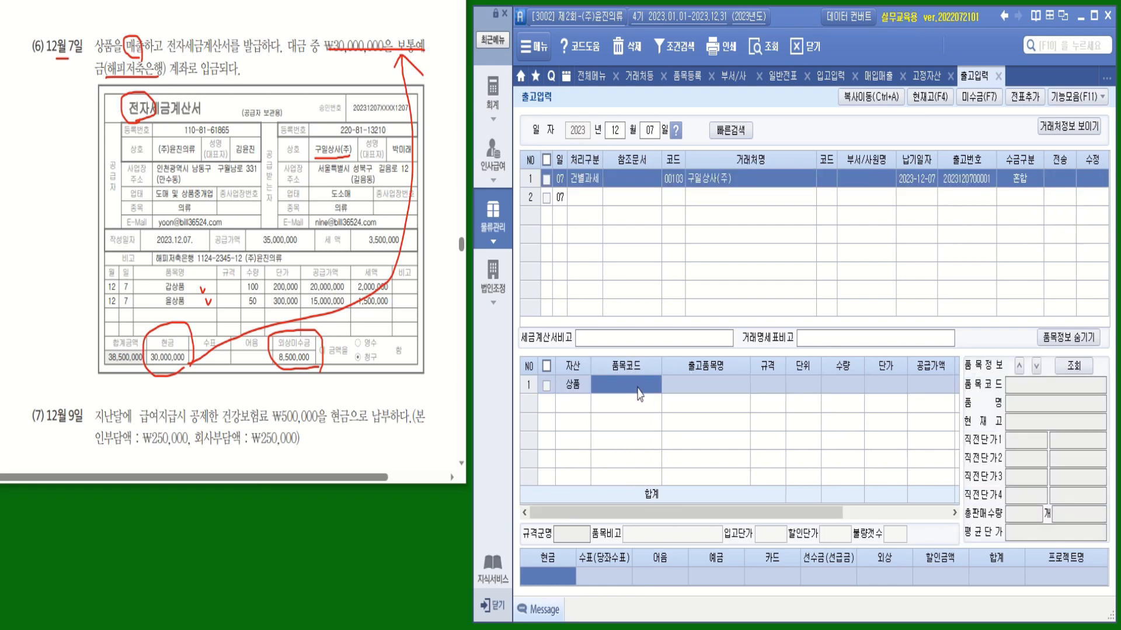
# Add items 1001 갑상품 (100 × 200,000) and 2001 을상품 (50 × 300,000)
pyautogui.doubleClick(638, 387)
pyautogui.doubleClick(821, 217)
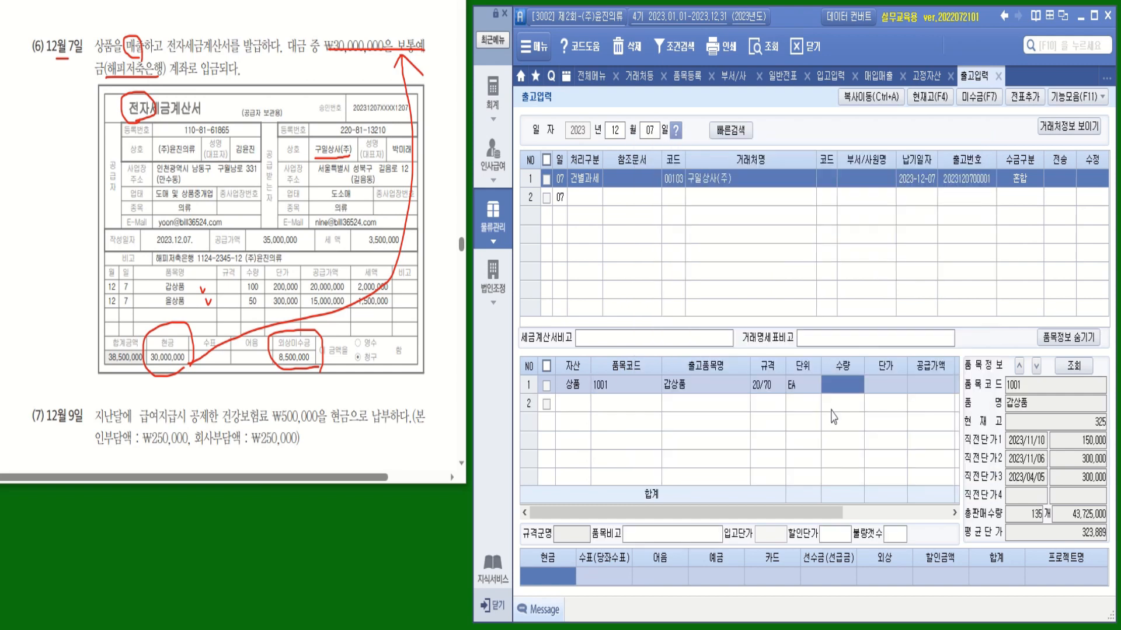
pyautogui.write('100')
pyautogui.press('Return')
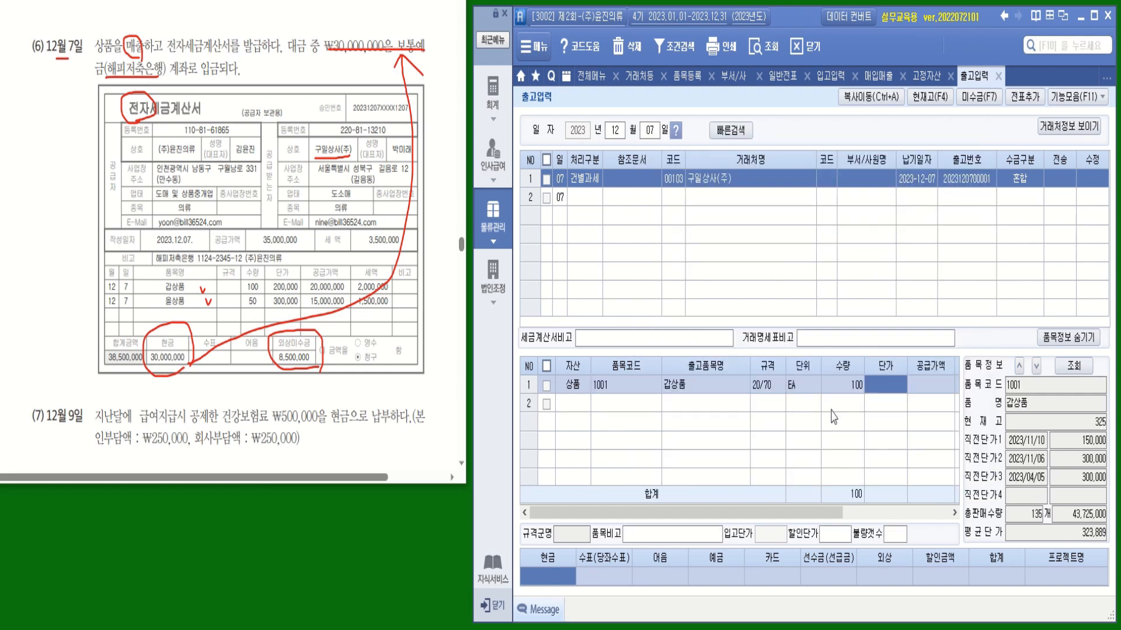
pyautogui.write('200,000')
pyautogui.press('Return')
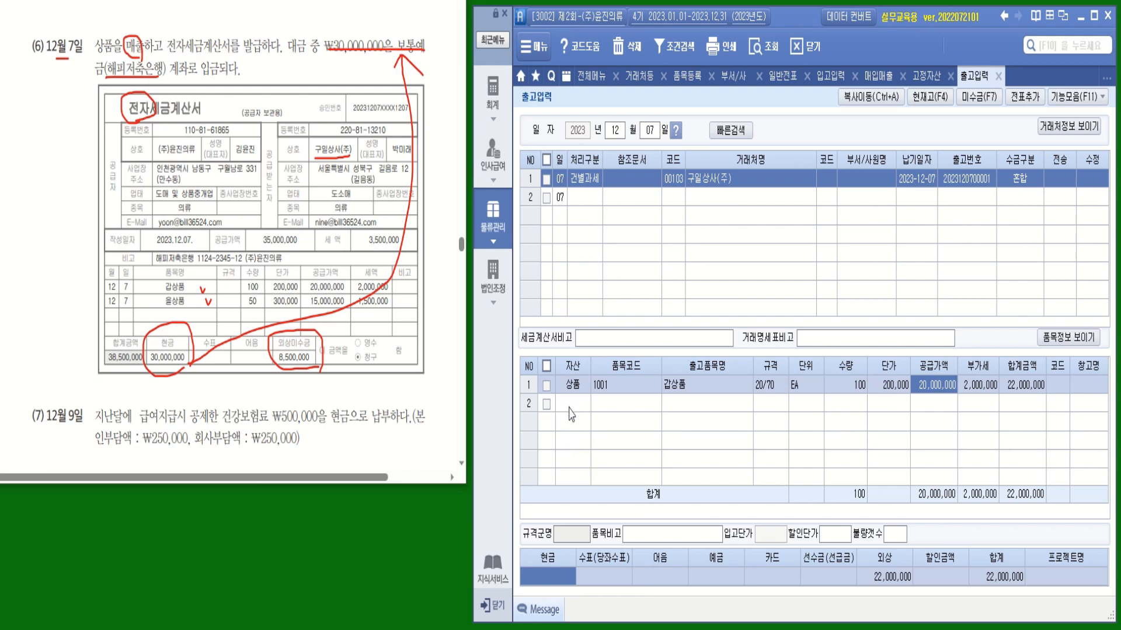
pyautogui.click(610, 370)
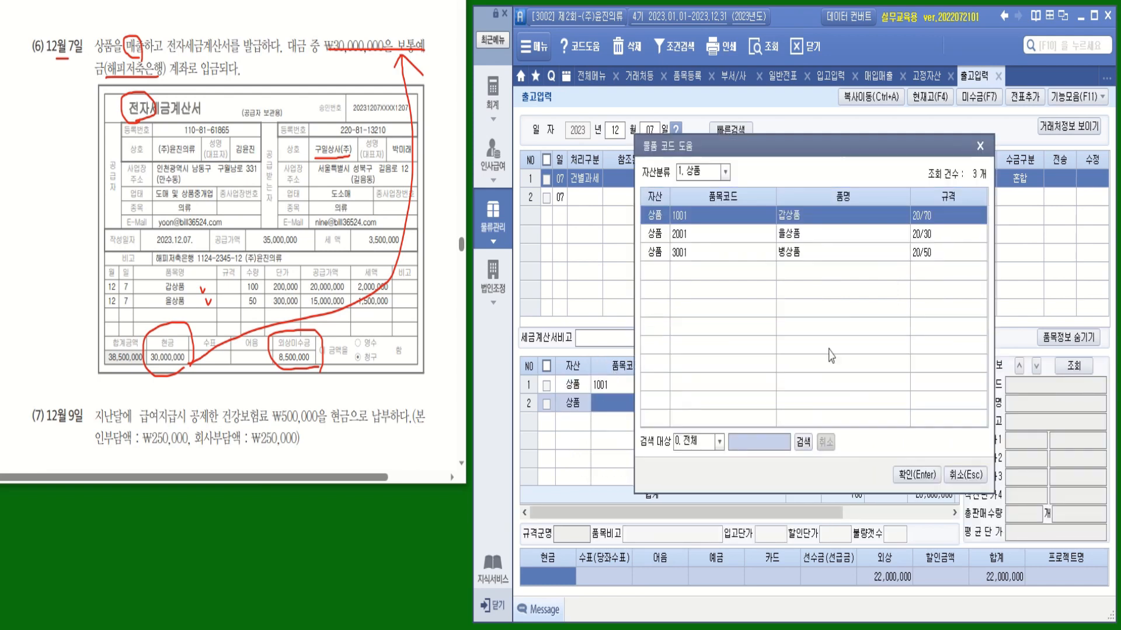
pyautogui.doubleClick(632, 404)
pyautogui.doubleClick(820, 233)
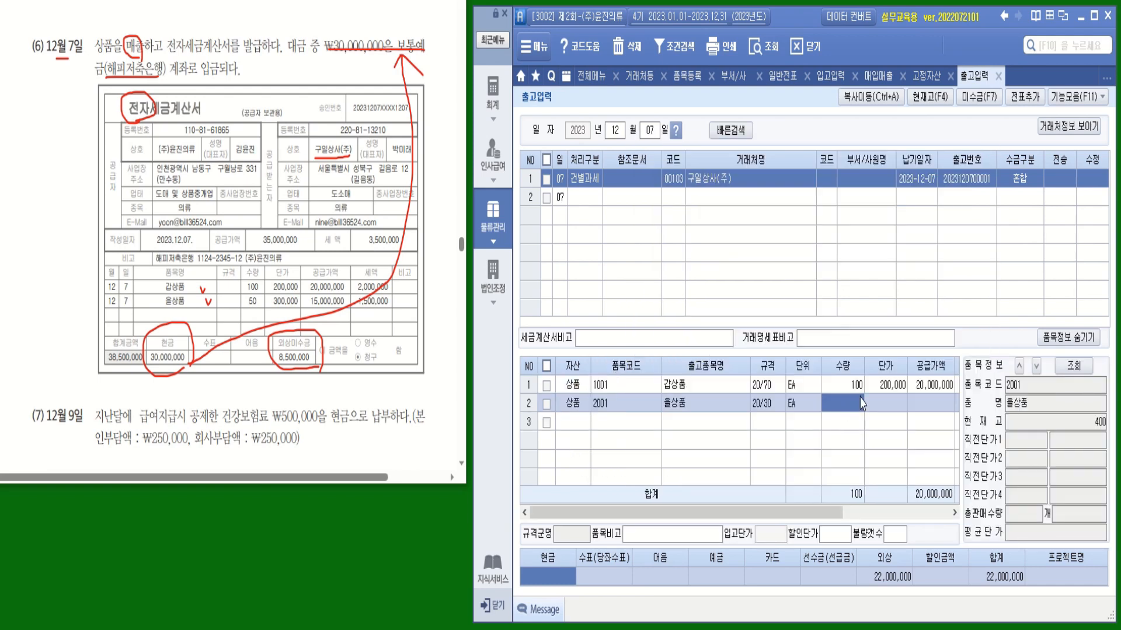
pyautogui.write('50')
pyautogui.press('Return')
pyautogui.write('300000')
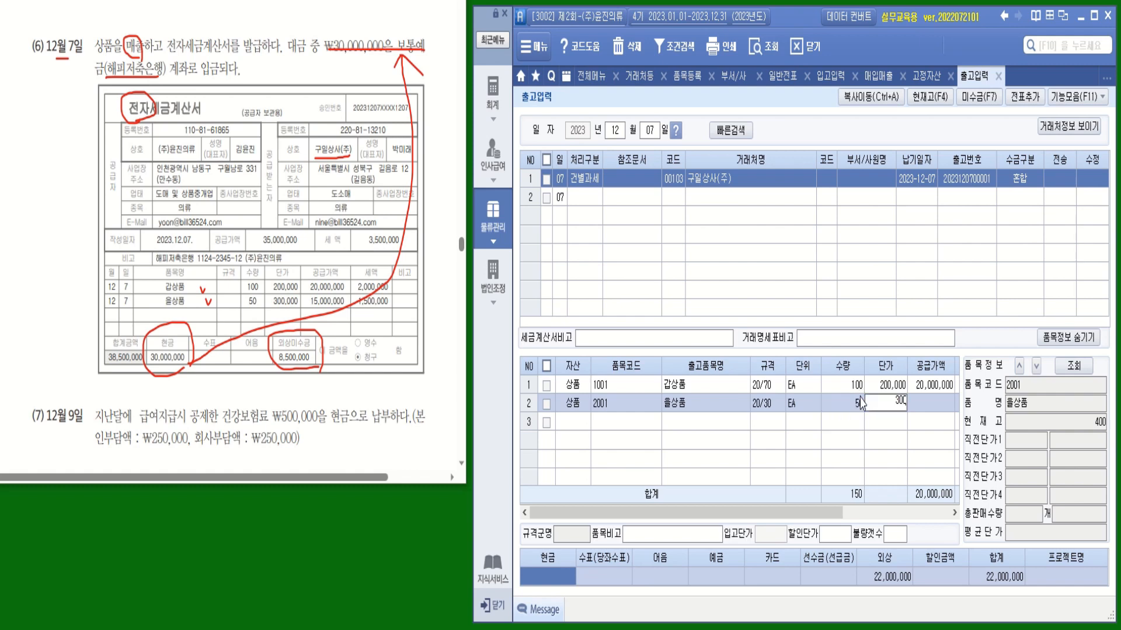
pyautogui.press('Return')
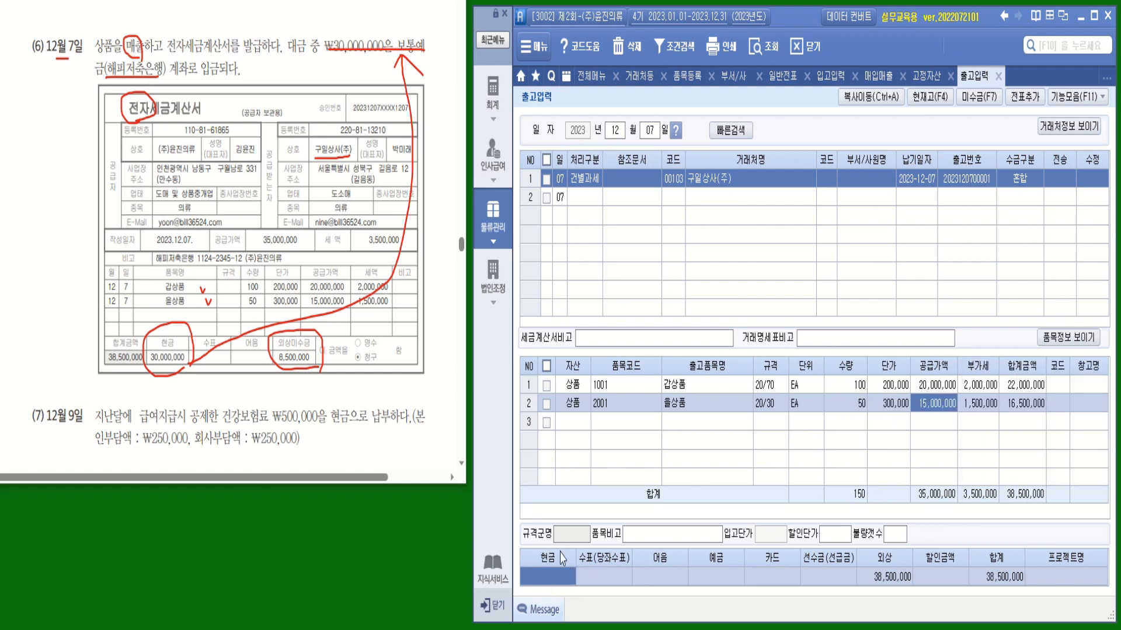
# Record 30,000,000 of the payment as a bank deposit (예금)
pyautogui.click(711, 583)
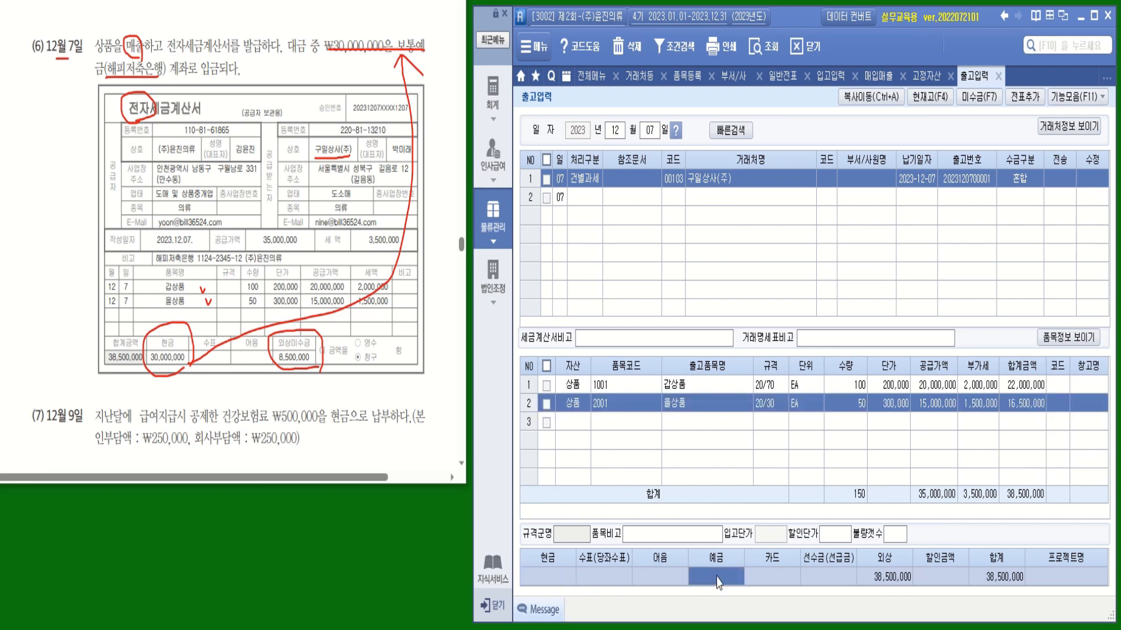
pyautogui.write('30000000')
pyautogui.press('Return')
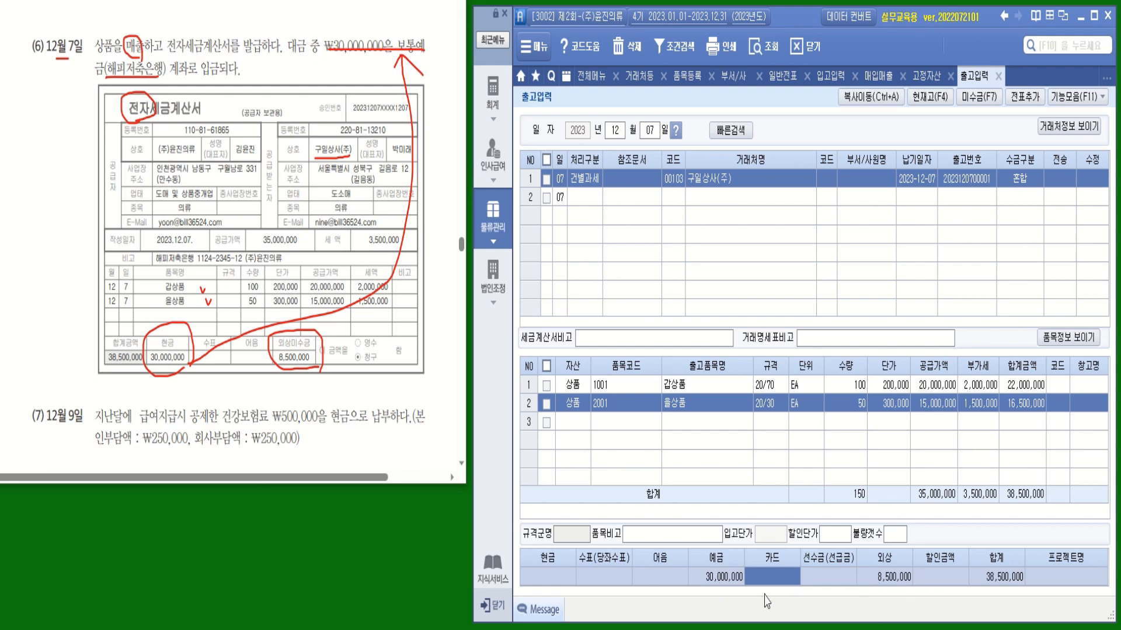
# Create a voucher for the Dec 7 shipment and transfer it to 매입매출전표입력
pyautogui.click(546, 179)
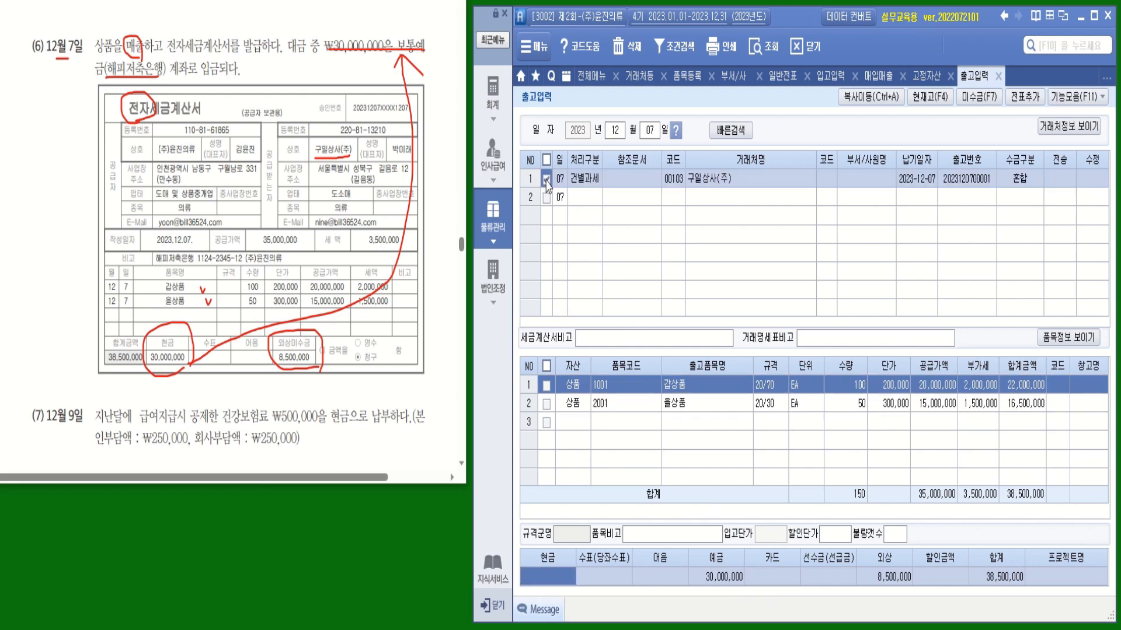
pyautogui.click(1030, 105)
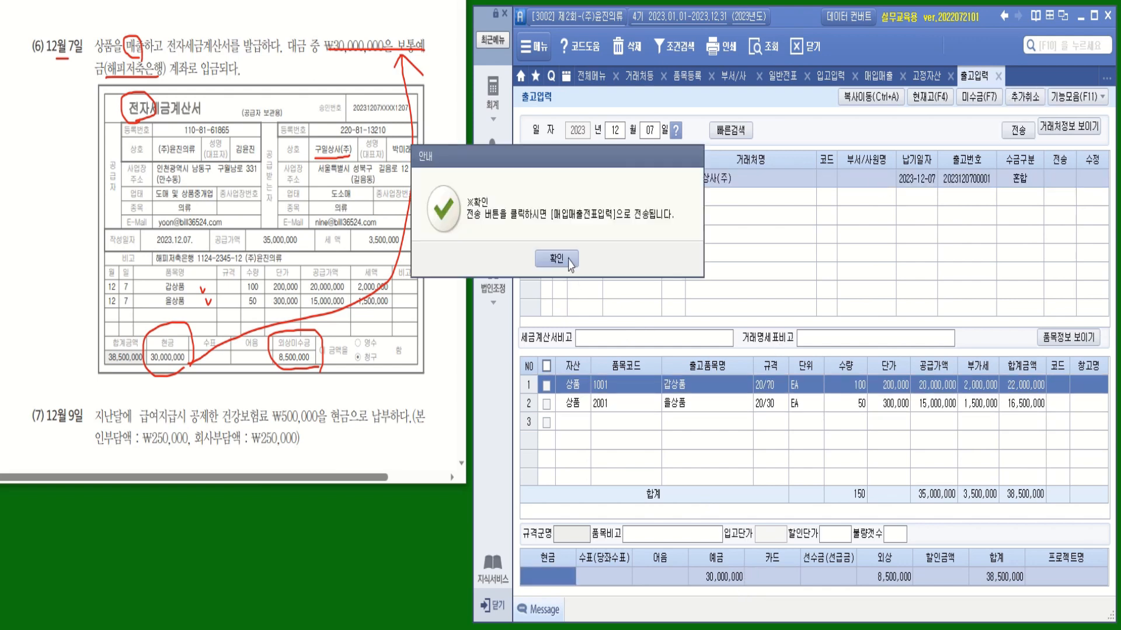
pyautogui.click(630, 392)
pyautogui.click(1019, 131)
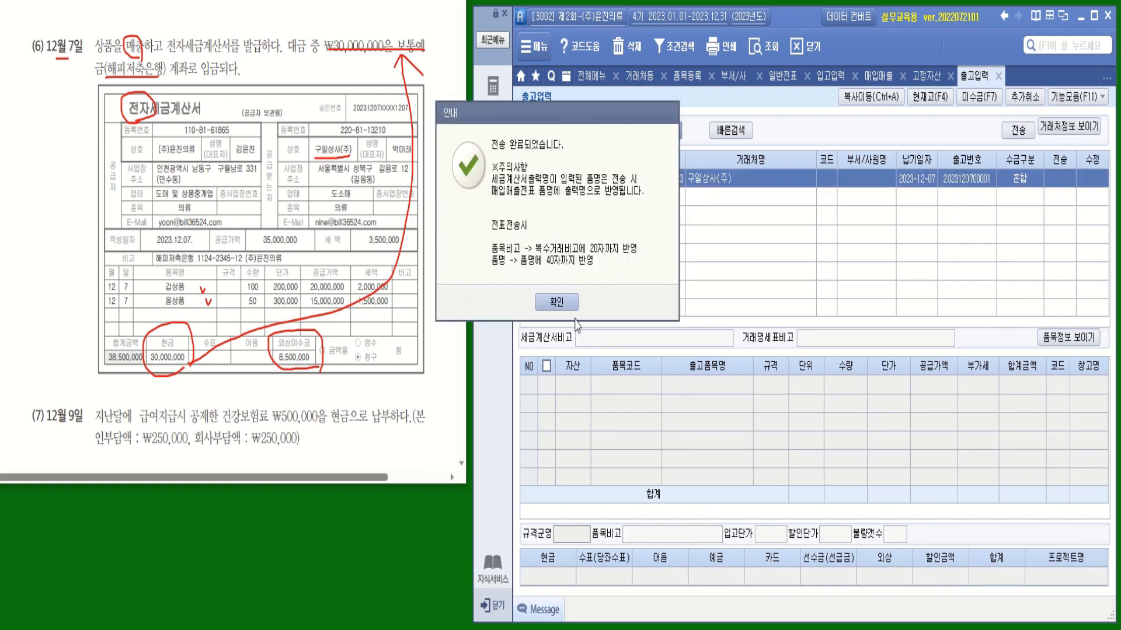
pyautogui.press('Return')
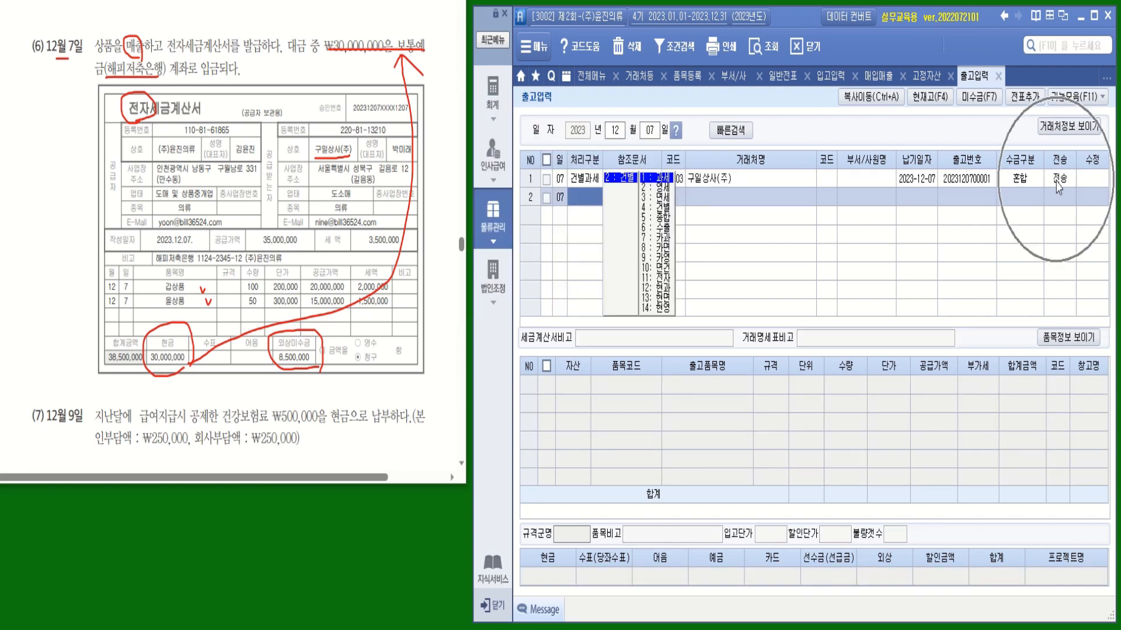
# In 매입매출전표입력, load December 7 and select the 갑상품외 sale to 구일상사(주)
pyautogui.click(874, 79)
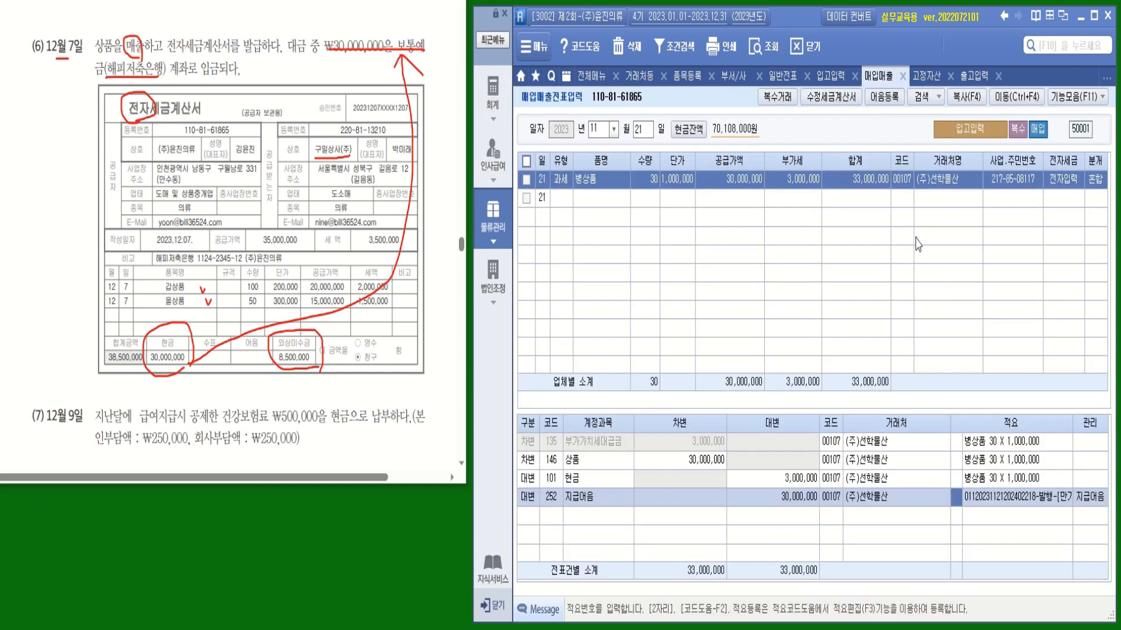
pyautogui.click(614, 132)
pyautogui.click(606, 291)
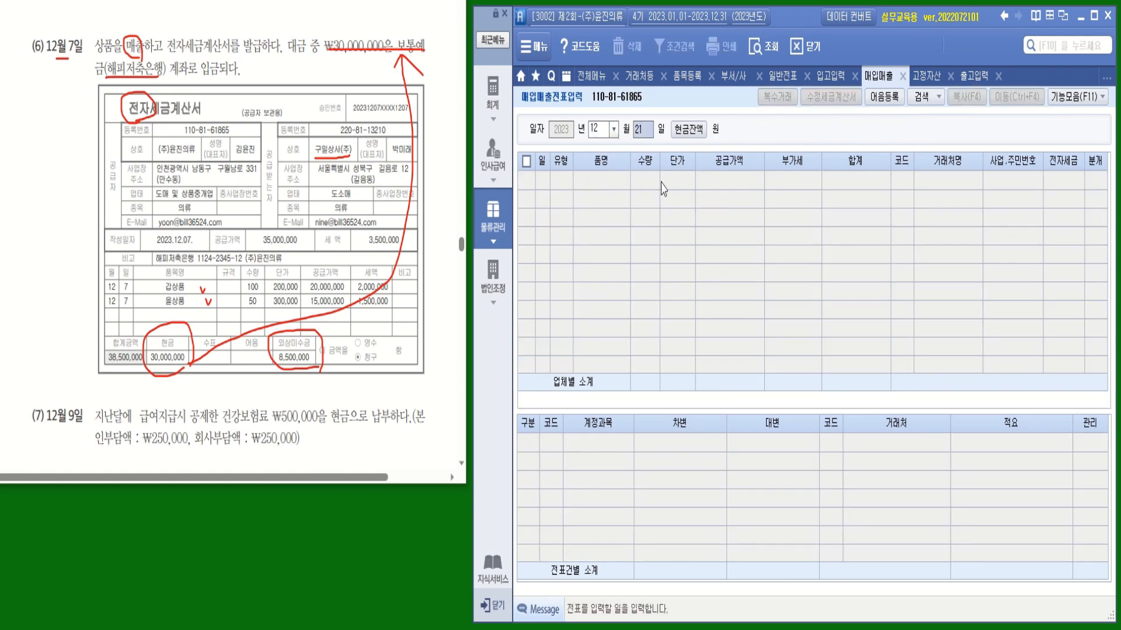
pyautogui.write('07')
pyautogui.press('Return')
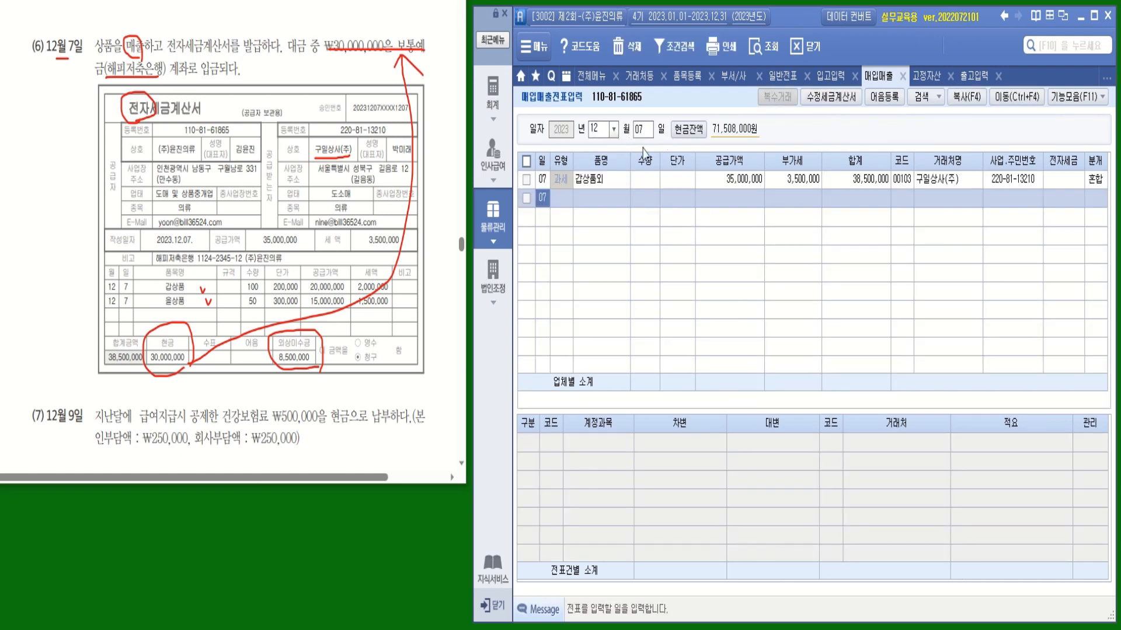
pyautogui.click(671, 180)
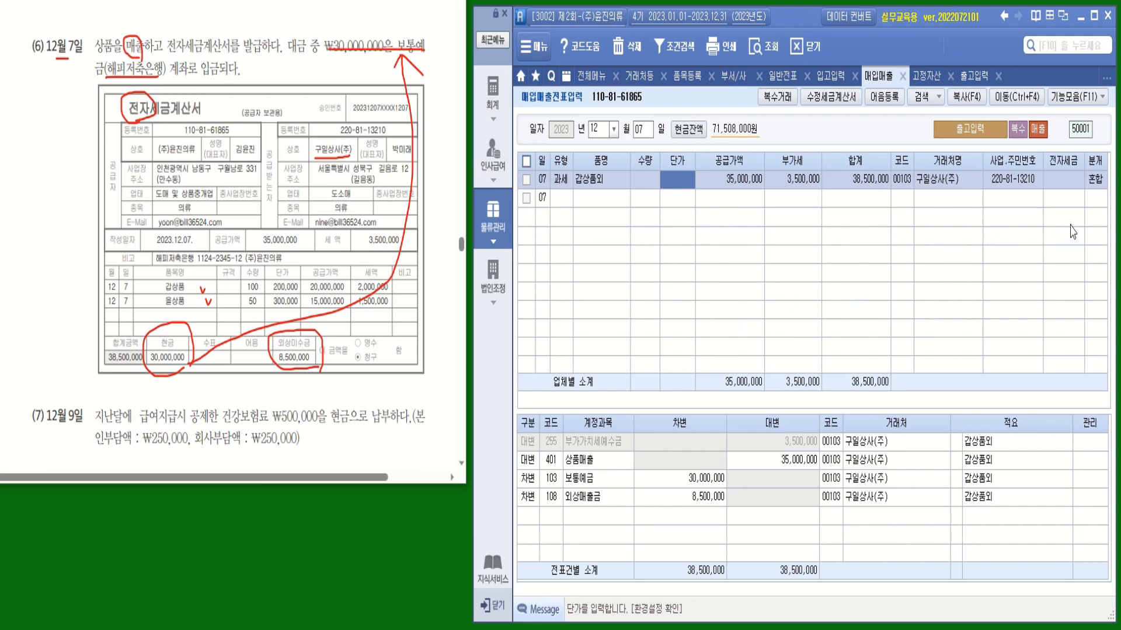
# Set the Dec 7 sale's 전자세금 field to 1 (전자입력)
pyautogui.click(1068, 184)
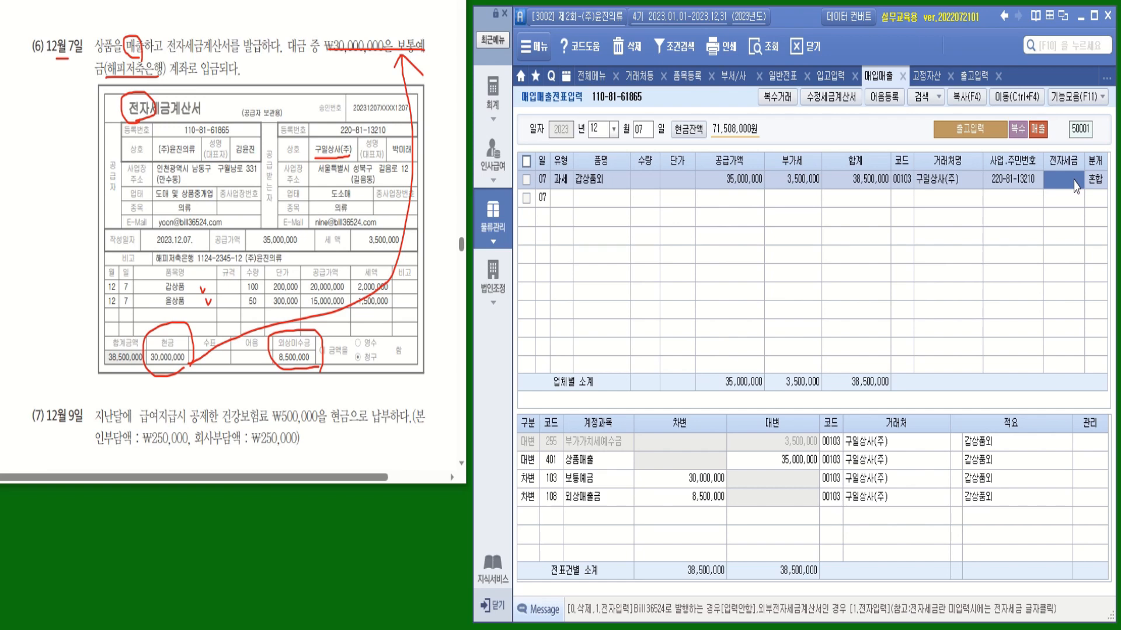
pyautogui.write('1')
pyautogui.press('Return')
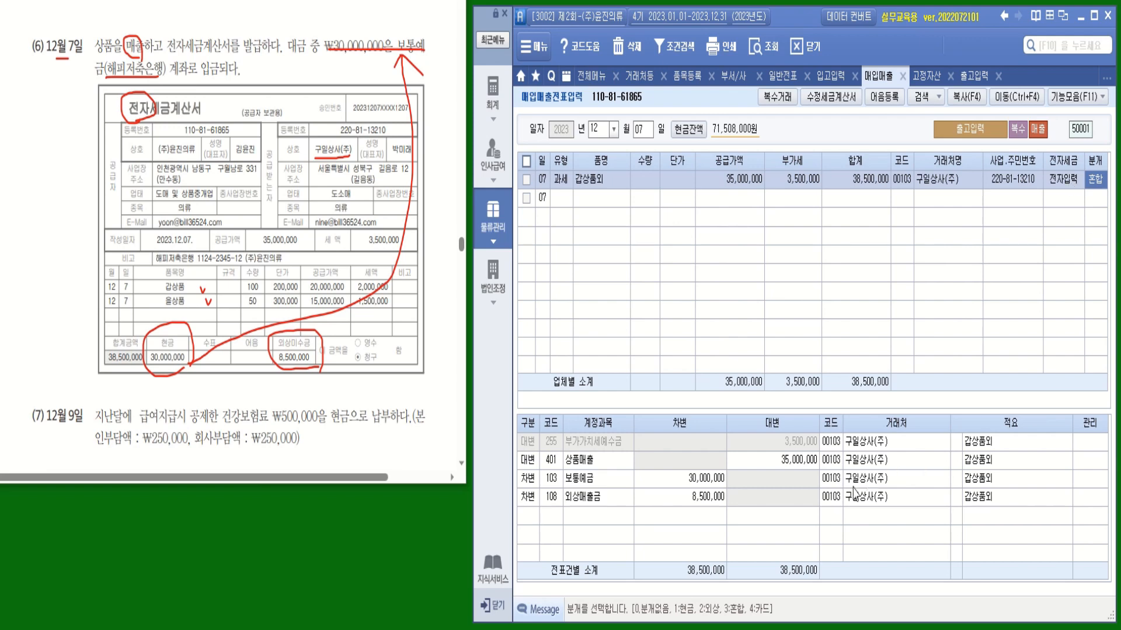
pyautogui.click(833, 486)
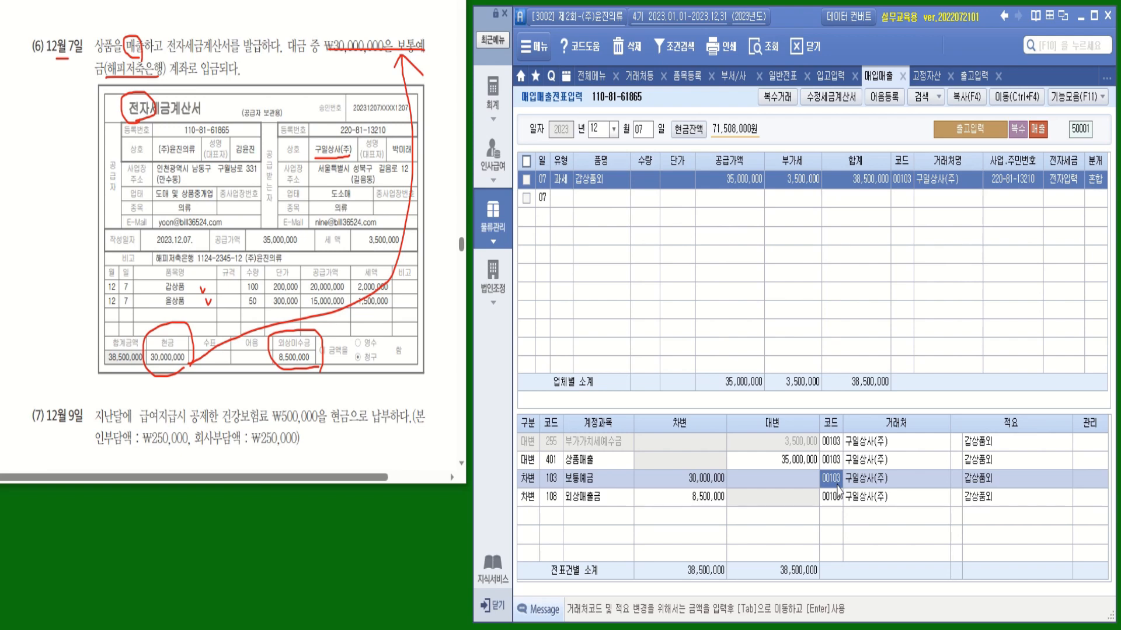
# Code the 보통예금 30,000,000 line to counterparty 98004 해피저축은행(보통)
pyautogui.write('해피')
pyautogui.press('Return')
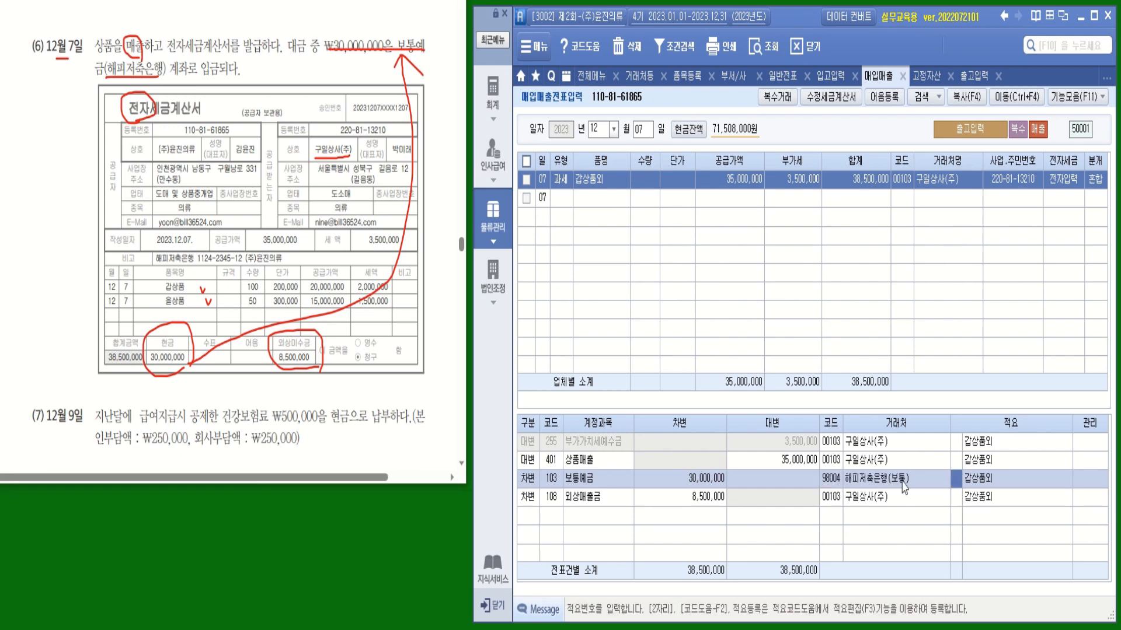
pyautogui.click(832, 486)
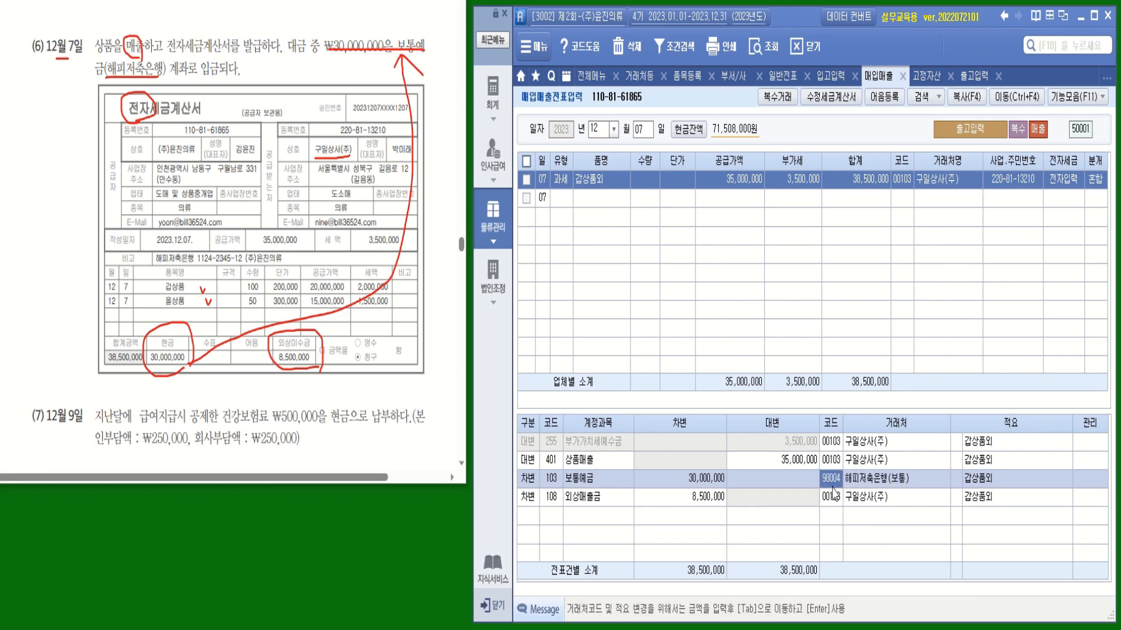
pyautogui.click(834, 490)
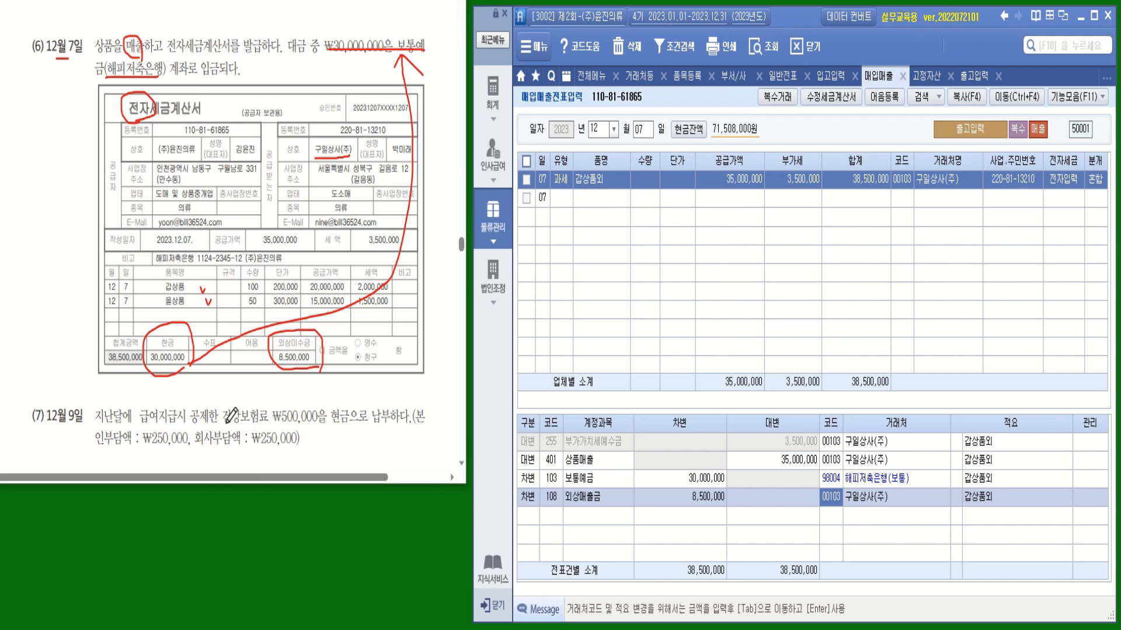
pyautogui.moveTo(225, 421)
pyautogui.mouseDown()
pyautogui.moveTo(343, 429)
pyautogui.moveTo(326, 411)
pyautogui.moveTo(345, 402)
pyautogui.moveTo(345, 428)
pyautogui.mouseUp()
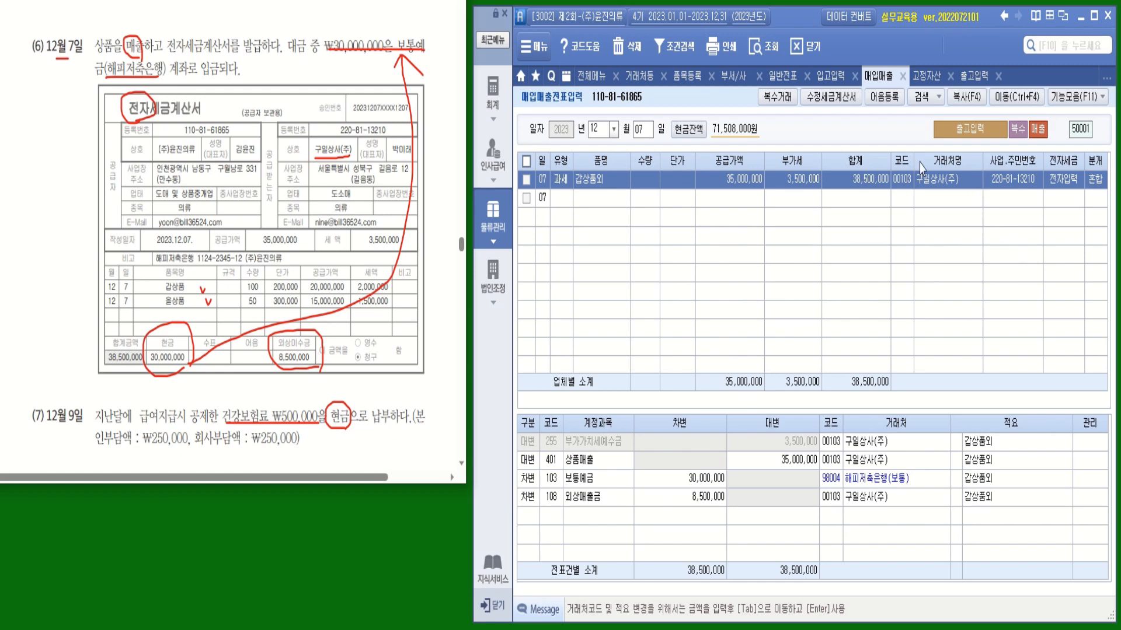
# Start a Dec 9 general journal voucher debiting 254 예수금 250,000
pyautogui.click(785, 79)
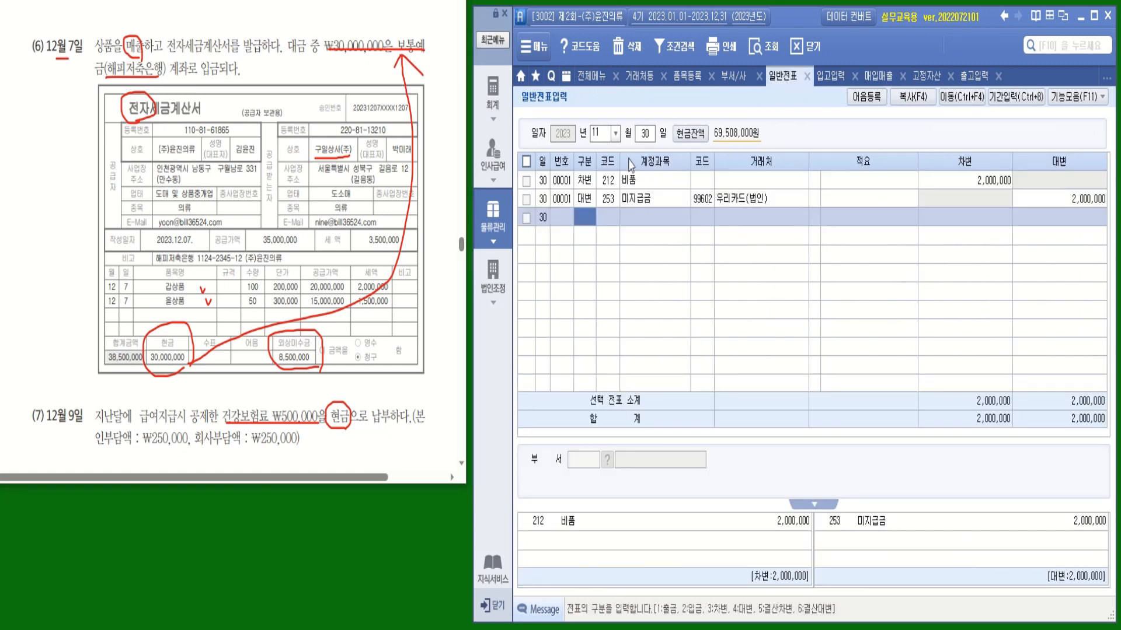
pyautogui.click(615, 133)
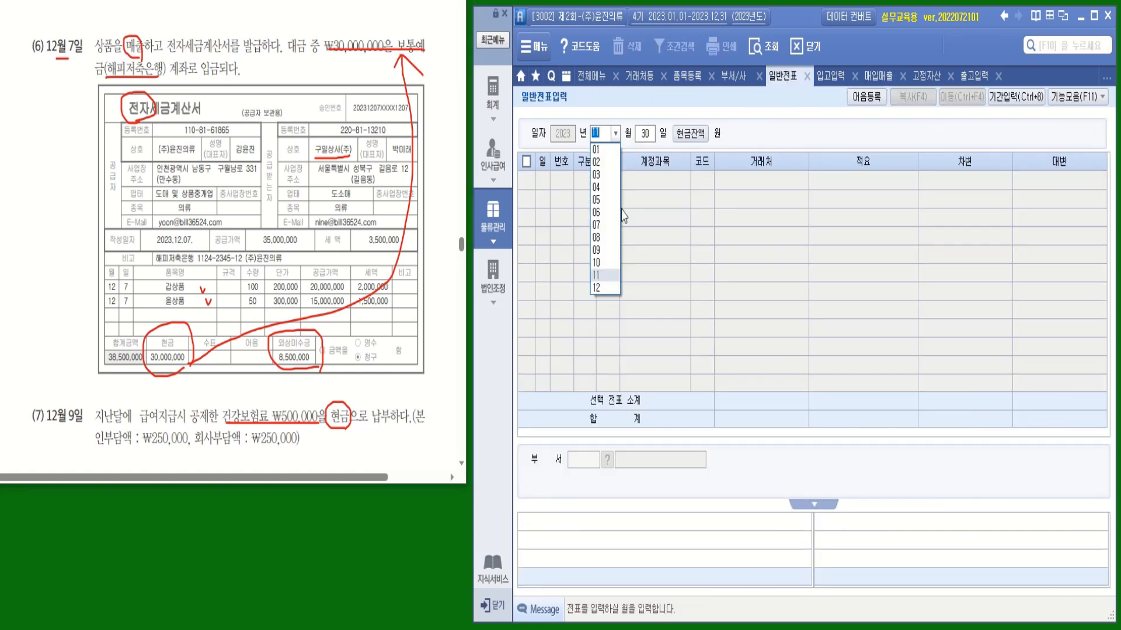
pyautogui.click(607, 295)
pyautogui.write('09')
pyautogui.press('Return')
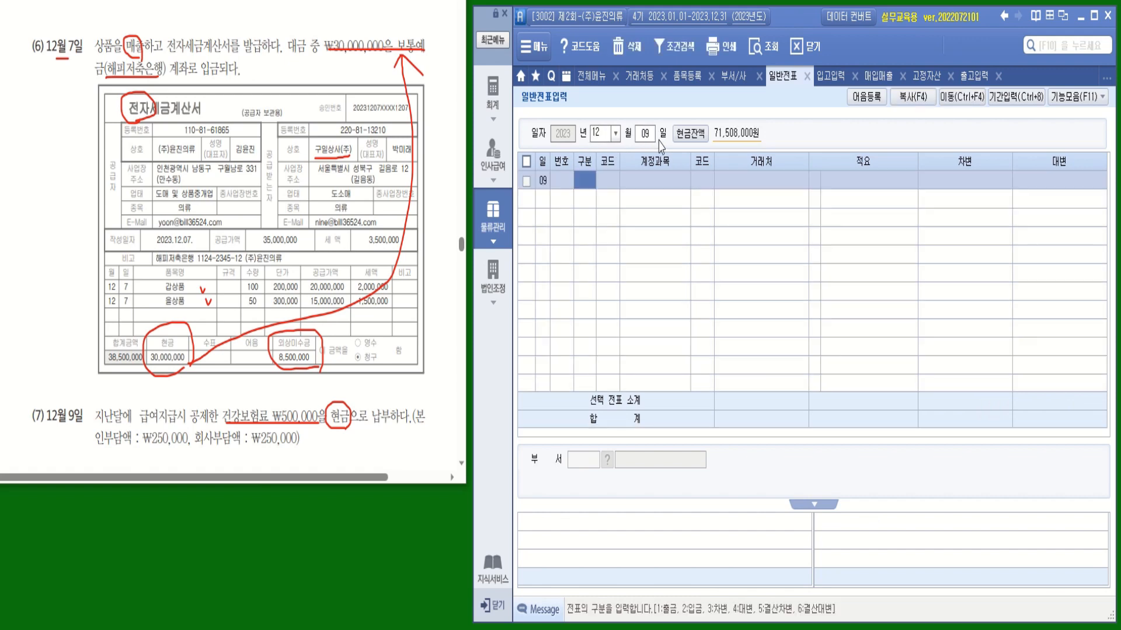
pyautogui.write('3')
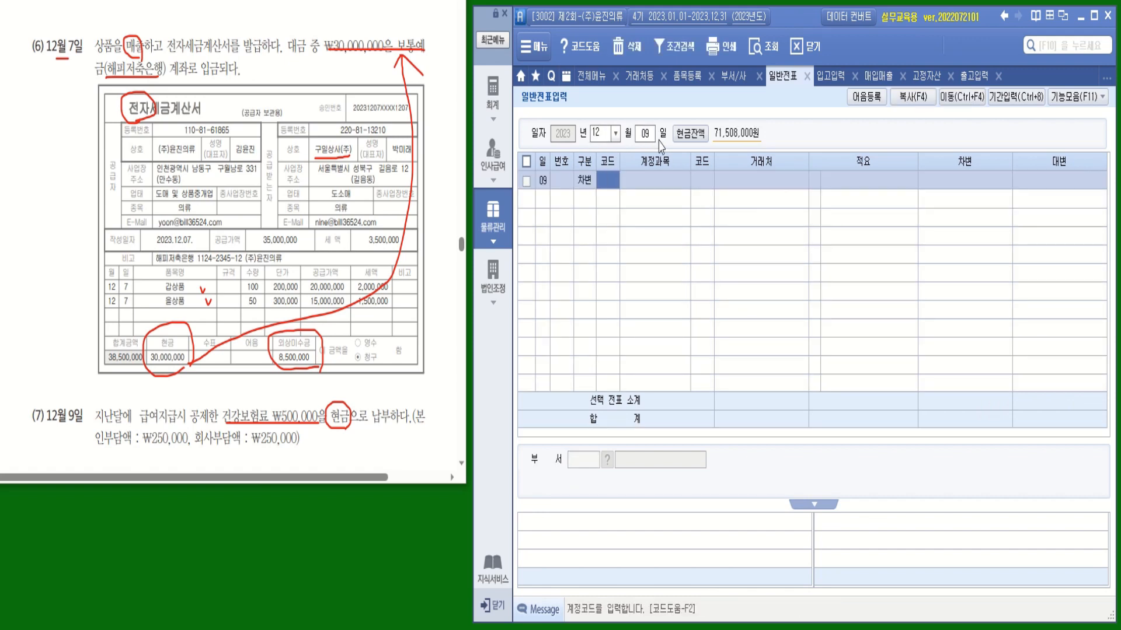
pyautogui.write('예금')
pyautogui.press('Return')
pyautogui.press('Return')
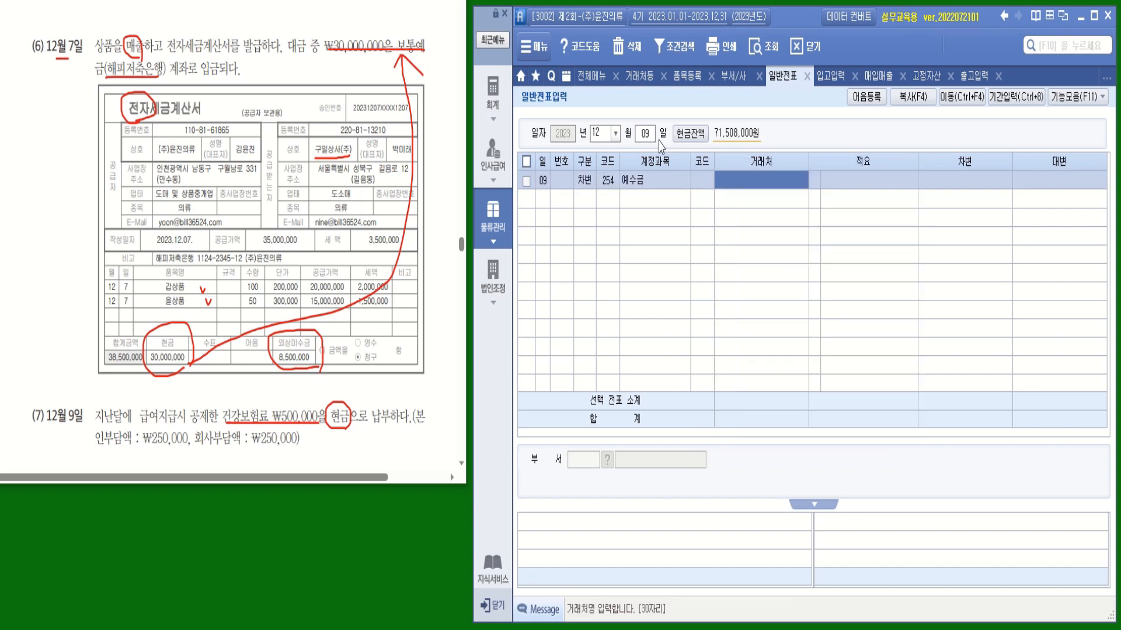
pyautogui.press('Return')
pyautogui.press('Return')
pyautogui.write('50')
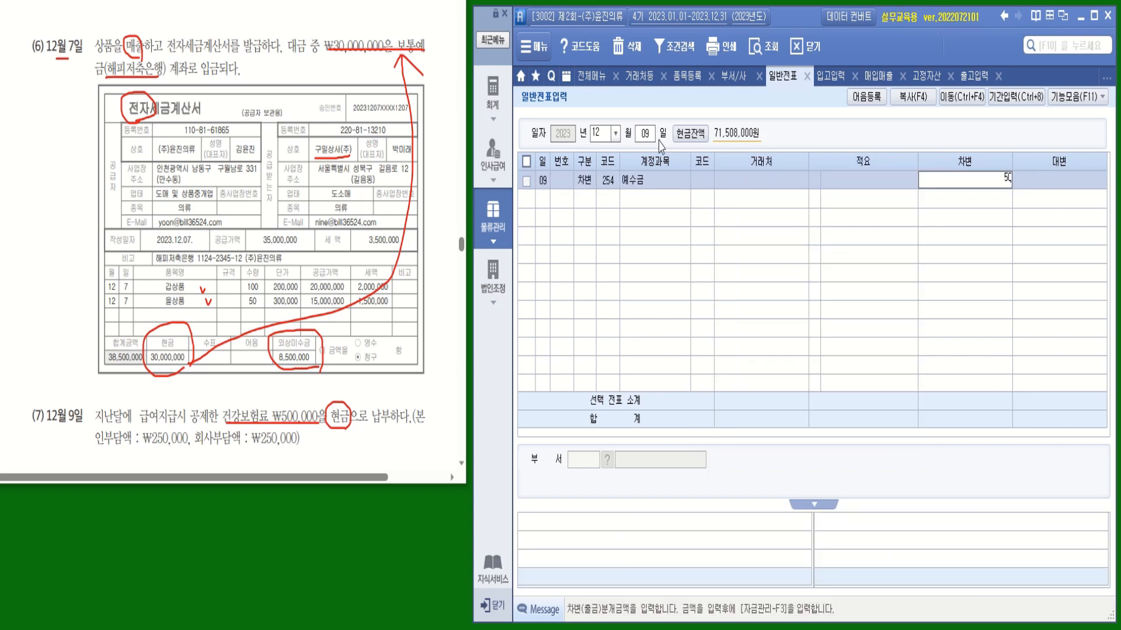
pyautogui.press('BackSpace')
pyautogui.press('BackSpace')
pyautogui.write('250000')
pyautogui.press('Return')
pyautogui.press('Return')
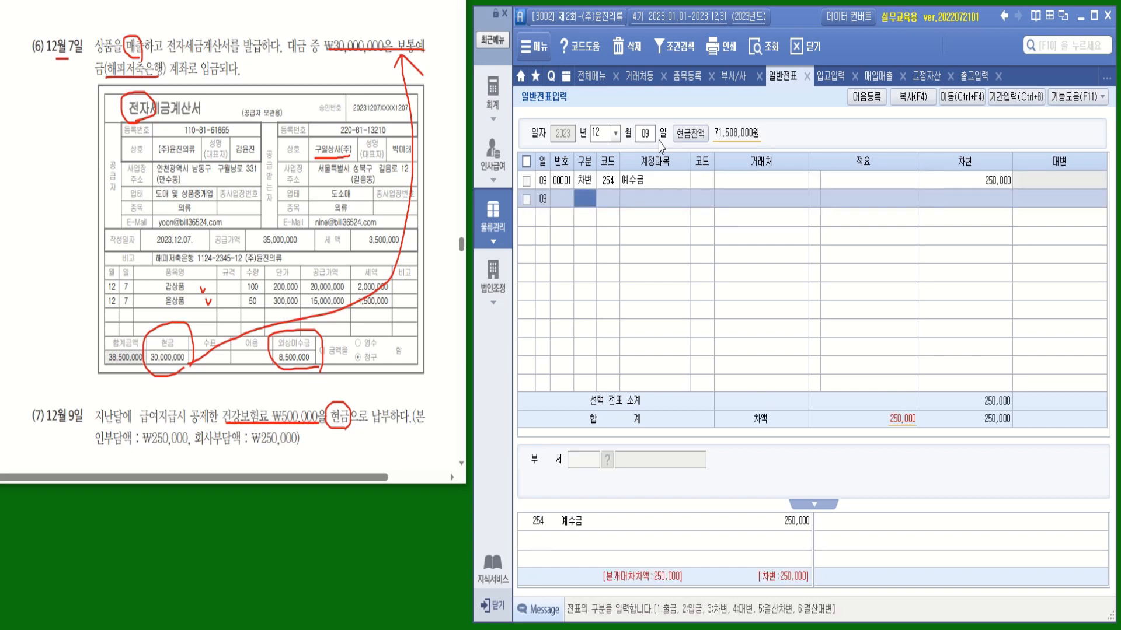
# Debit 811 복리후생비 250,000 and credit 101 현금 500,000 to balance the voucher
pyautogui.write('3복리')
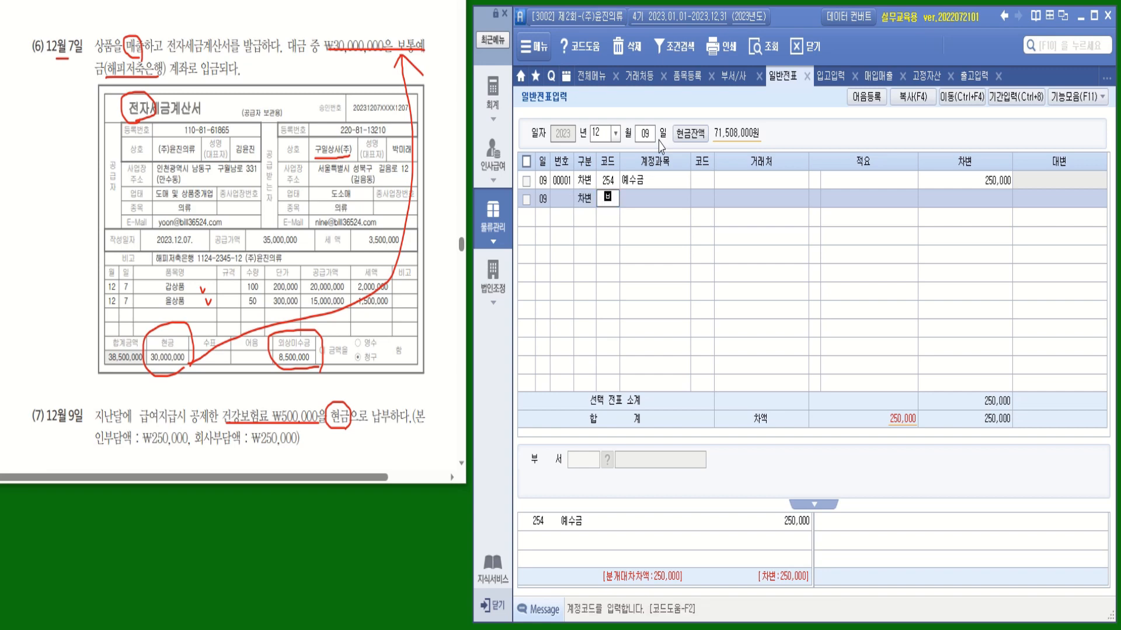
pyautogui.press('Return')
pyautogui.press('Down')
pyautogui.press('Down')
pyautogui.press('Down')
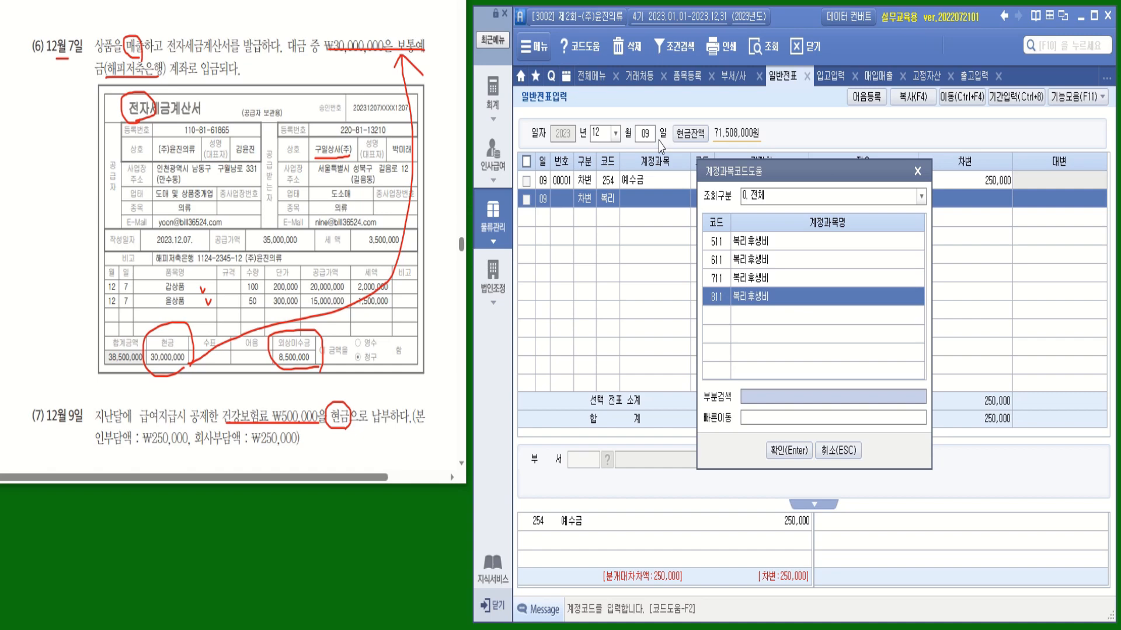
pyautogui.press('Return')
pyautogui.press('Return')
pyautogui.press('Return')
pyautogui.press('Return')
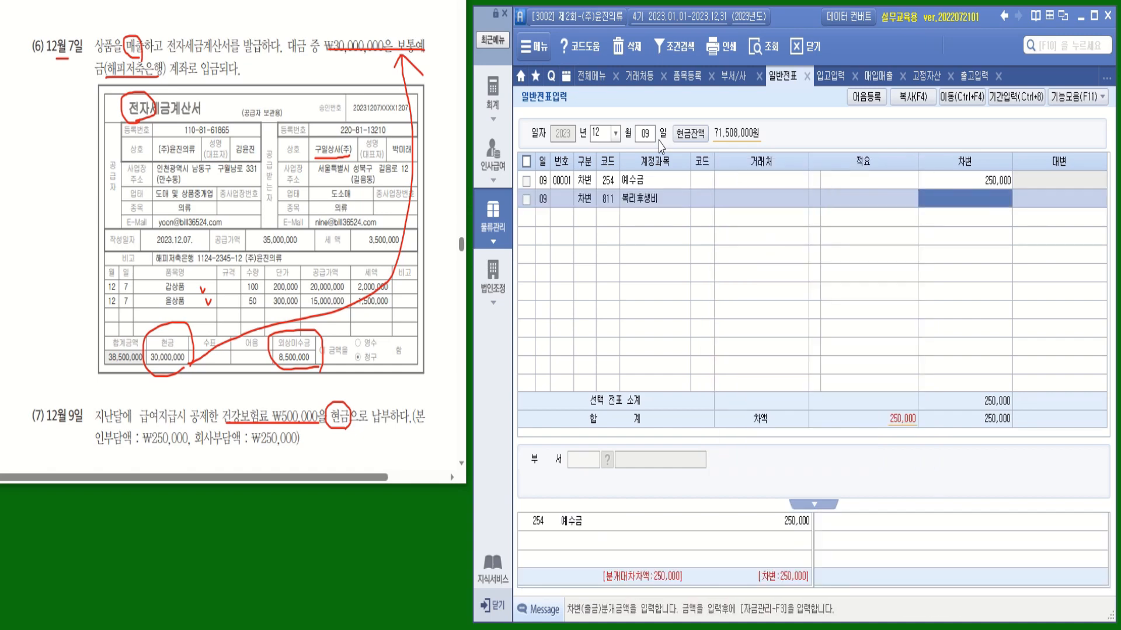
pyautogui.write('2500000')
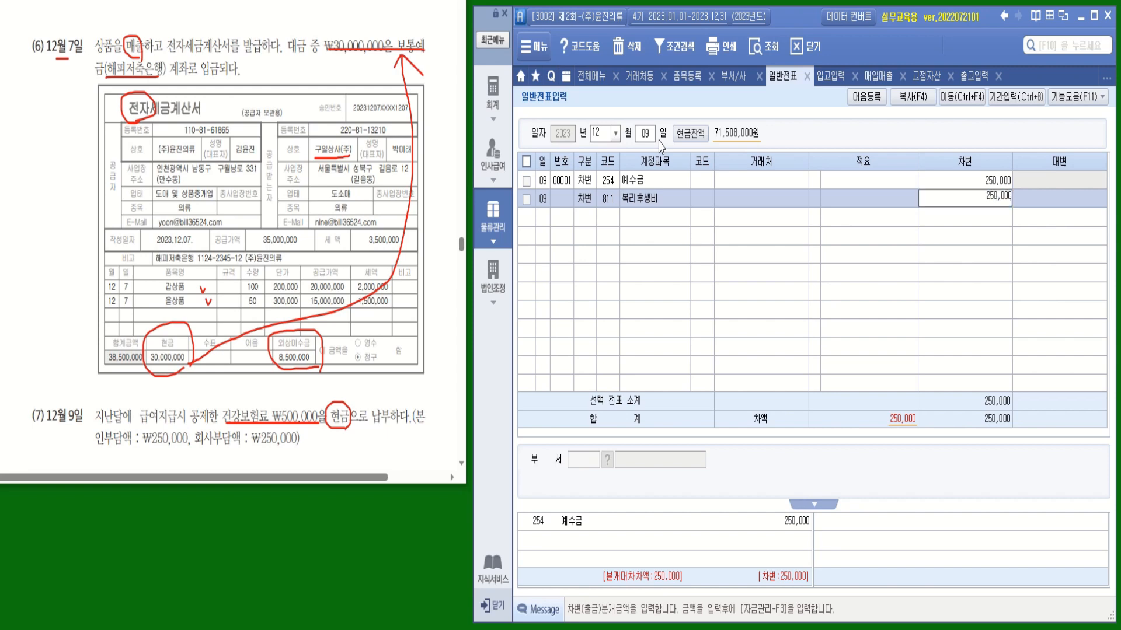
pyautogui.press('Return')
pyautogui.press('Return')
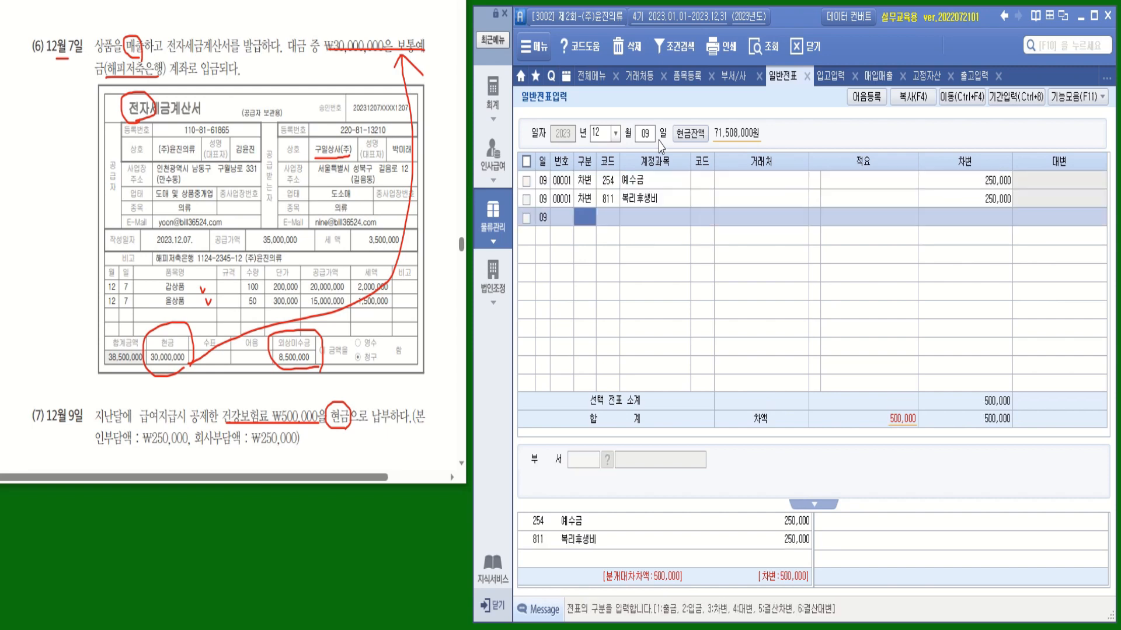
pyautogui.write('4')
pyautogui.press('Return')
pyautogui.write('101')
pyautogui.press('Return')
pyautogui.press('Return')
pyautogui.press('Return')
pyautogui.press('Return')
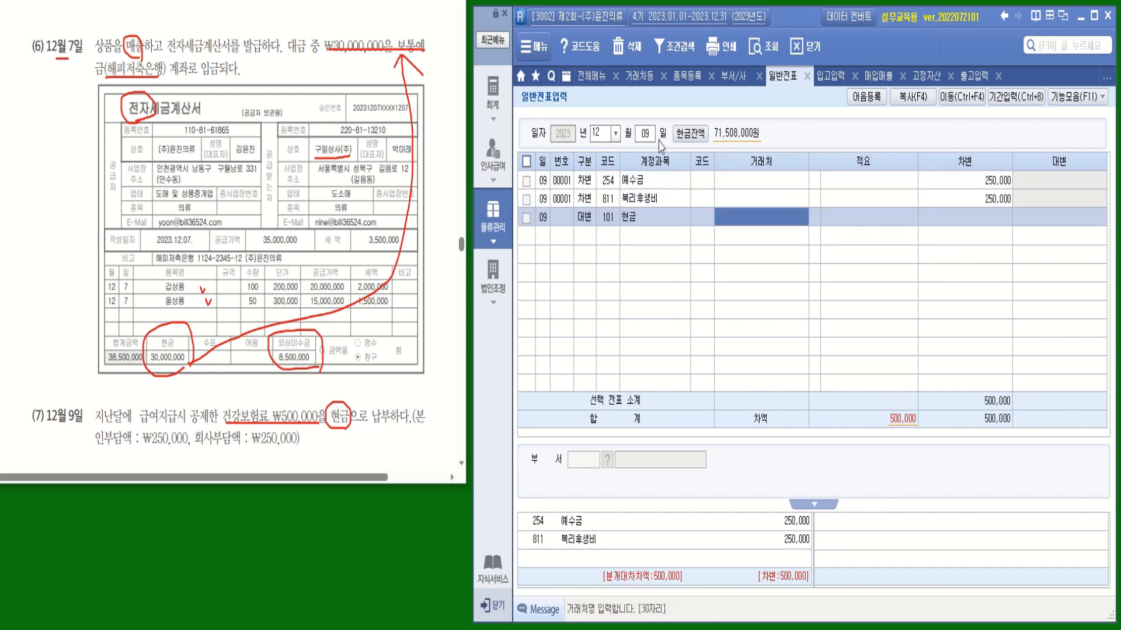
pyautogui.write('500,000')
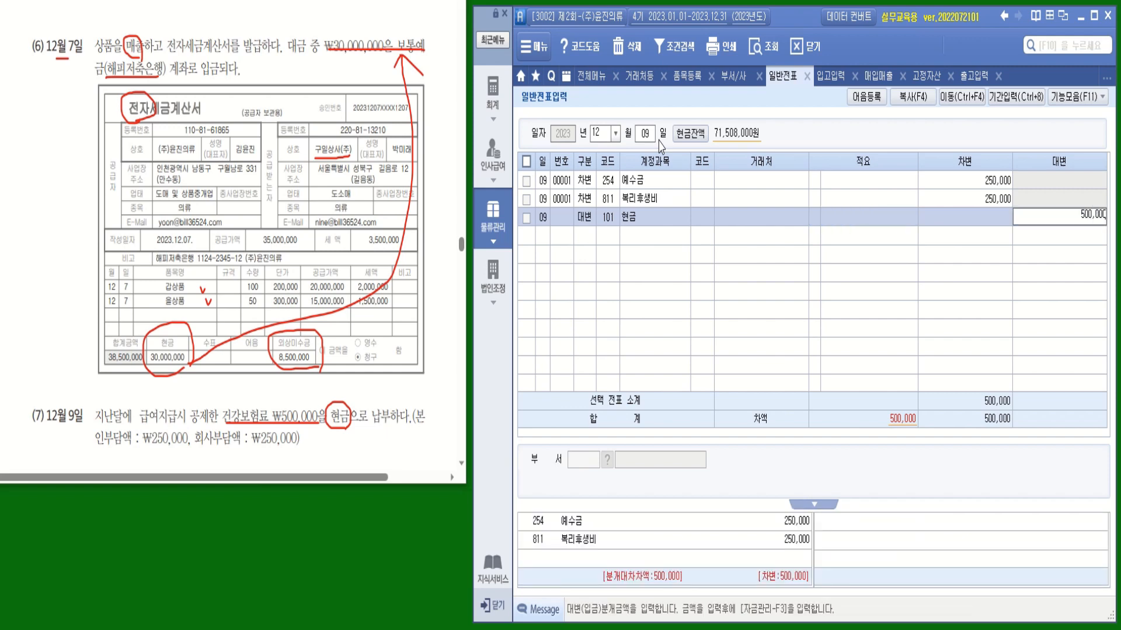
pyautogui.press('Return')
pyautogui.click(578, 242)
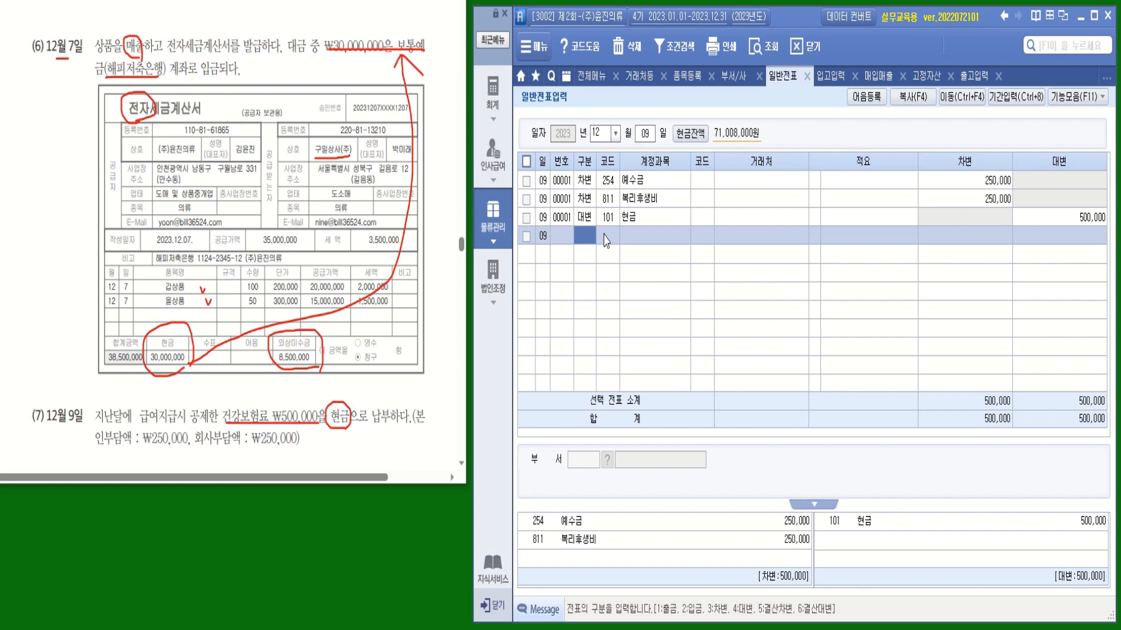
# Add a cash-payment line below voucher 00001 debiting 254 예수금 for 250,000
pyautogui.click(564, 182)
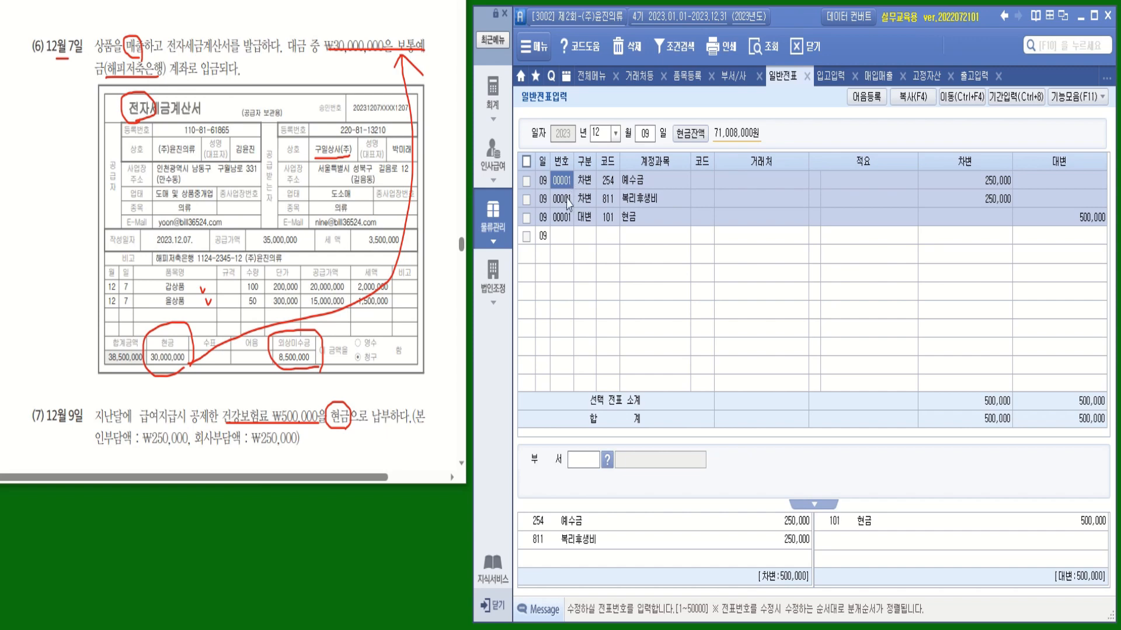
pyautogui.click(580, 241)
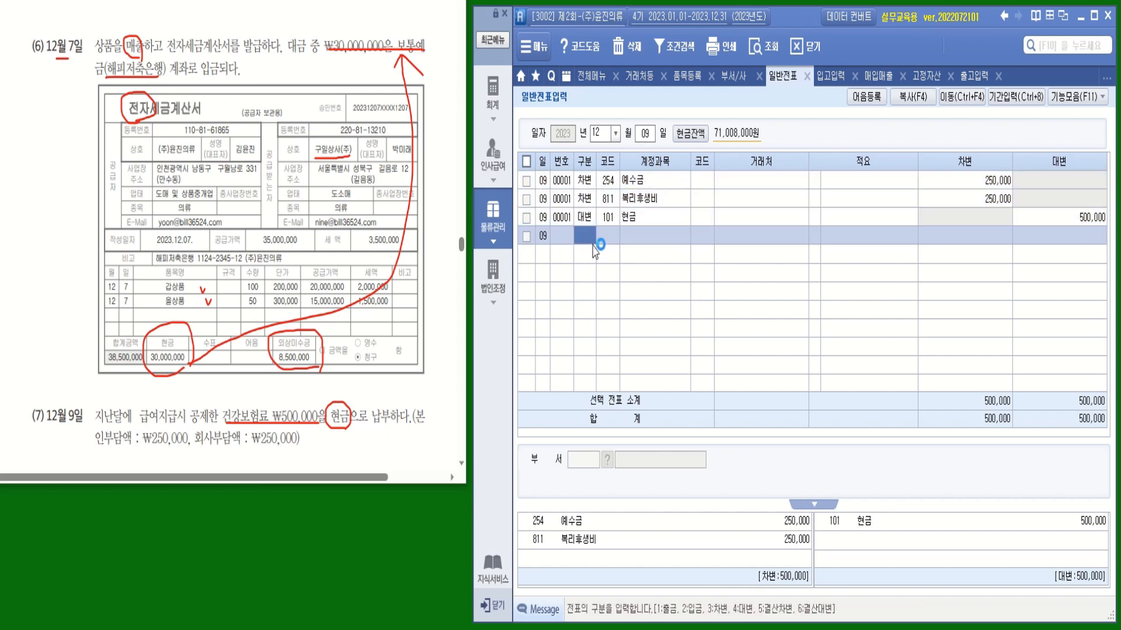
pyautogui.write('1')
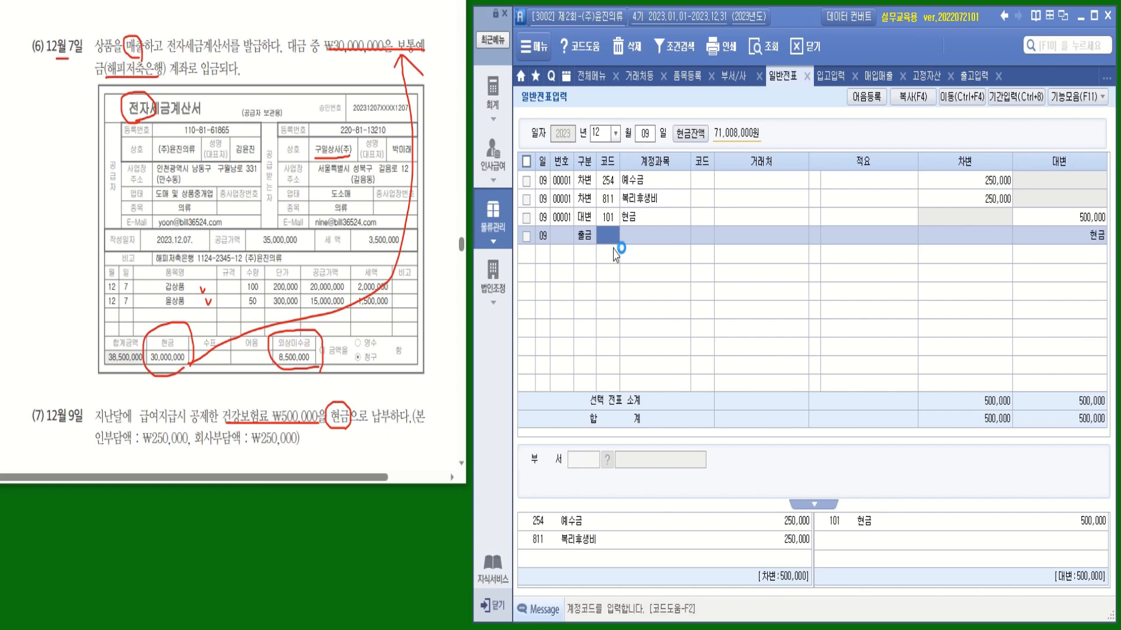
pyautogui.write('254')
pyautogui.press('Return')
pyautogui.press('Return')
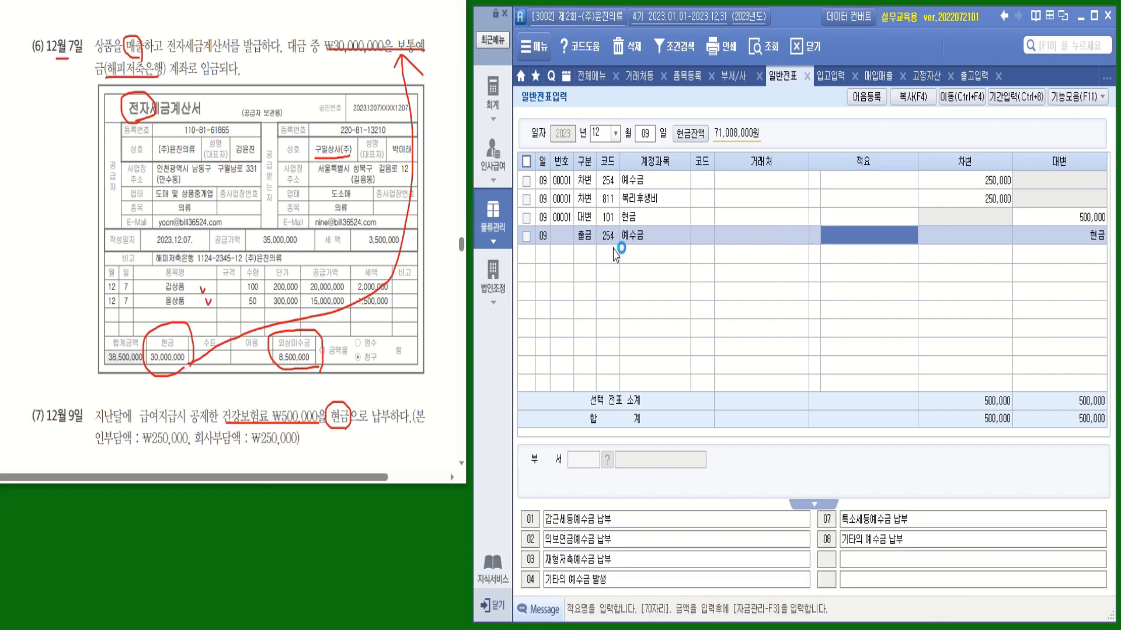
pyautogui.press('Return')
pyautogui.write('2500000')
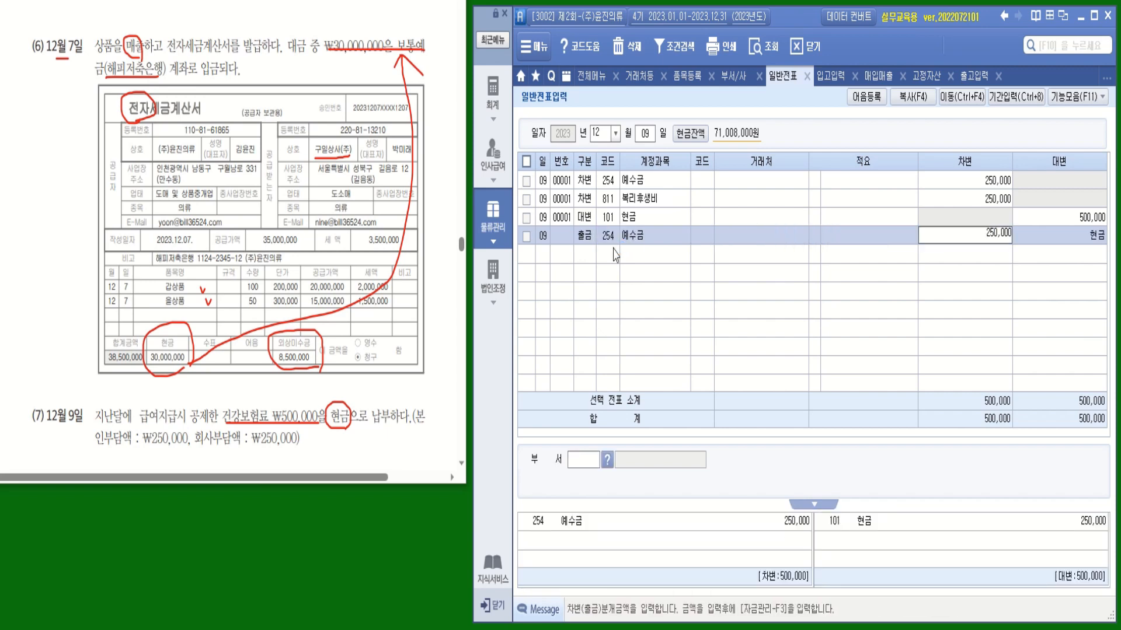
pyautogui.press('Return')
# Add a second cash-payment line debiting 811 복리후생비 for 250,000
pyautogui.write('1')
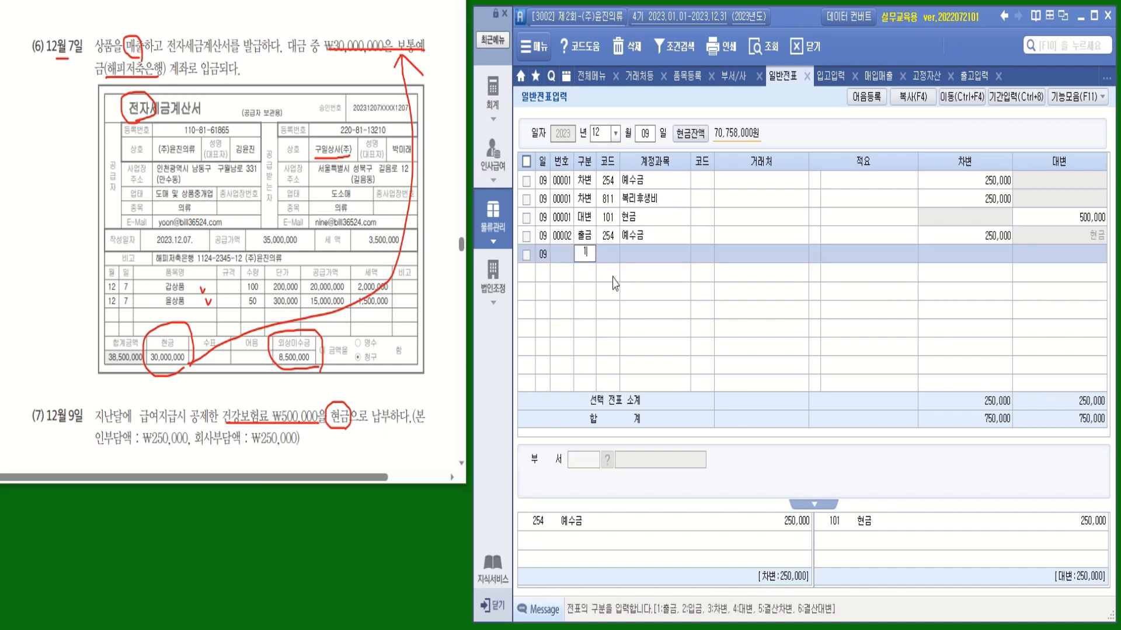
pyautogui.press('Return')
pyautogui.write('811')
pyautogui.press('Return')
pyautogui.press('Return')
pyautogui.press('Return')
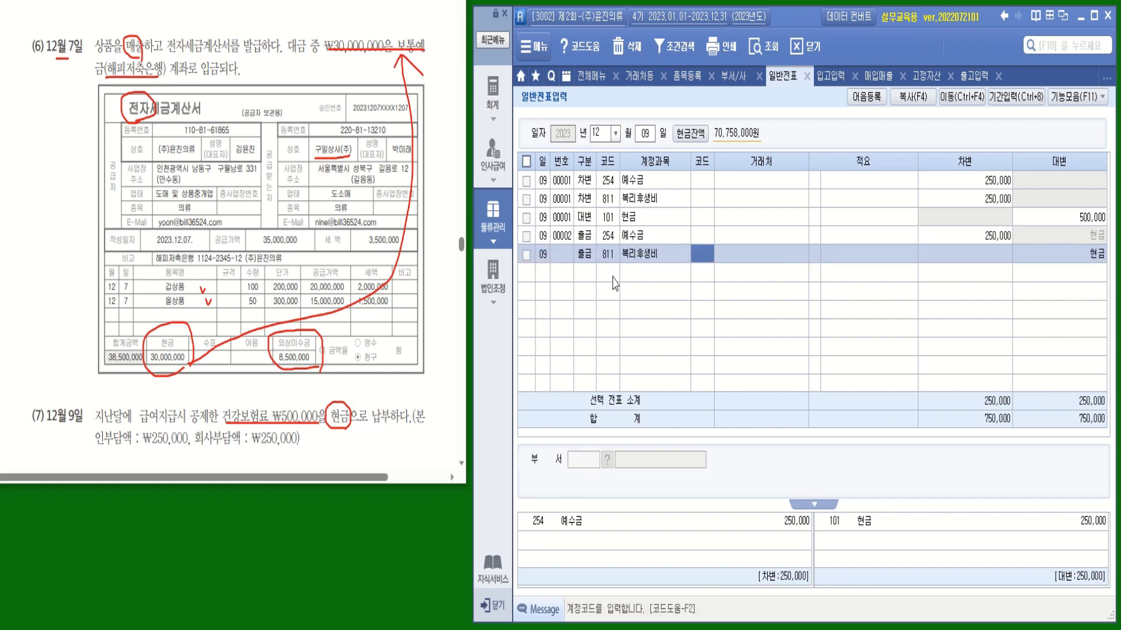
pyautogui.press('Return')
pyautogui.write('2500000')
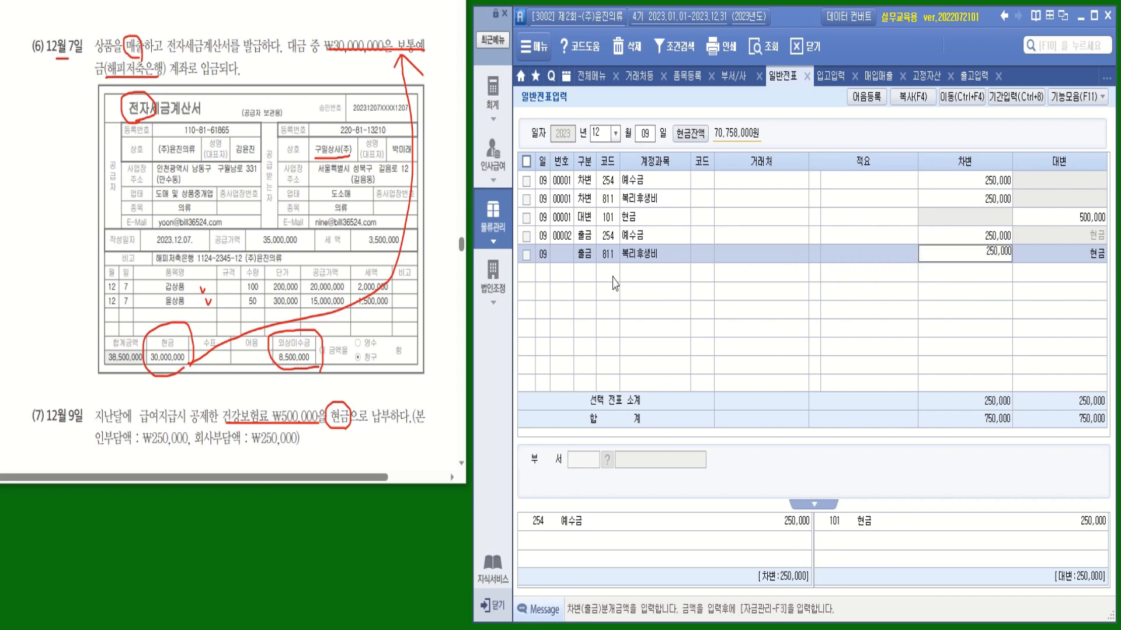
pyautogui.press('Return')
# Delete vouchers 00002 and 00003 and scroll the exercise sheet to problem (8)
pyautogui.click(567, 244)
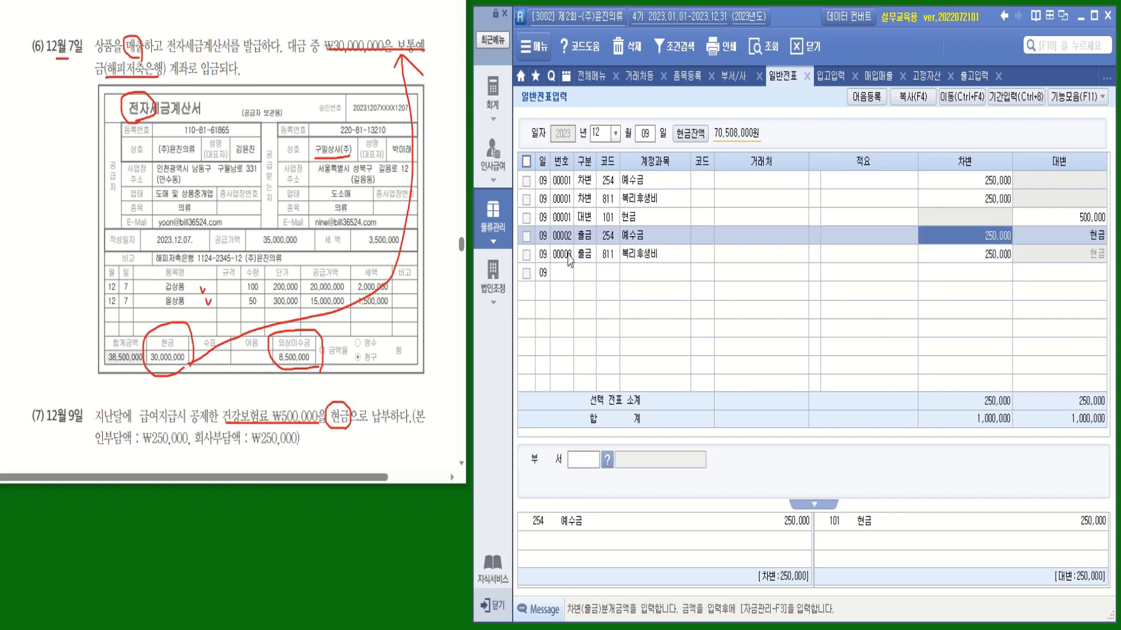
pyautogui.click(569, 254)
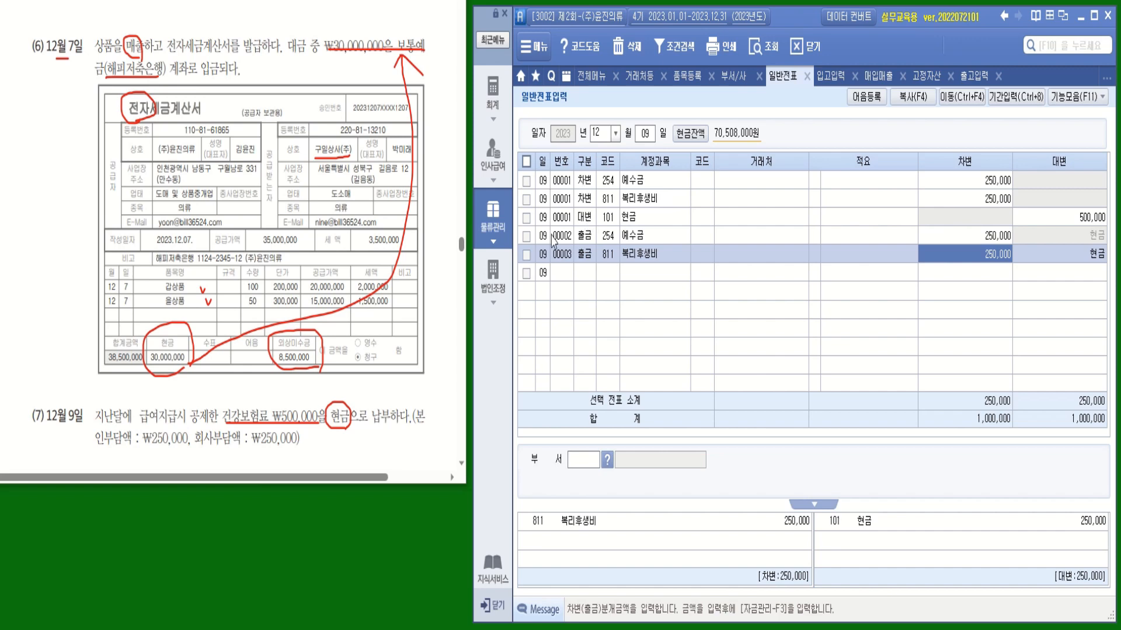
pyautogui.click(527, 236)
pyautogui.click(526, 254)
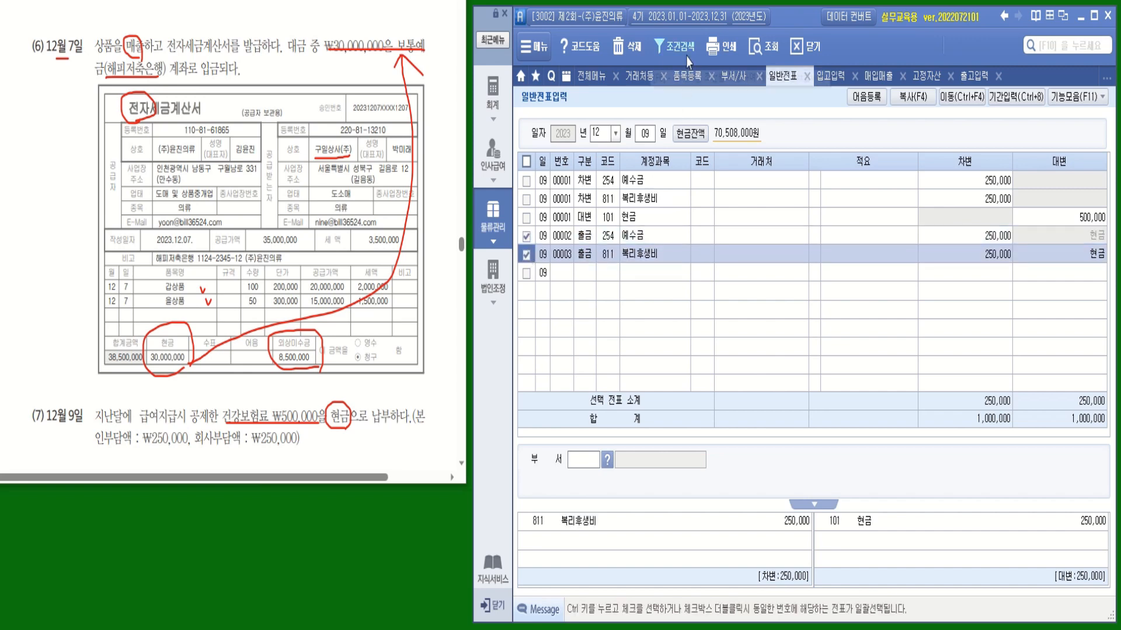
pyautogui.click(634, 46)
pyautogui.click(829, 374)
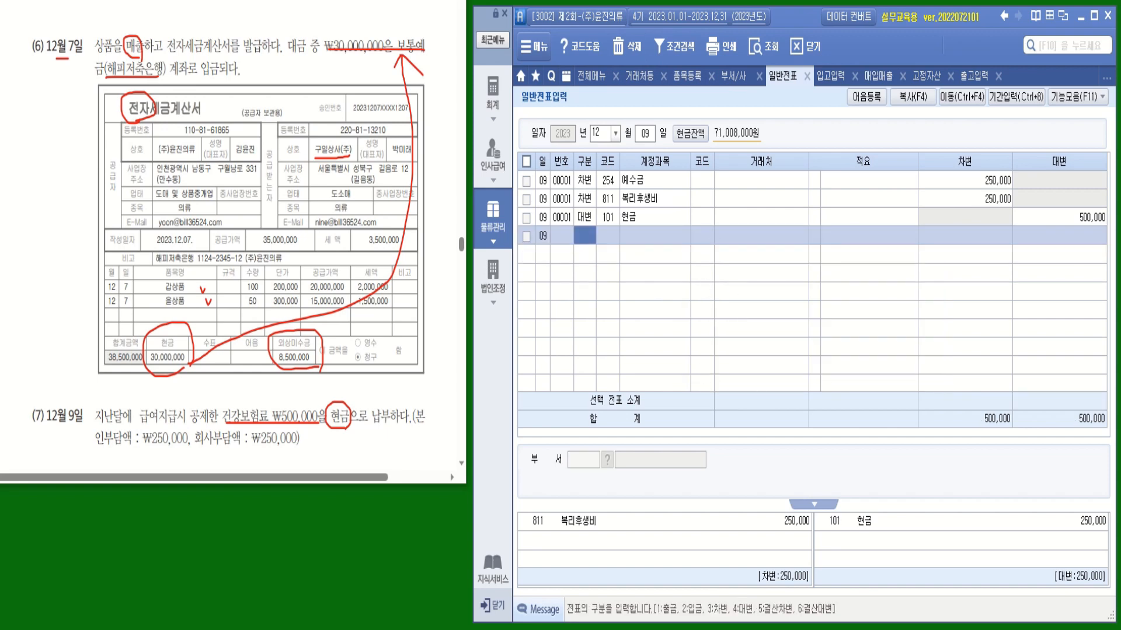
pyautogui.scroll(-7, 233, 242)
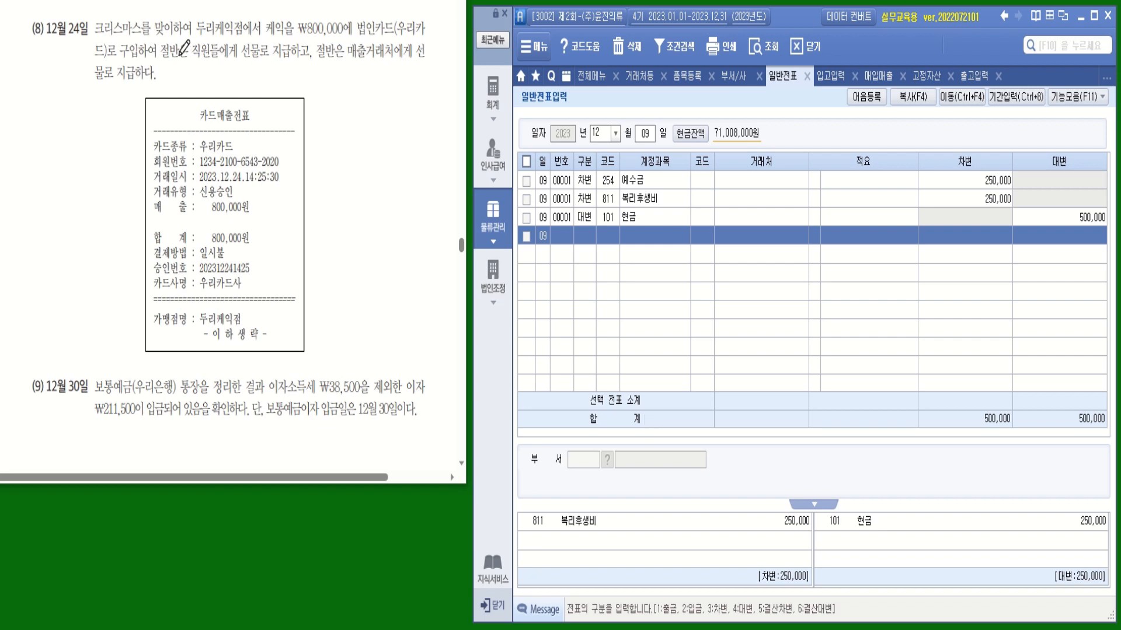
# Underline the employee and trade-customer phrases in problem (8) and switch the journal to December 24
pyautogui.moveTo(179, 55); pyautogui.dragTo(284, 59)
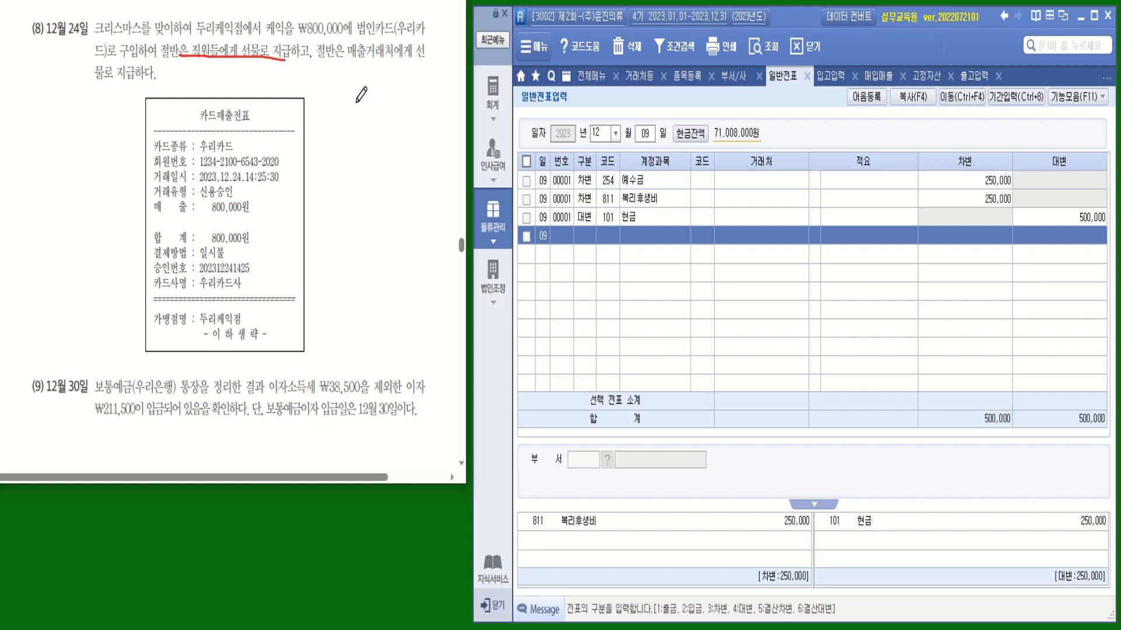
pyautogui.moveTo(362, 55); pyautogui.dragTo(426, 56)
pyautogui.click(644, 135)
pyautogui.write('25')
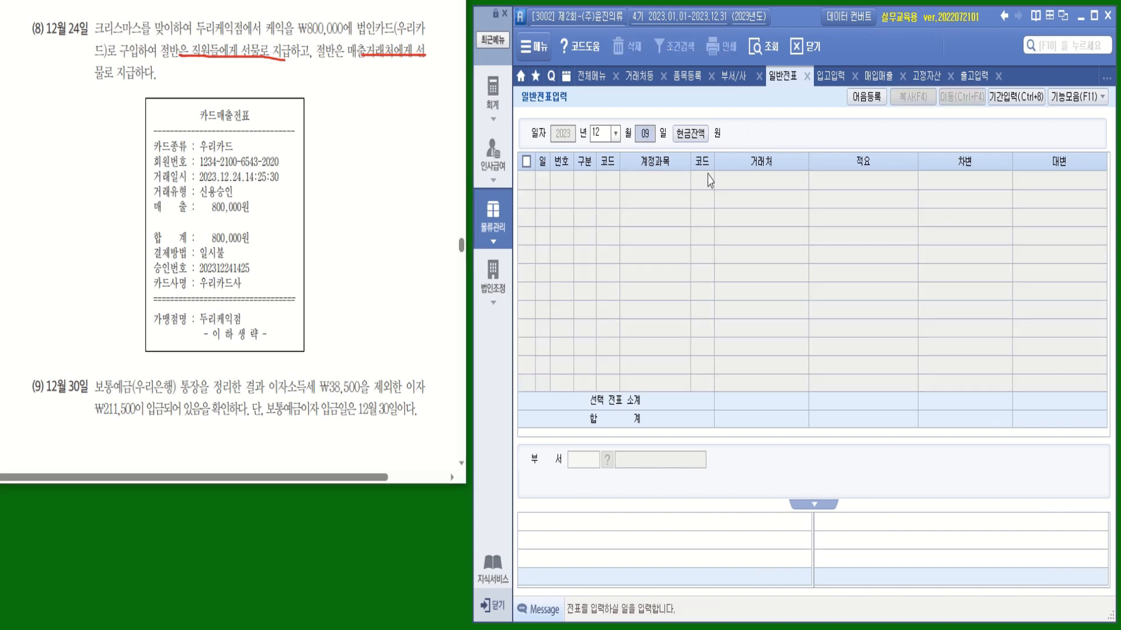
pyautogui.press('Return')
pyautogui.click(645, 134)
pyautogui.write('24')
pyautogui.press('Return')
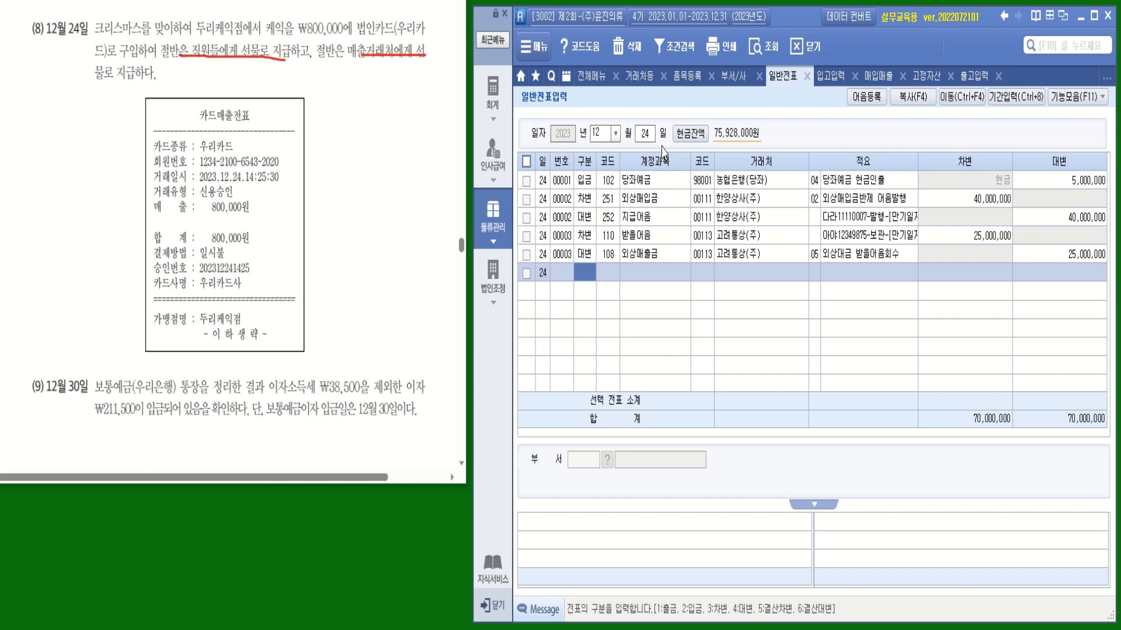
# Start a debit (3) line and search accounts for 복리
pyautogui.write('3')
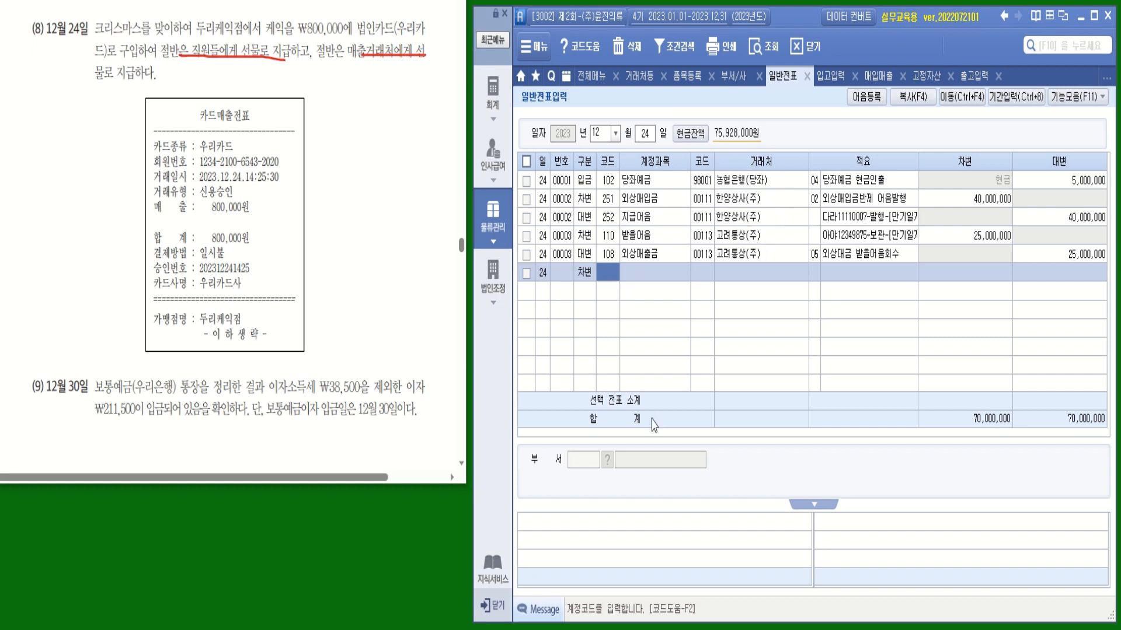
pyautogui.write('복리')
pyautogui.press('Return')
# Set the debit line to 811 복리후생비 for 400,000
pyautogui.click(753, 299)
pyautogui.doubleClick(753, 299)
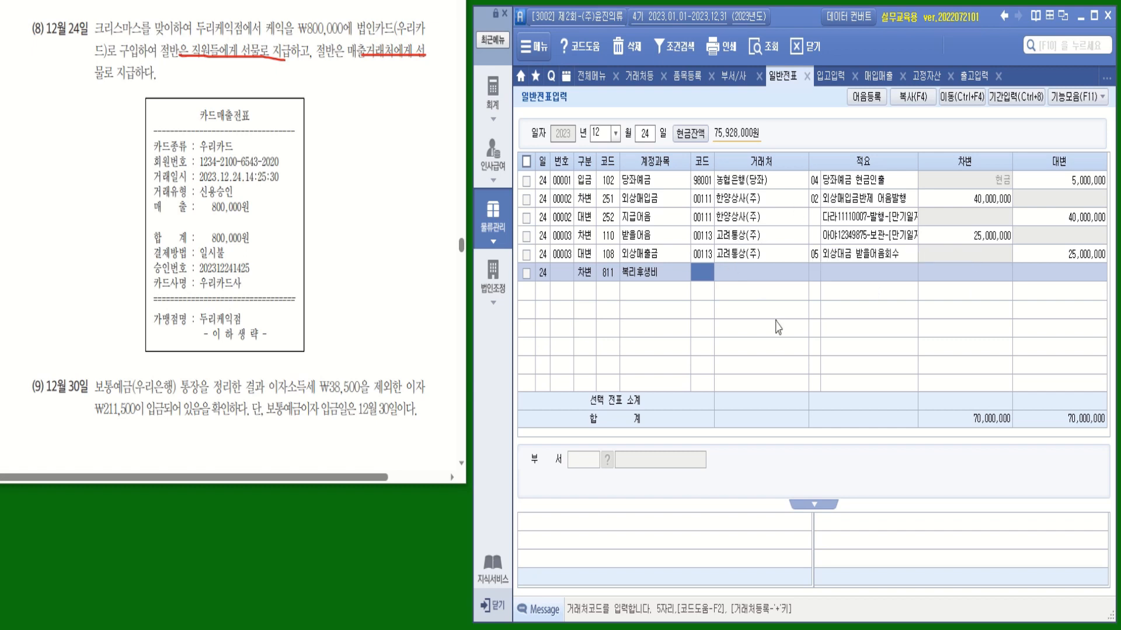
pyautogui.press('Return')
pyautogui.press('Return')
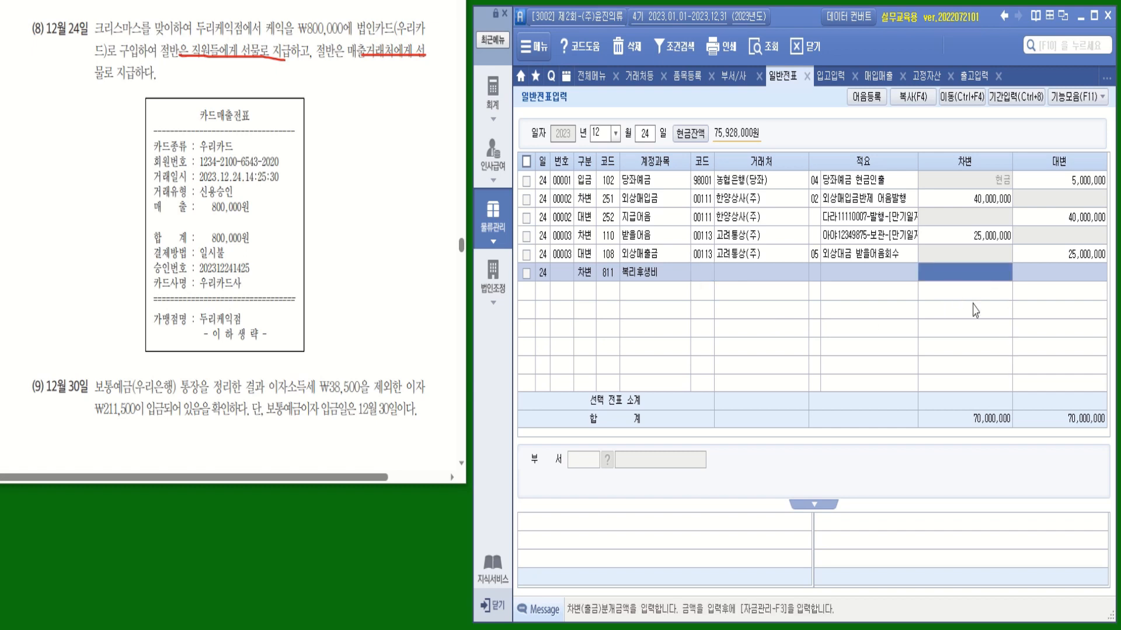
pyautogui.write('4000000')
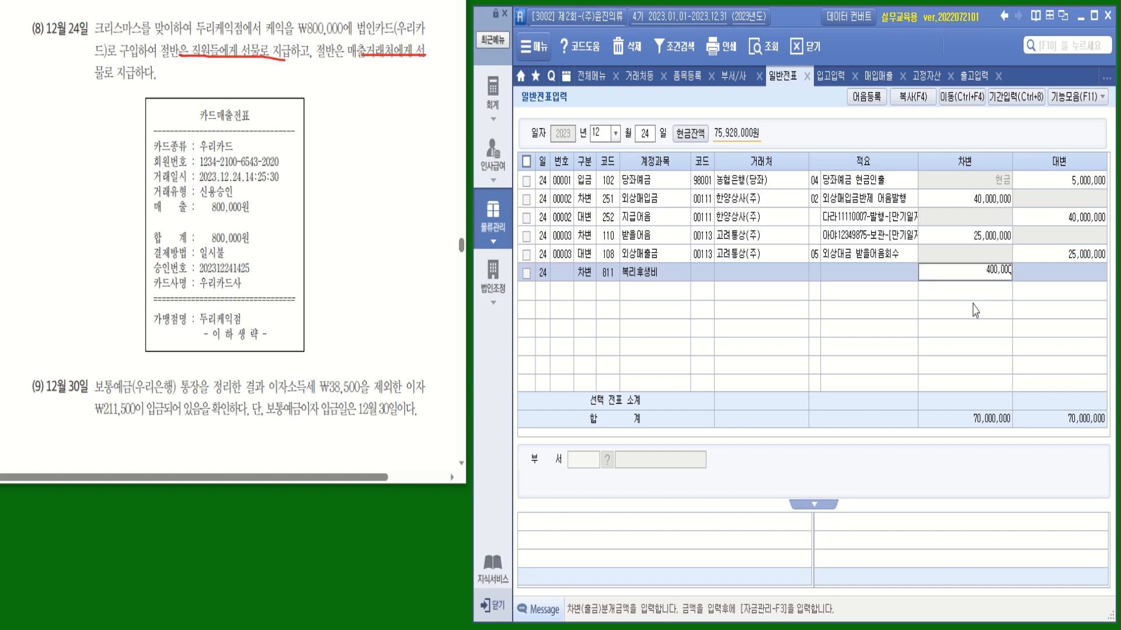
pyautogui.press('Return')
# Add a second debit line on 813 접대비 for 400,000
pyautogui.press('Return')
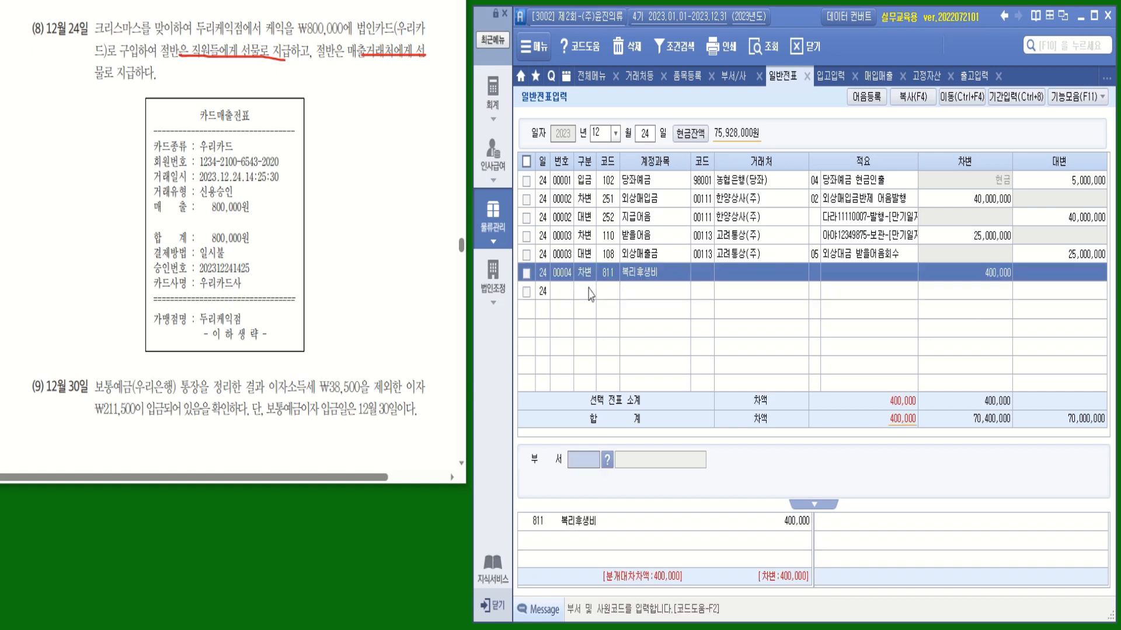
pyautogui.write('3')
pyautogui.press('Return')
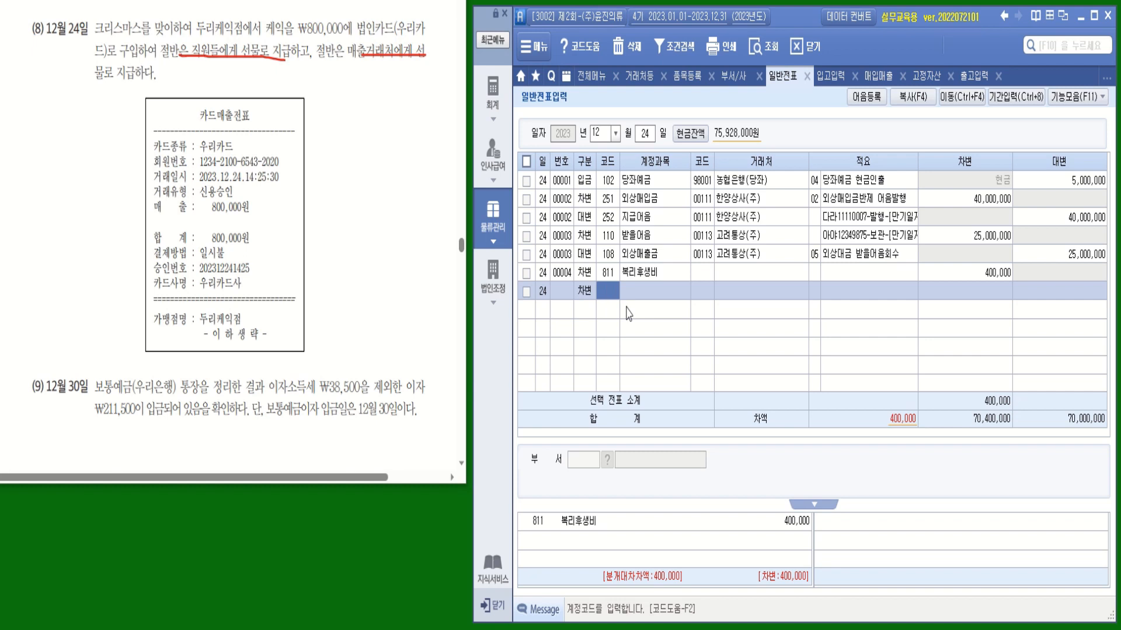
pyautogui.write('접대')
pyautogui.press('Return')
pyautogui.press('Down')
pyautogui.press('Down')
pyautogui.press('Down')
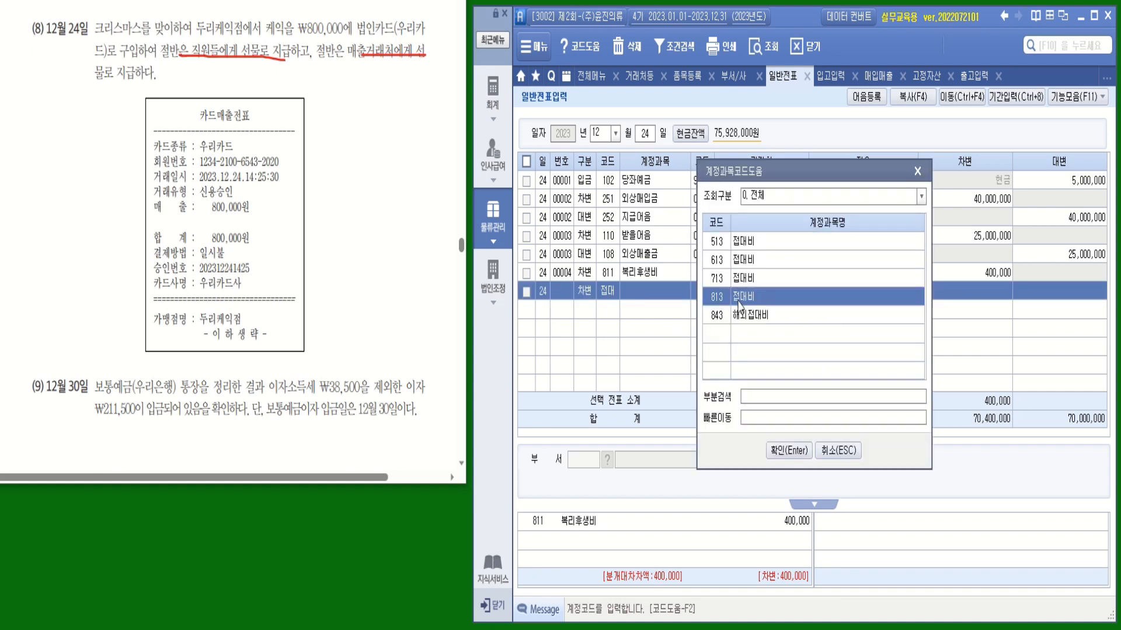
pyautogui.press('Return')
pyautogui.press('Return')
pyautogui.press('Return')
pyautogui.write('4')
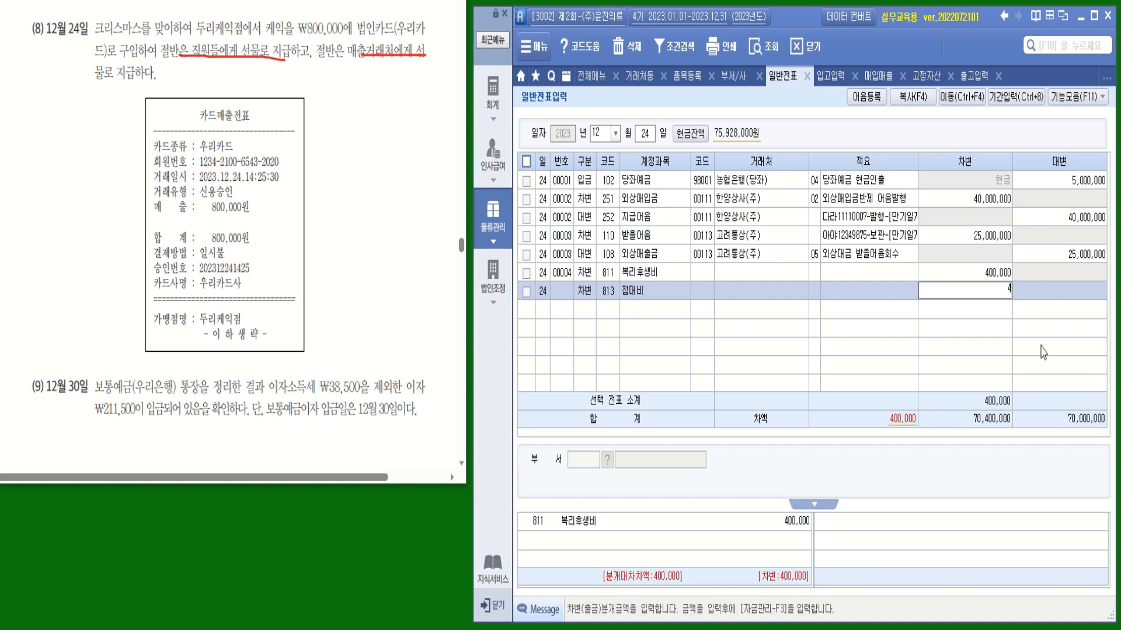
pyautogui.write('00,000')
pyautogui.press('Return')
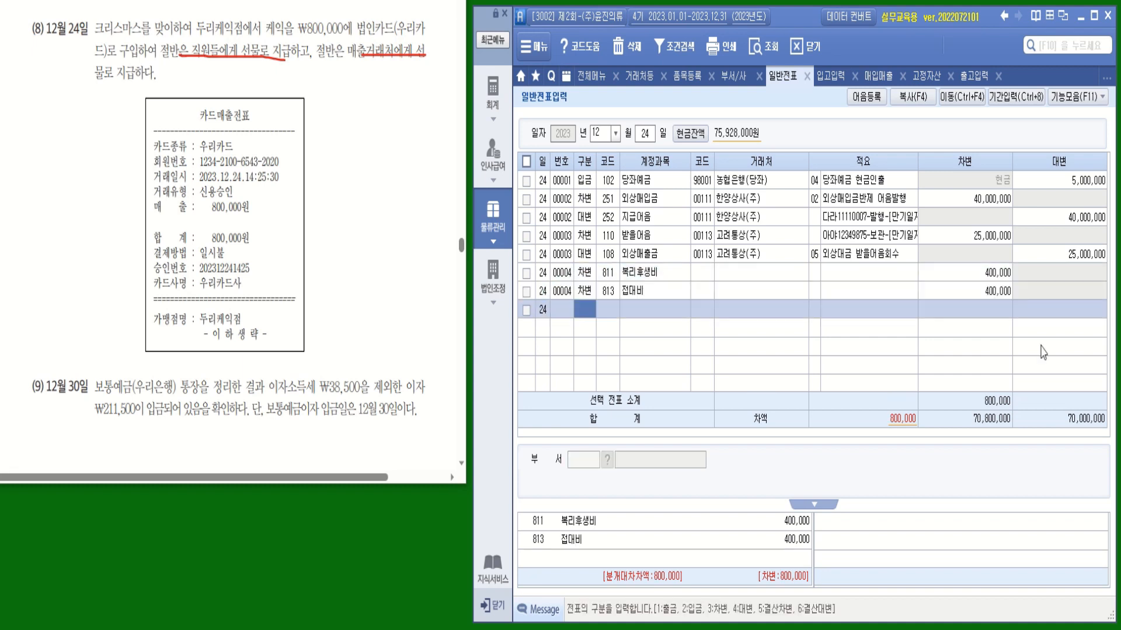
# Start a credit line on 253 미지급금 with partner 99602 우리카드(법인)
pyautogui.press('4')
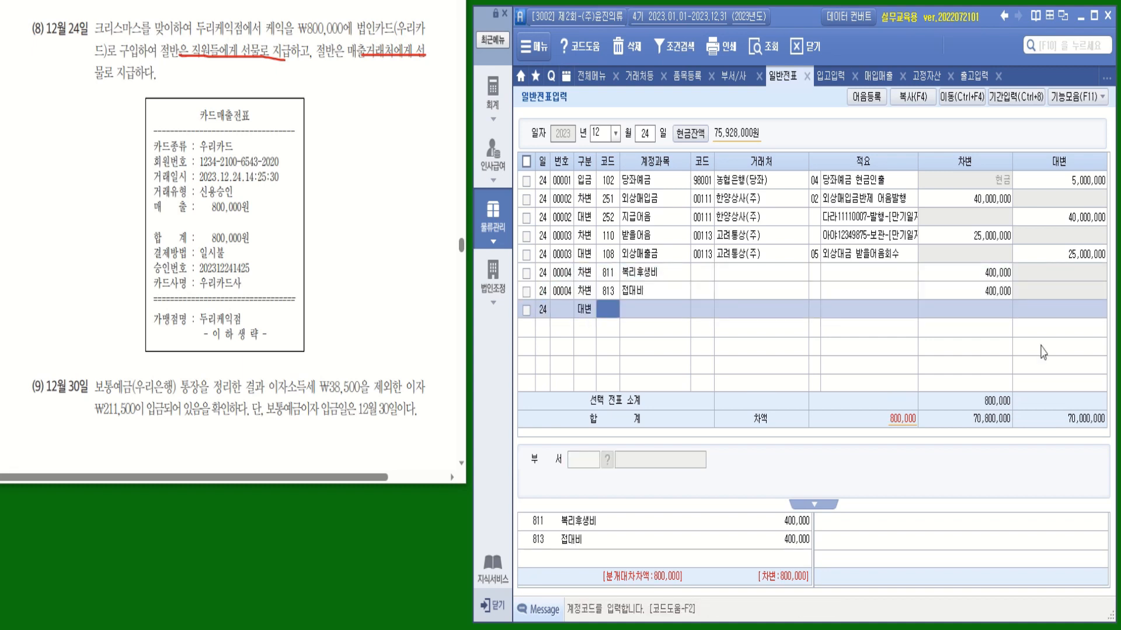
pyautogui.write('밎ㅣ')
pyautogui.press('Return')
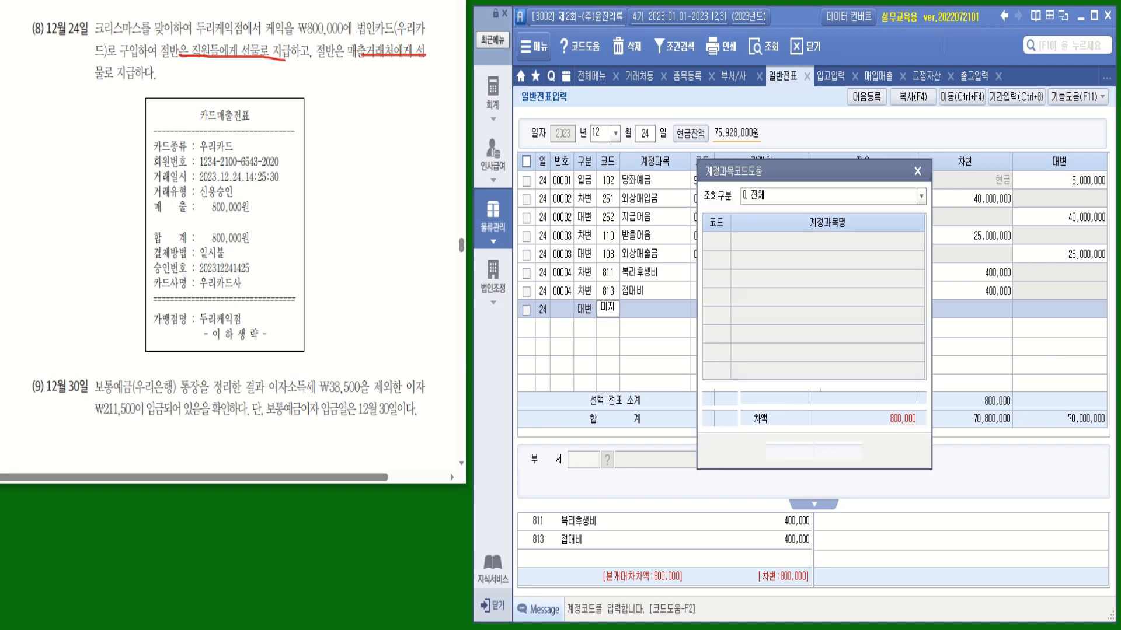
pyautogui.press('Return')
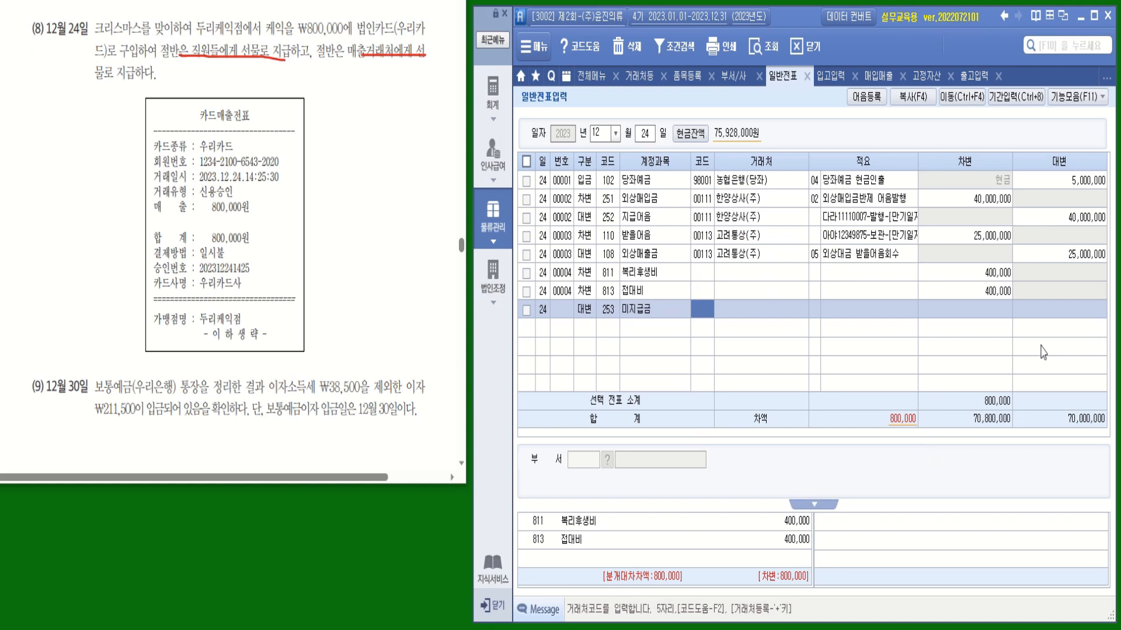
pyautogui.write('우리')
pyautogui.press('Return')
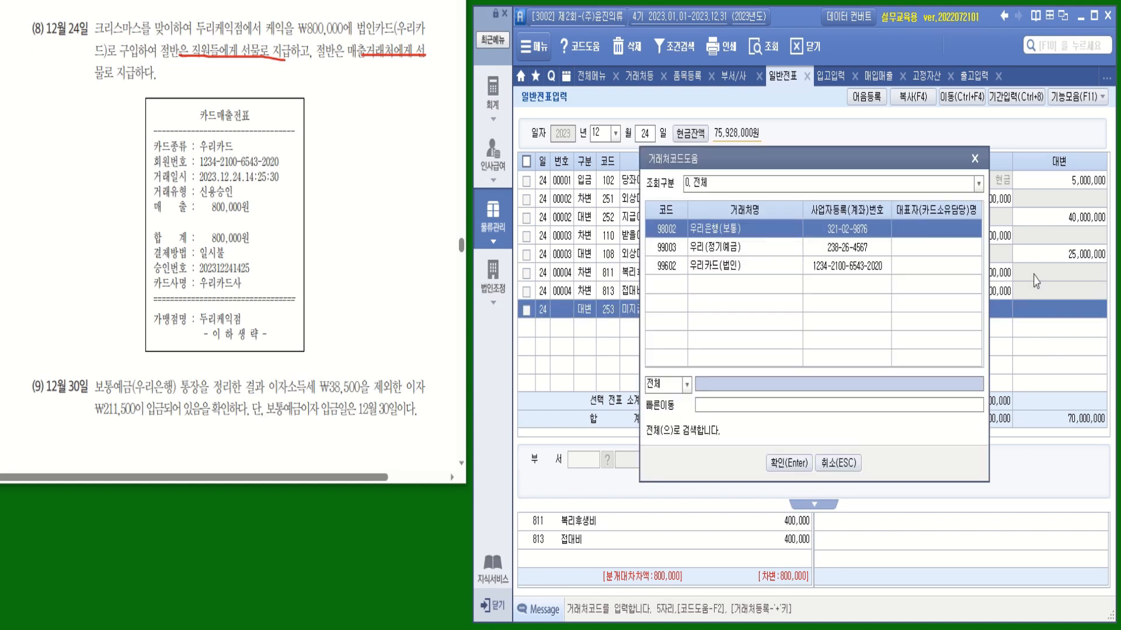
pyautogui.click(788, 267)
pyautogui.press('Return')
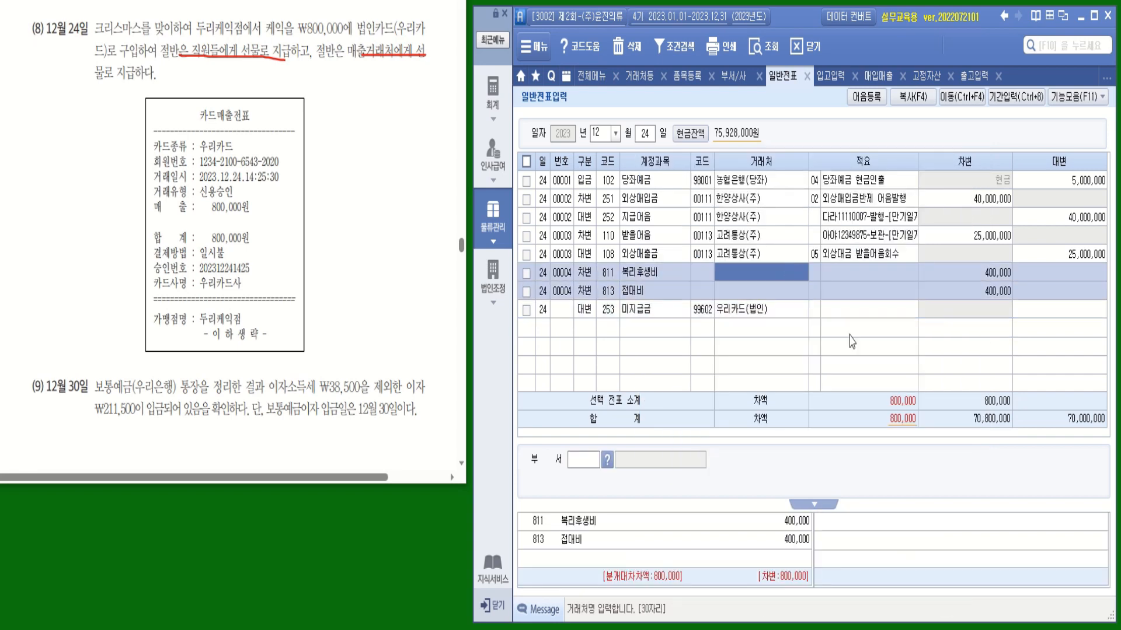
pyautogui.press('Return')
# Enter the credit amount and correct it to 800,000
pyautogui.write('8000000')
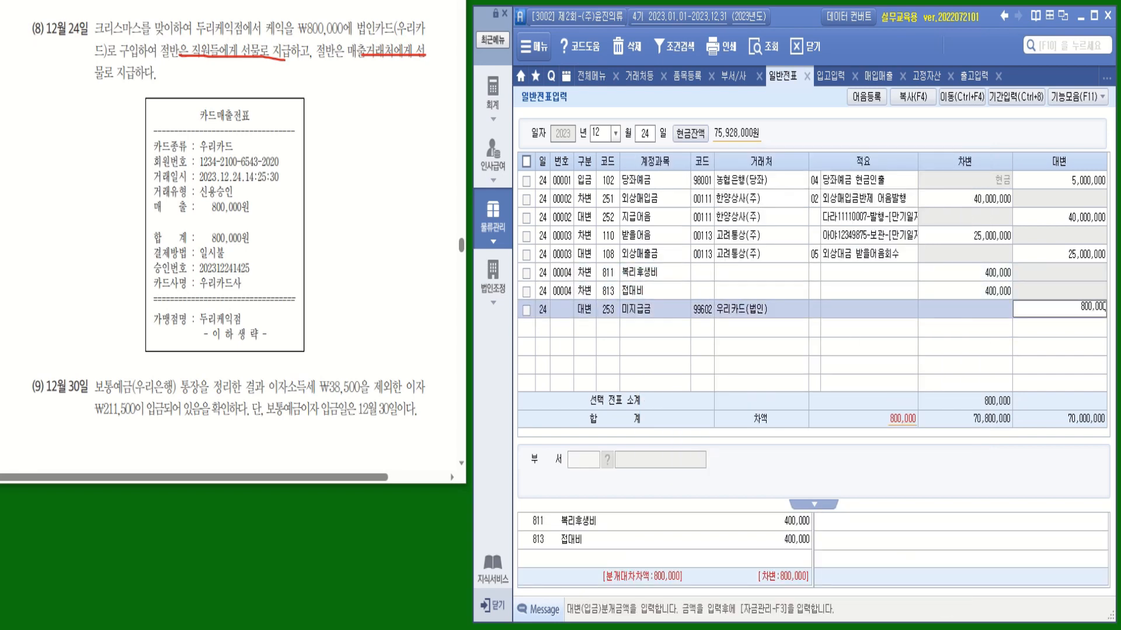
pyautogui.press('Return')
pyautogui.click(911, 310)
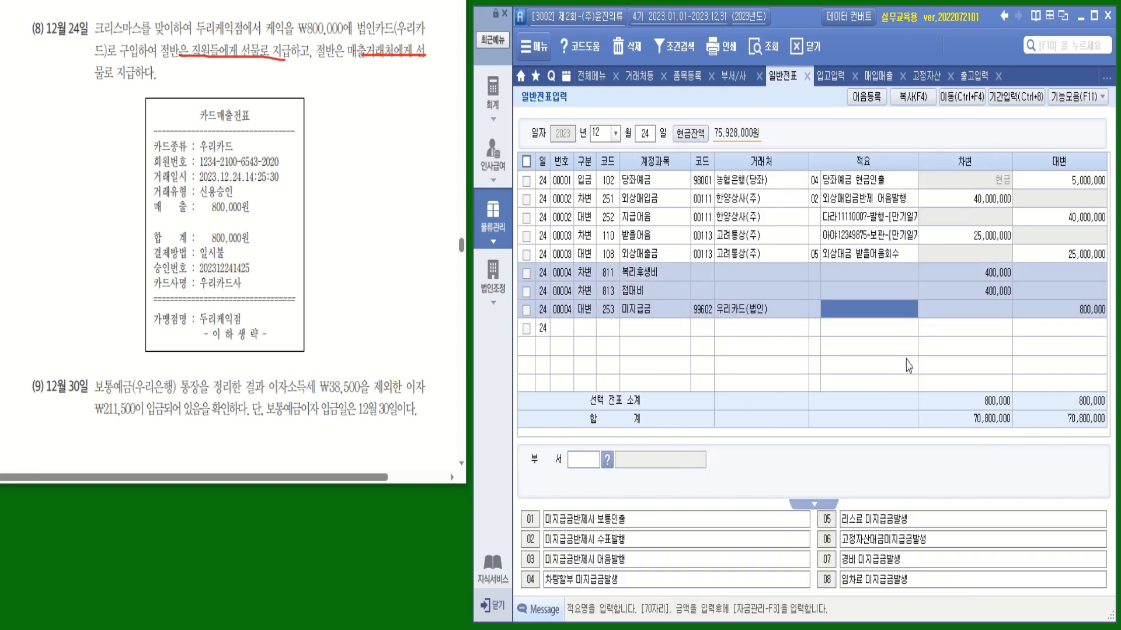
pyautogui.click(1073, 316)
pyautogui.write('1')
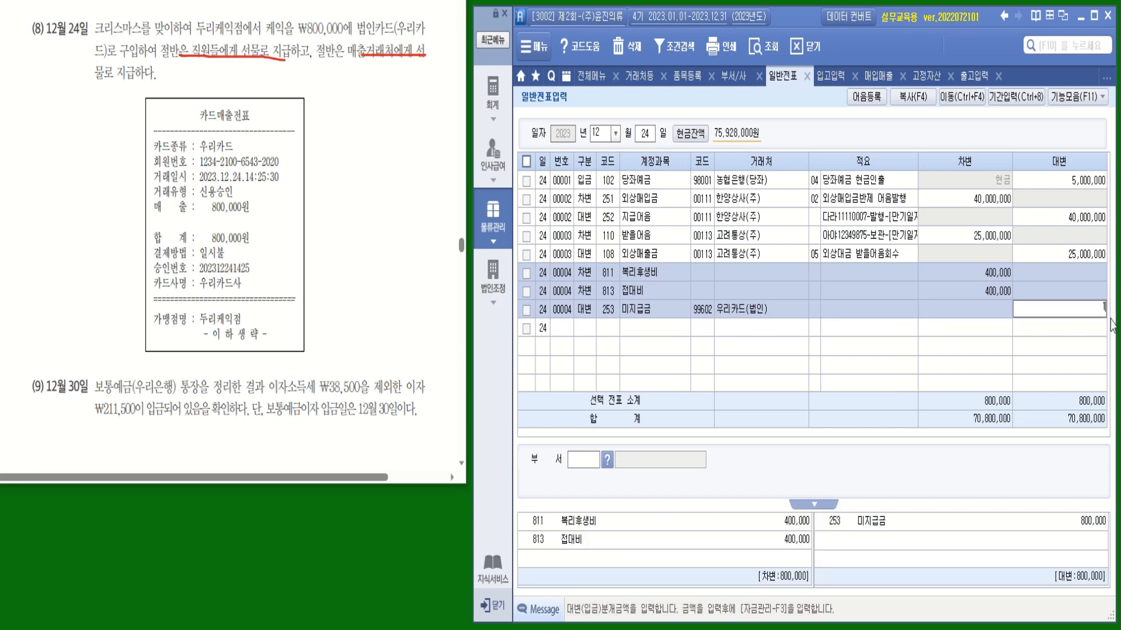
pyautogui.press('Return')
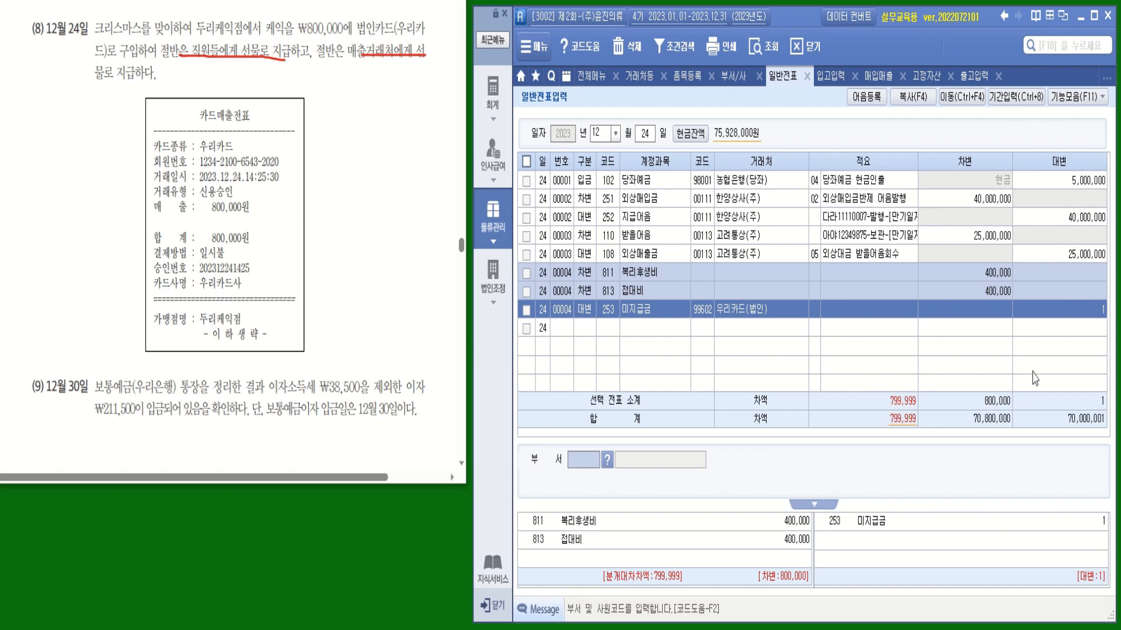
pyautogui.click(1089, 311)
pyautogui.write('800000')
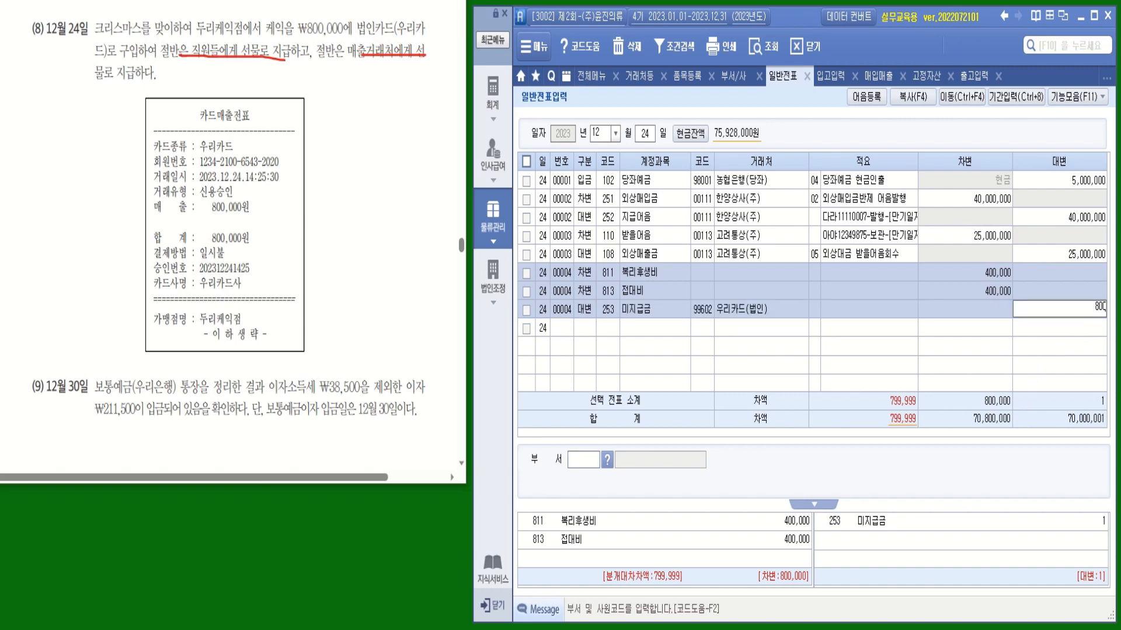
pyautogui.press('Return')
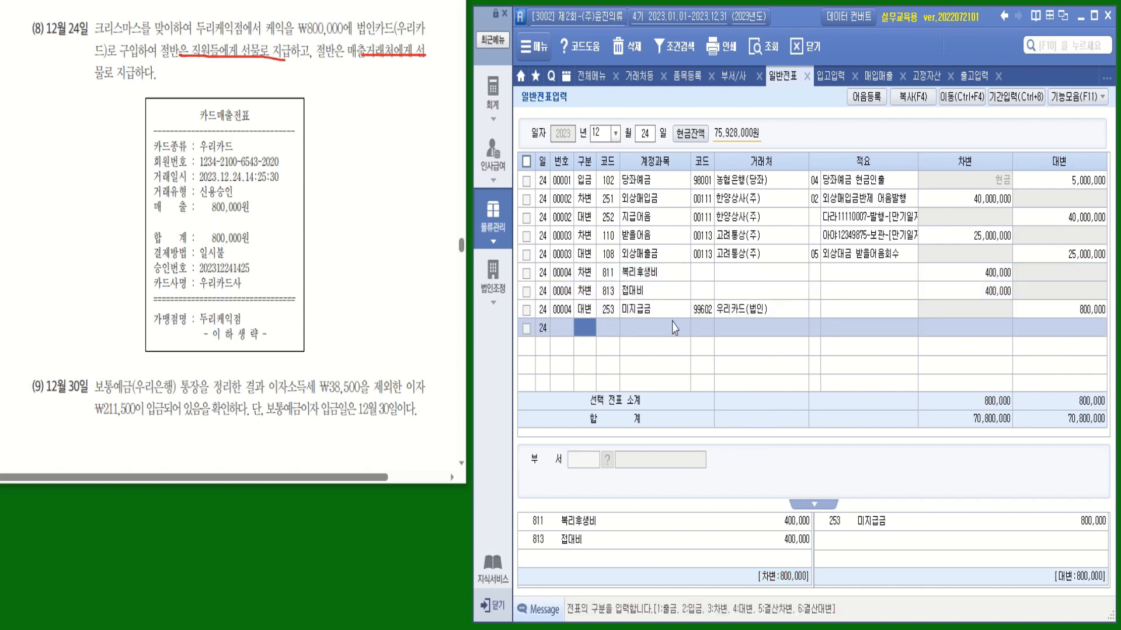
pyautogui.press('Return')
pyautogui.moveTo(266, 393); pyautogui.dragTo(379, 393)
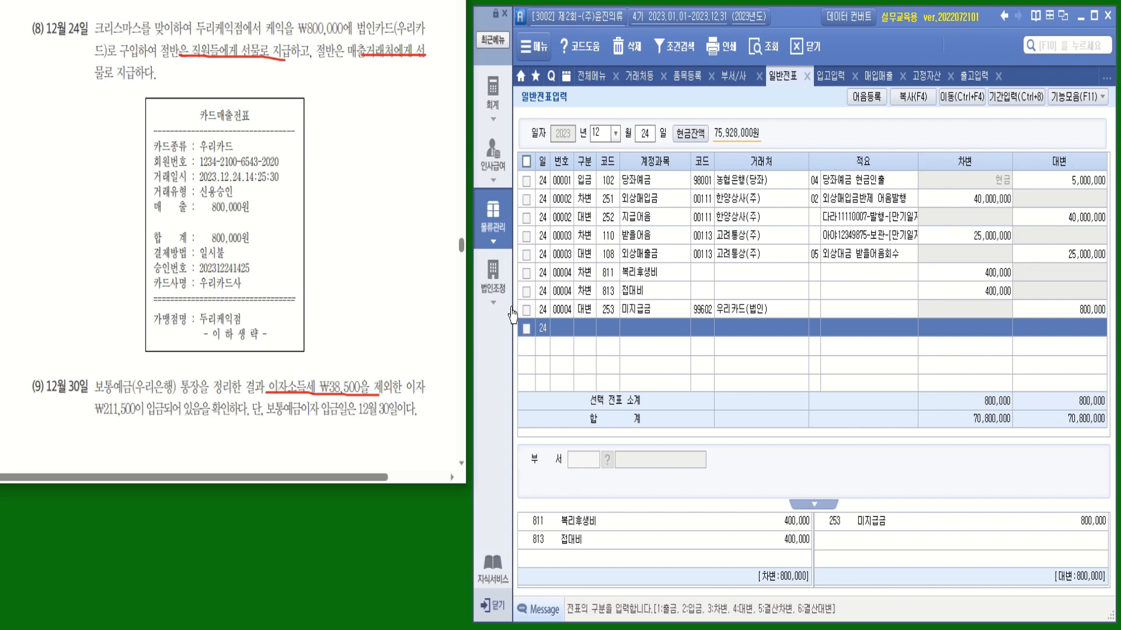
# Switch to December 30 and debit 103 보통예금 211,500 for partner 98002 우리은행(보통)
pyautogui.click(645, 135)
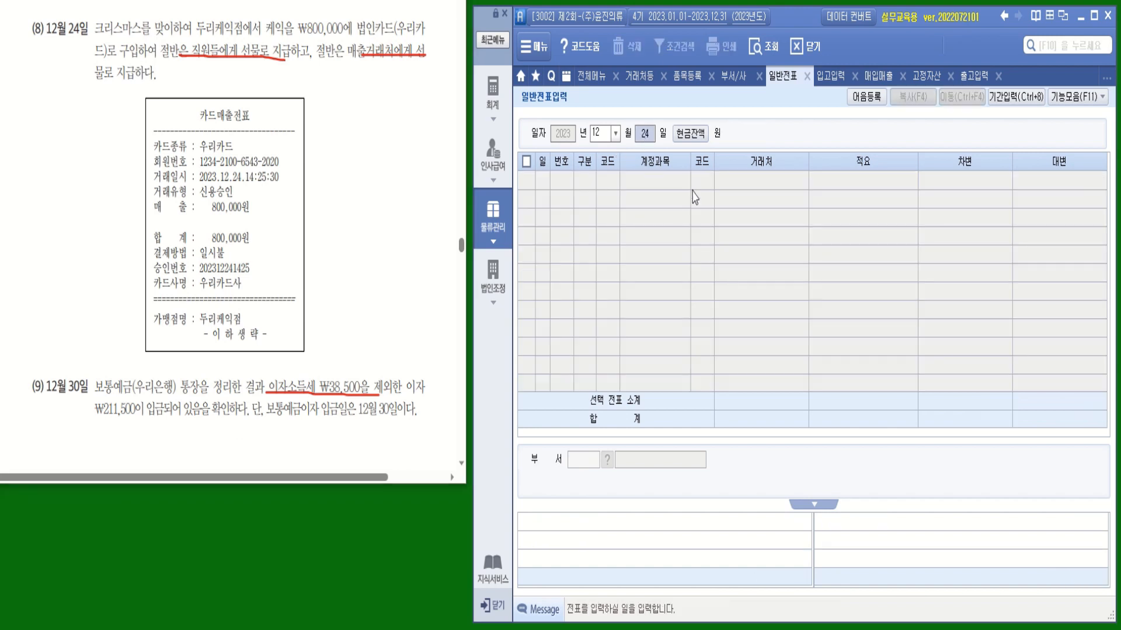
pyautogui.write('30')
pyautogui.press('Return')
pyautogui.write('3')
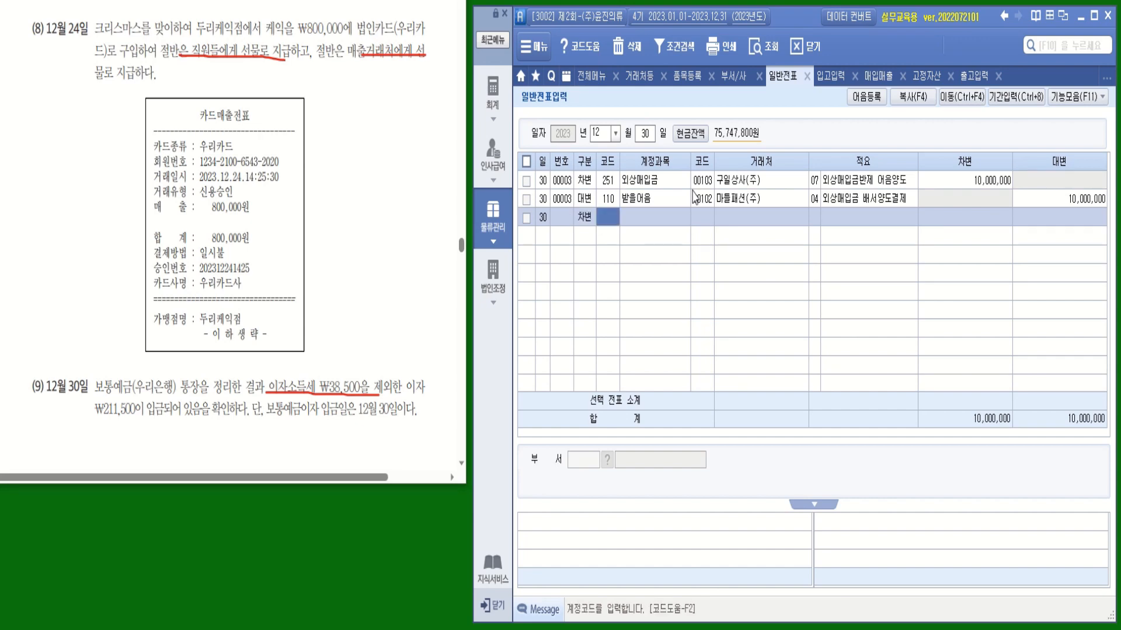
pyautogui.write('103')
pyautogui.press('Return')
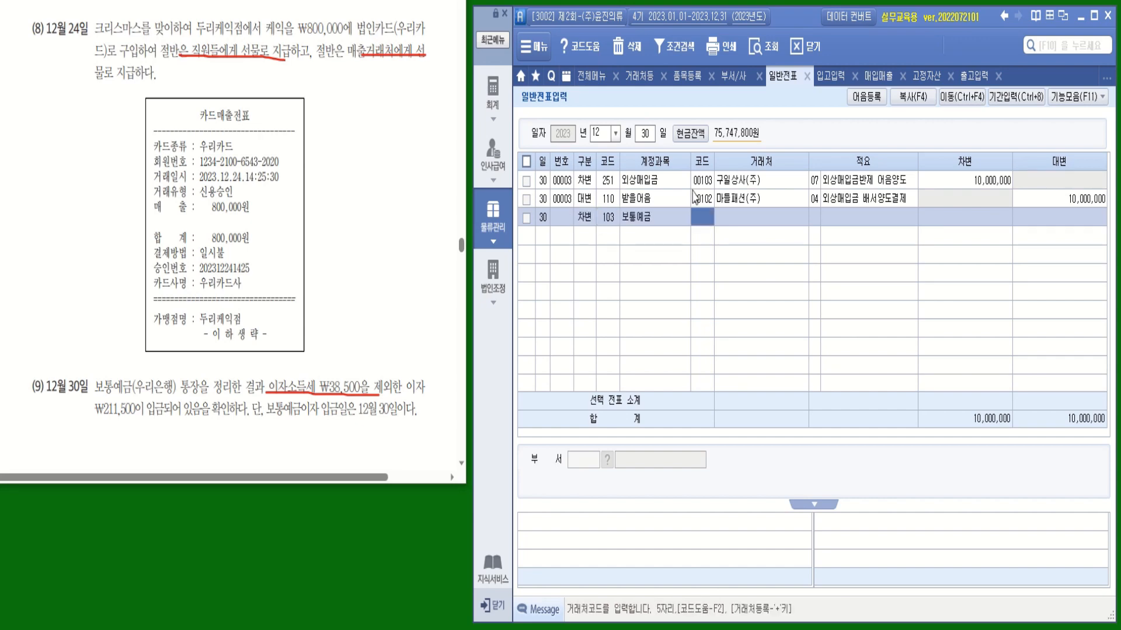
pyautogui.write('우리')
pyautogui.press('Return')
pyautogui.press('Return')
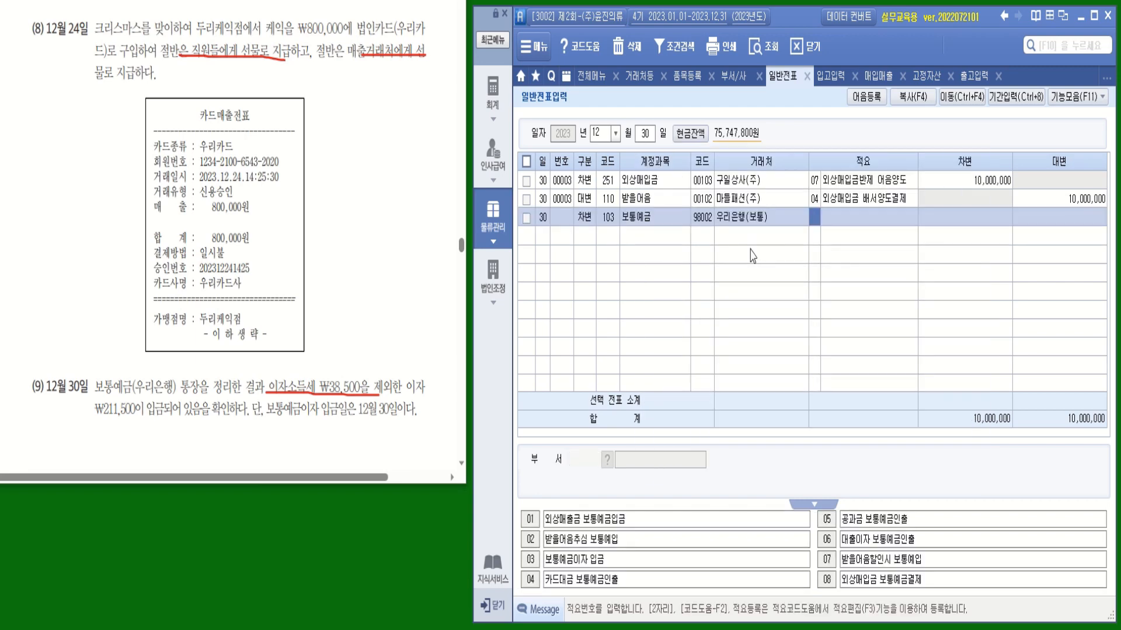
pyautogui.press('Return')
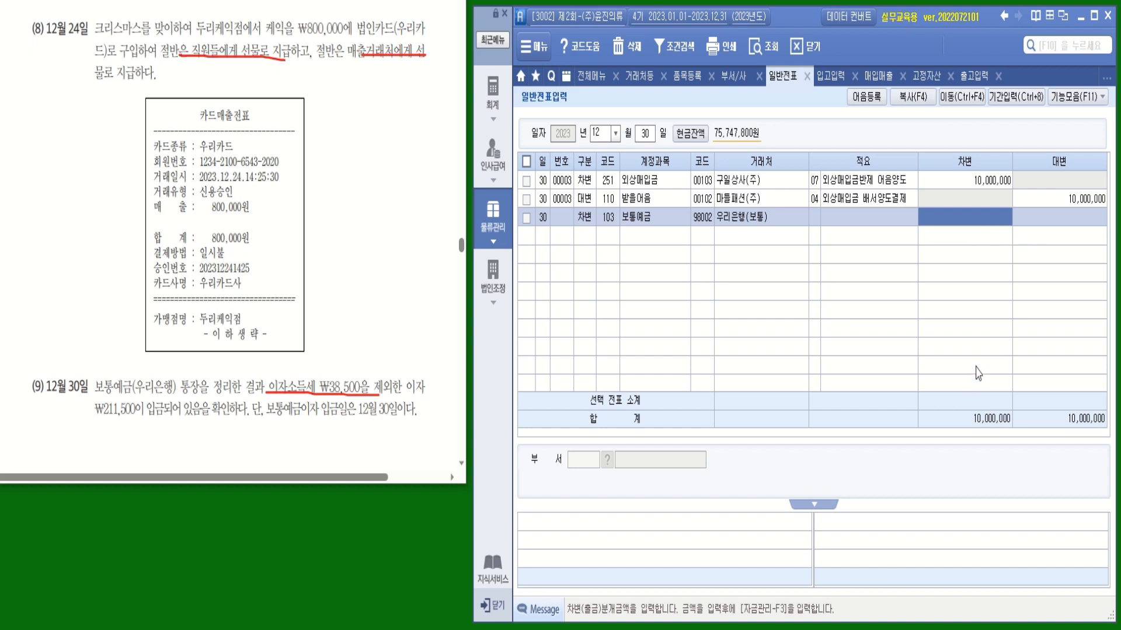
pyautogui.write('211,500')
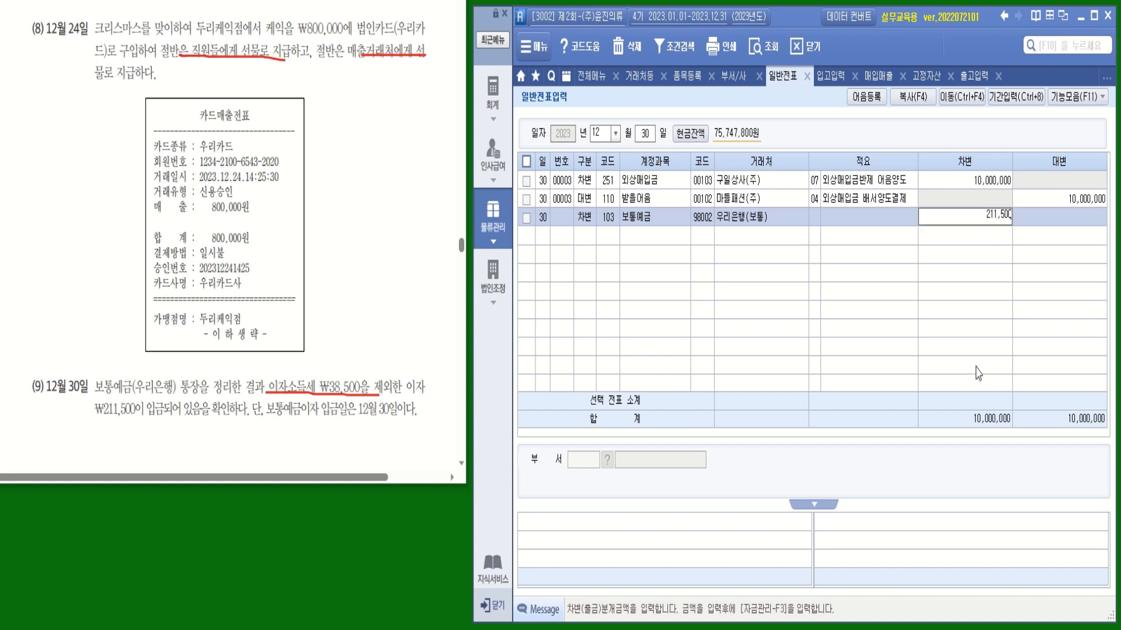
pyautogui.press('Return')
pyautogui.press('Return')
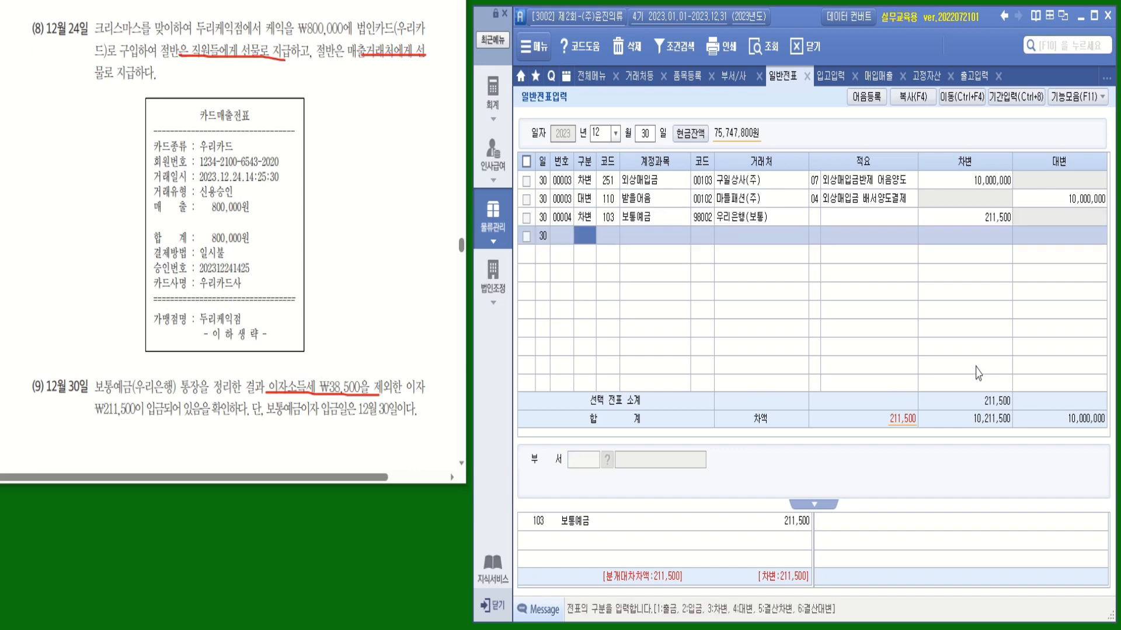
# Start a second debit line on 136 선납세금
pyautogui.press('3')
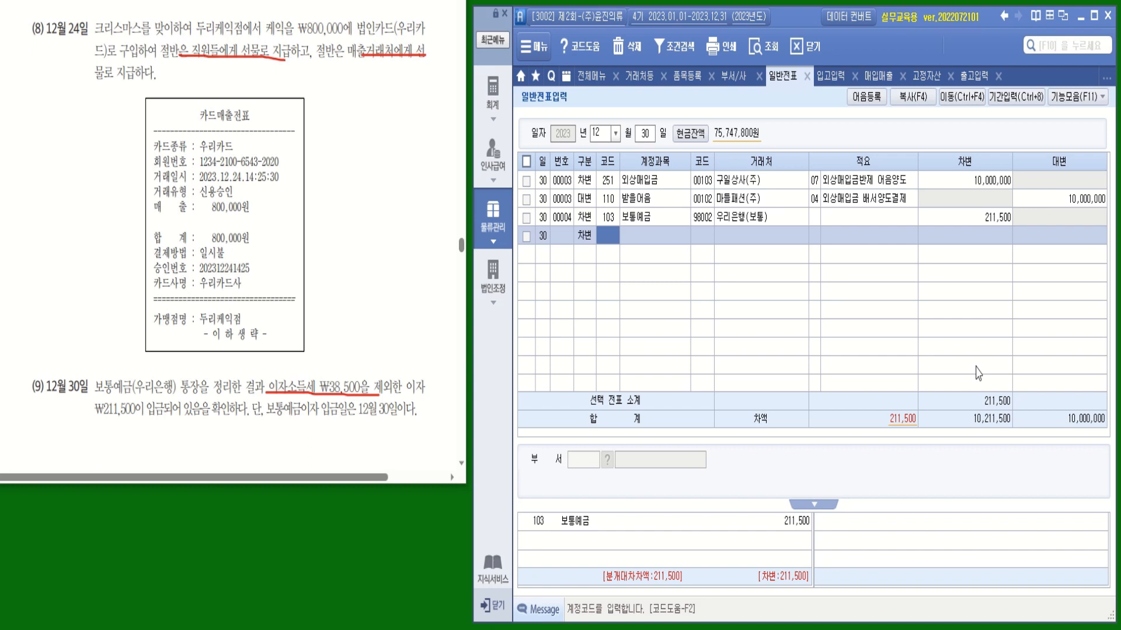
pyautogui.write('선')
pyautogui.write('ㄴㅏㅂ')
pyautogui.press('Return')
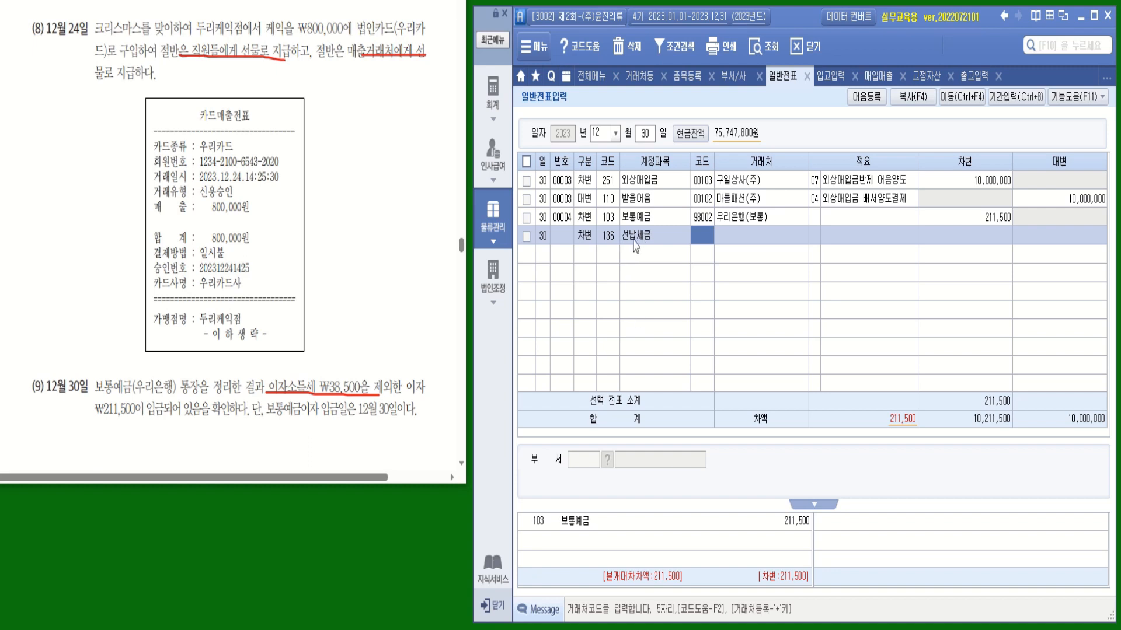
# Enter 38,500 as the 136 선납세금 debit amount
pyautogui.click(963, 237)
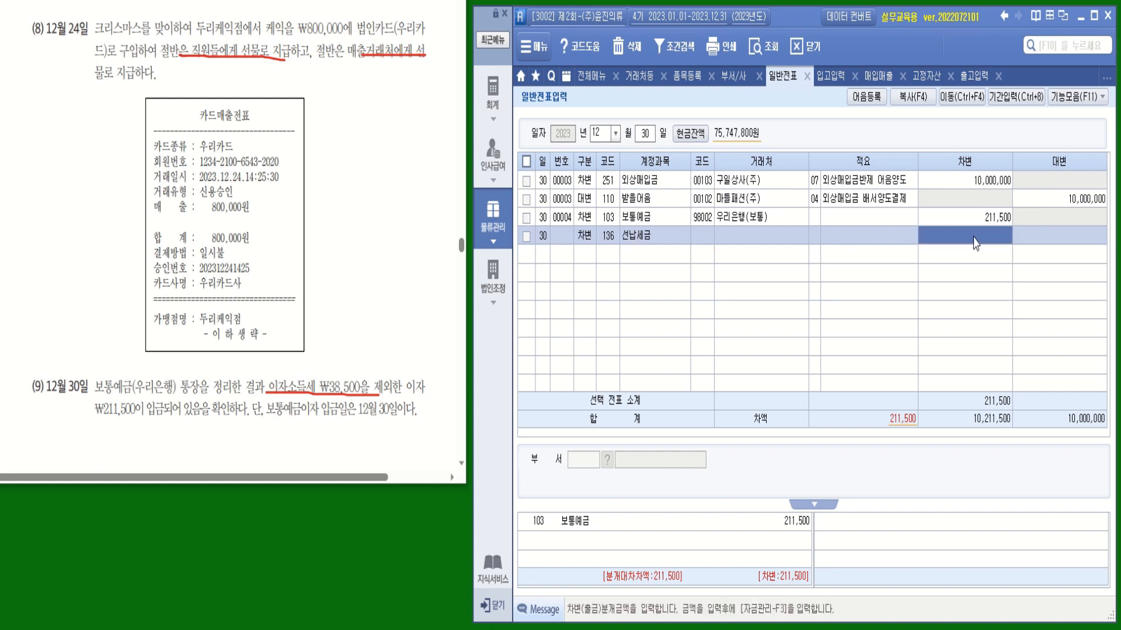
pyautogui.write('38,50')
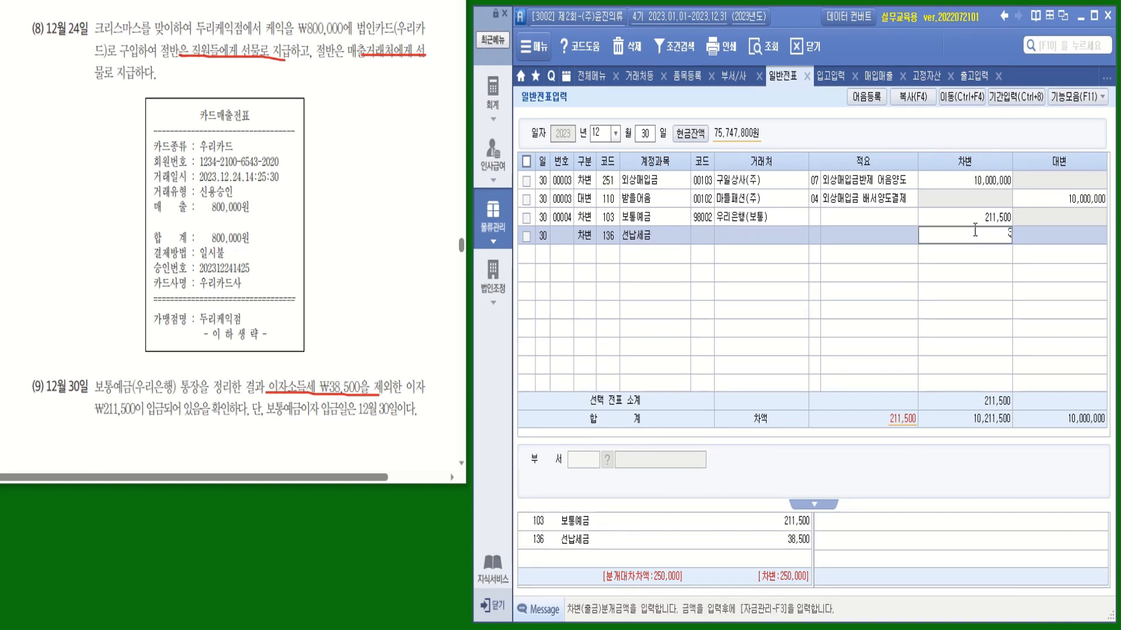
pyautogui.write('0')
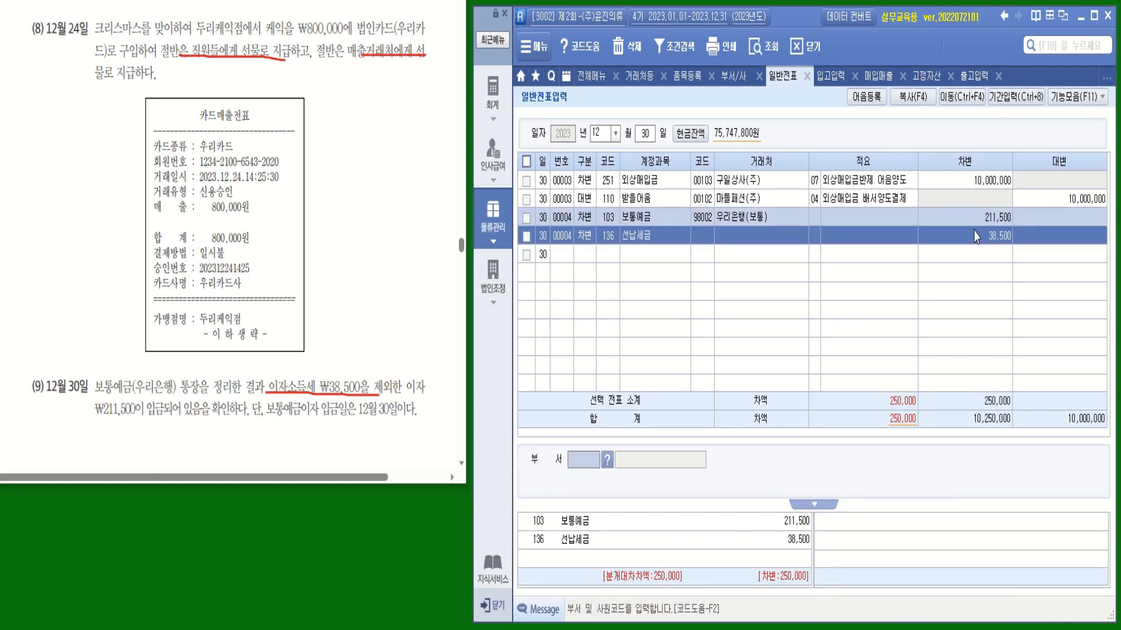
pyautogui.press('Return')
# Add a credit line to 901 이자수익 for 250,000
pyautogui.write('4')
pyautogui.press('Return')
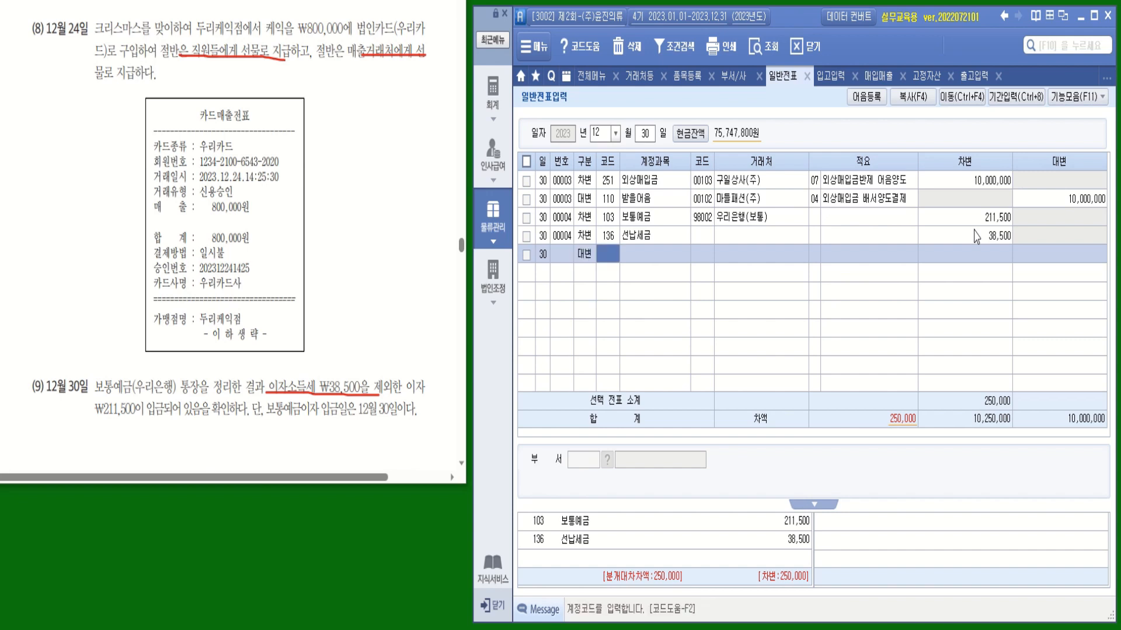
pyautogui.write('이자')
pyautogui.press('Return')
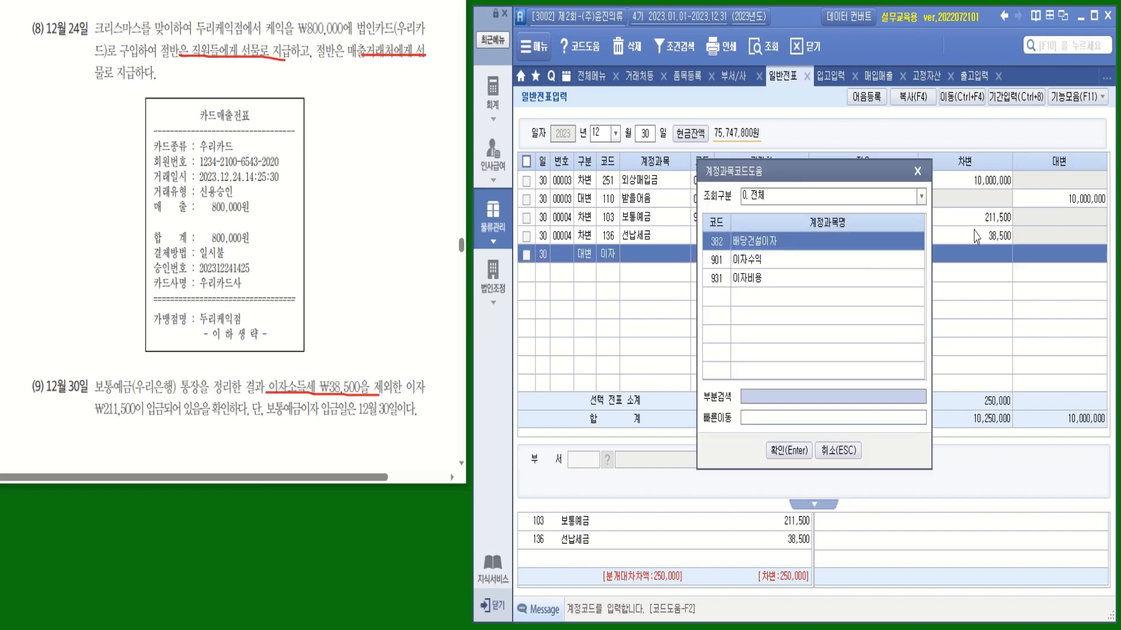
pyautogui.press('Return')
pyautogui.click(1100, 255)
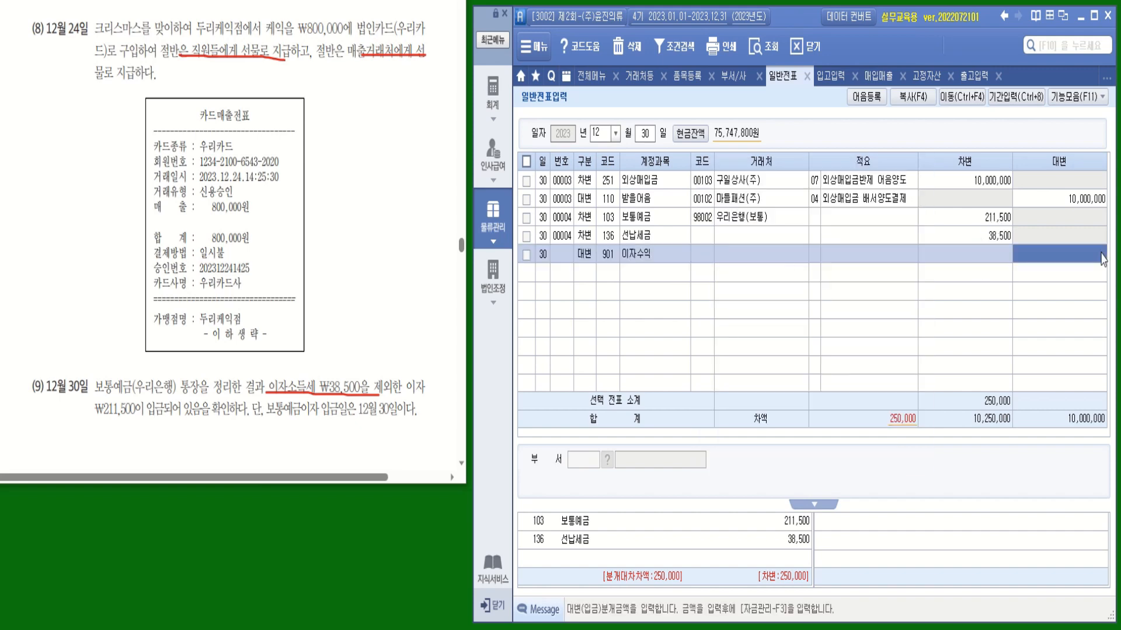
pyautogui.write('250000')
pyautogui.press('Return')
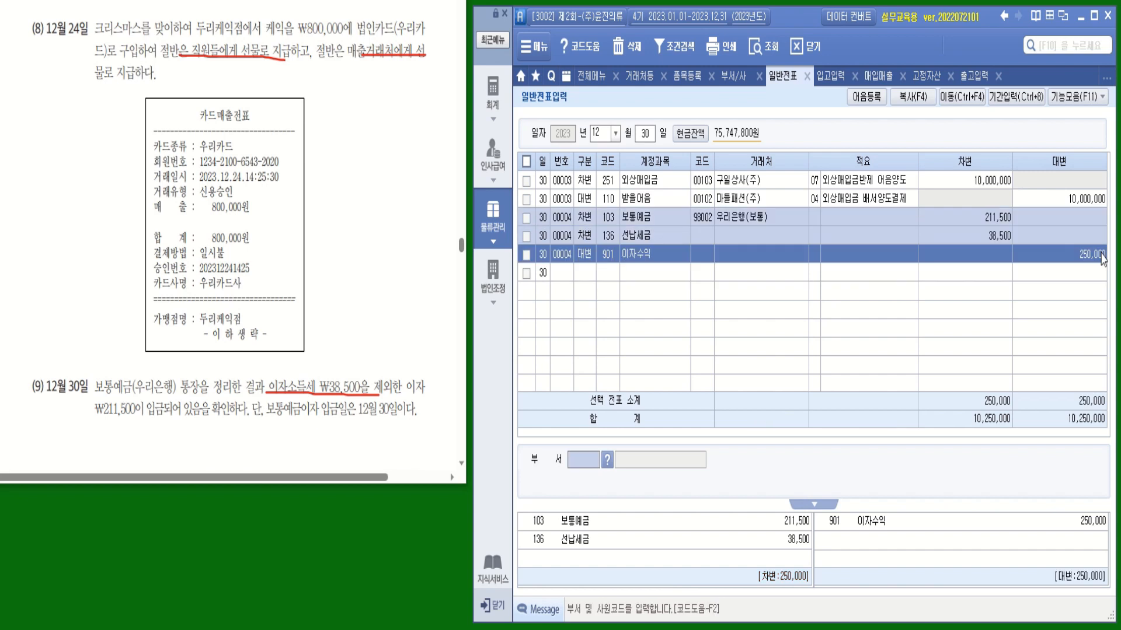
pyautogui.click(588, 257)
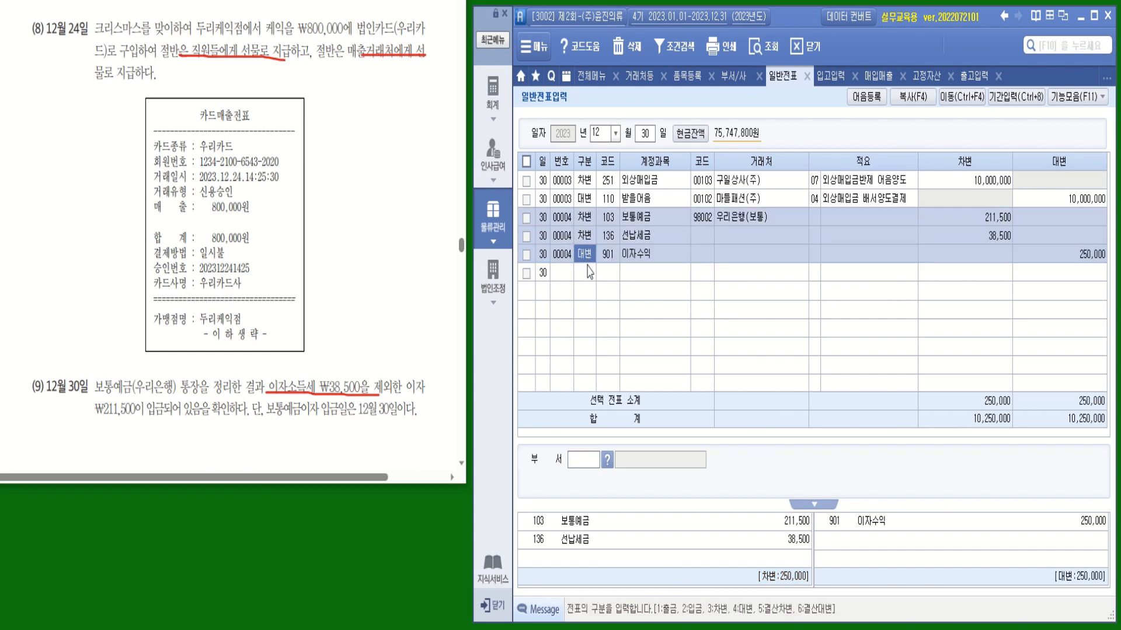